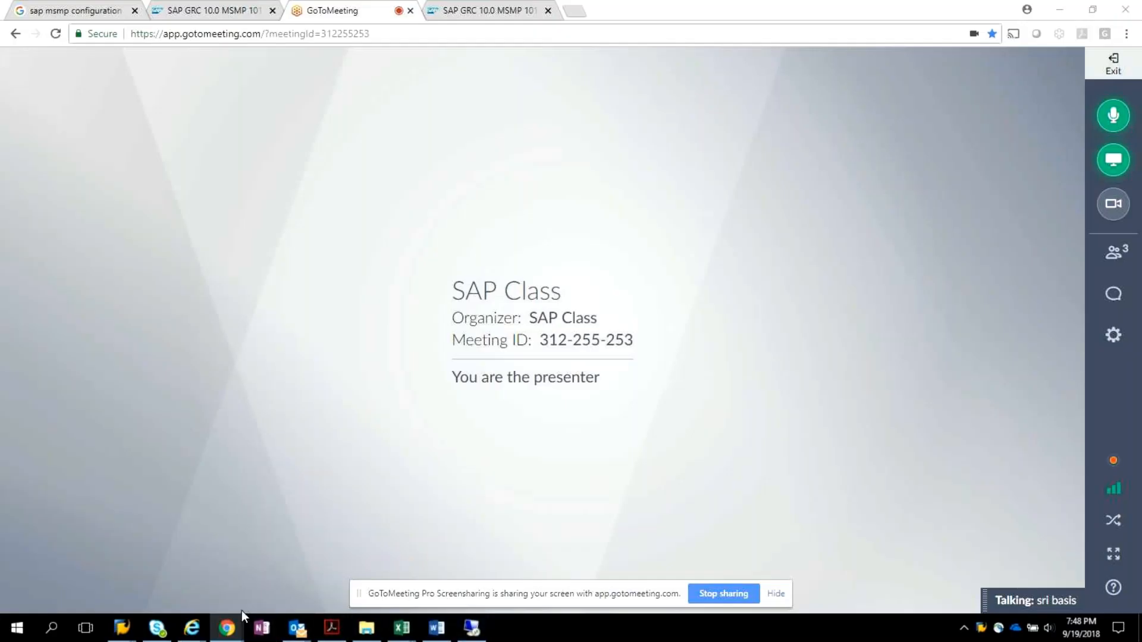
Switch to the remote SAP session and leave the repository object synchronization to return to the IMG structure.
mouse_move(232, 627)
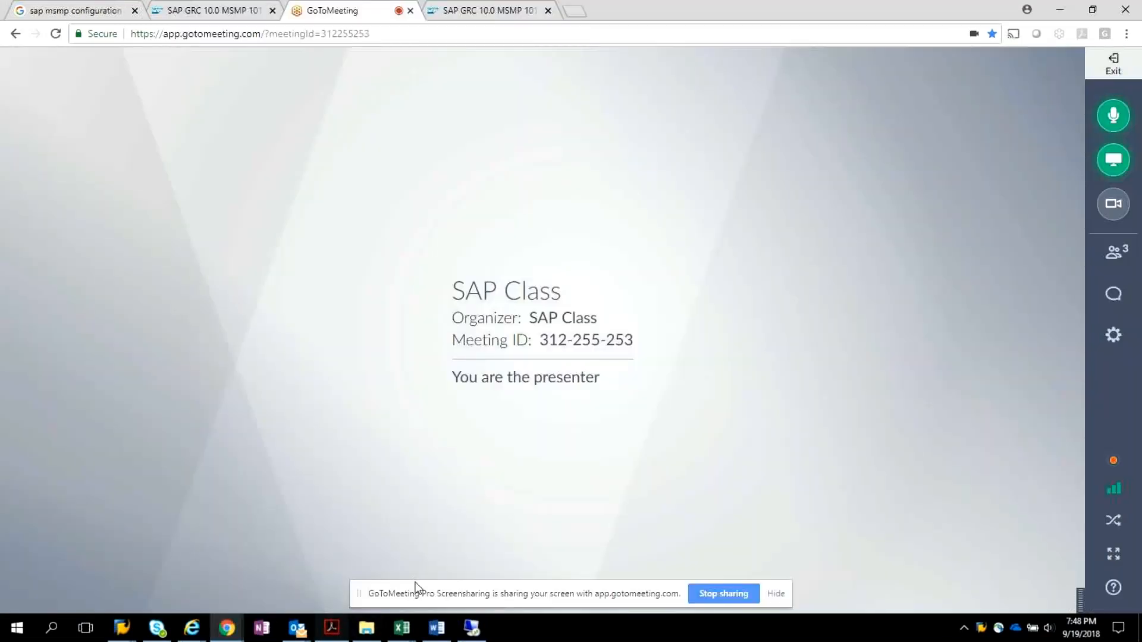
click(1061, 11)
click(472, 628)
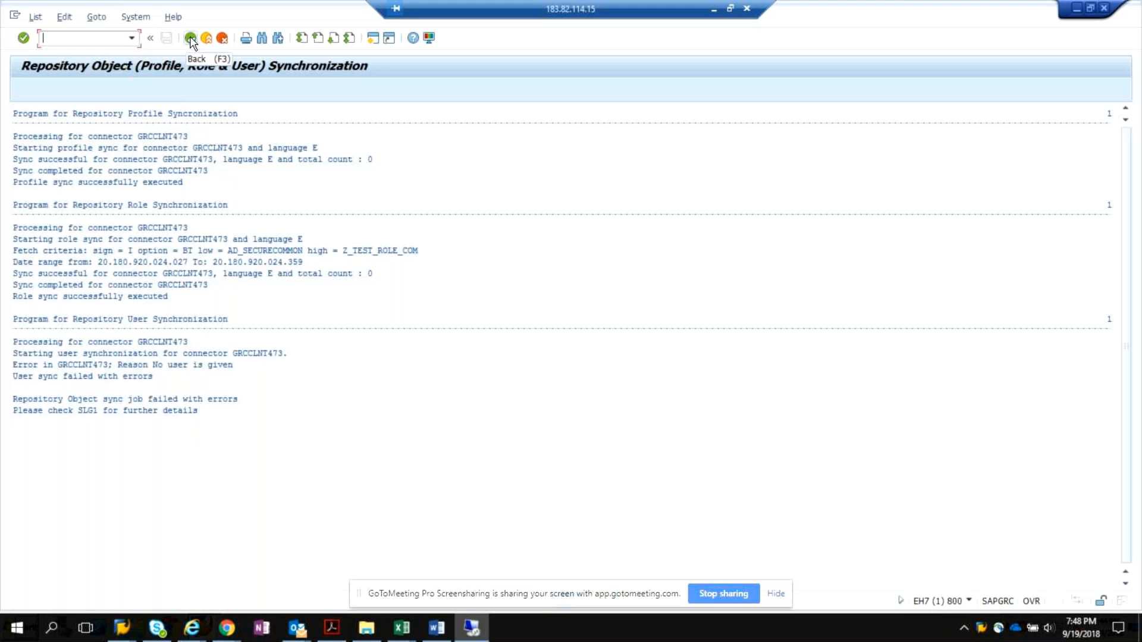
click(191, 39)
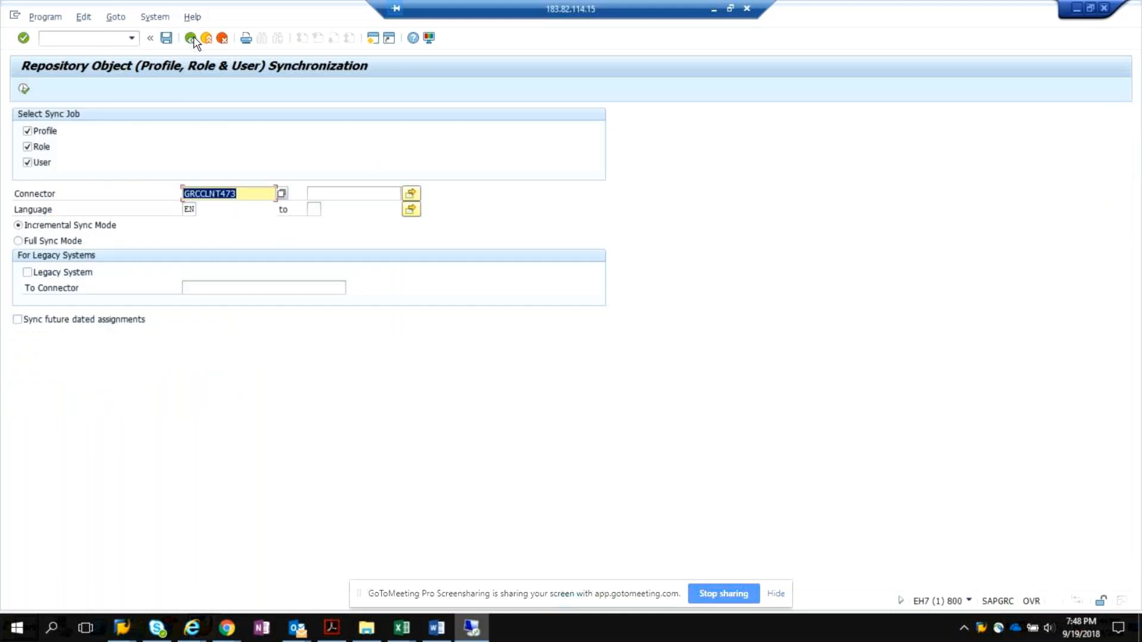
click(190, 38)
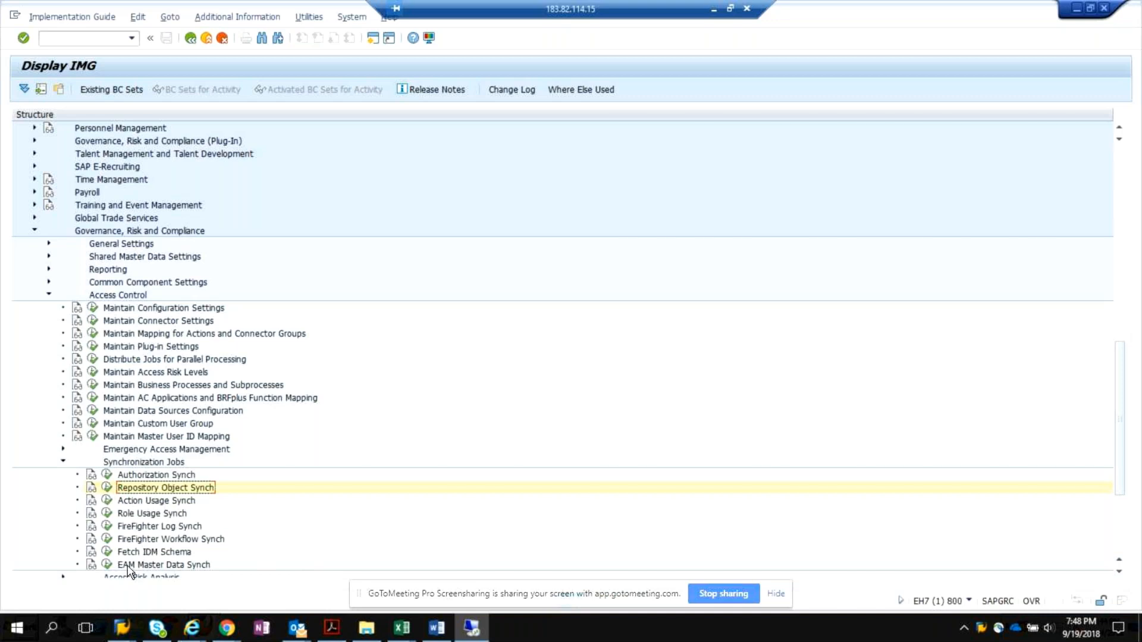
Run the EAM Master Data Synch for connector GRCCLNT473 and return to the IMG structure.
click(108, 565)
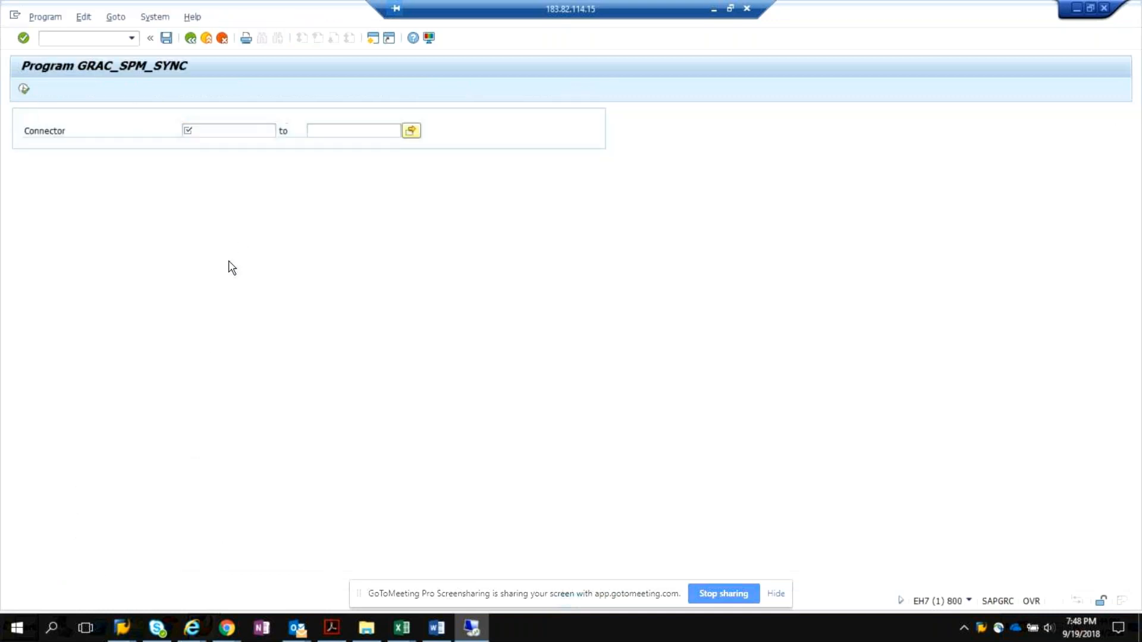
key(F4)
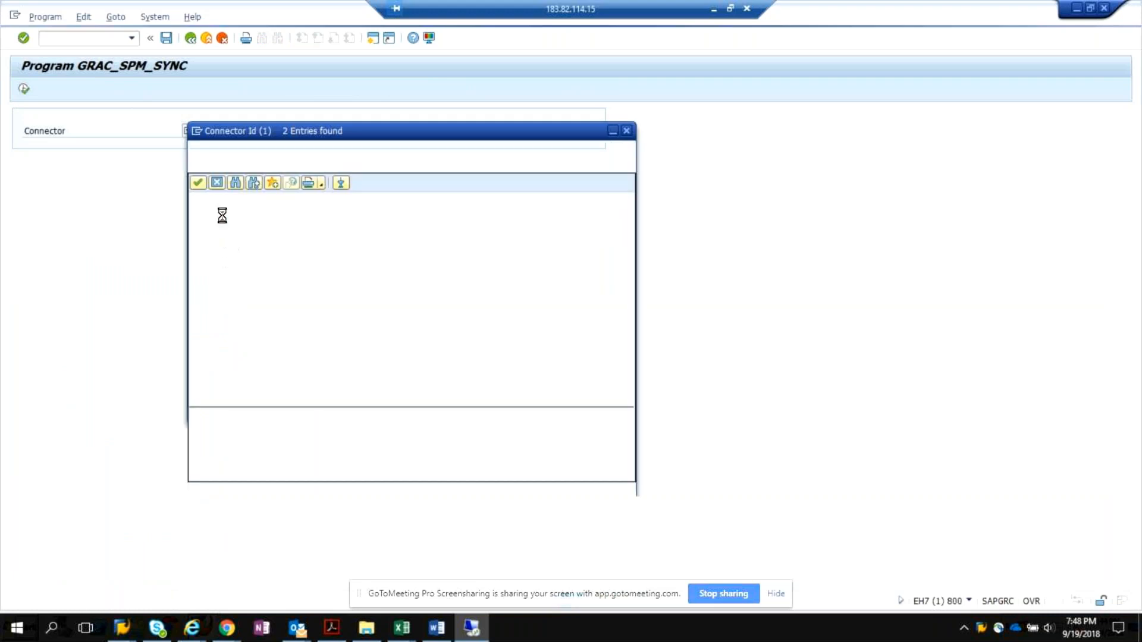
double_click(218, 230)
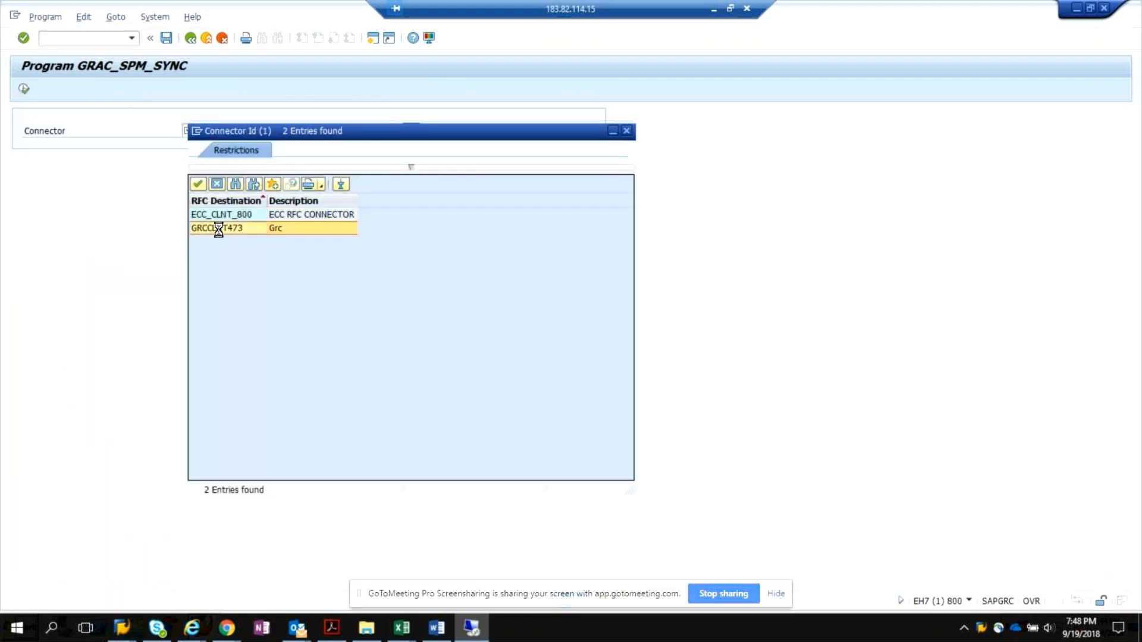
key(F8)
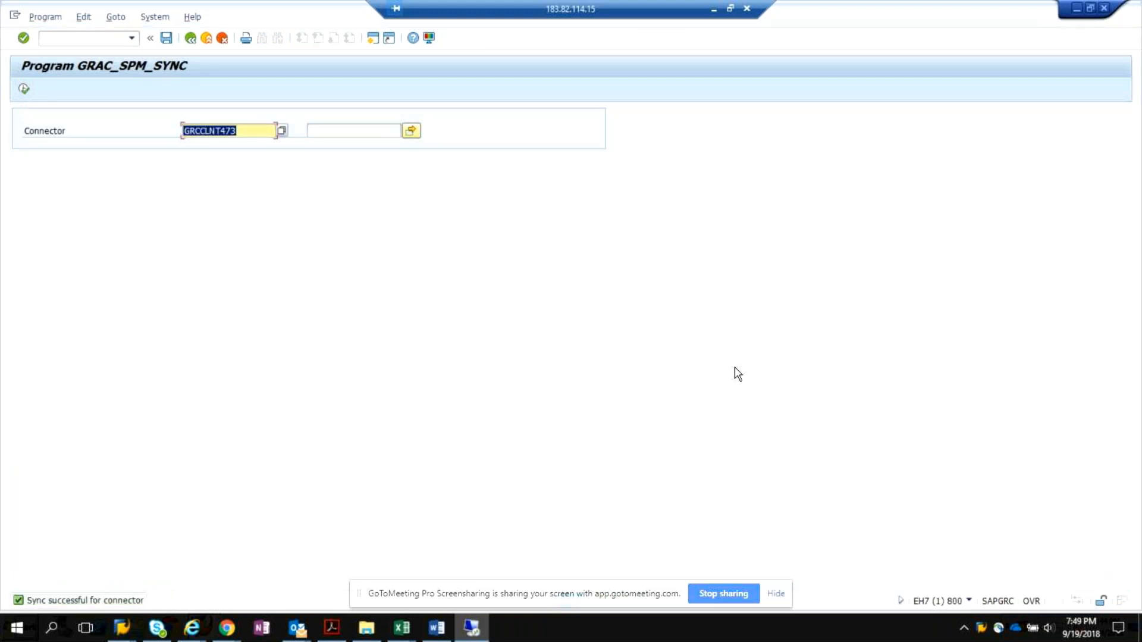
click(190, 39)
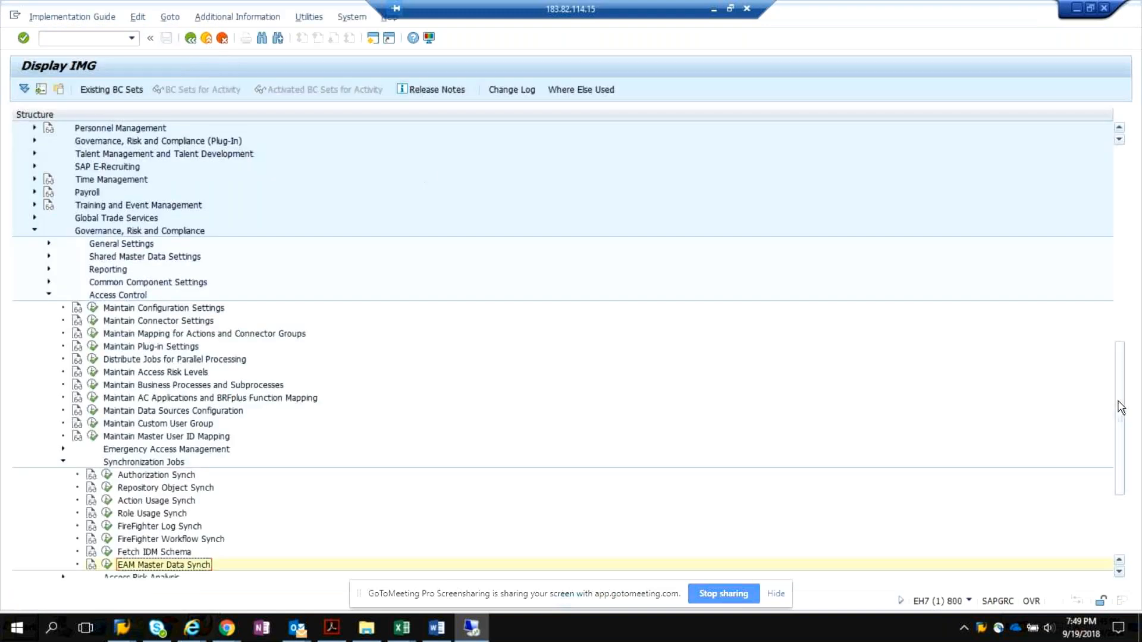
Try to log on to the ecc ehp7 system with the firefighter user ID ending in _FF and its password.
scroll(1120, 408, down, 4)
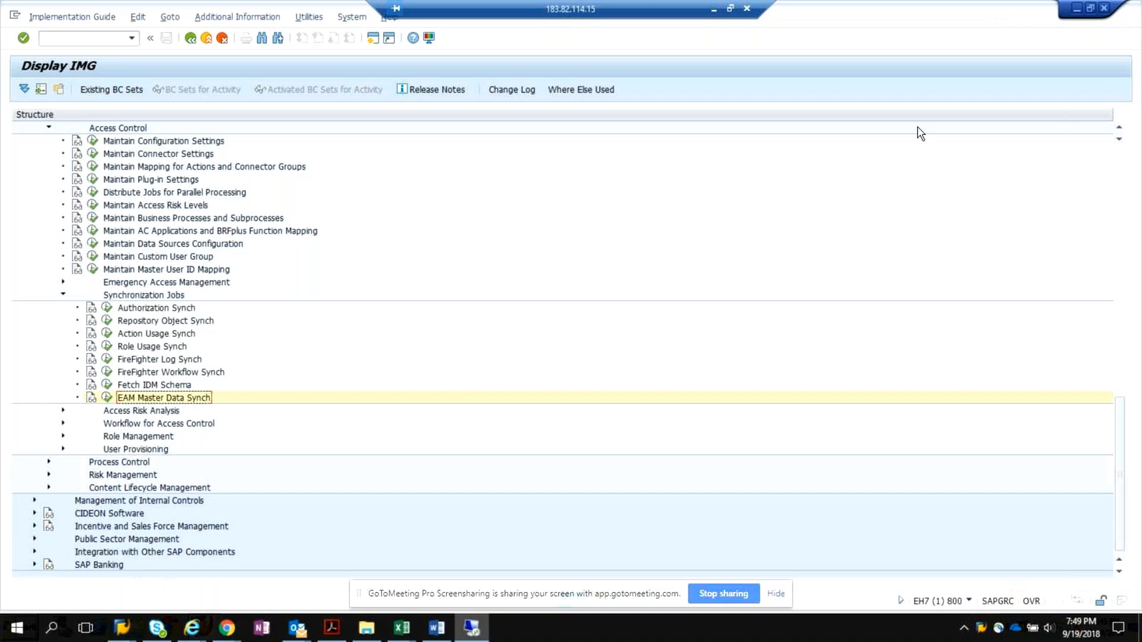
click(1077, 9)
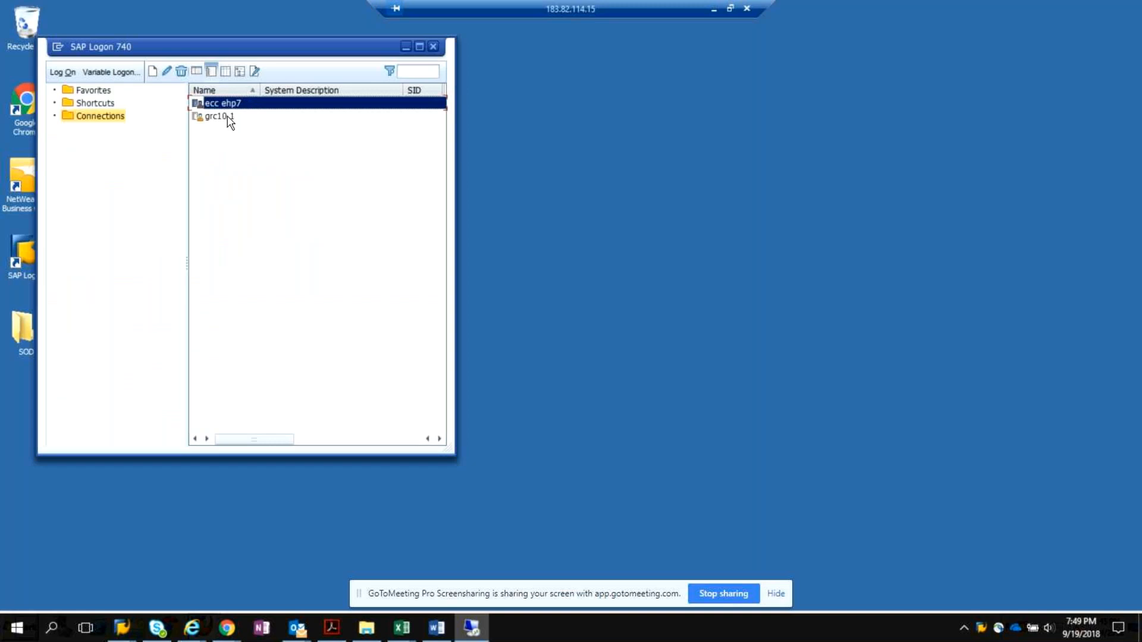
double_click(239, 101)
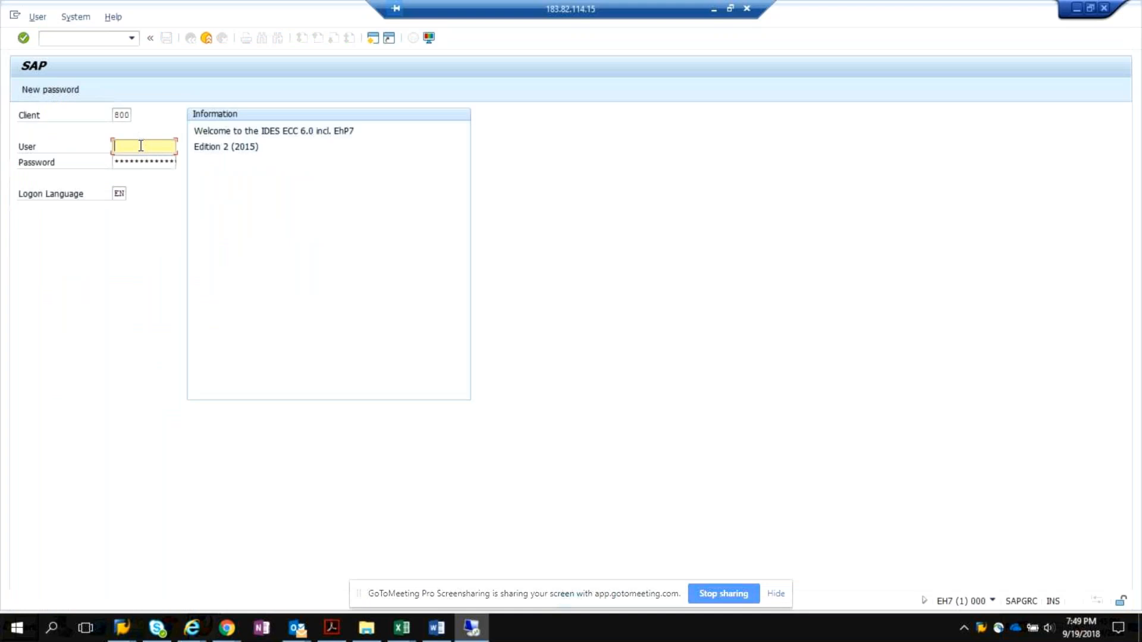
text(vipin_ff)
key(Tab)
text(*******)
key(Return)
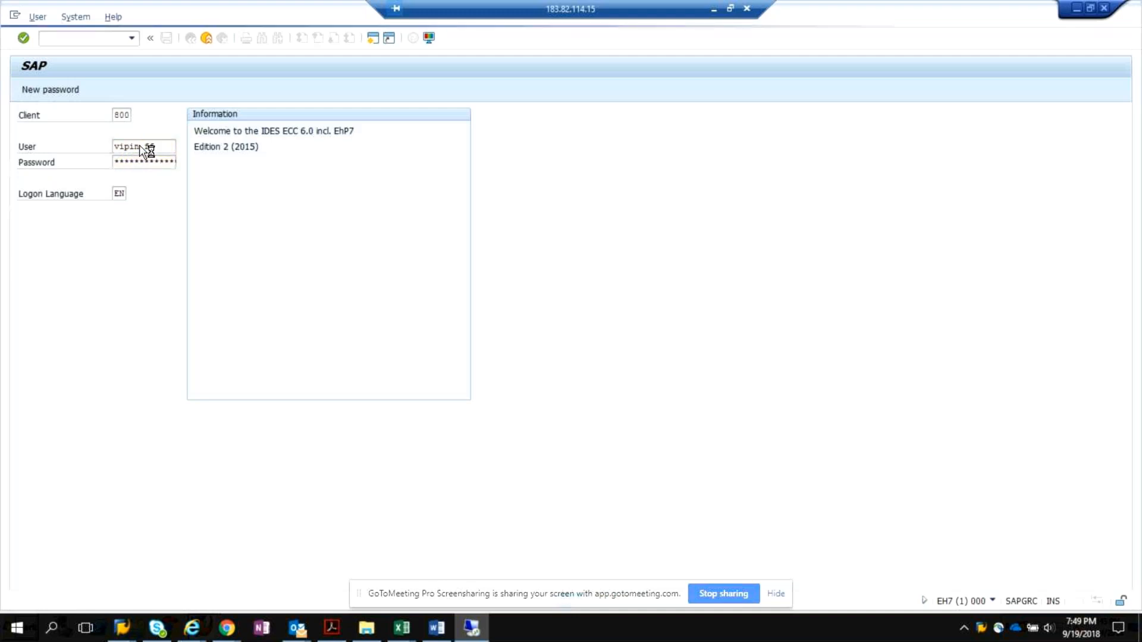
click(343, 416)
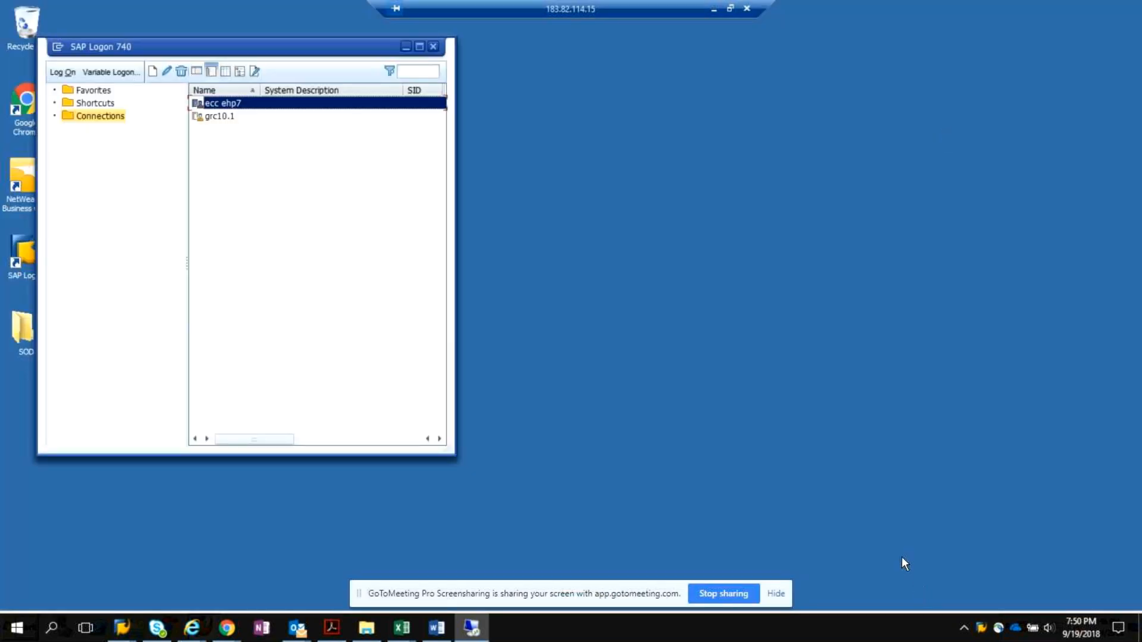
click(731, 9)
click(910, 18)
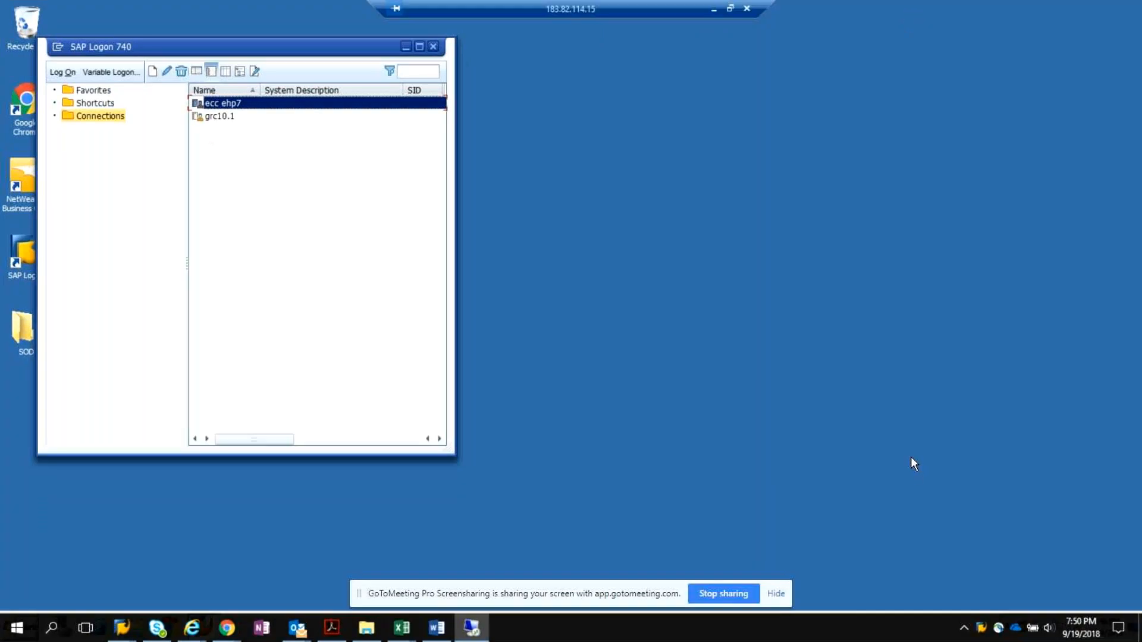
click(1127, 625)
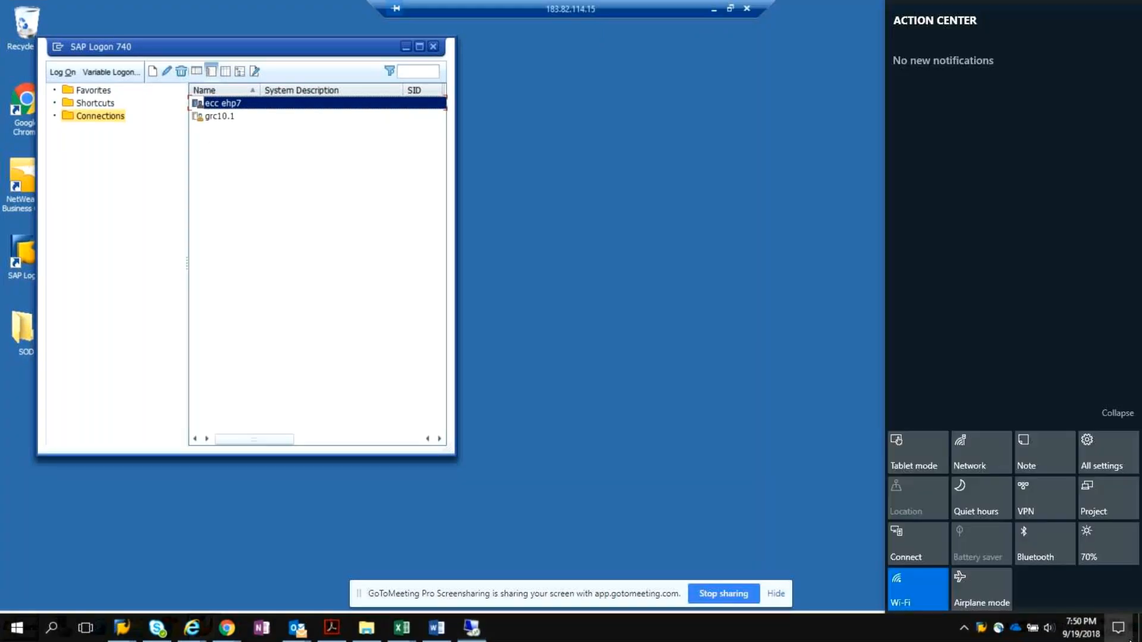
click(799, 486)
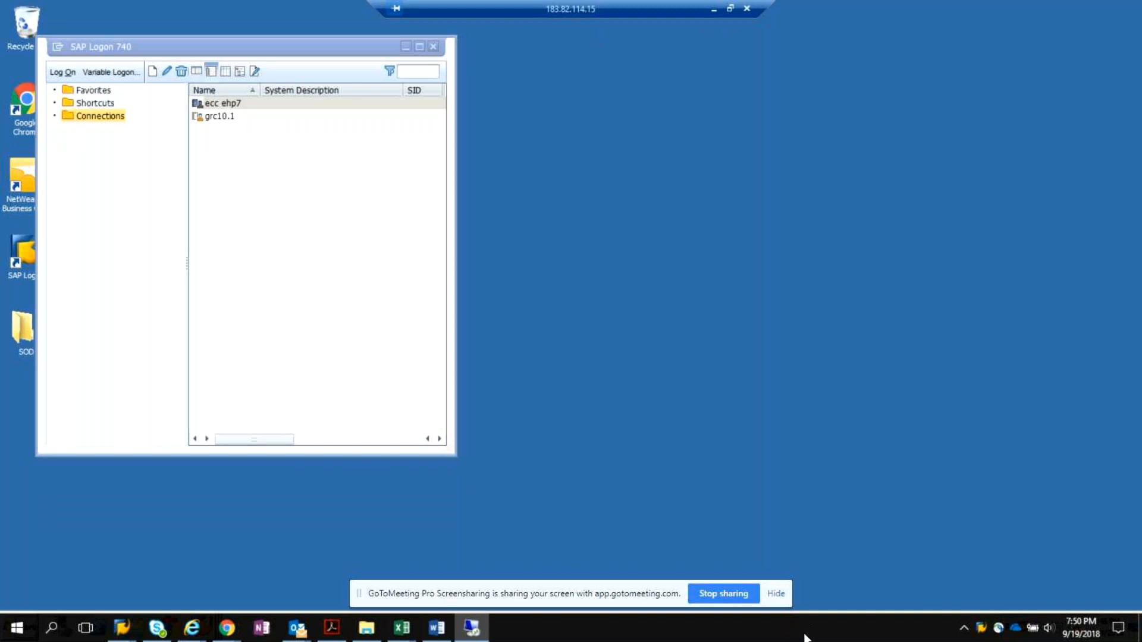
Log on to grc10.1 client 473 as GRCV with the account password, ending the user's other logons and dismissing the system message.
click(220, 116)
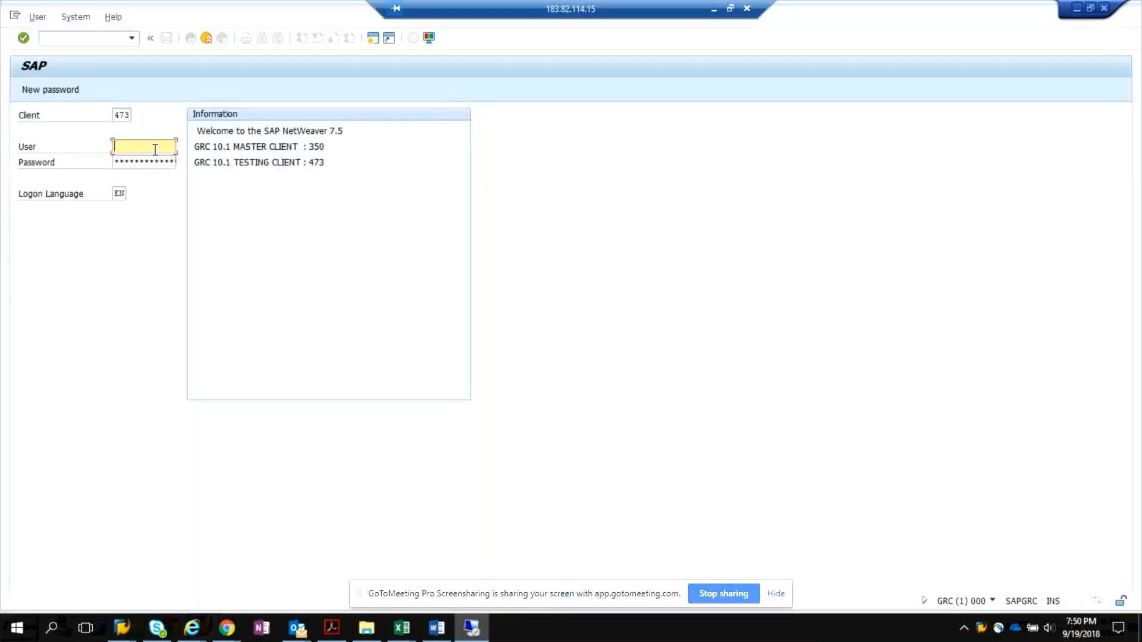
text(grcv)
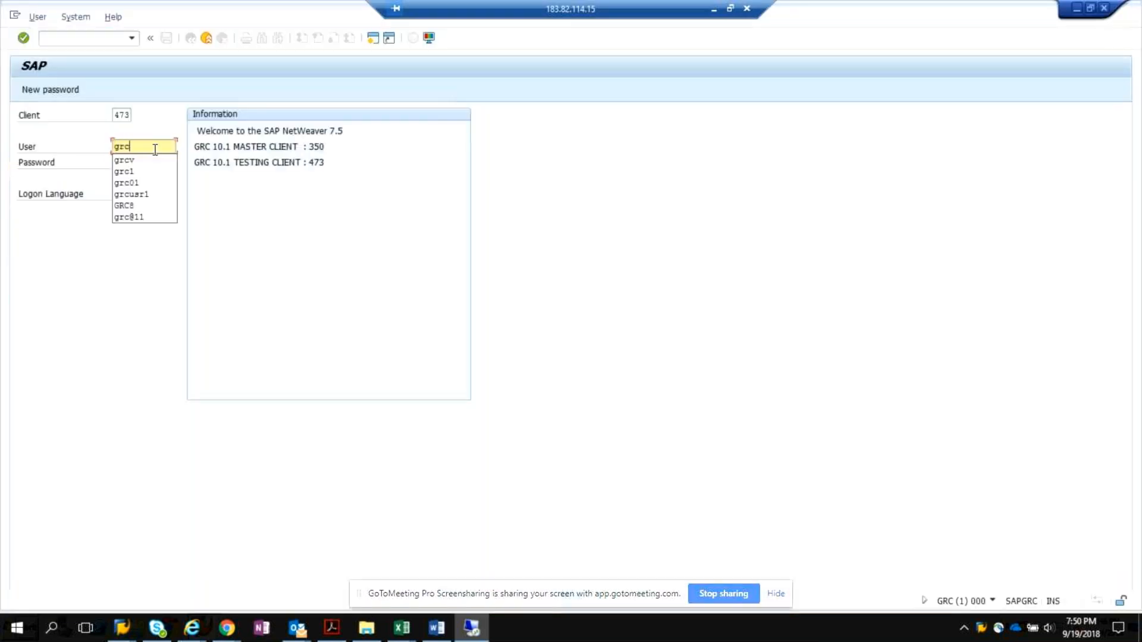
key(Tab)
text(**)
key(Return)
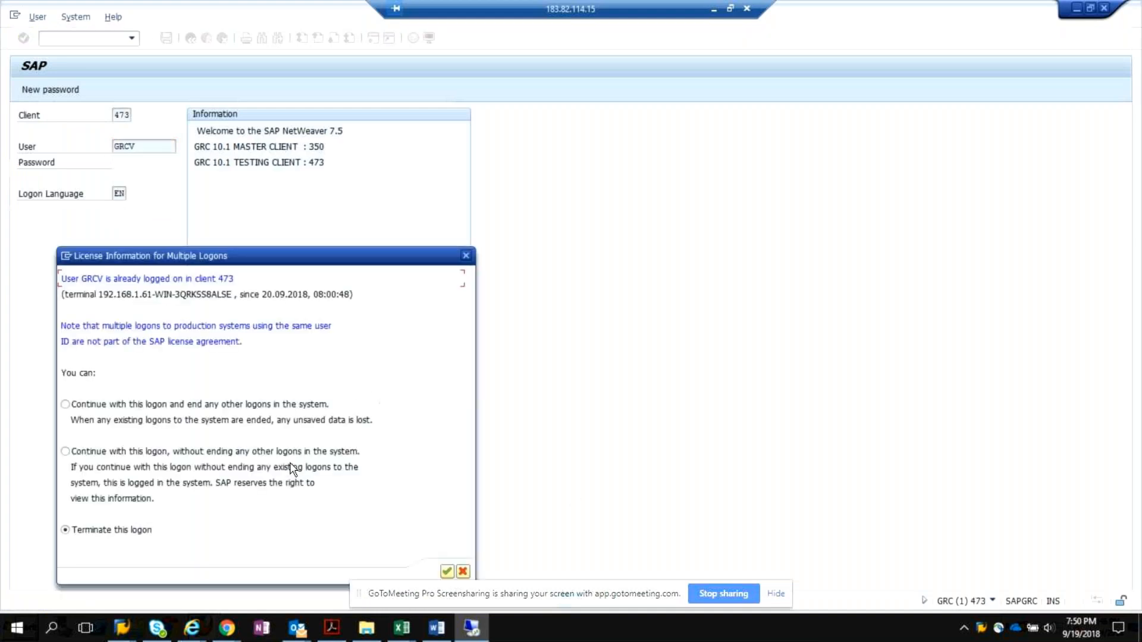
click(227, 412)
click(446, 571)
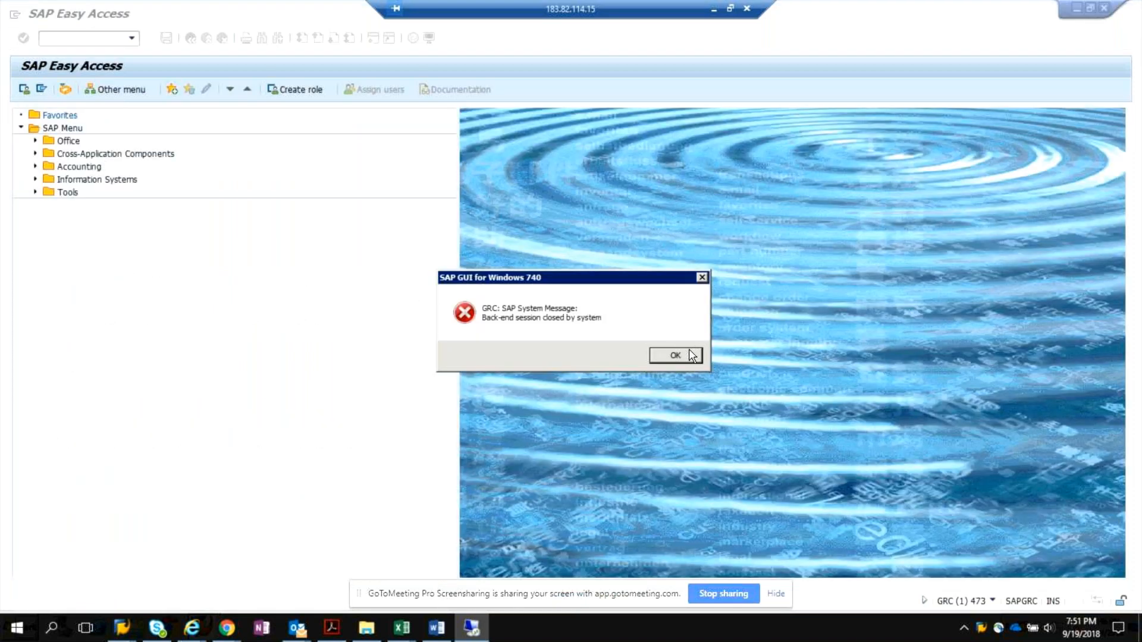
click(675, 356)
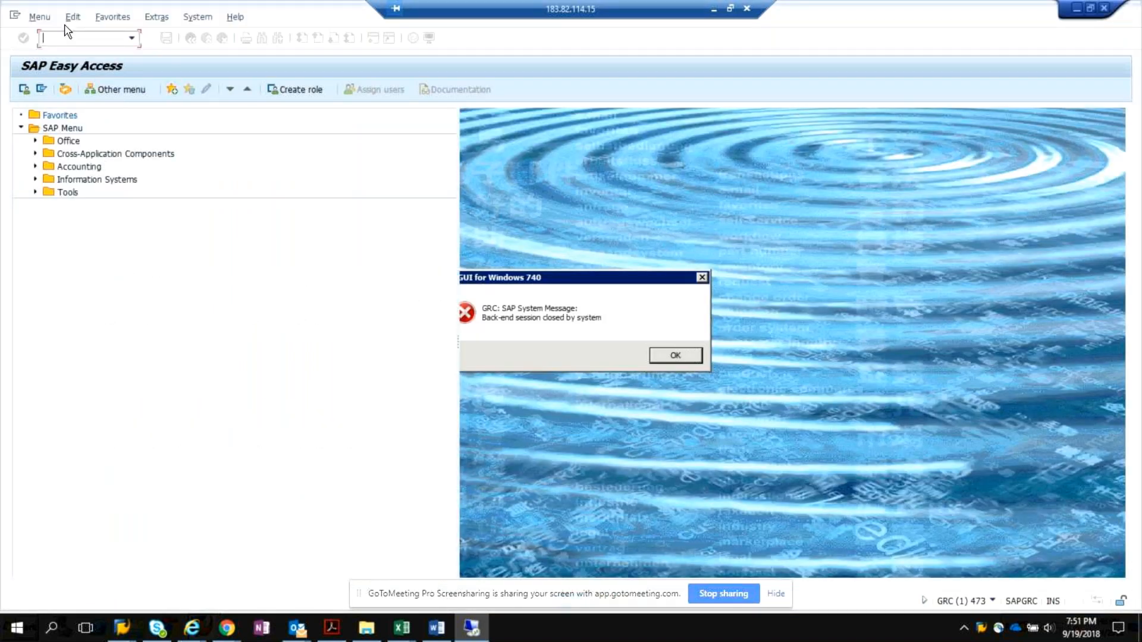
Open transaction SU01 and pick the firefighter user ID ending in _FF from the list of users.
text(su01)
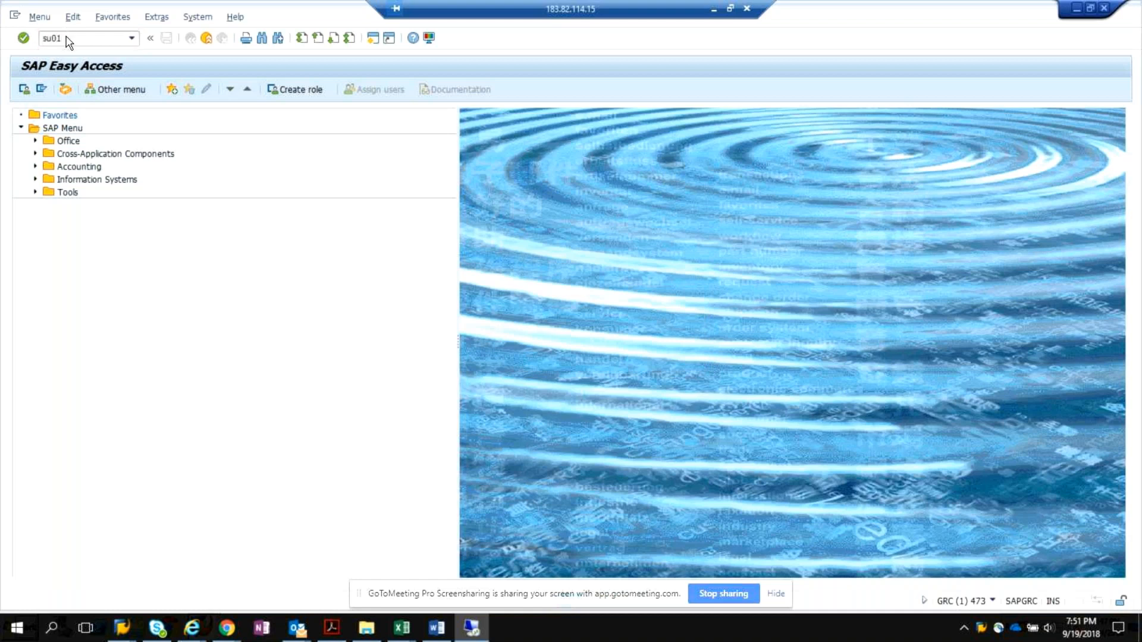
key(Return)
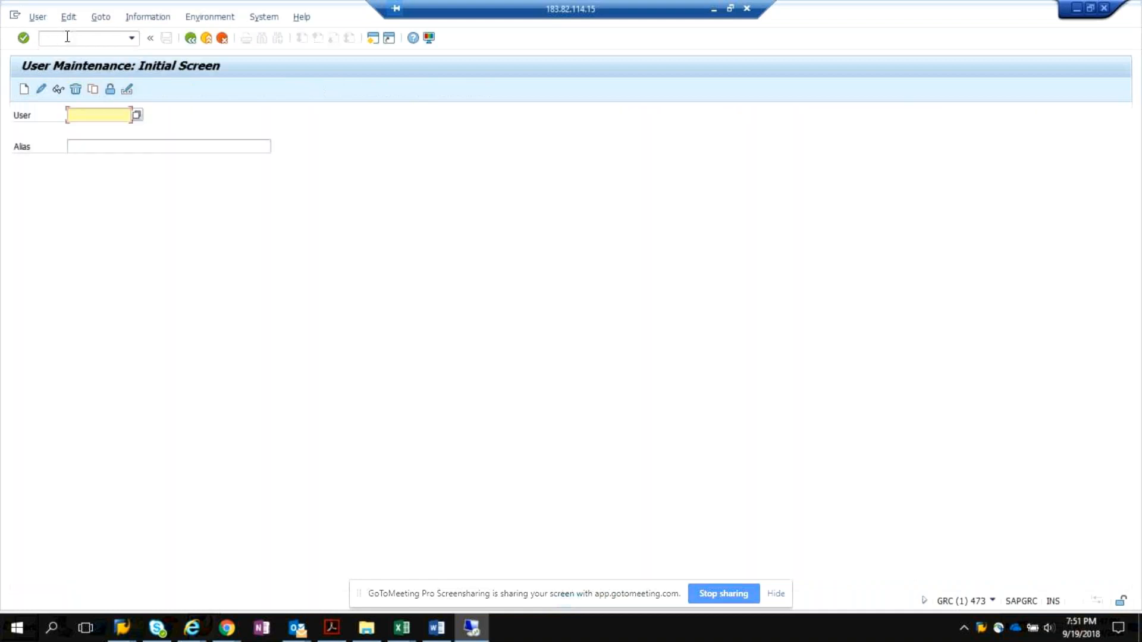
click(138, 116)
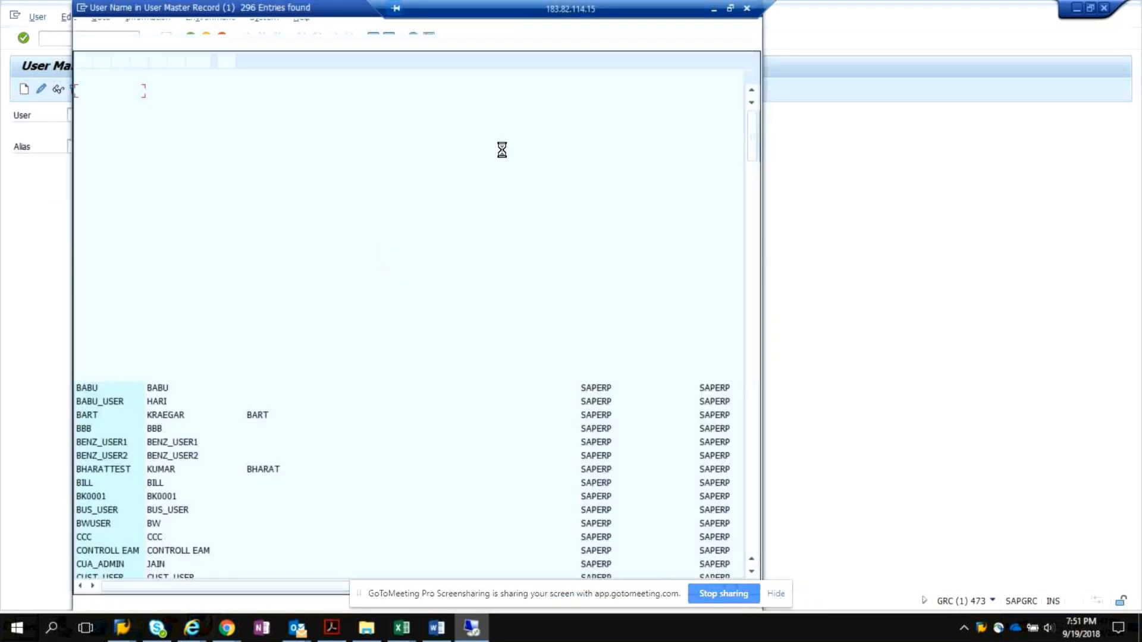
scroll(532, 282, down, 20)
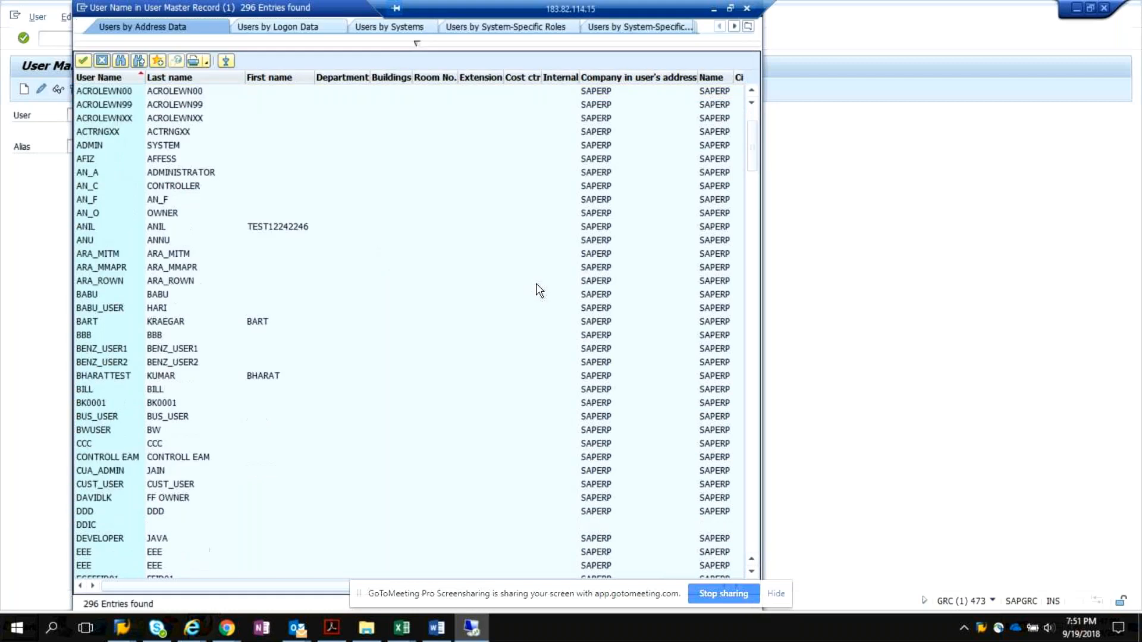
scroll(547, 290, down, 10)
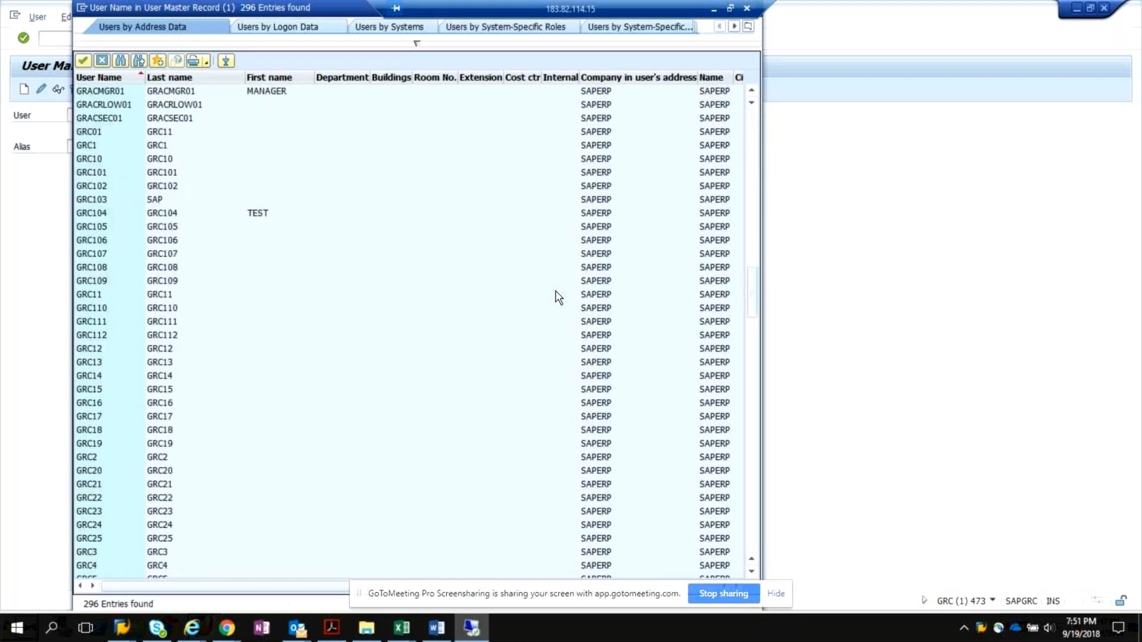
scroll(557, 294, down, 15)
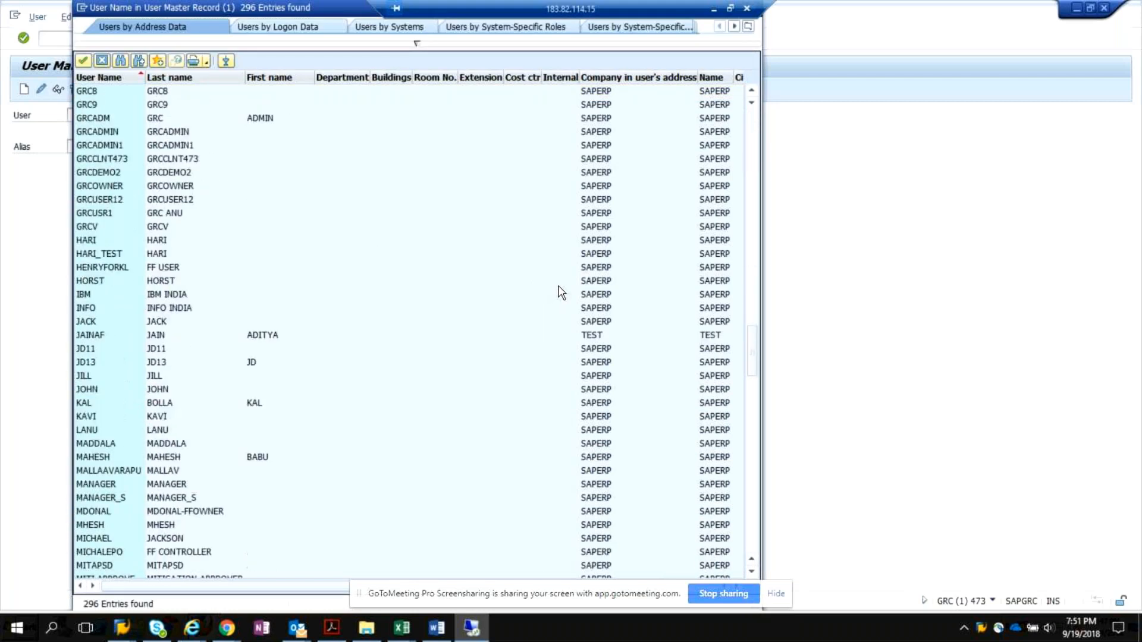
scroll(562, 287, down, 20)
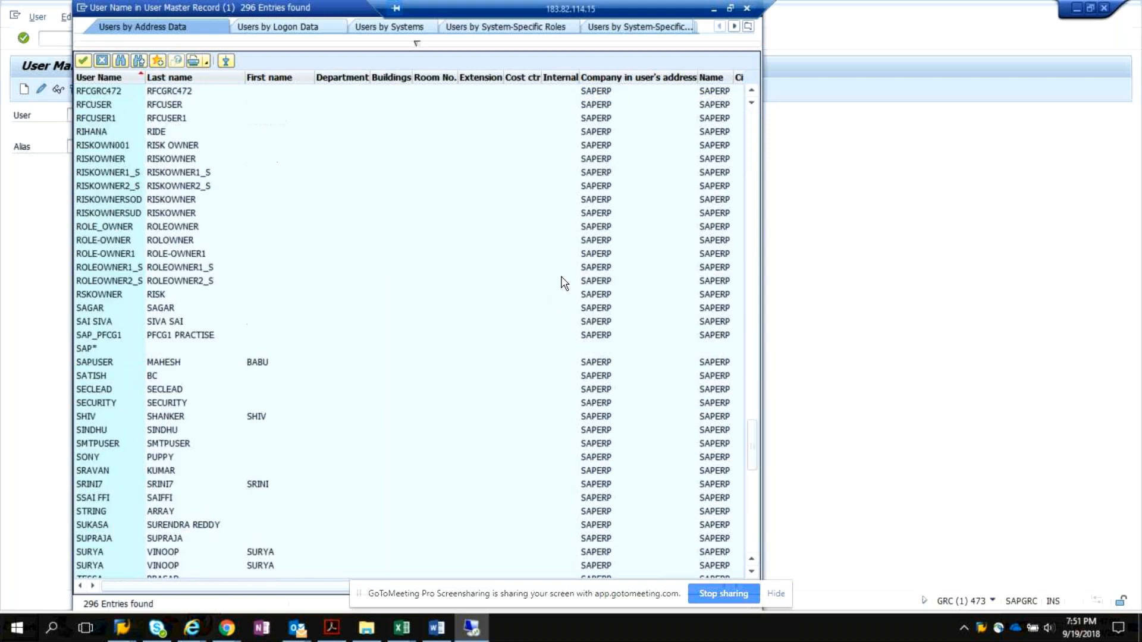
scroll(564, 283, down, 9)
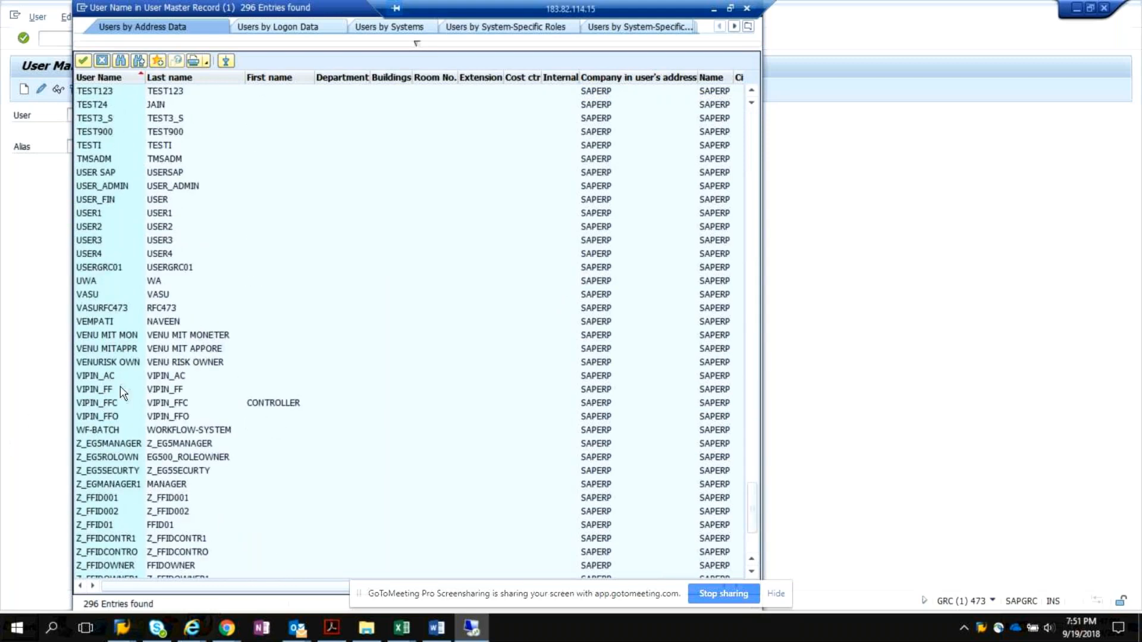
click(178, 384)
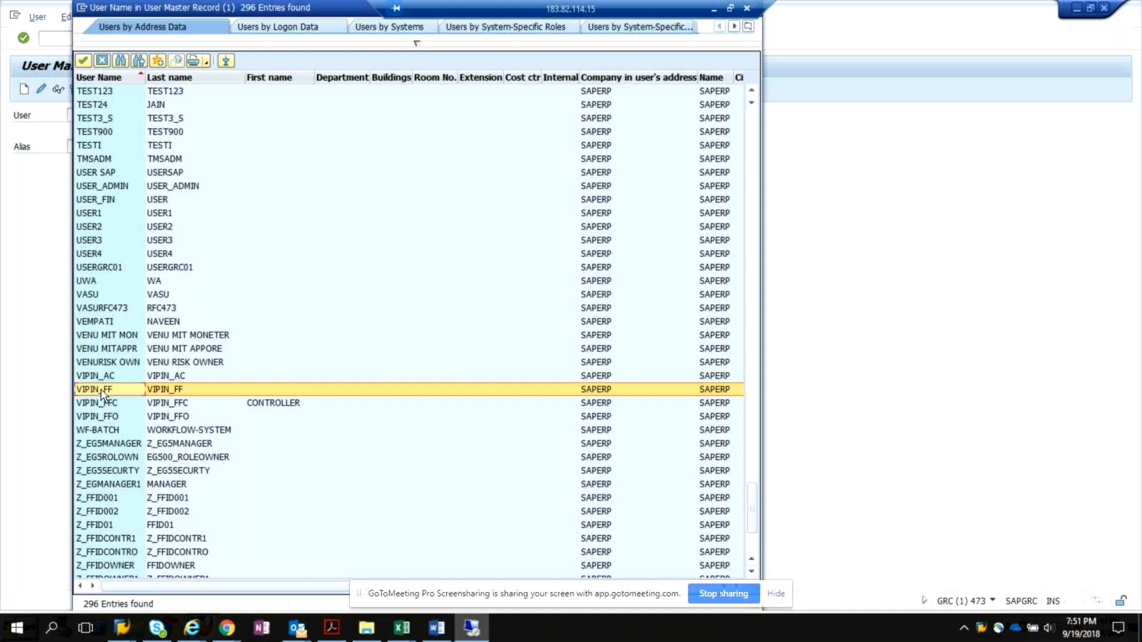
double_click(159, 383)
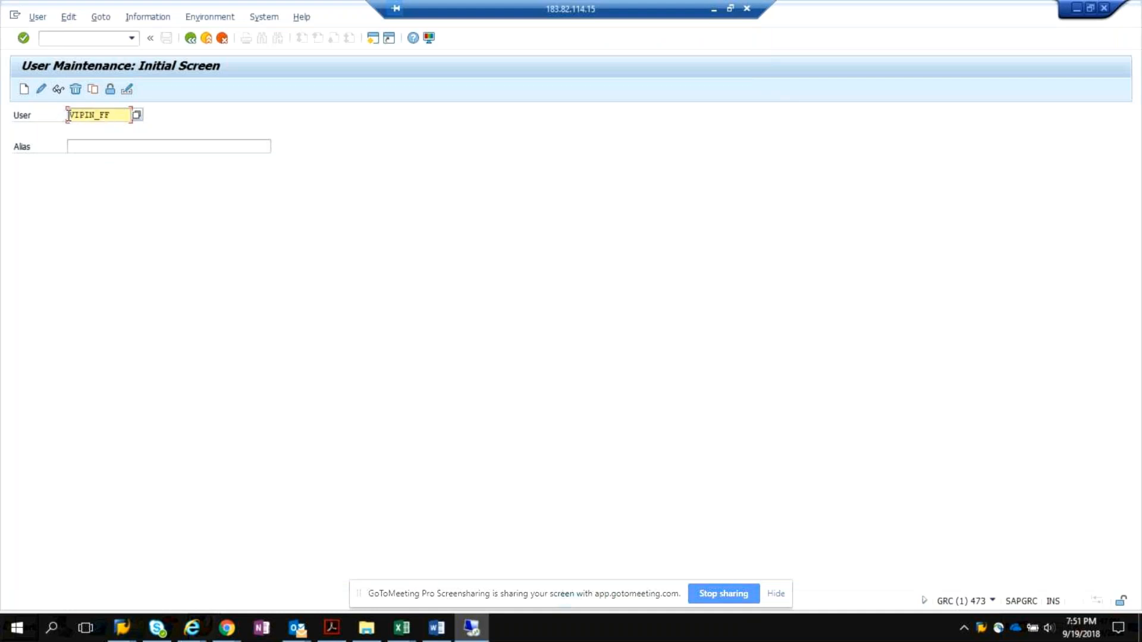
Open the selected firefighter user for editing and replace the last name in the address data with FireFighter.
mouse_move(68, 115)
mouse_down()
mouse_move(109, 115)
mouse_move(58, 123)
mouse_up()
click(41, 89)
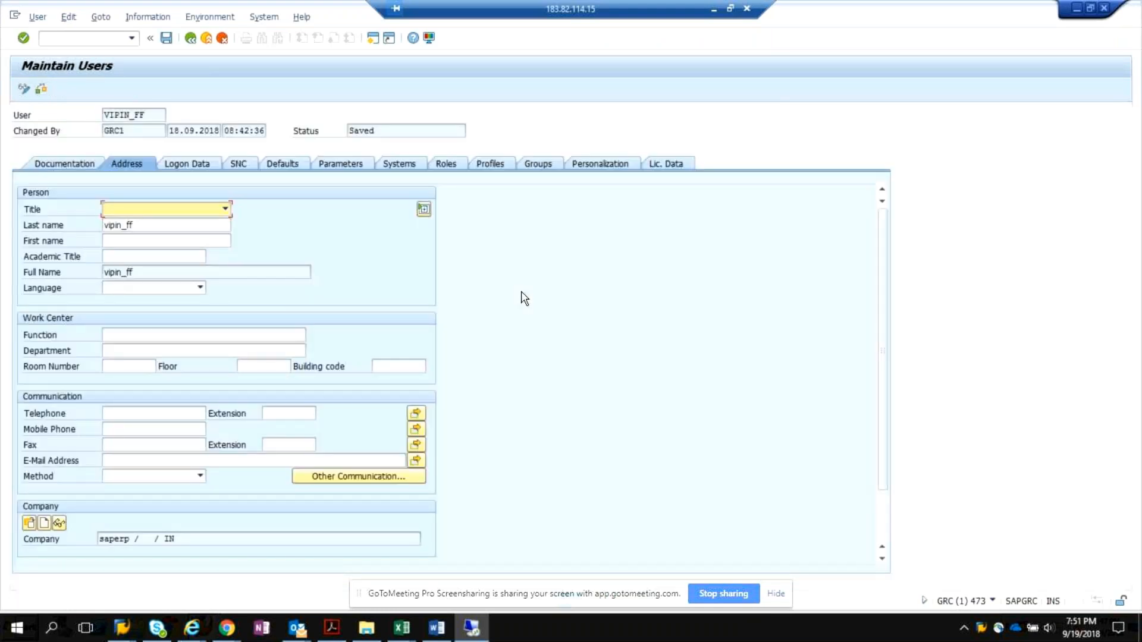
click(178, 225)
key(BackSpace)
key(BackSpace)
key(BackSpace)
key(BackSpace)
key(BackSpace)
key(BackSpace)
key(BackSpace)
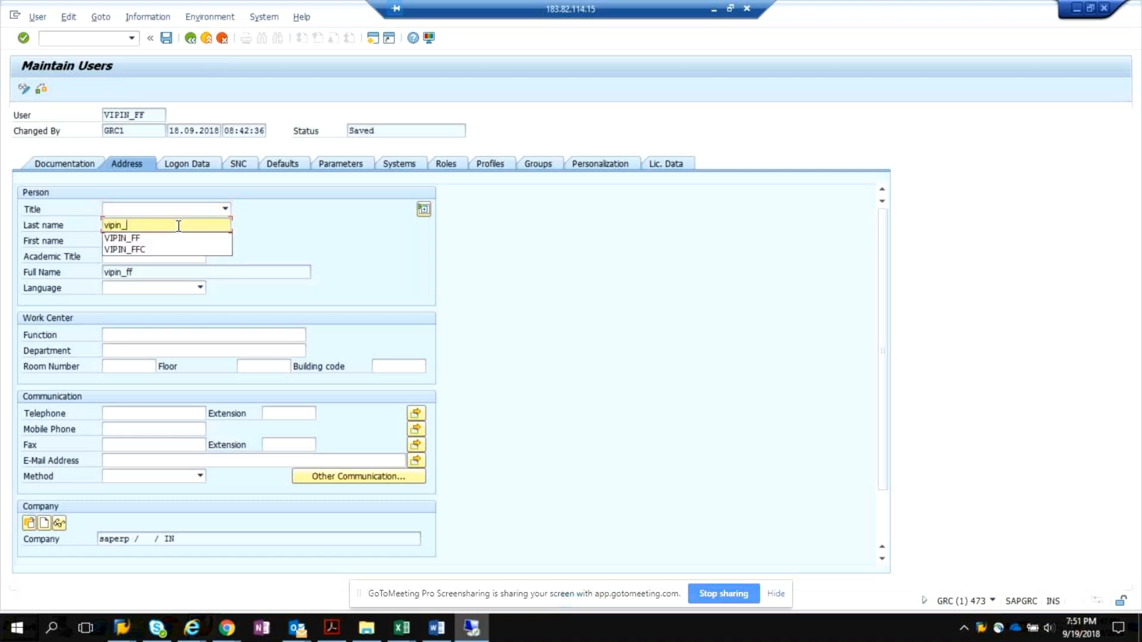
key(BackSpace)
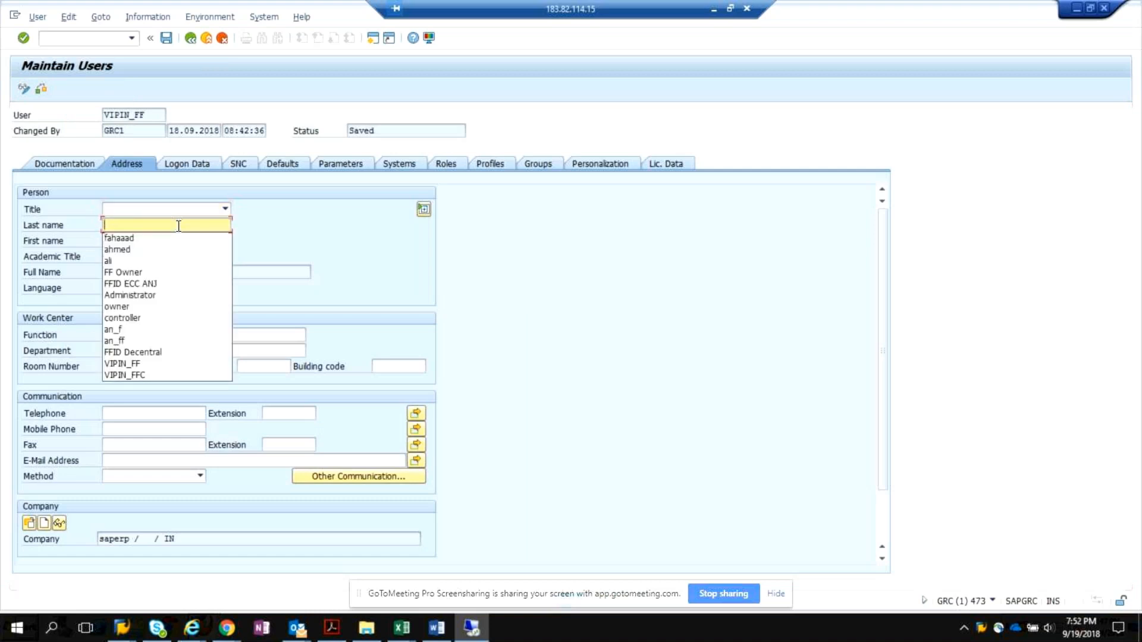
text(FireFighter)
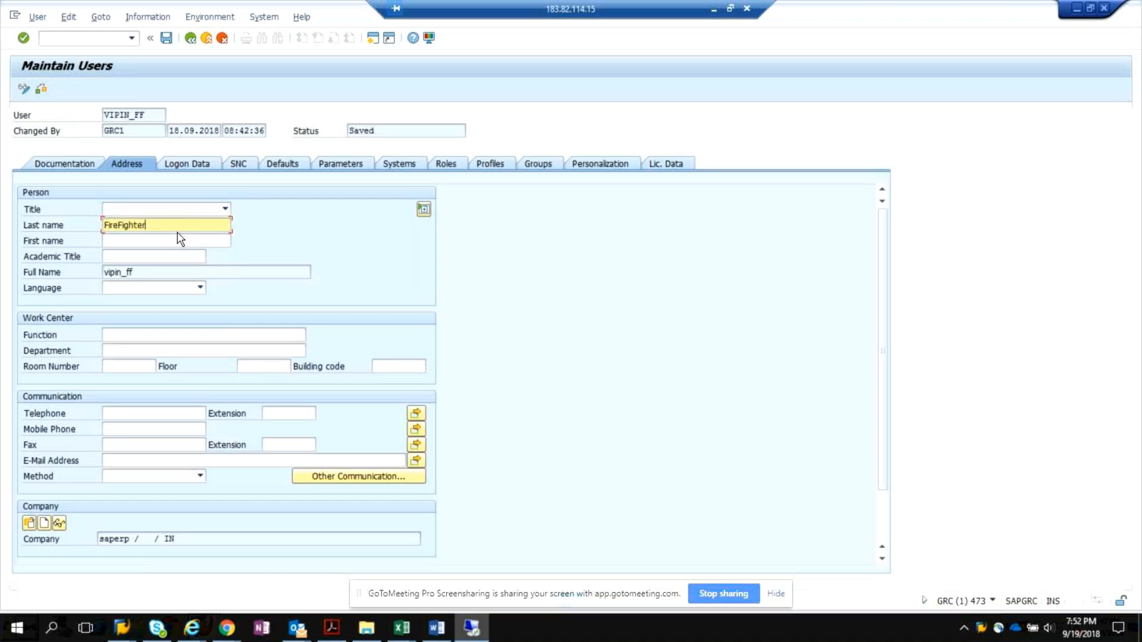
text(_Vipin)
Append an underscore and the owner's first name to the last name, and save the user.
click(166, 37)
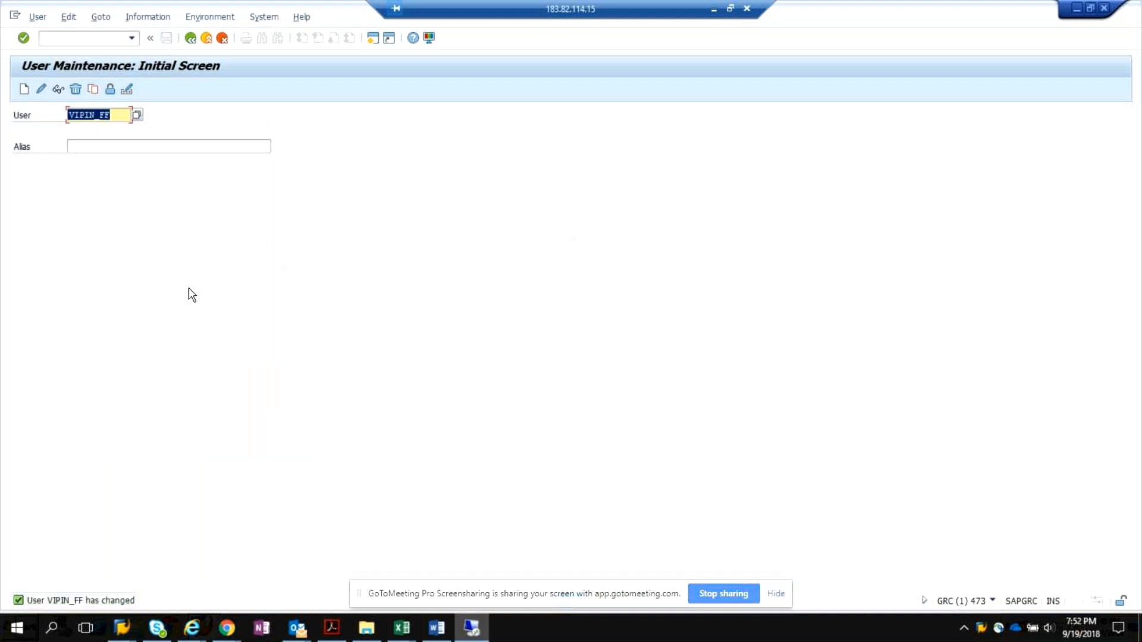
double_click(982, 629)
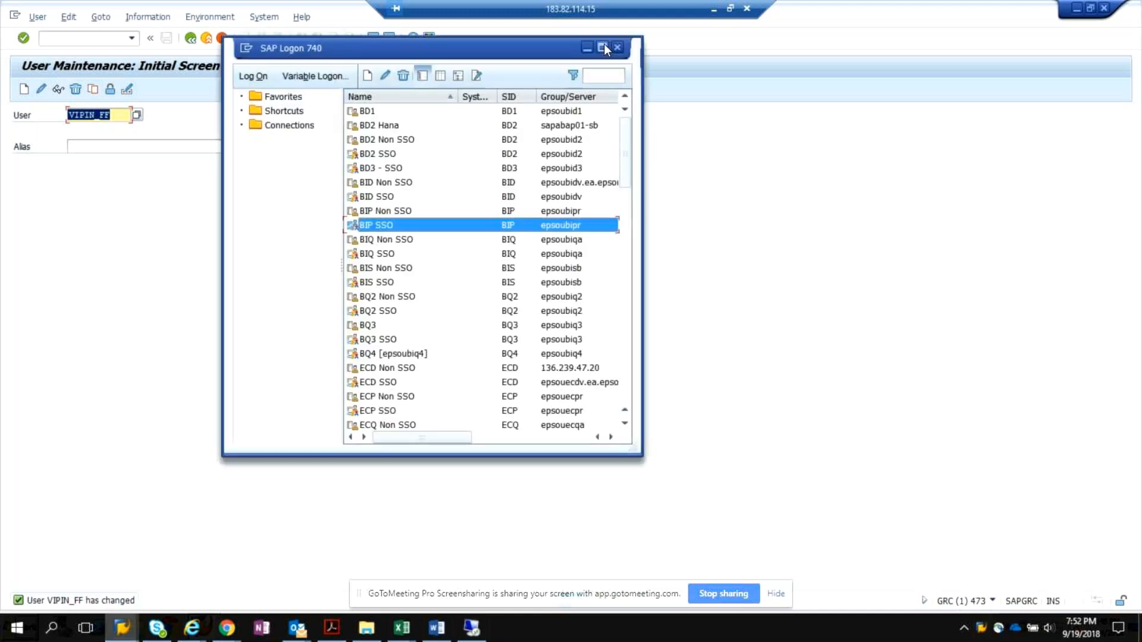
click(814, 447)
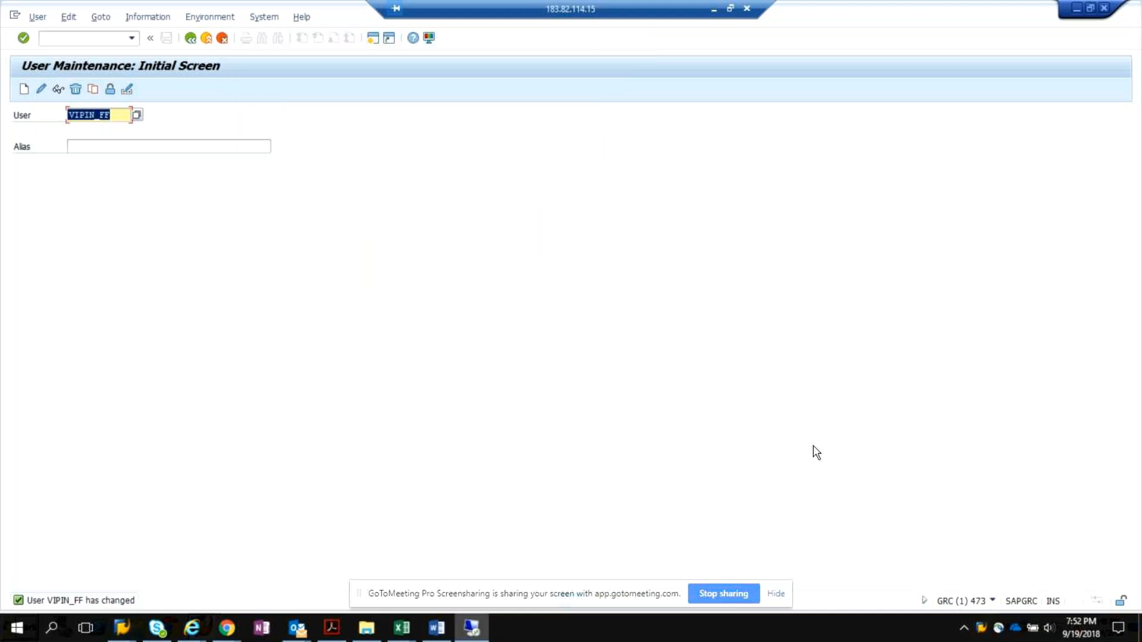
click(767, 84)
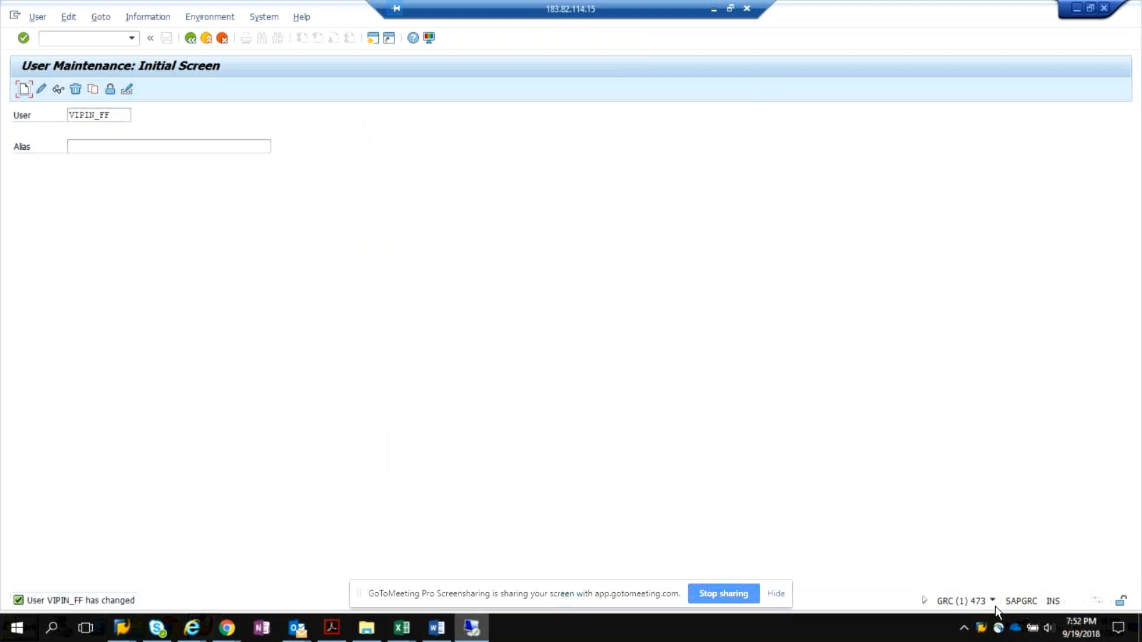
Restore the User Maintenance window to a smaller size and place it beside the SAP Logon window.
click(1090, 8)
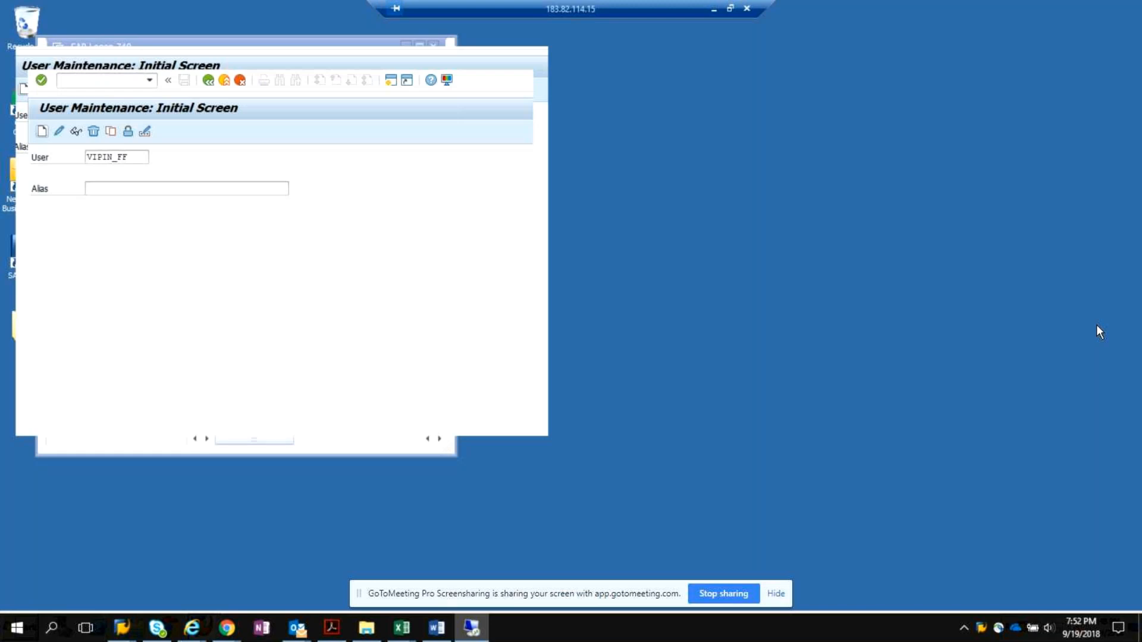
drag(468, 53, 502, 55)
drag(1097, 198, 920, 173)
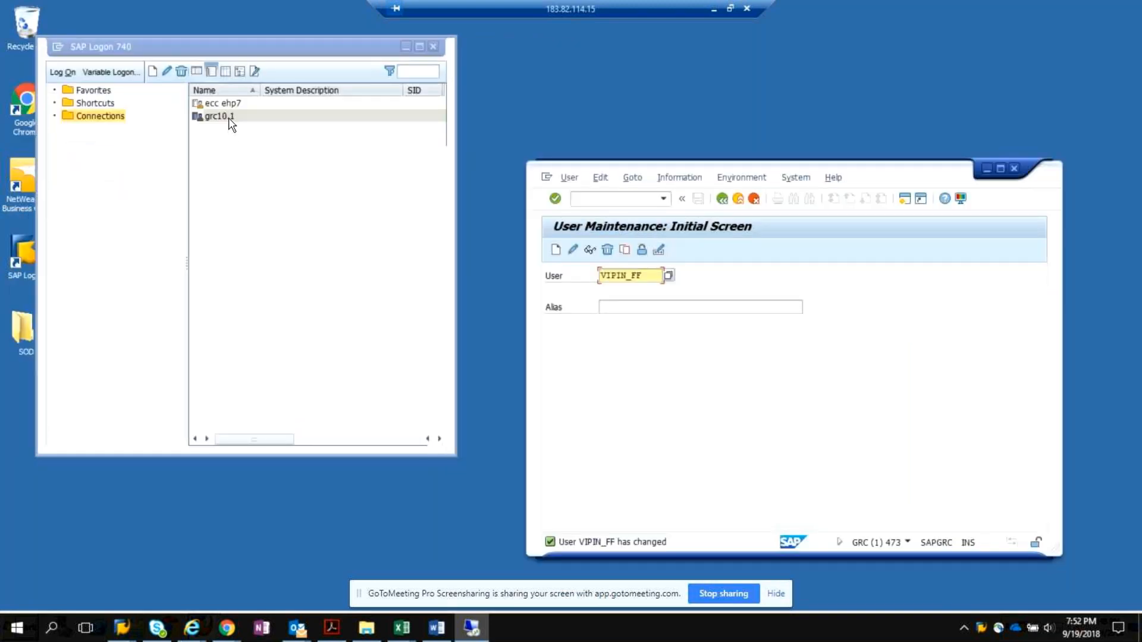
Log on to grc10.1 client 473 with the firefighter user ID ending in _FF and its password, and minimize that session.
double_click(231, 117)
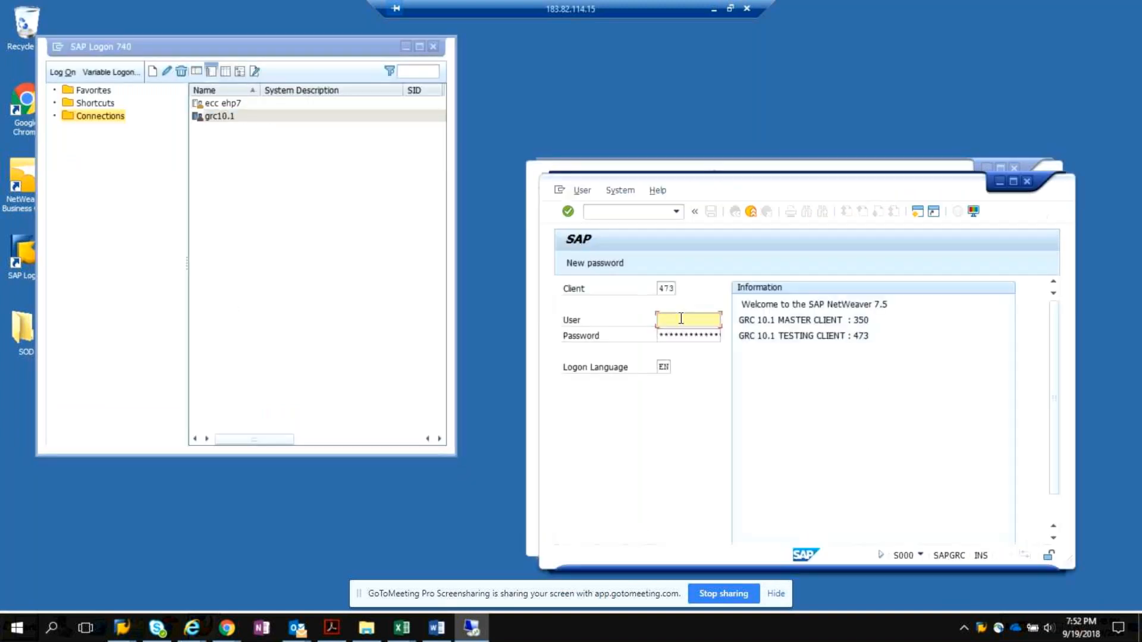
text(vipin)
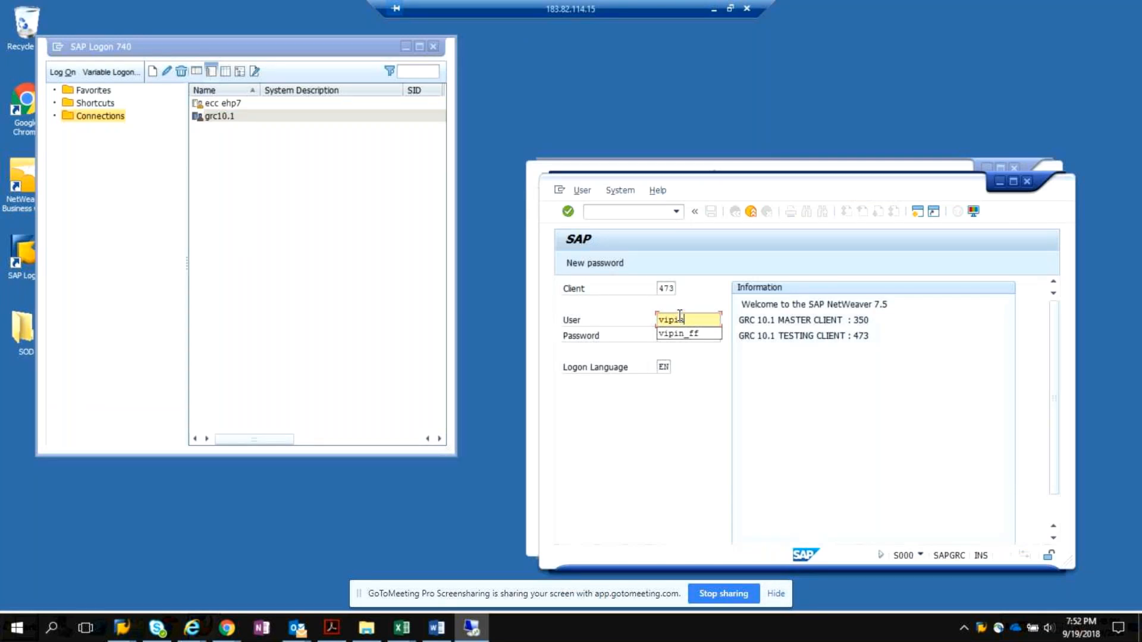
click(693, 333)
click(694, 334)
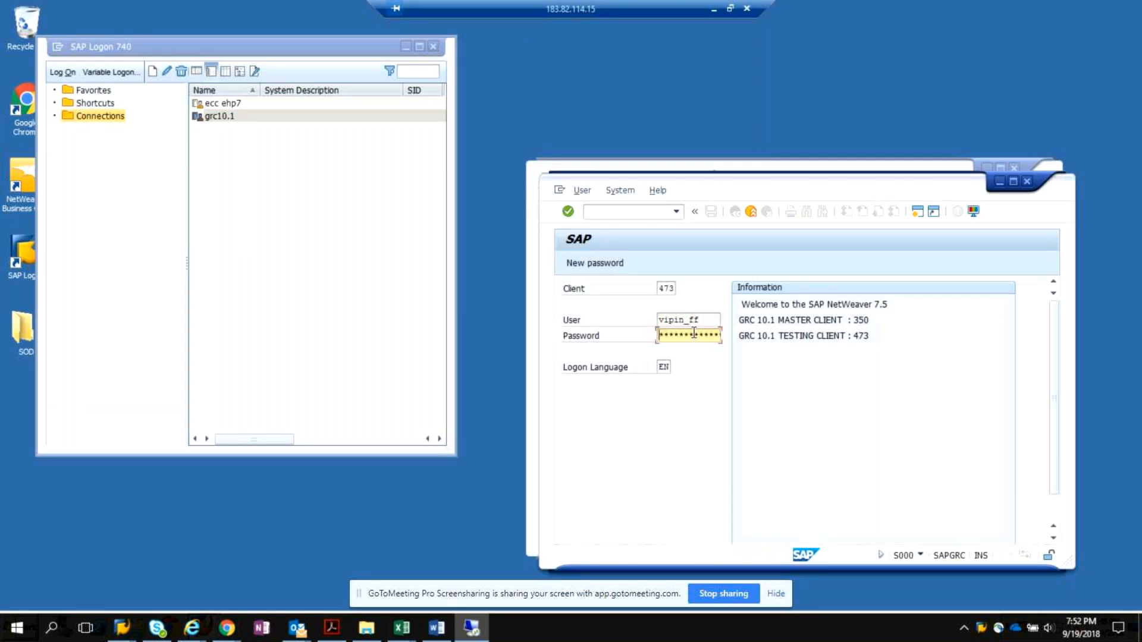
key(Return)
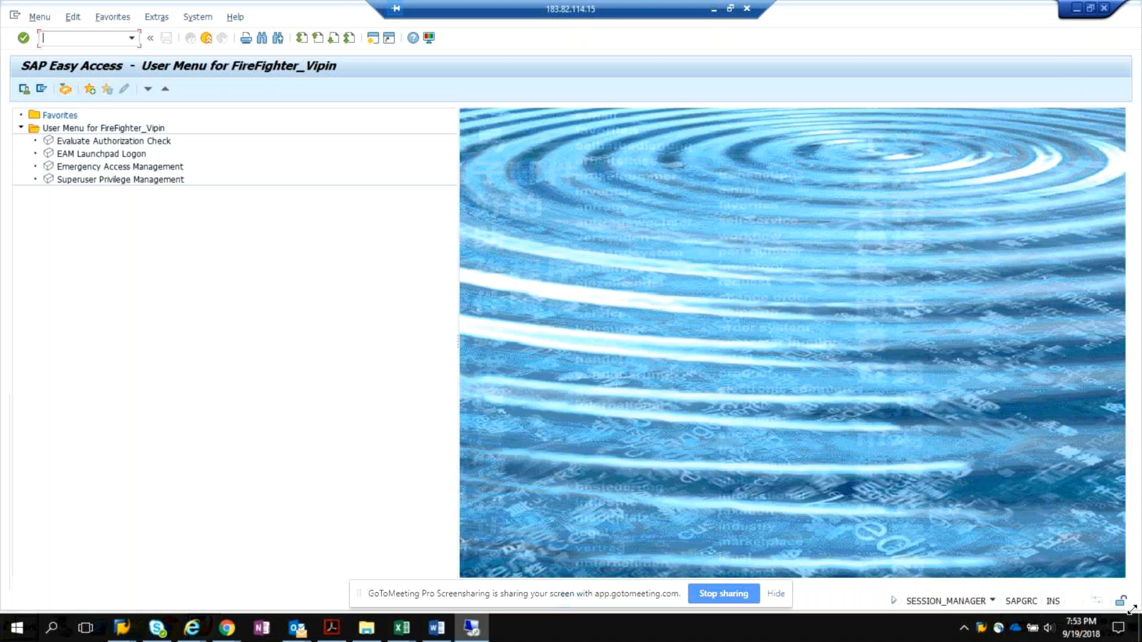
click(1074, 8)
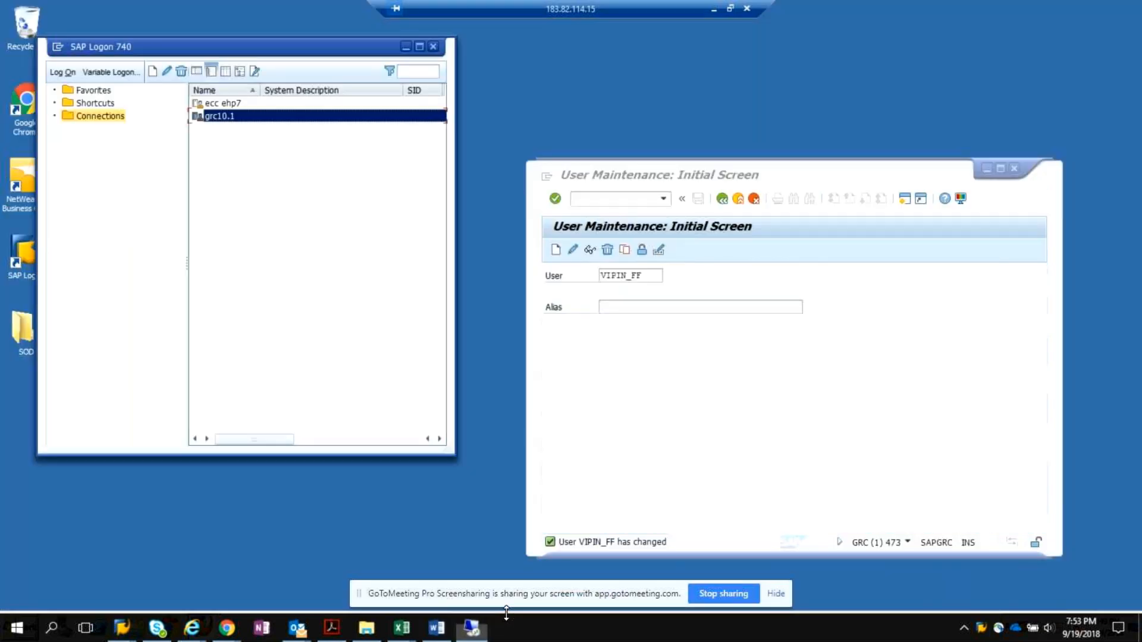
Take the remote desktop out of full screen and close the browser window behind it.
right_click(525, 626)
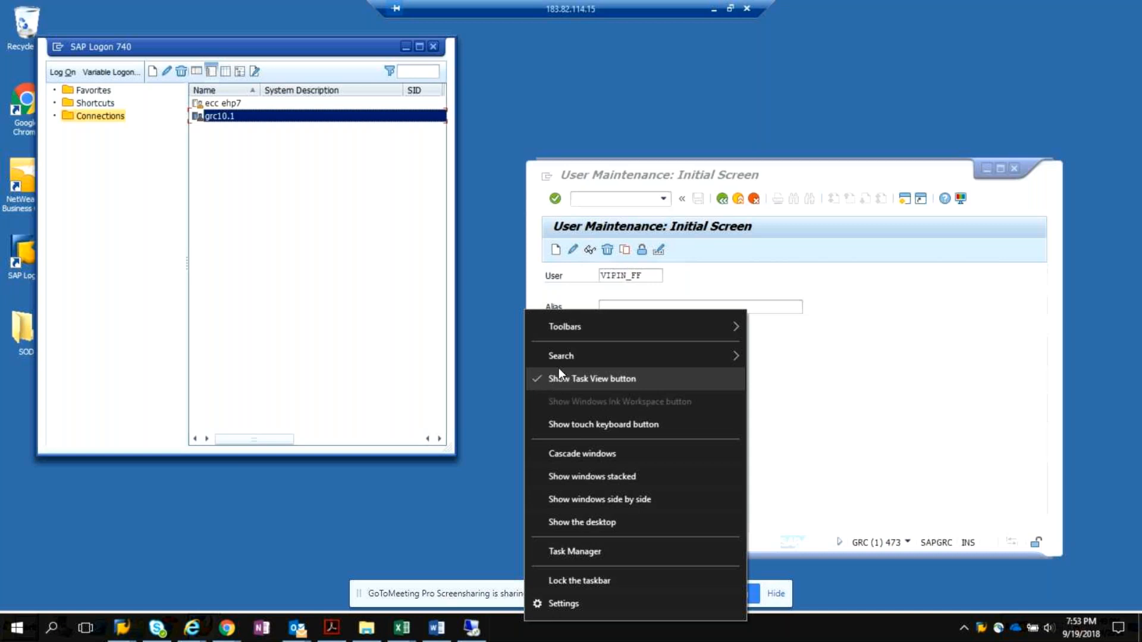
click(441, 548)
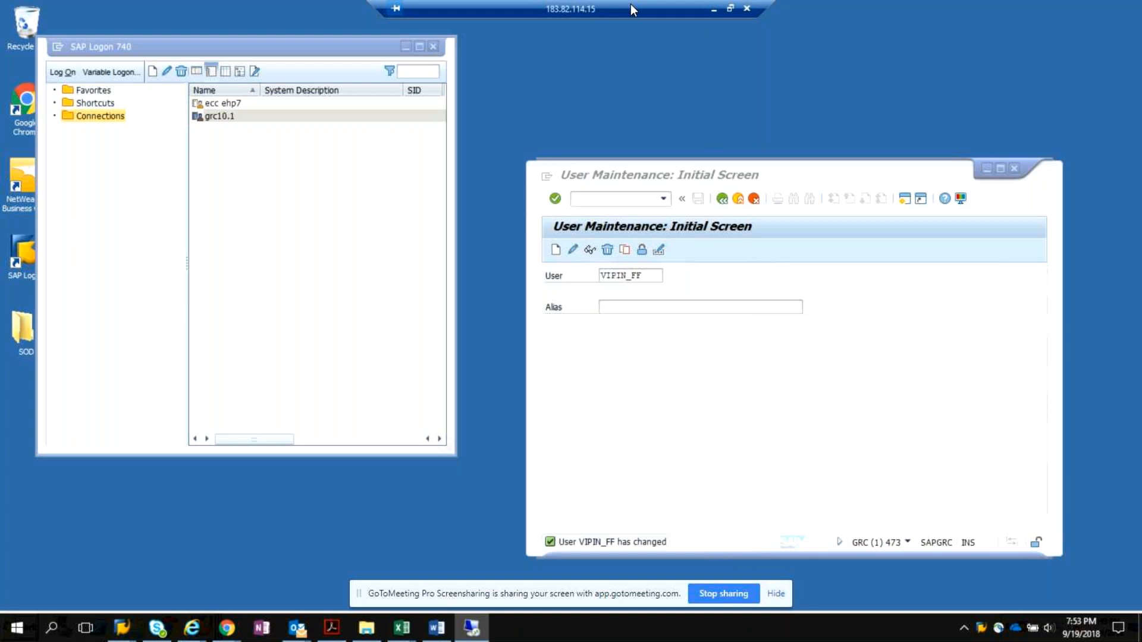
click(731, 9)
drag(950, 322, 968, 470)
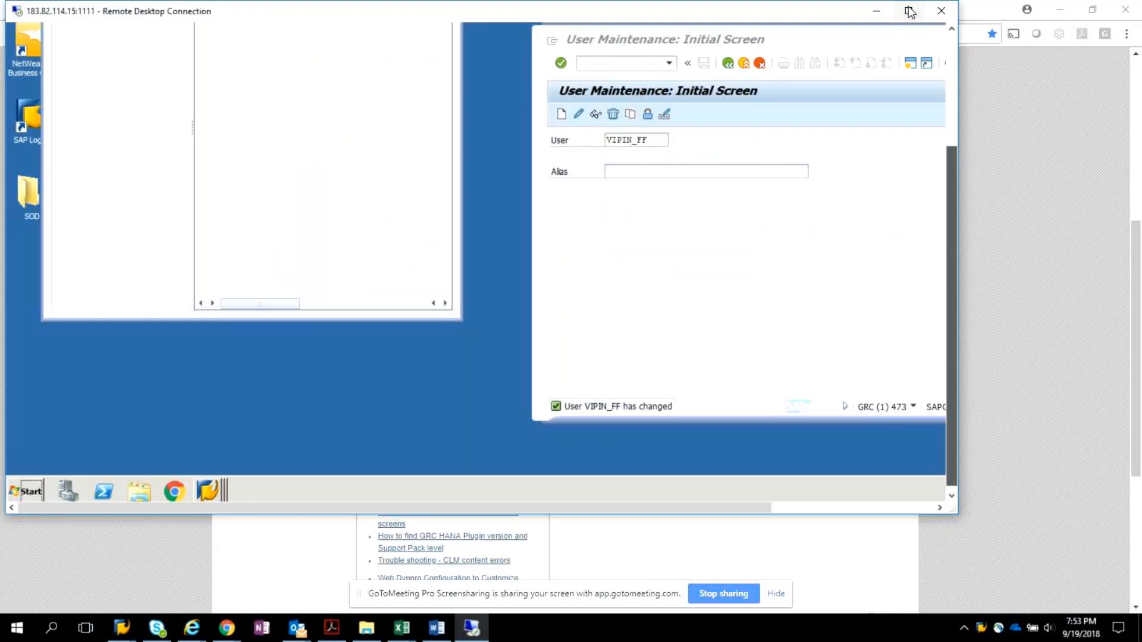
click(910, 9)
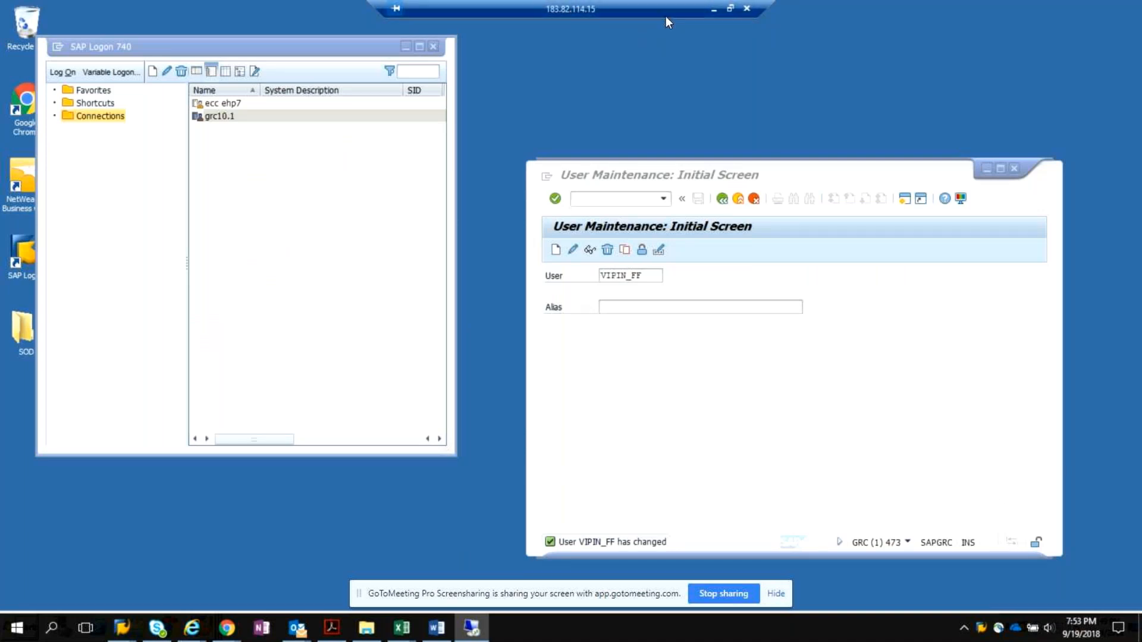
click(730, 9)
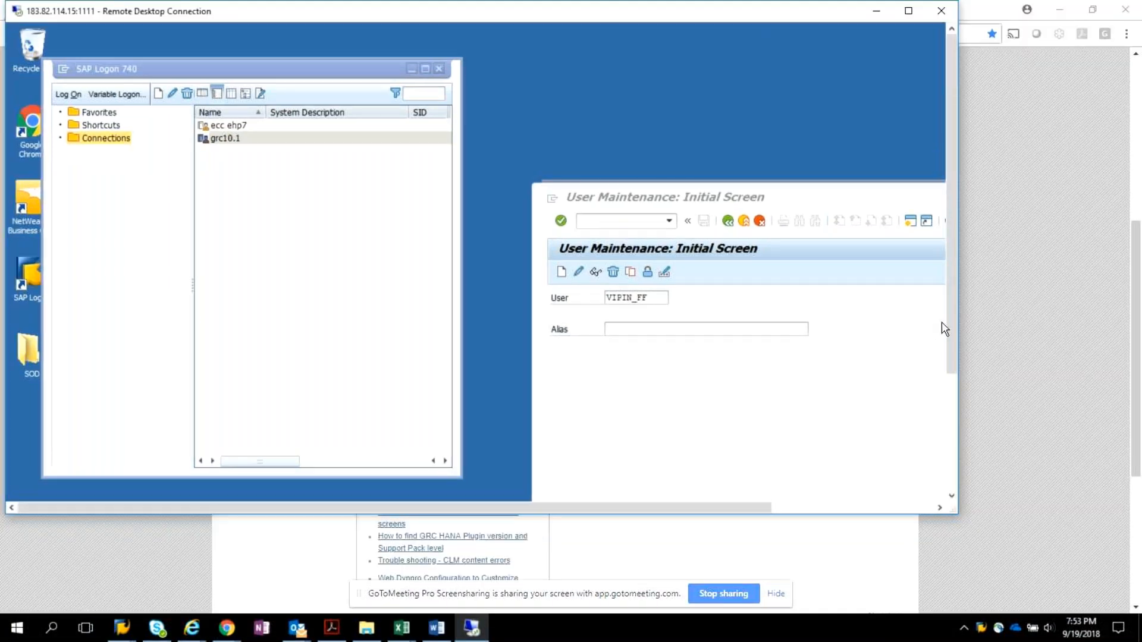
click(973, 200)
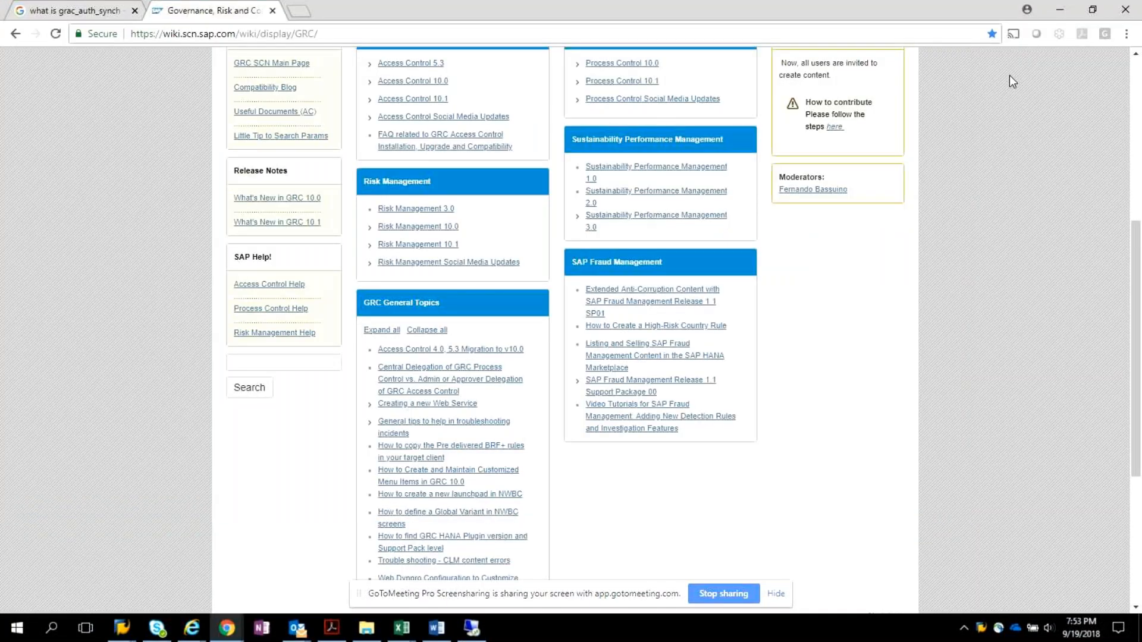
click(1125, 13)
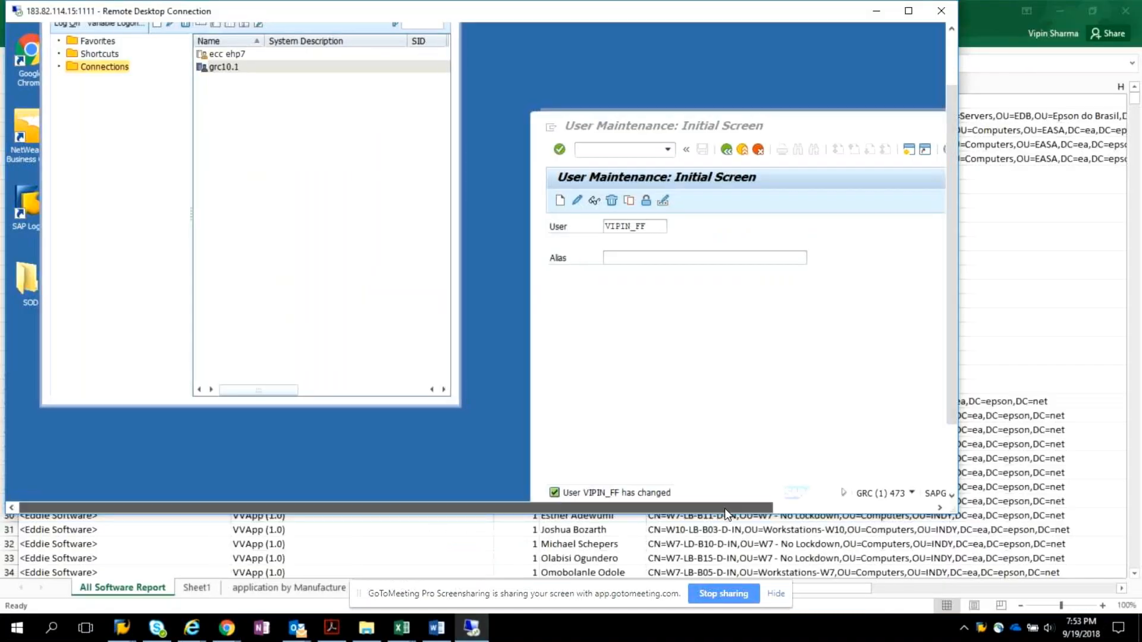
List the open SAP sessions from the remote computer's SAP Logon and return the remote desktop to full screen.
drag(724, 508, 889, 507)
drag(973, 358, 969, 452)
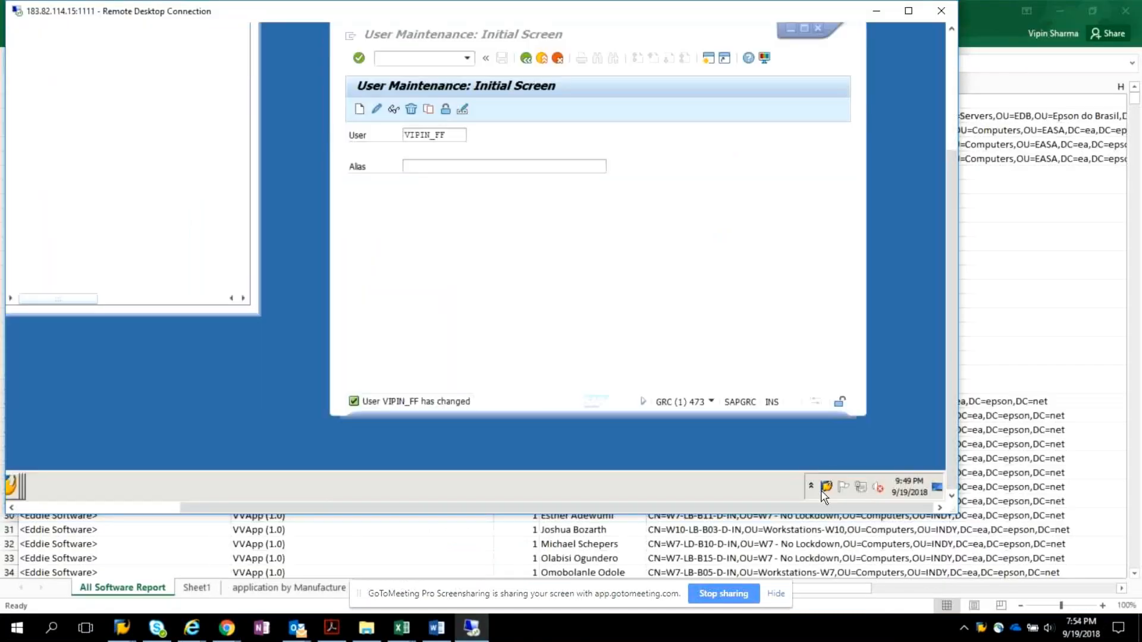
right_click(826, 489)
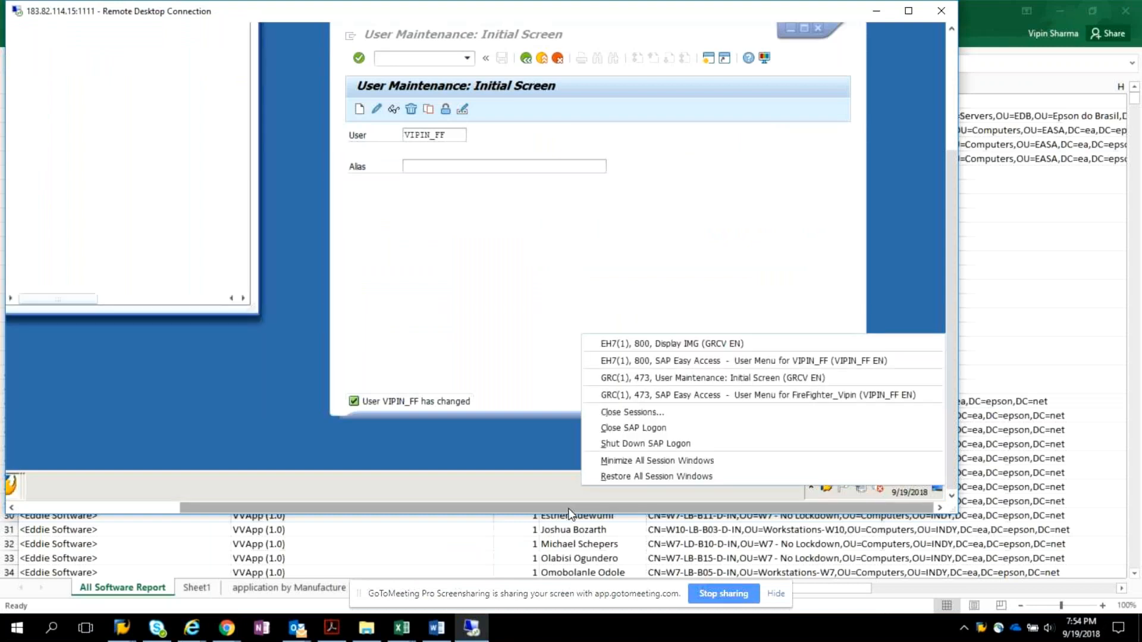
drag(569, 509, 431, 529)
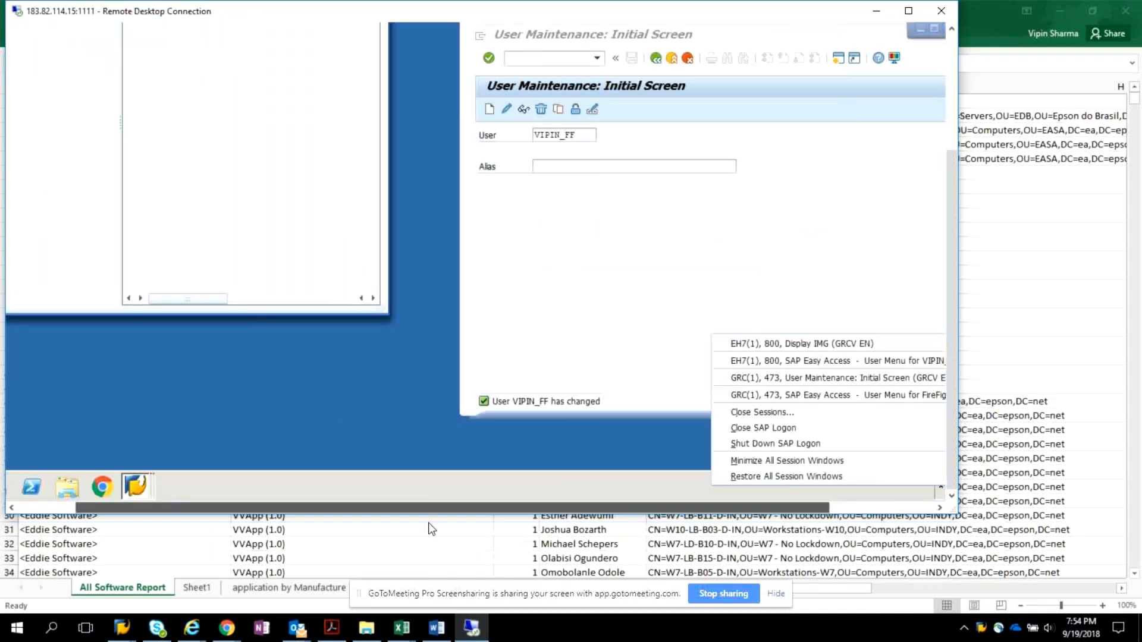
click(909, 11)
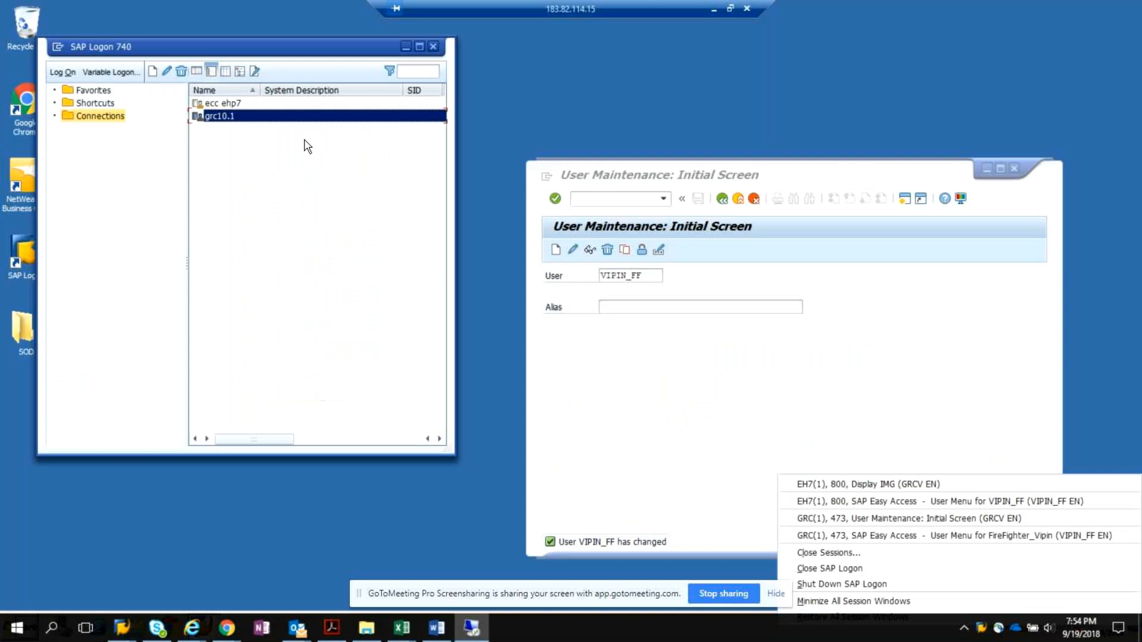
Log on to ecc ehp7 client 800 with the firefighter user ID ending in _FF and its password, ending the user's other logons.
double_click(239, 105)
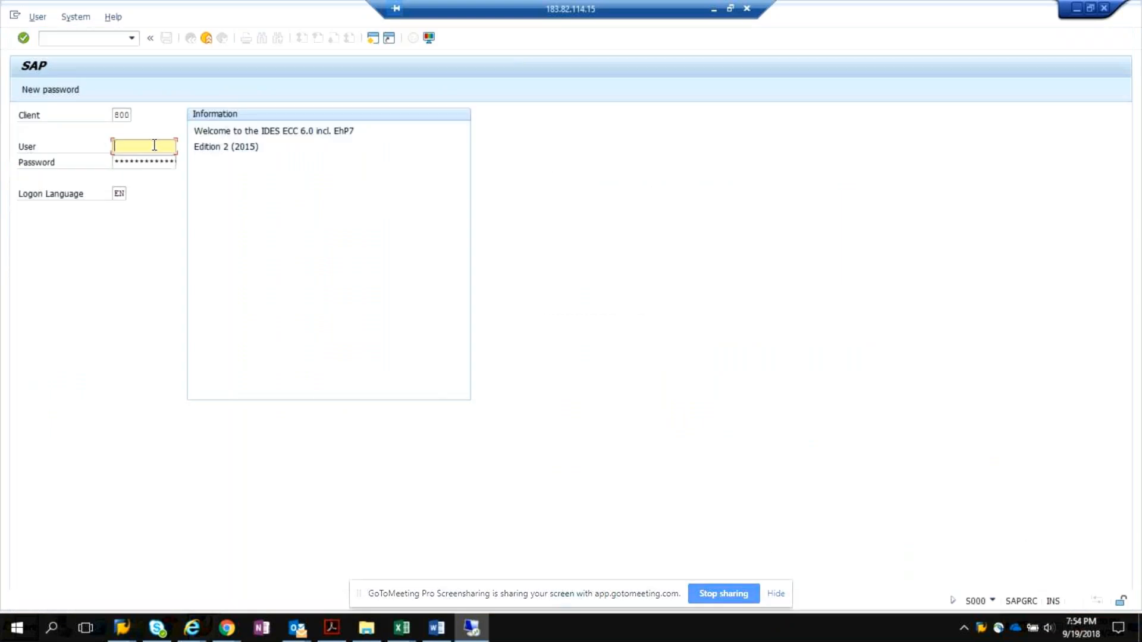
text(vipi)
click(151, 161)
key(Tab)
text(***)
key(Return)
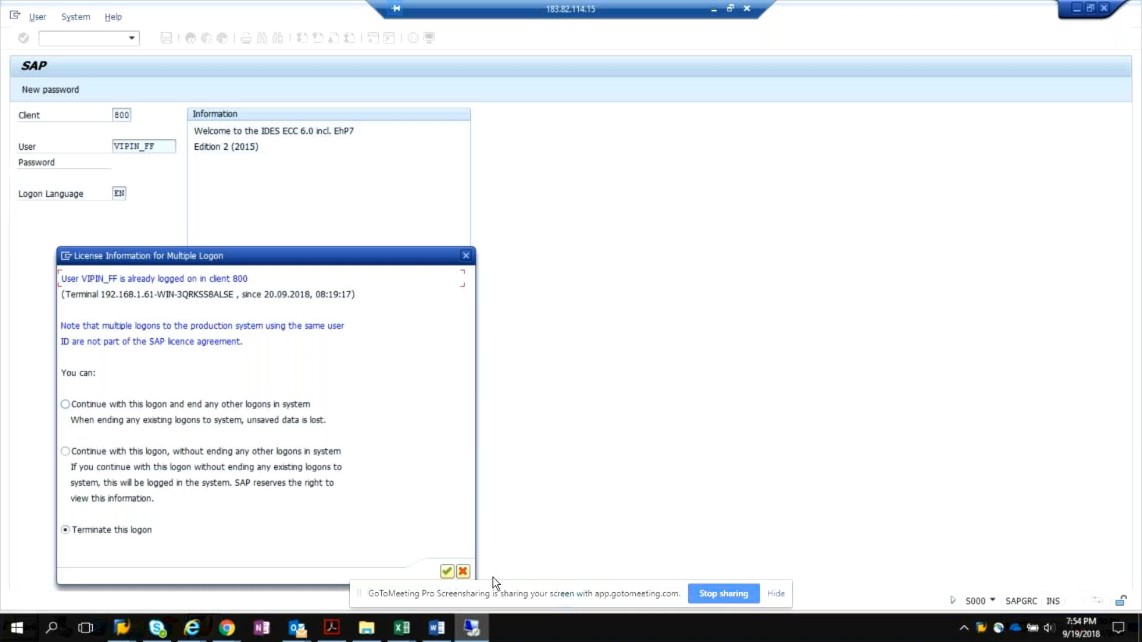
click(65, 405)
key(Return)
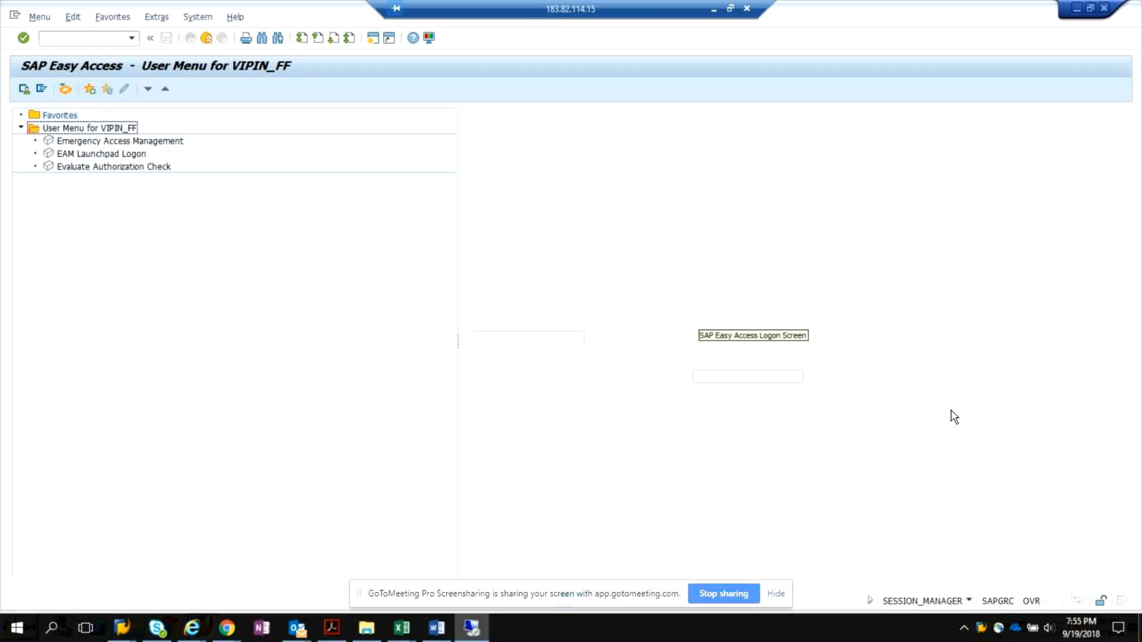
Set the firefighter session's status bar to display the system instead of the transaction.
click(970, 601)
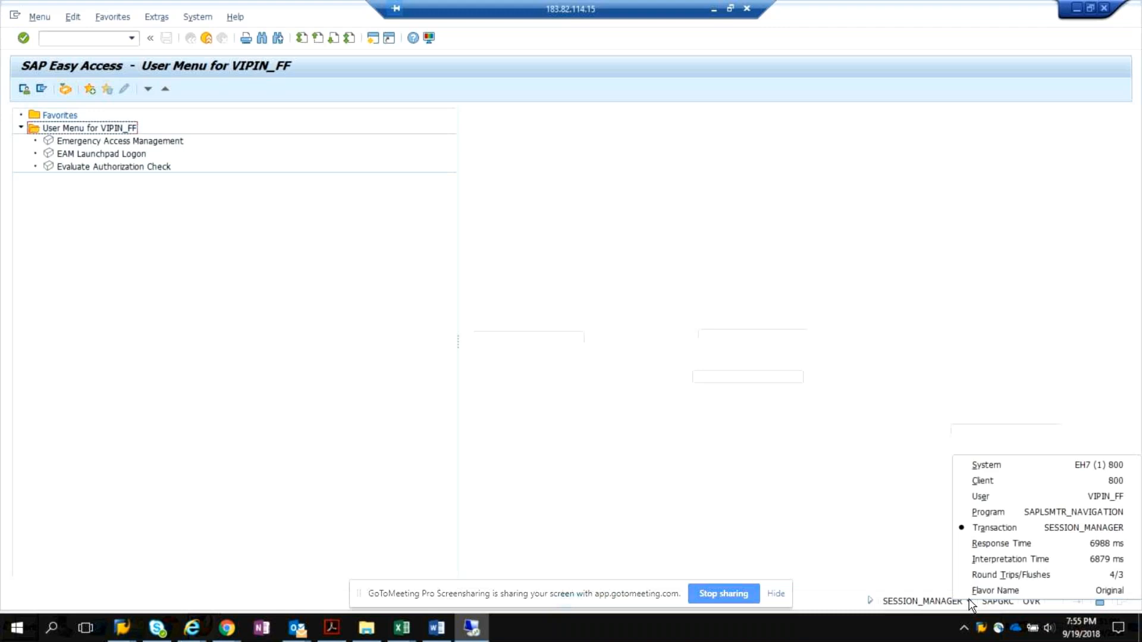
click(988, 466)
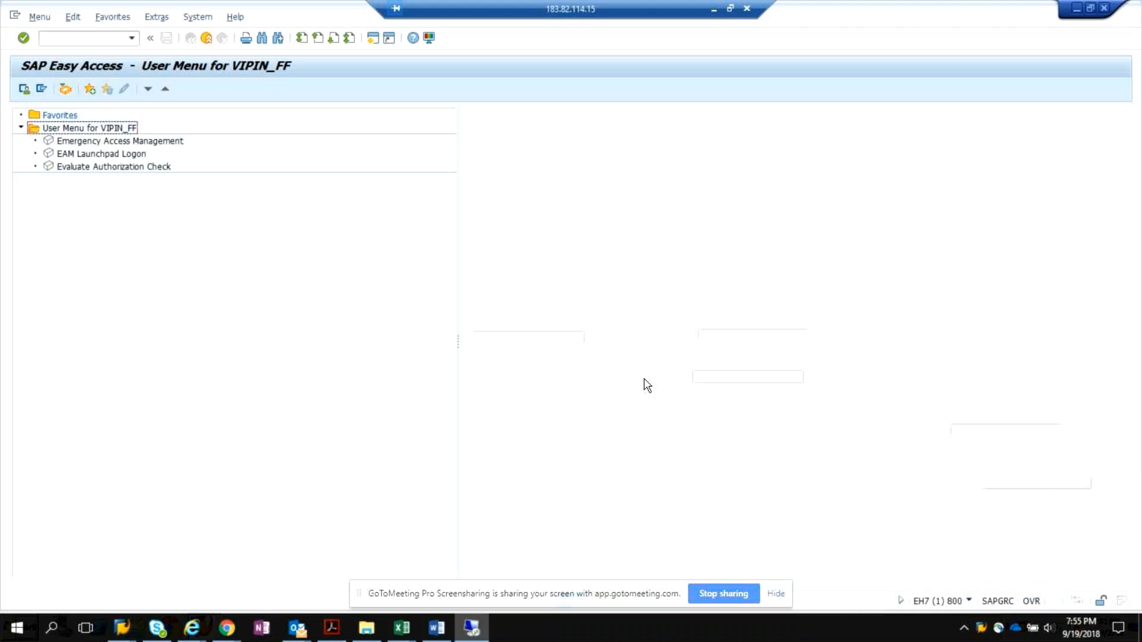
click(1061, 534)
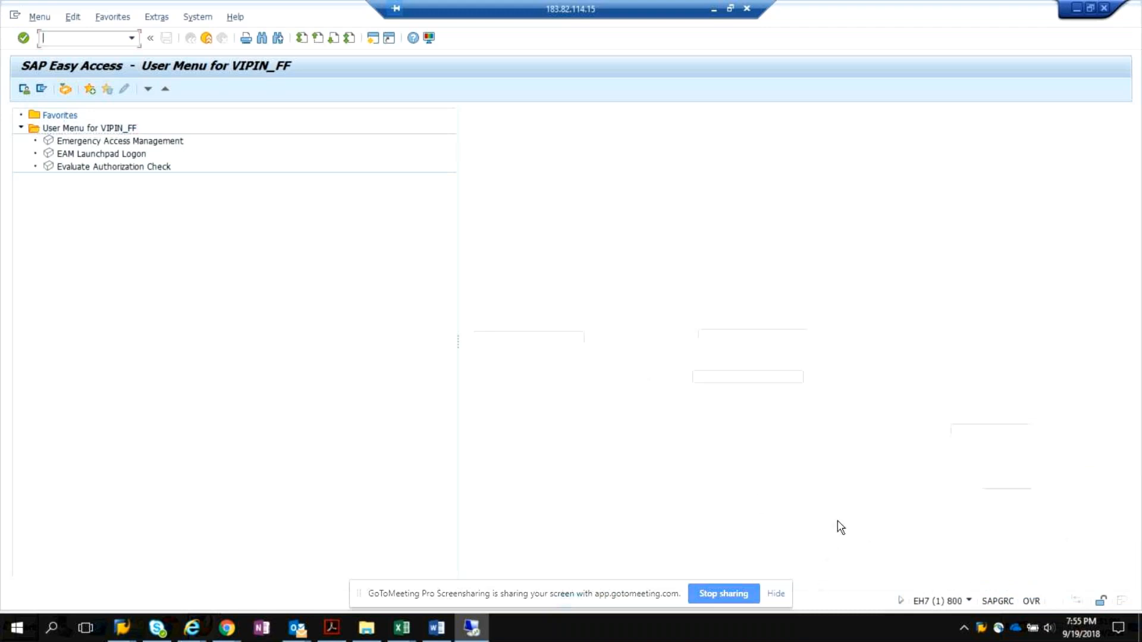
Bring up the User Maintenance session from the windowed remote desktop and return to full screen.
click(731, 12)
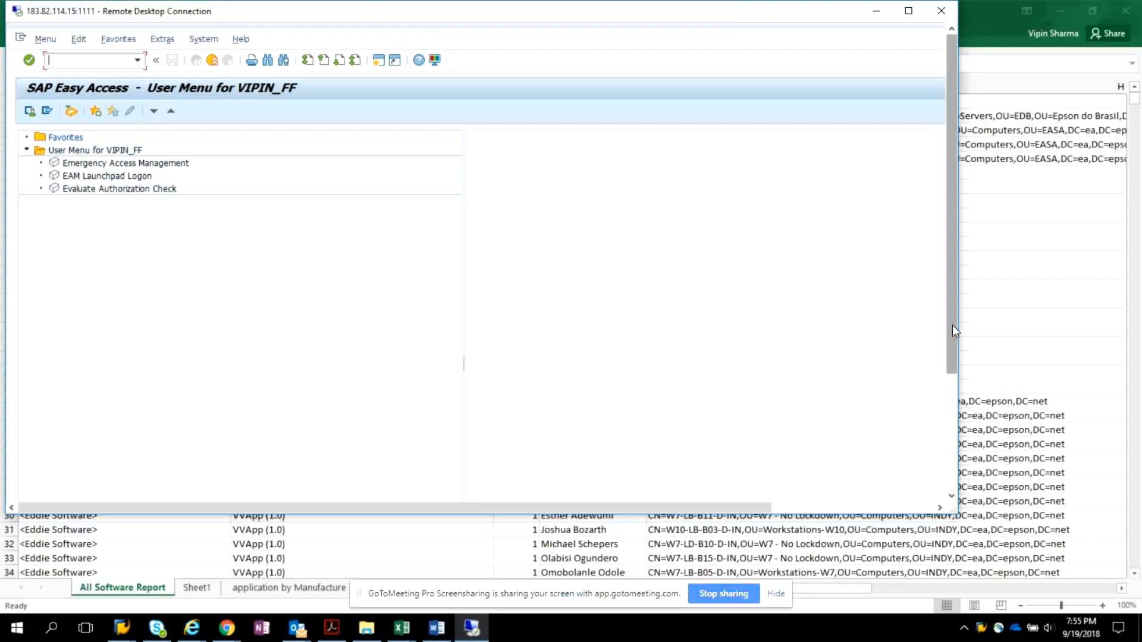
click(952, 326)
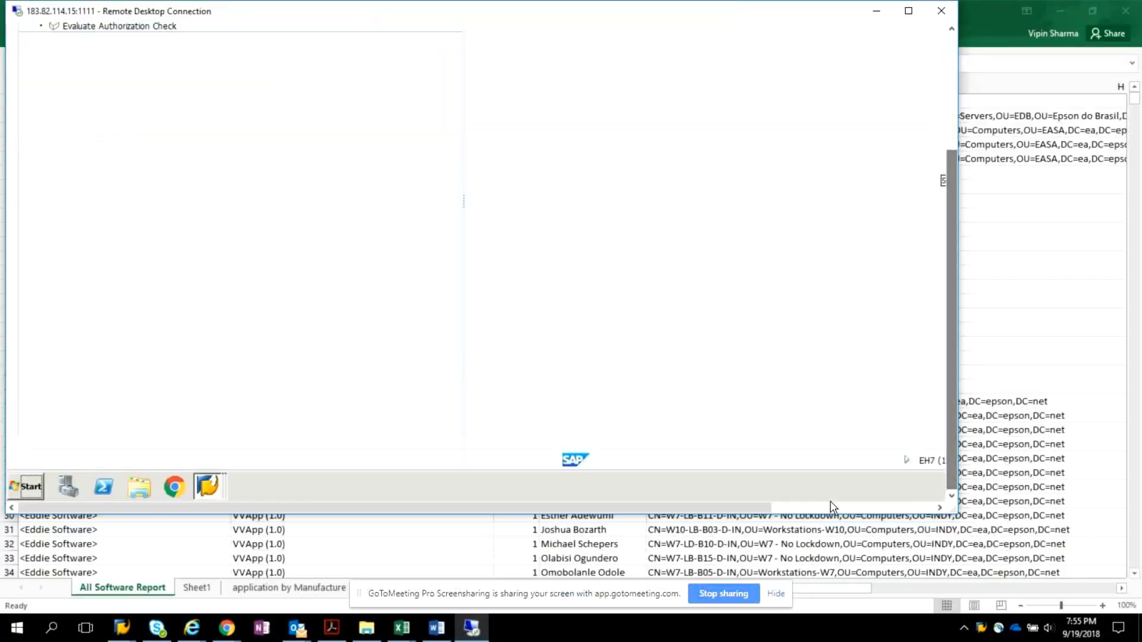
click(207, 487)
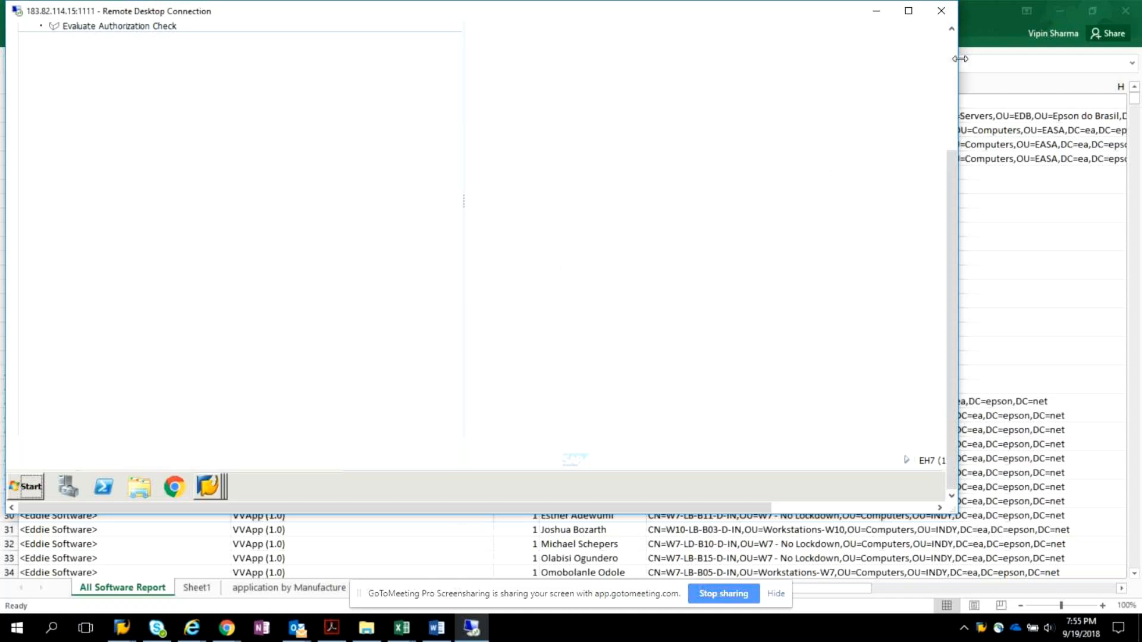
click(922, 17)
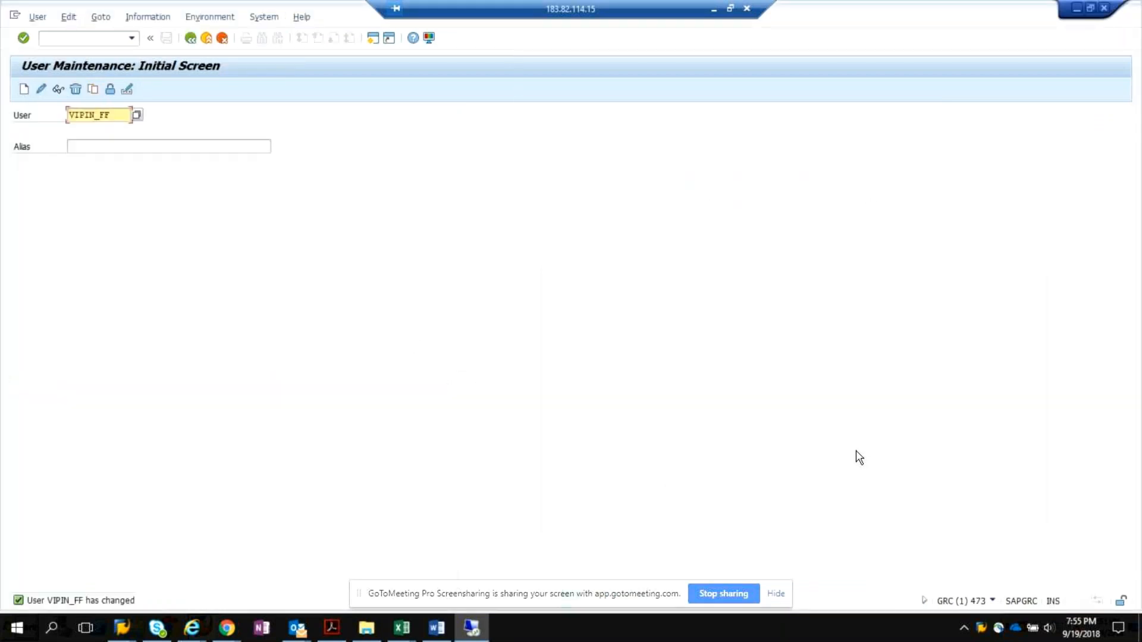
Hide the screen-sharing bar covering the remote taskbar and switch to the Display IMG session of EH7.
click(776, 594)
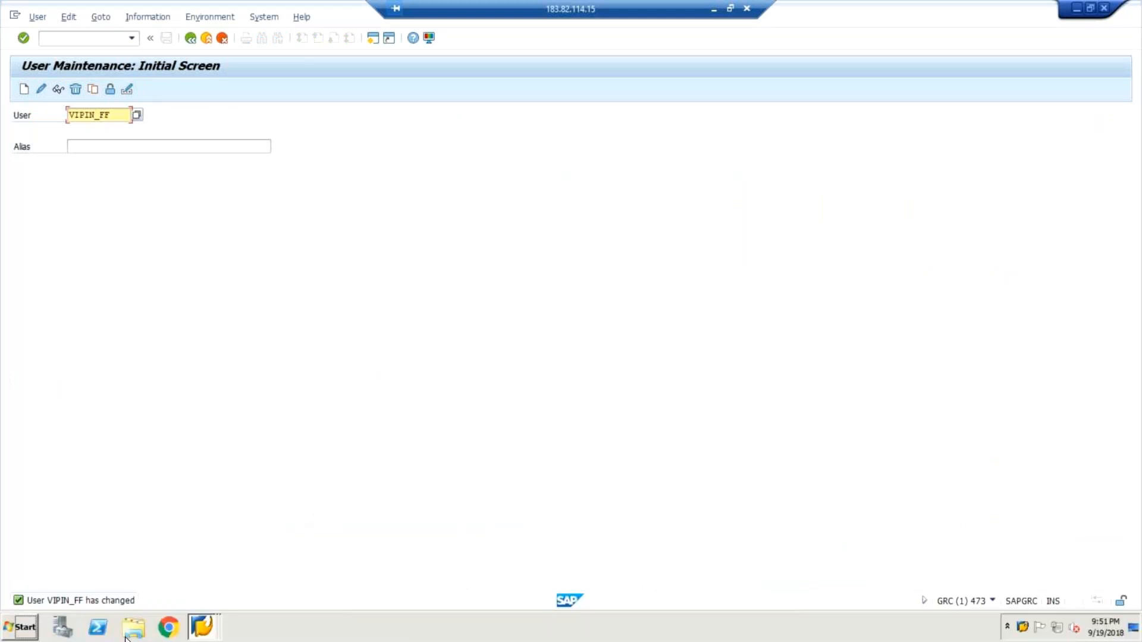
click(205, 629)
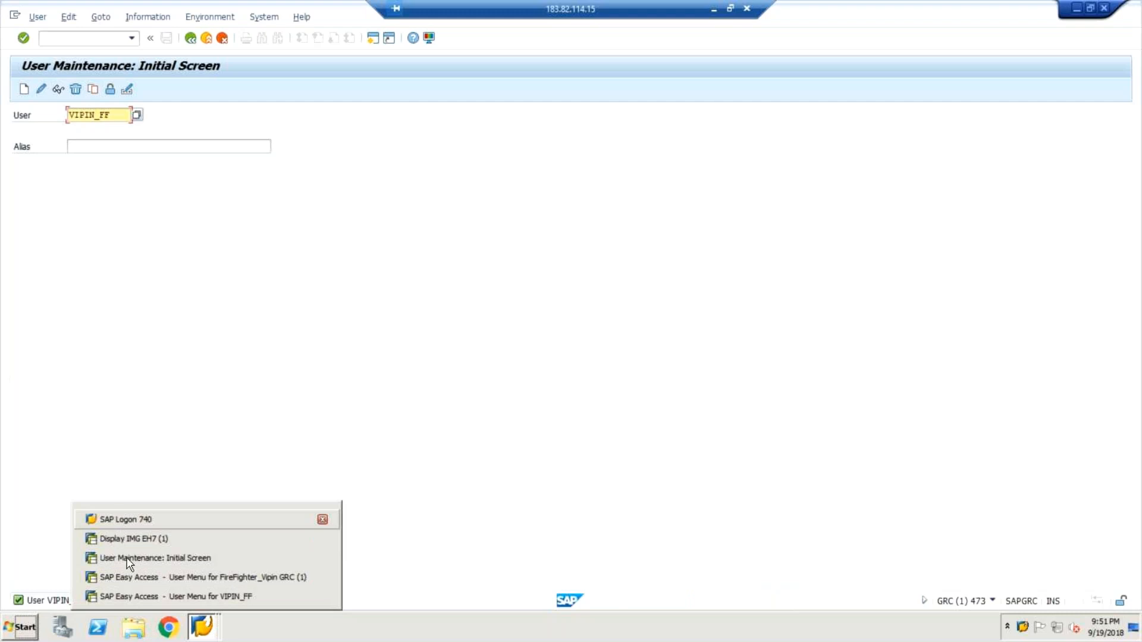
click(178, 538)
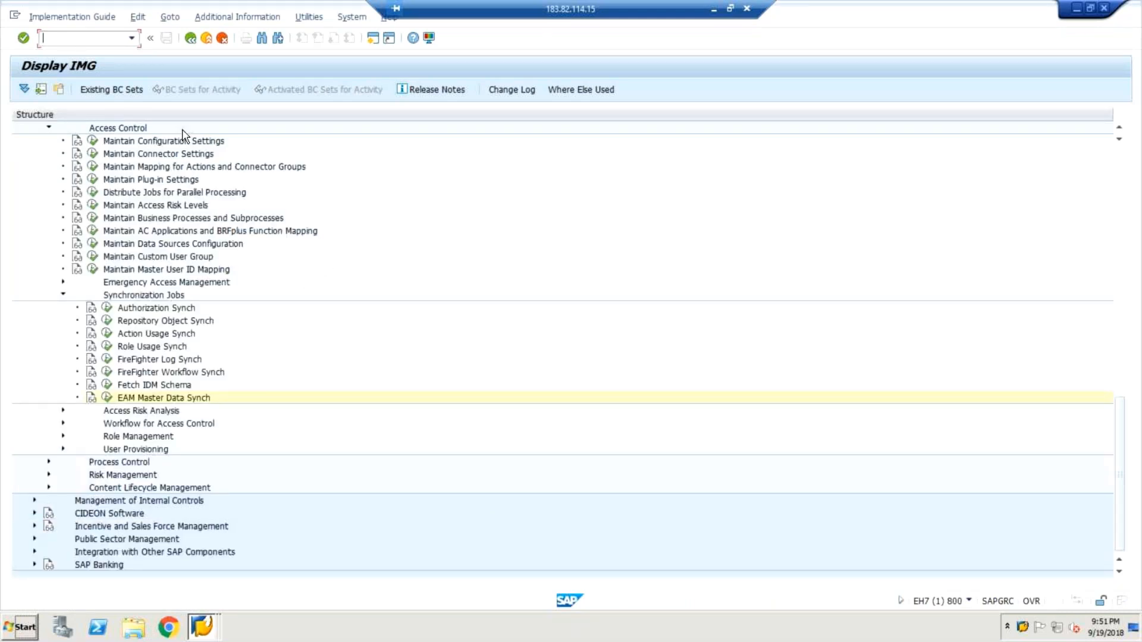
Open user maintenance with transaction SU01 in place of the IMG and begin the user ID with ff.
text(/nsu01)
key(Return)
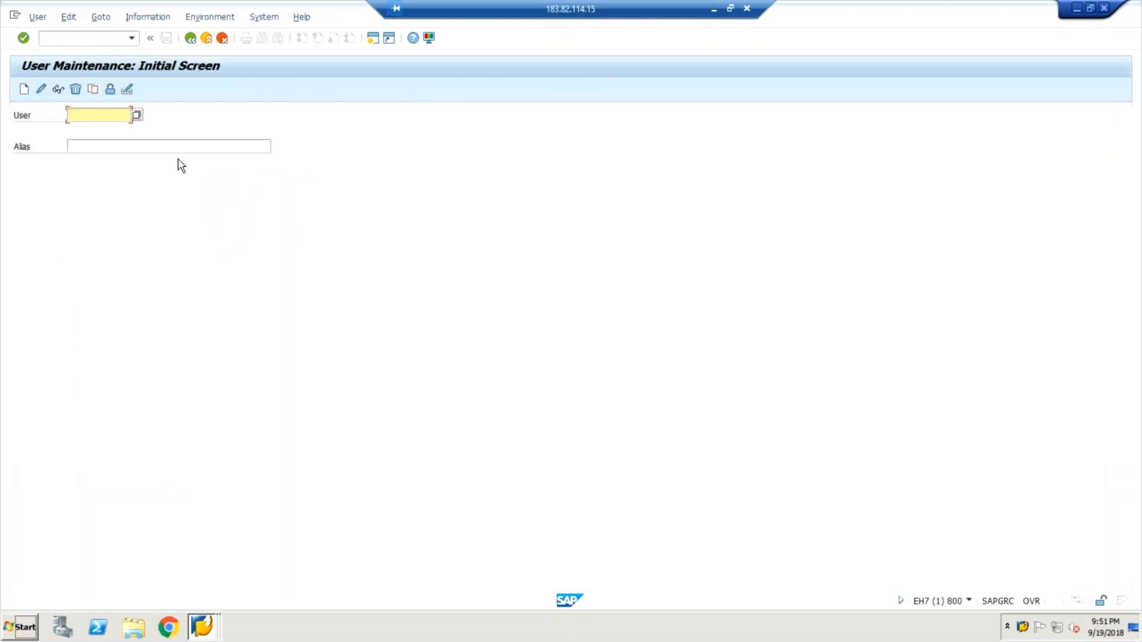
click(101, 114)
text(ff)
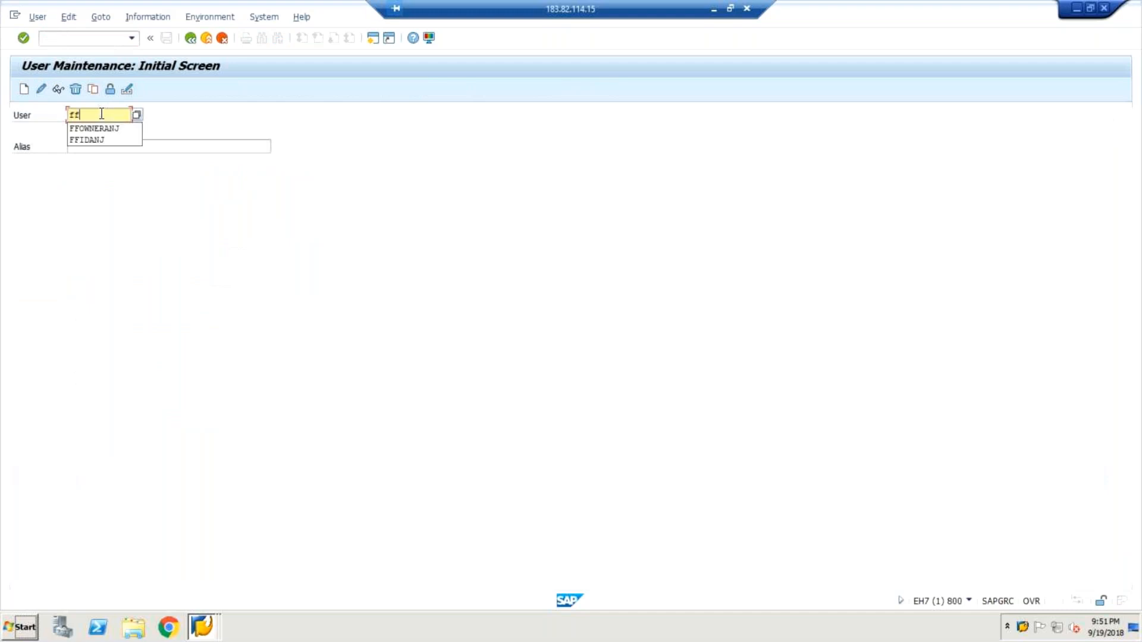
text(_vipin)
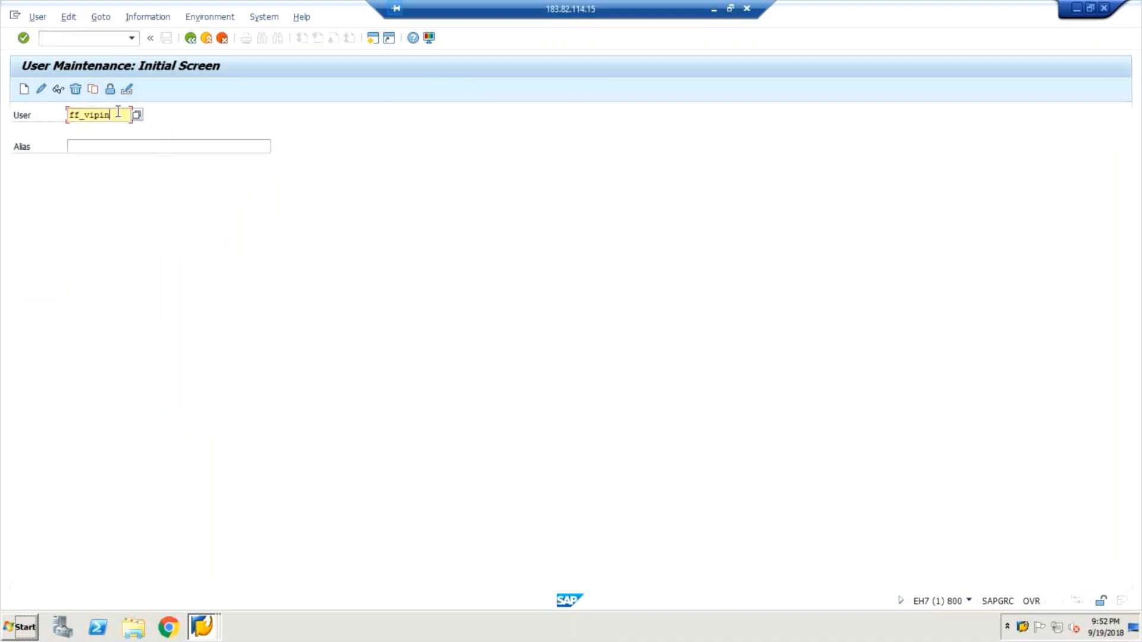
key(BackSpace)
key(BackSpace)
key(BackSpace)
key(BackSpace)
key(BackSpace)
key(BackSpace)
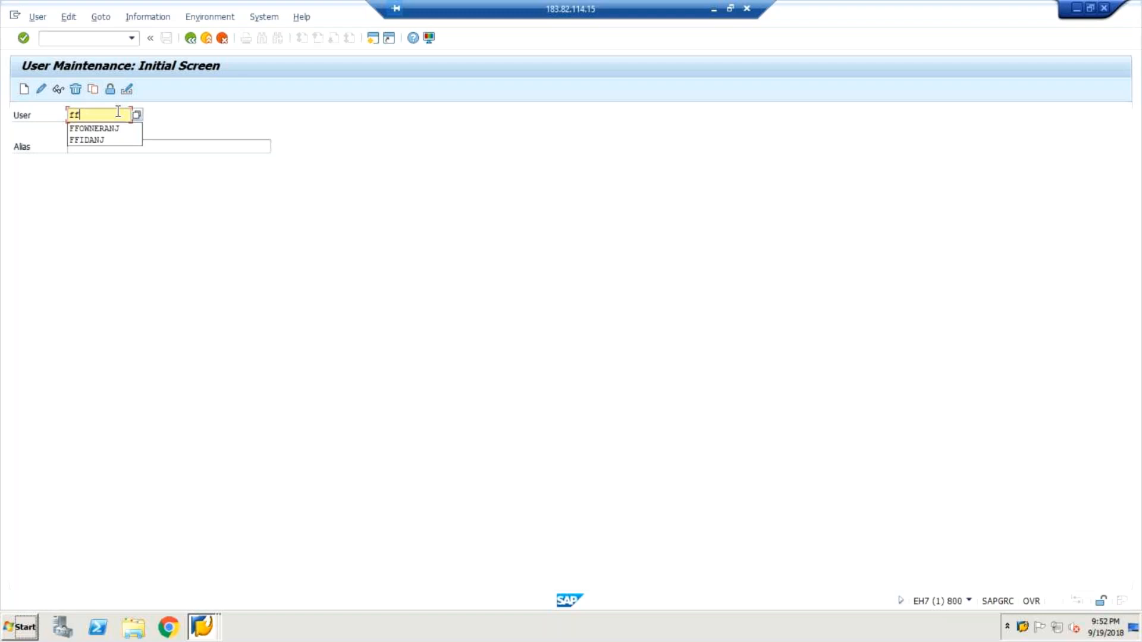
Complete the user ID as FFID and create it as a new user.
text(id)
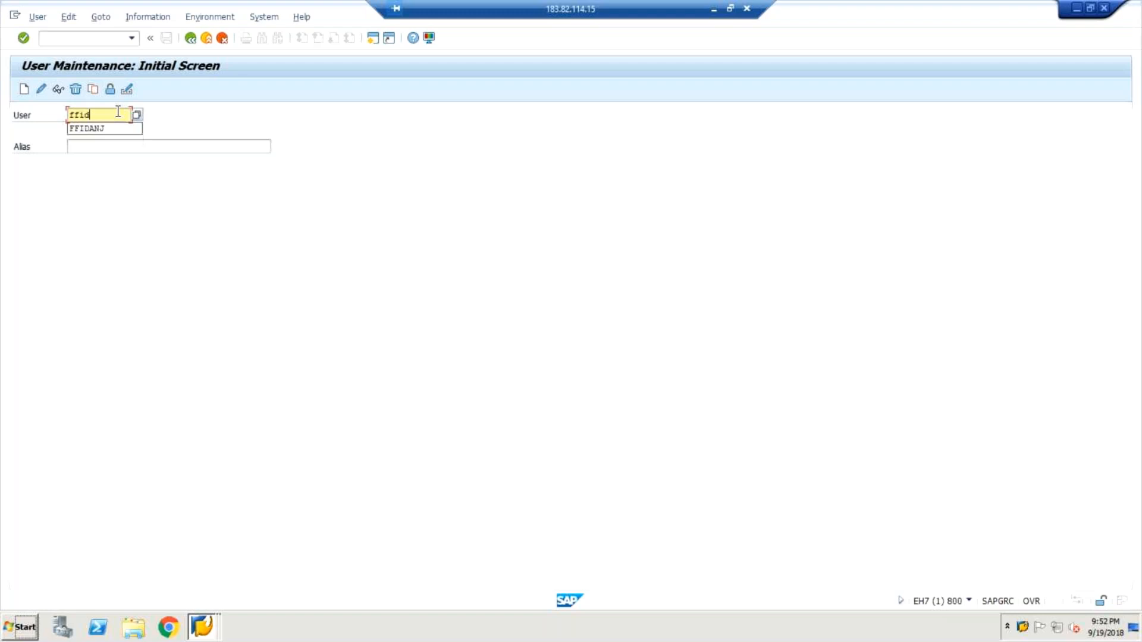
click(163, 113)
click(25, 92)
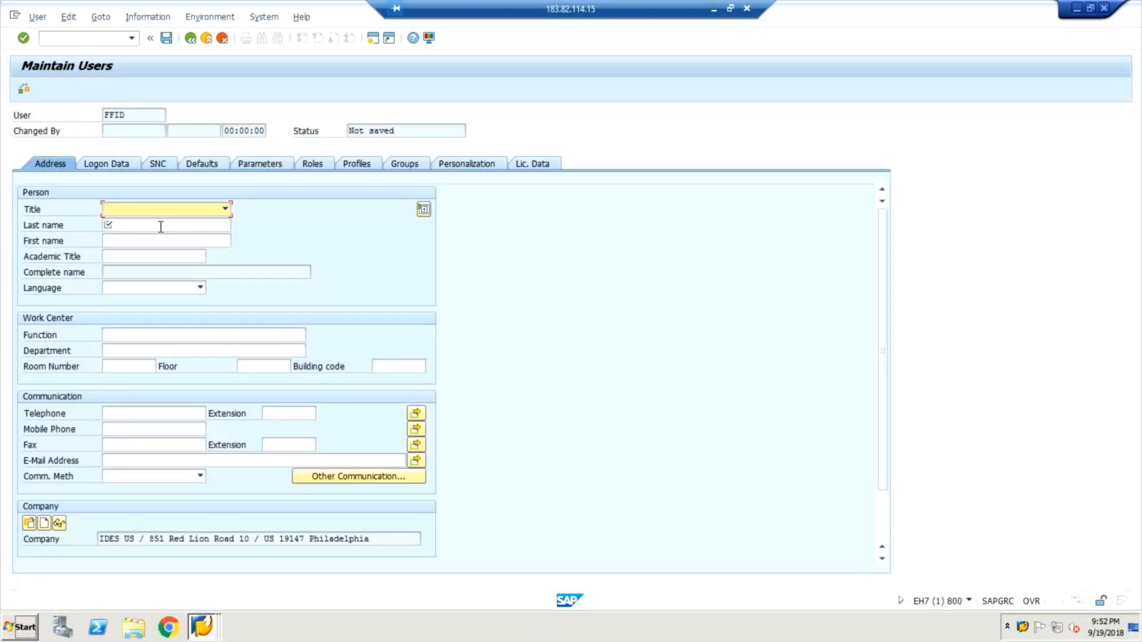
Fill in the new user's last name as "firefigheter id login".
click(160, 226)
text(fire)
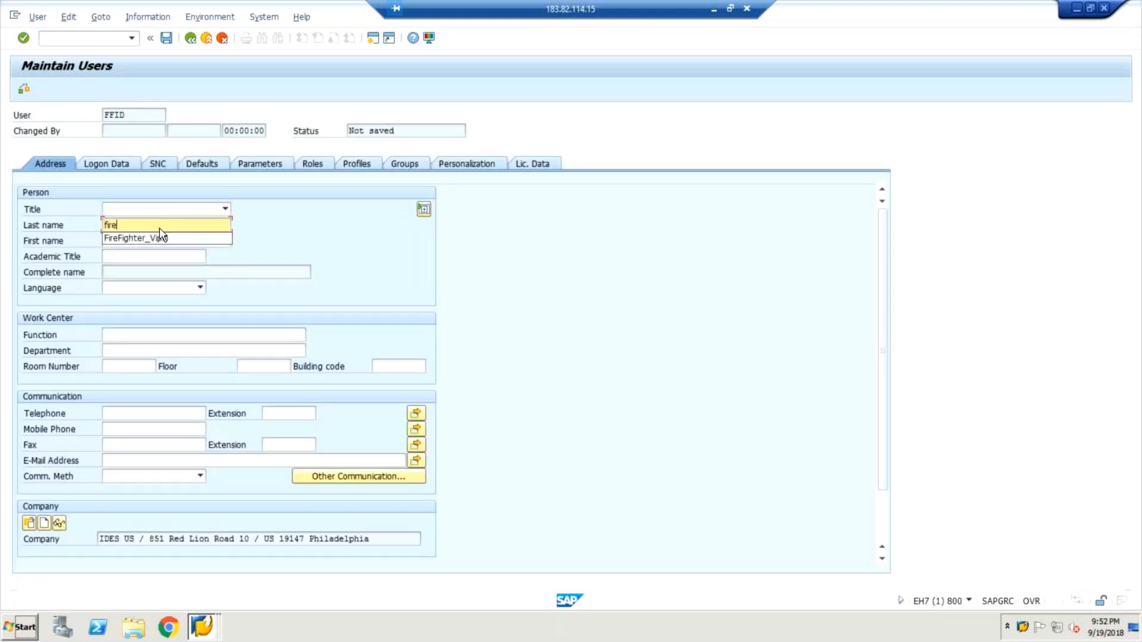
text(figheter id)
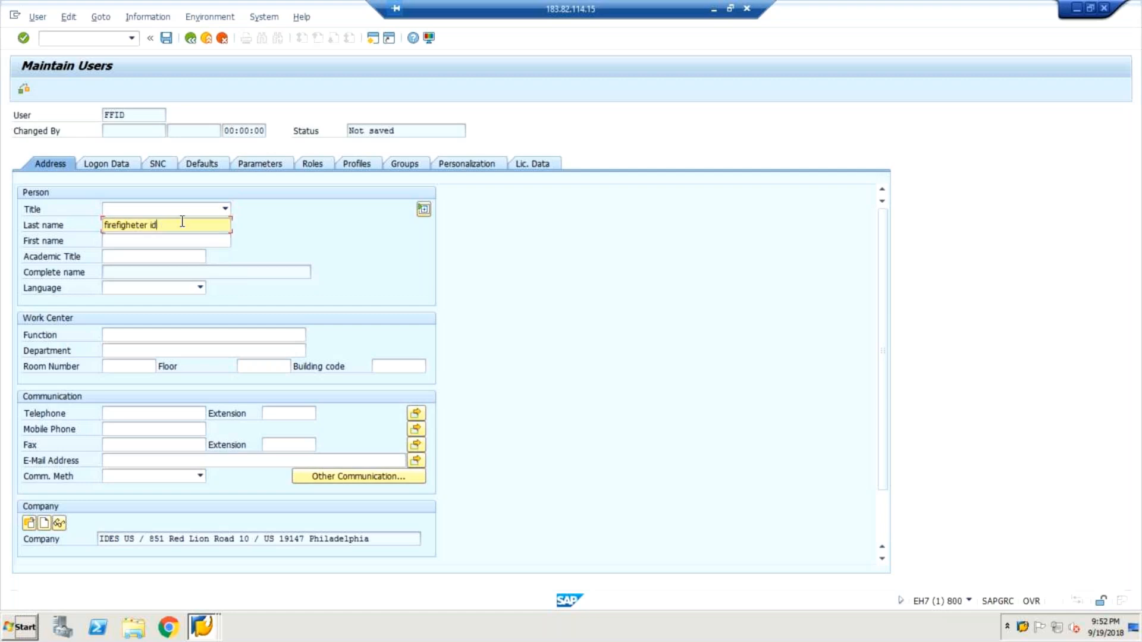
text( login)
Try to set FFID's initial password in the new and repeat password fields of its logon data.
click(113, 192)
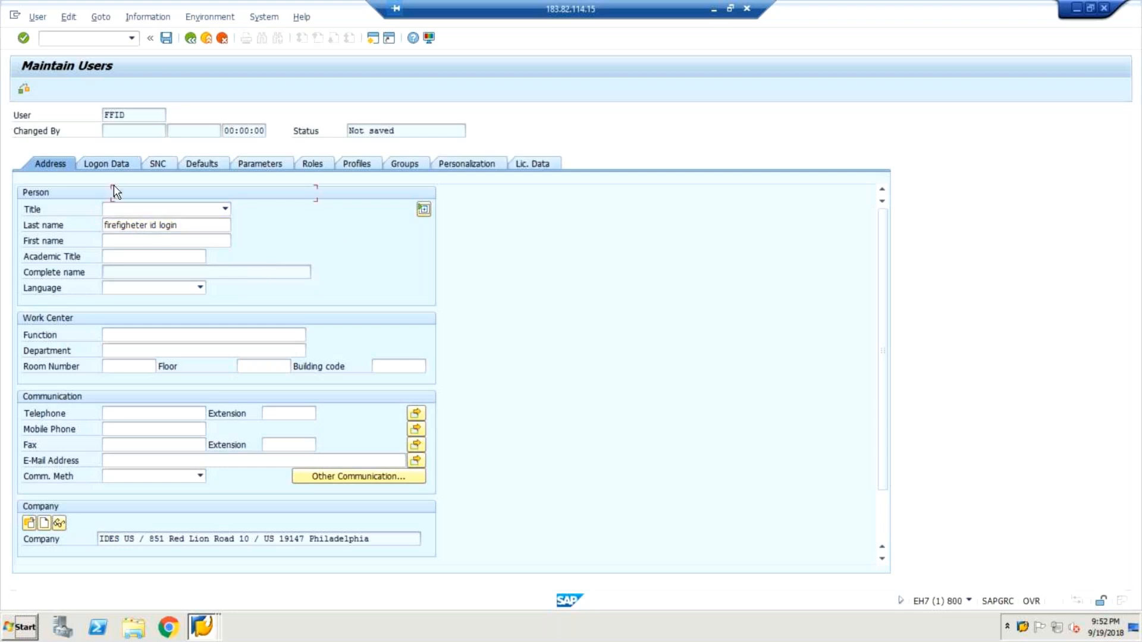
click(119, 169)
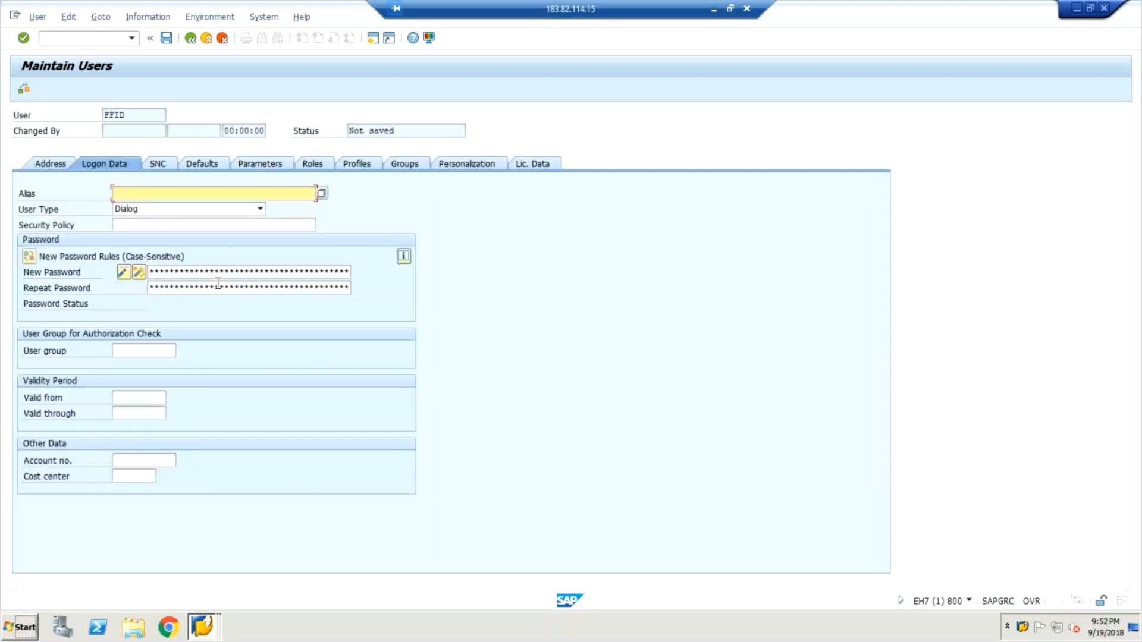
click(214, 274)
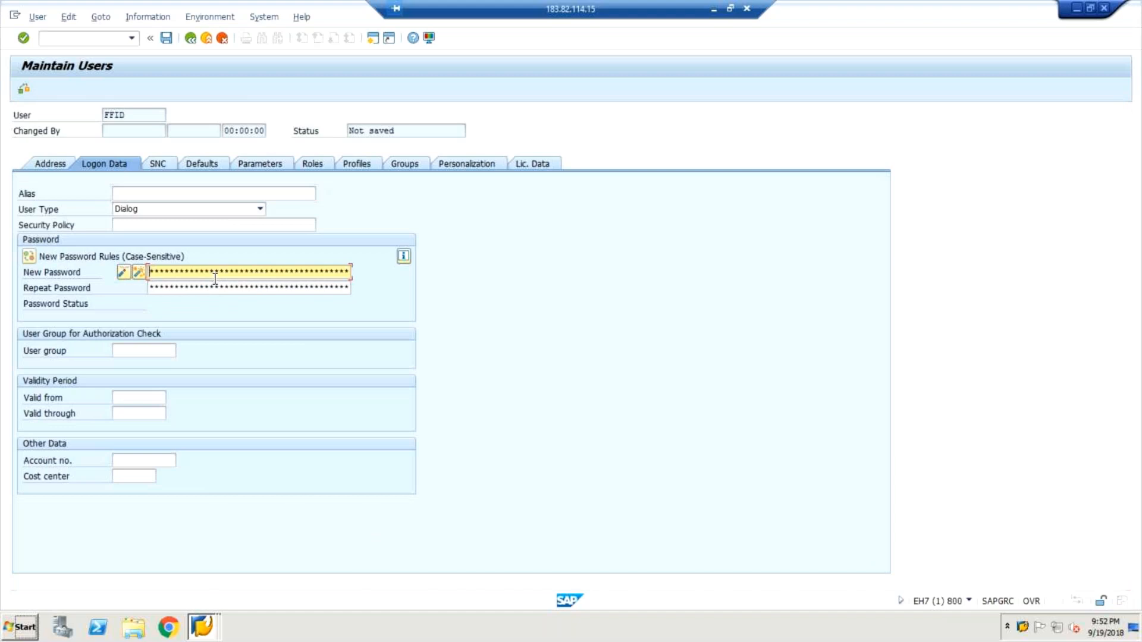
key(Tab)
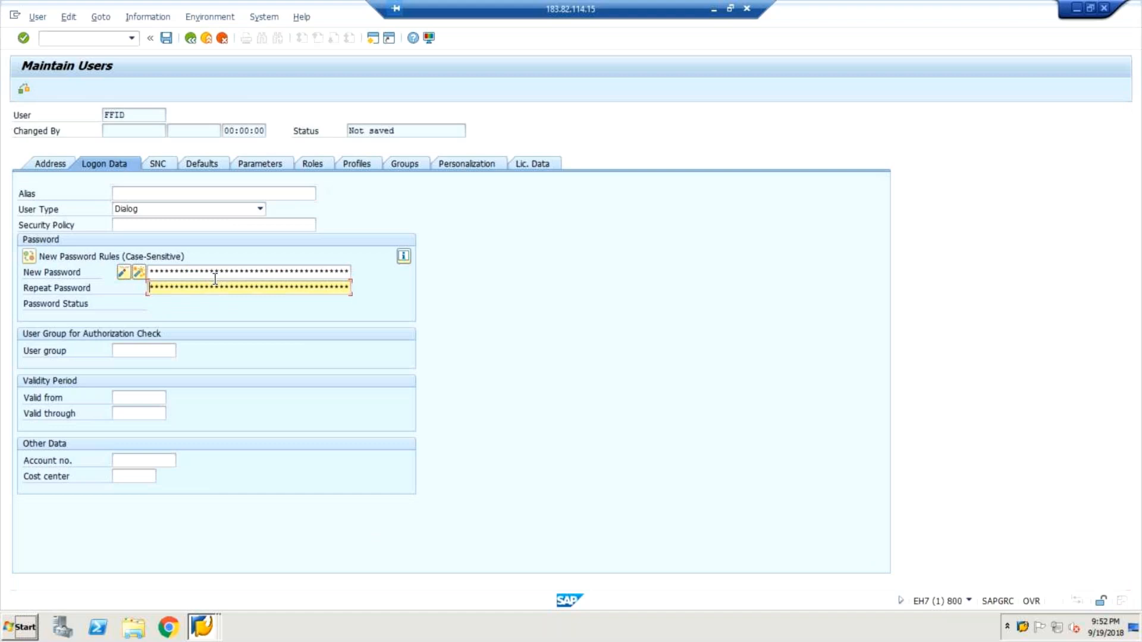
text(***)
Enter the search pattern *GRAC* as the first role of FFID and dismiss the role search dialog.
click(317, 168)
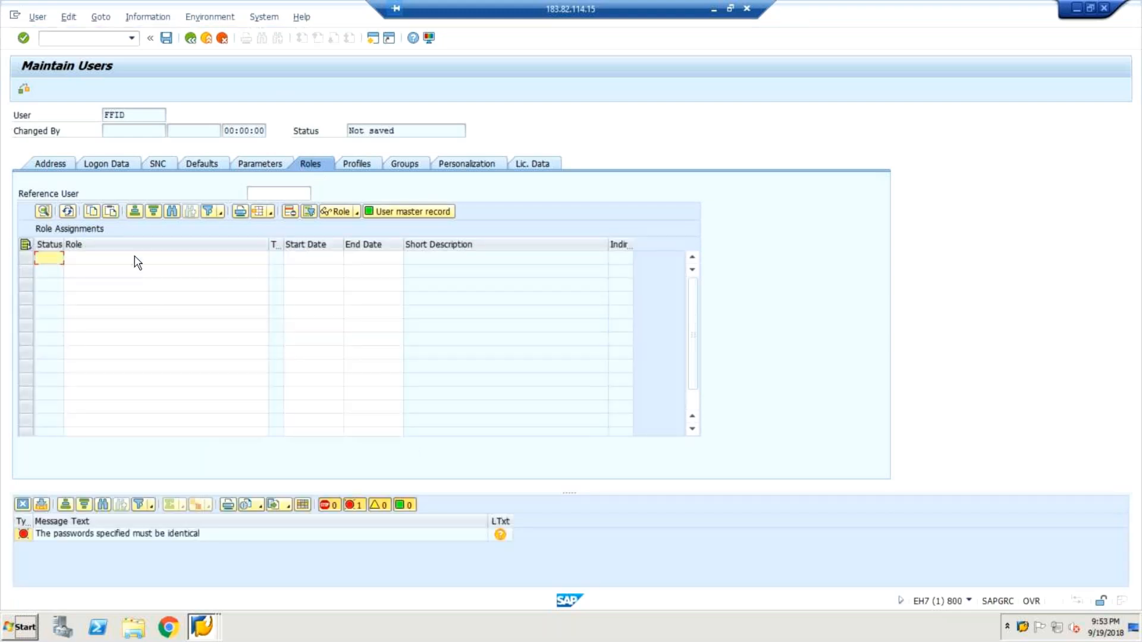
click(138, 261)
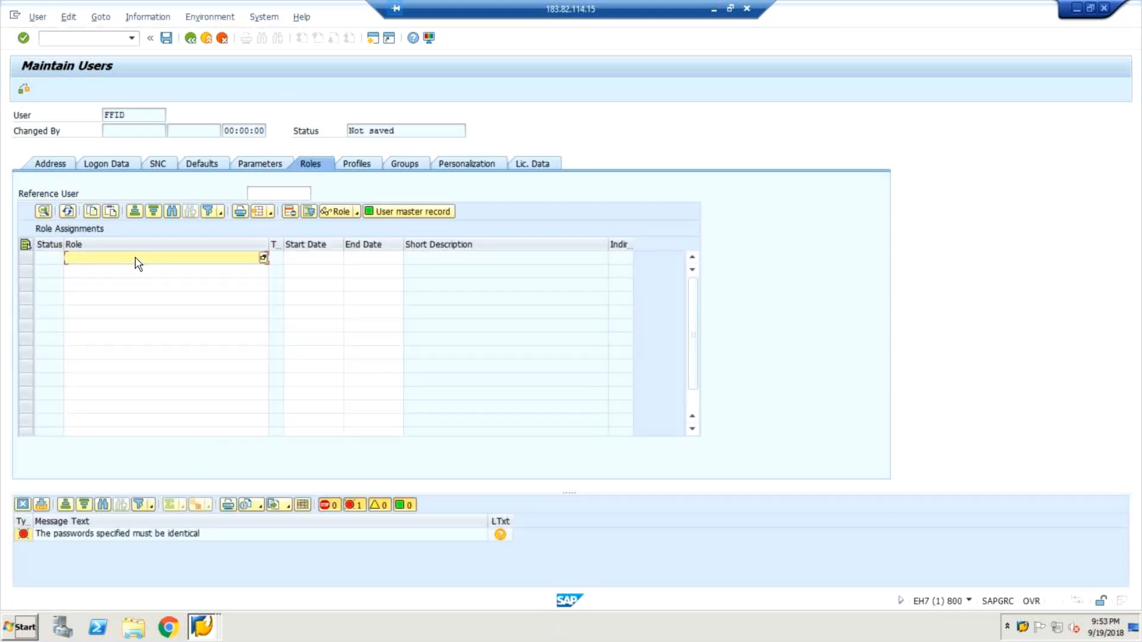
text(*gra)
text(c*)
key(Return)
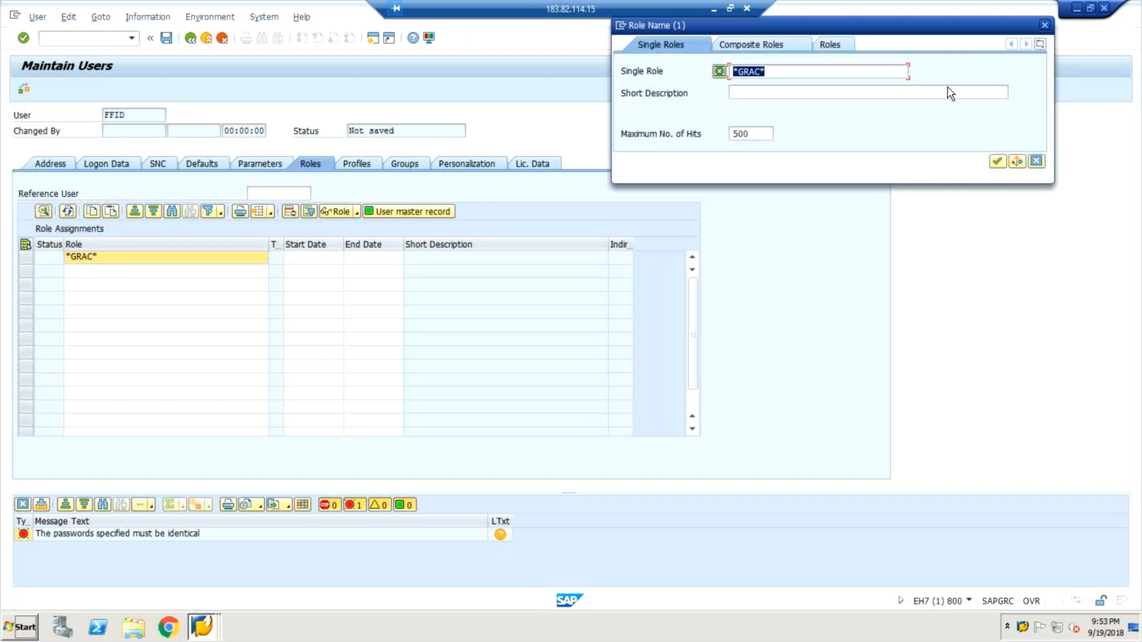
click(1045, 26)
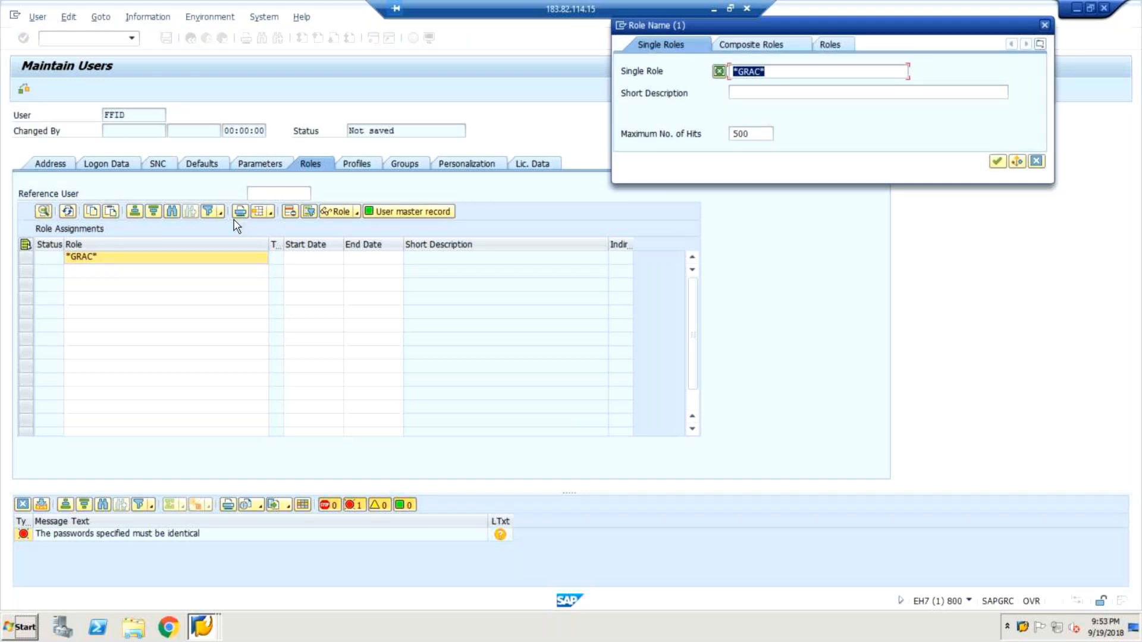
Re-enter FFID's initial password identically in the new and repeat password fields.
click(114, 163)
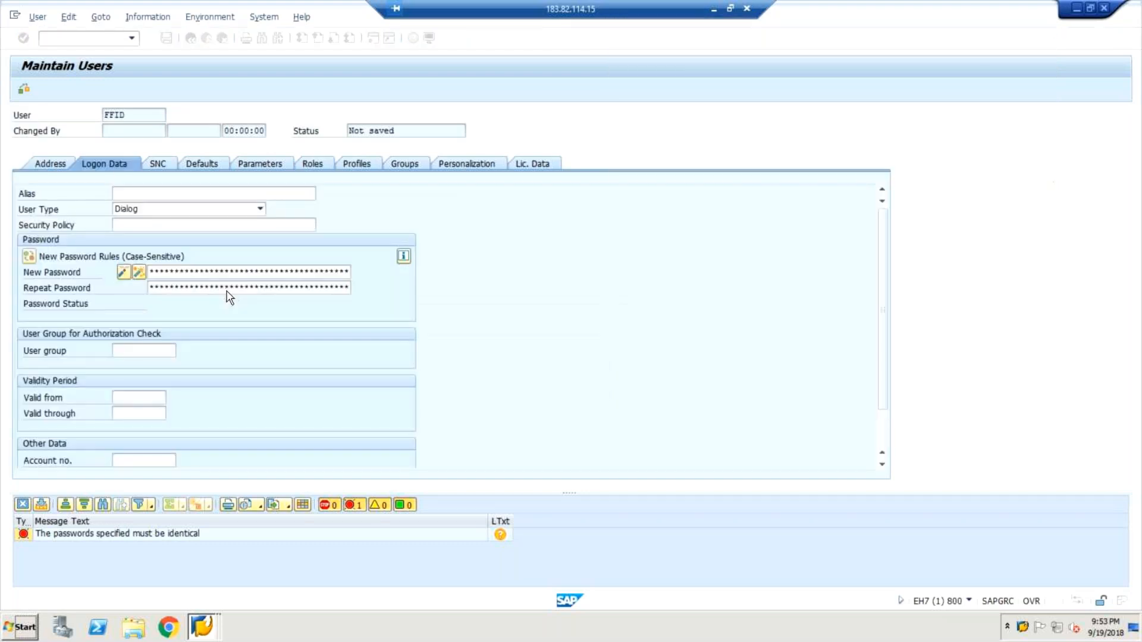
text(******)
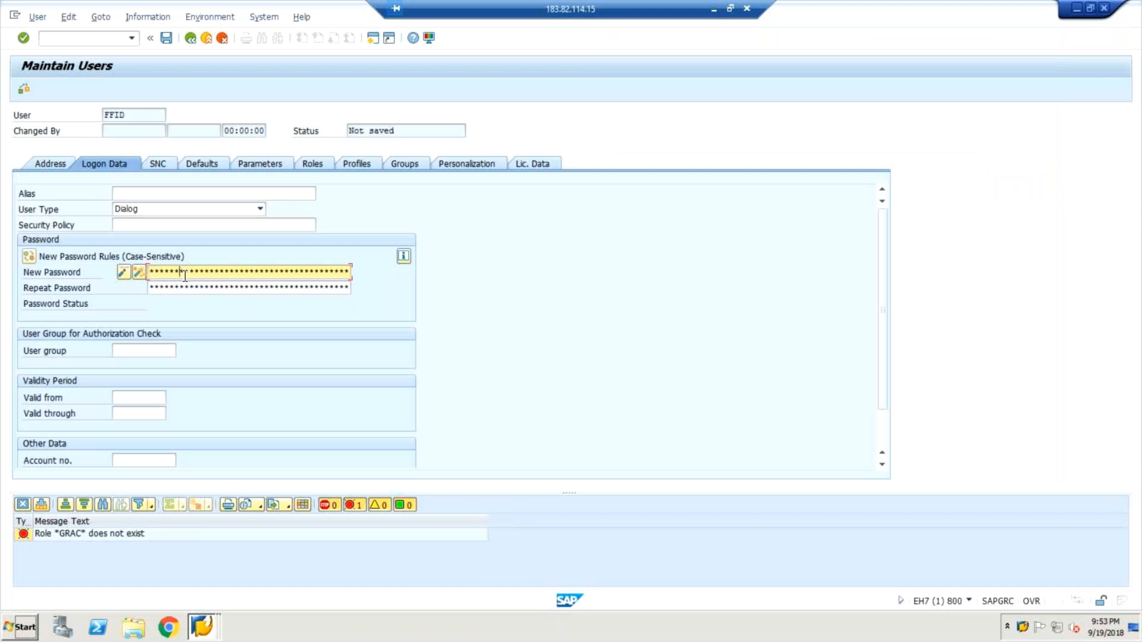
key(Tab)
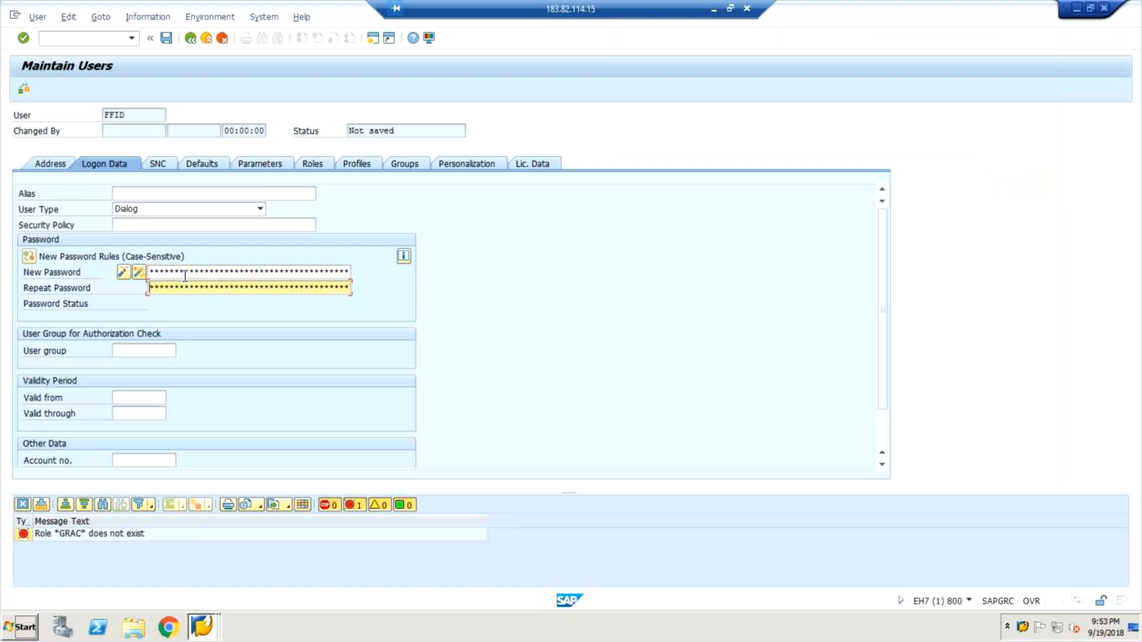
text(*******)
Search the single roles for *GRAC*, assign SAP_GRAC_SPM_FFID to FFID and save the user.
click(312, 163)
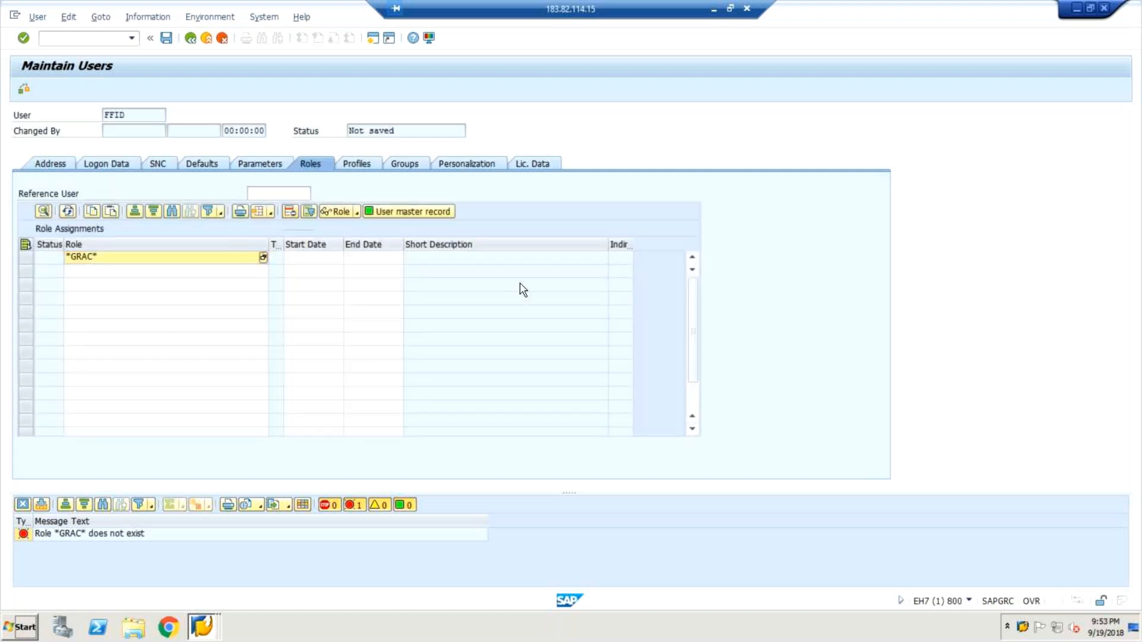
key(F4)
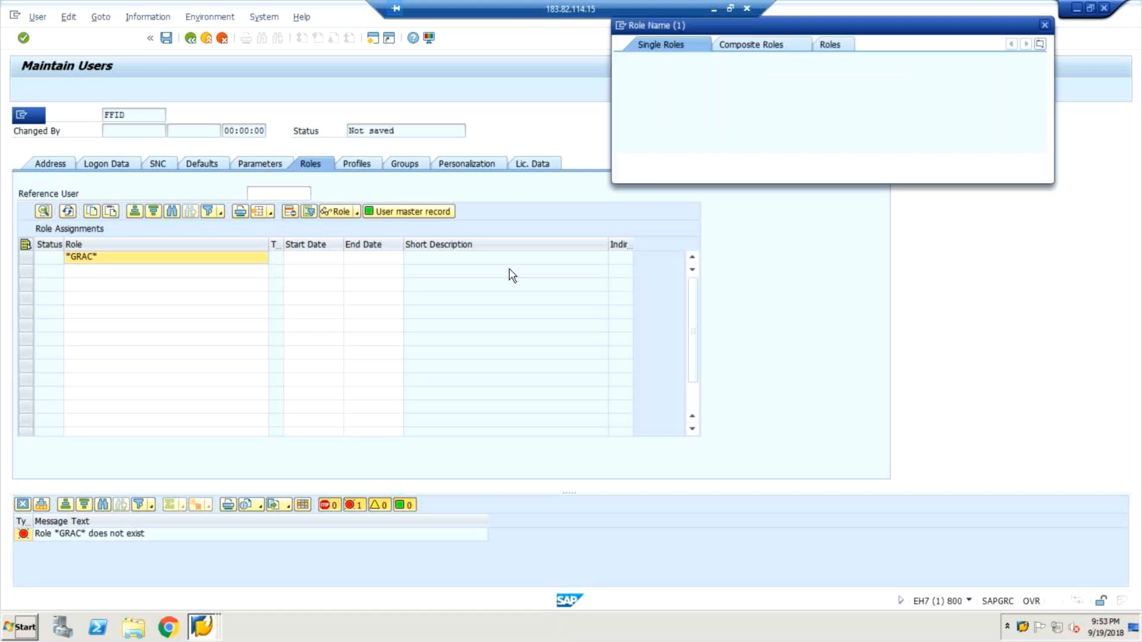
click(998, 163)
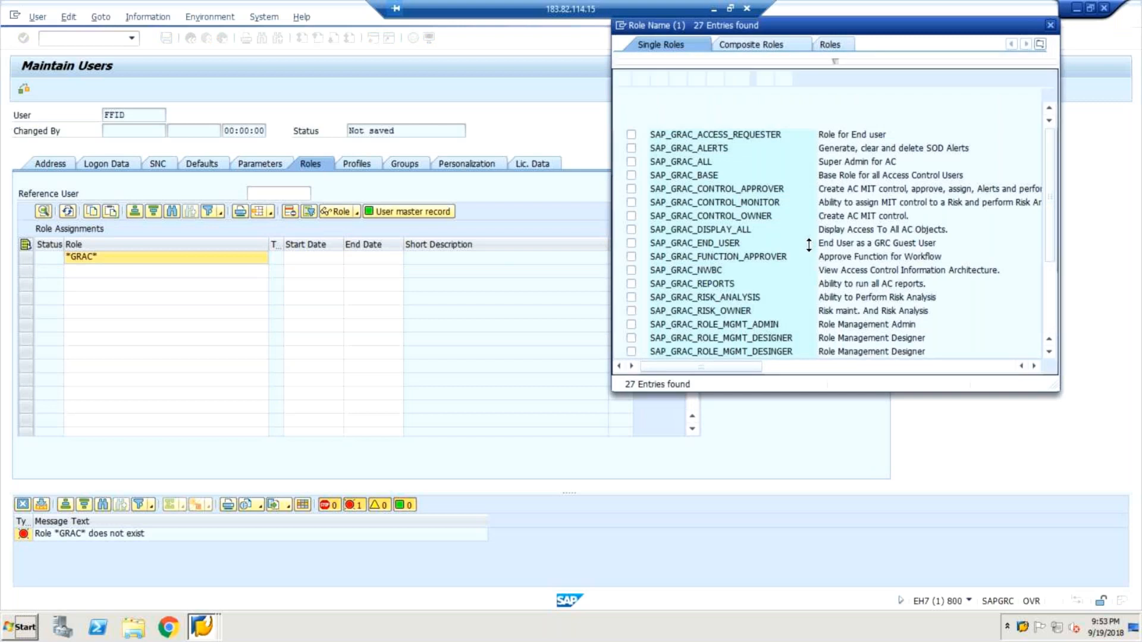
drag(1053, 237, 1047, 337)
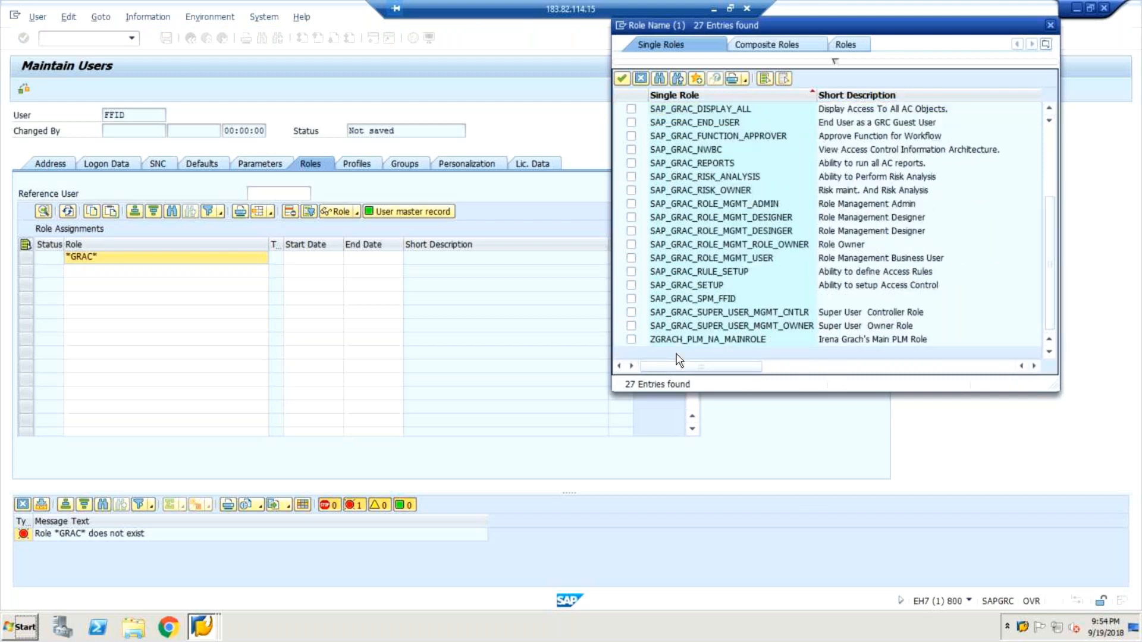
click(631, 298)
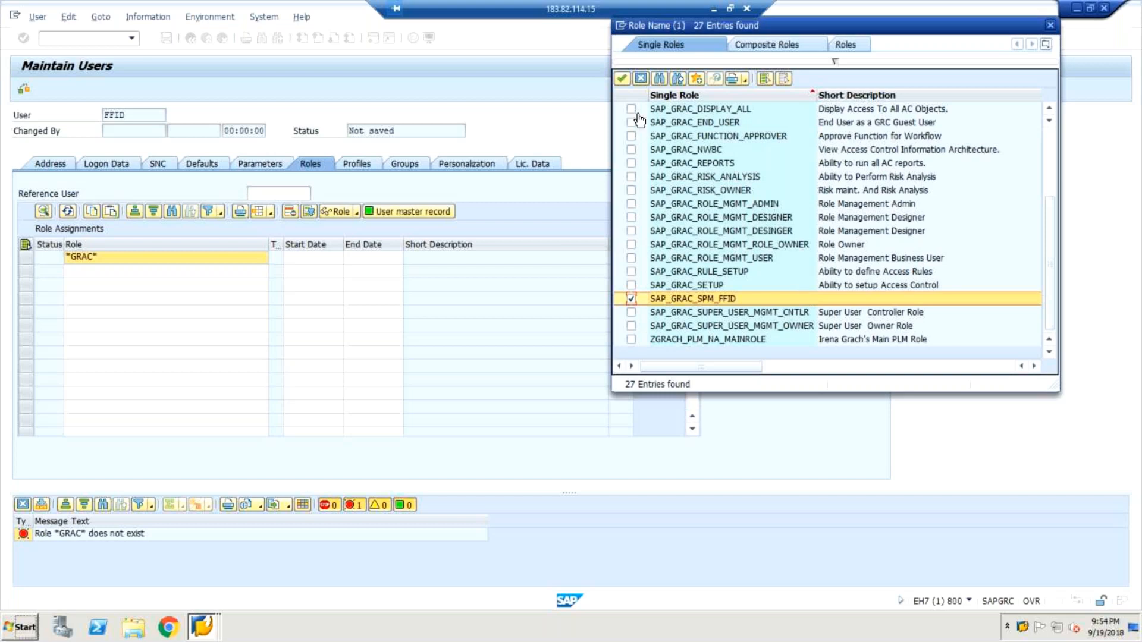
click(624, 81)
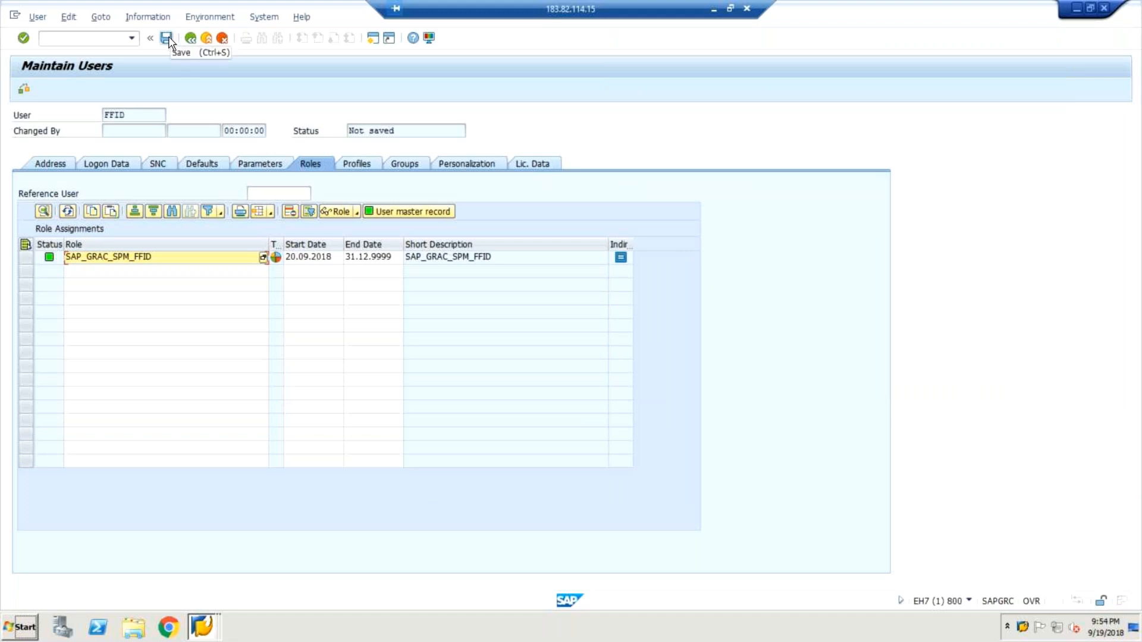
click(167, 40)
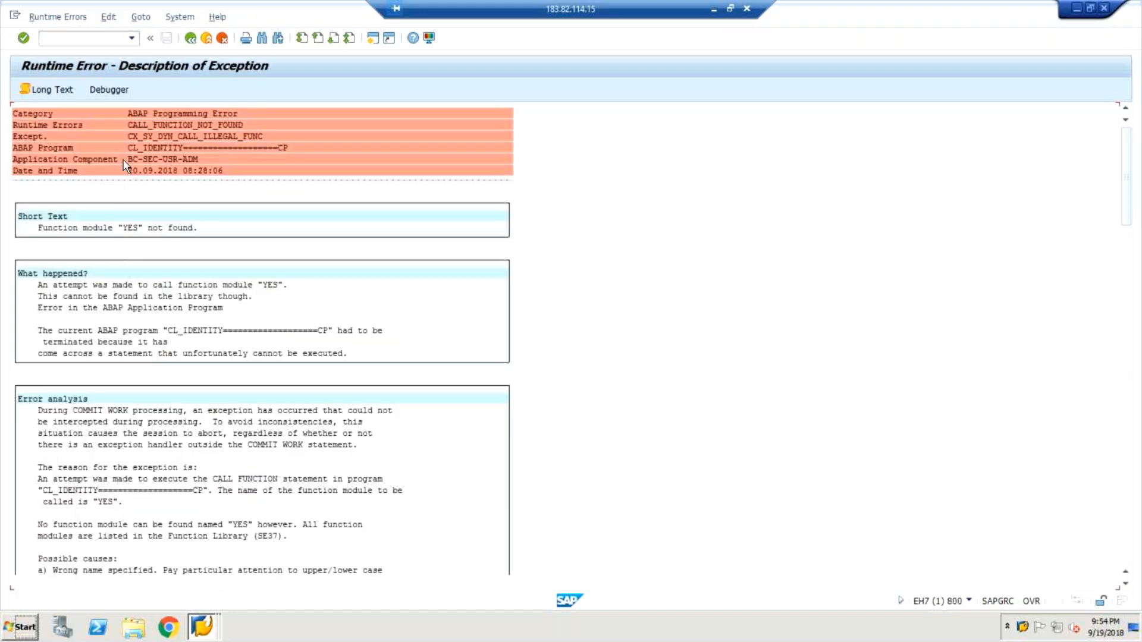
Leave the runtime error screen and reopen user FFID for changes with transaction SU01.
click(475, 377)
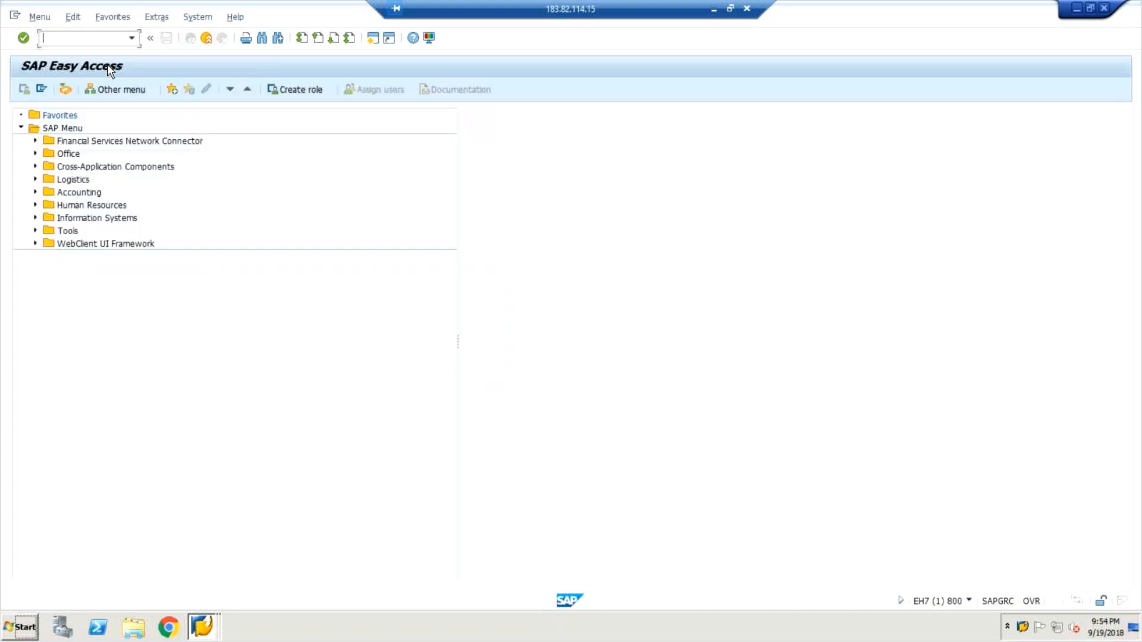
text(su01)
key(Return)
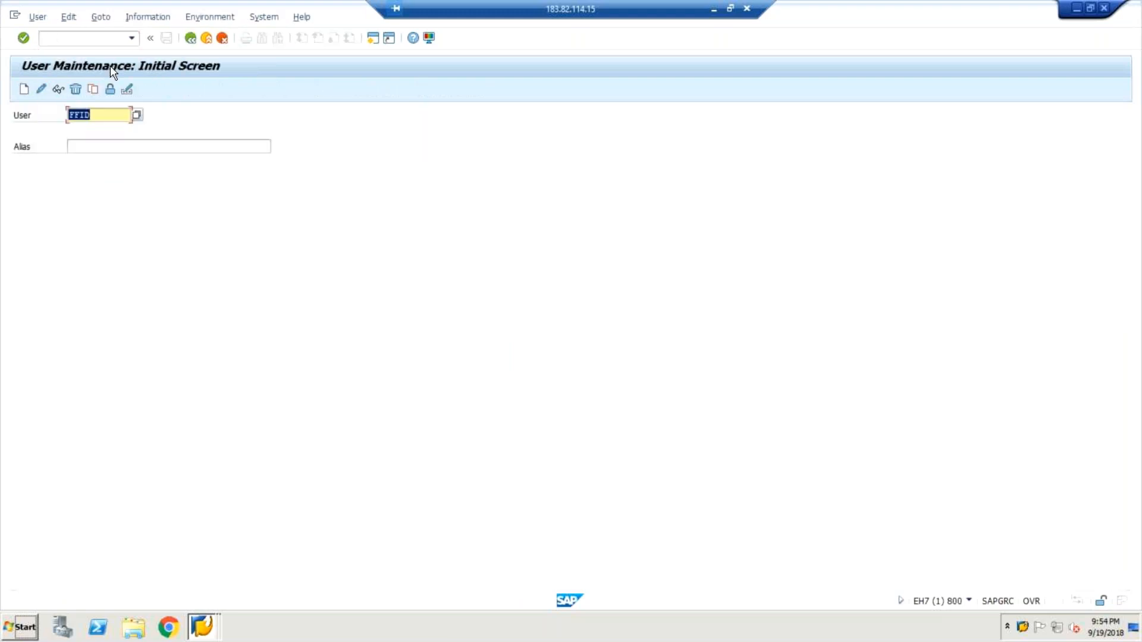
click(40, 90)
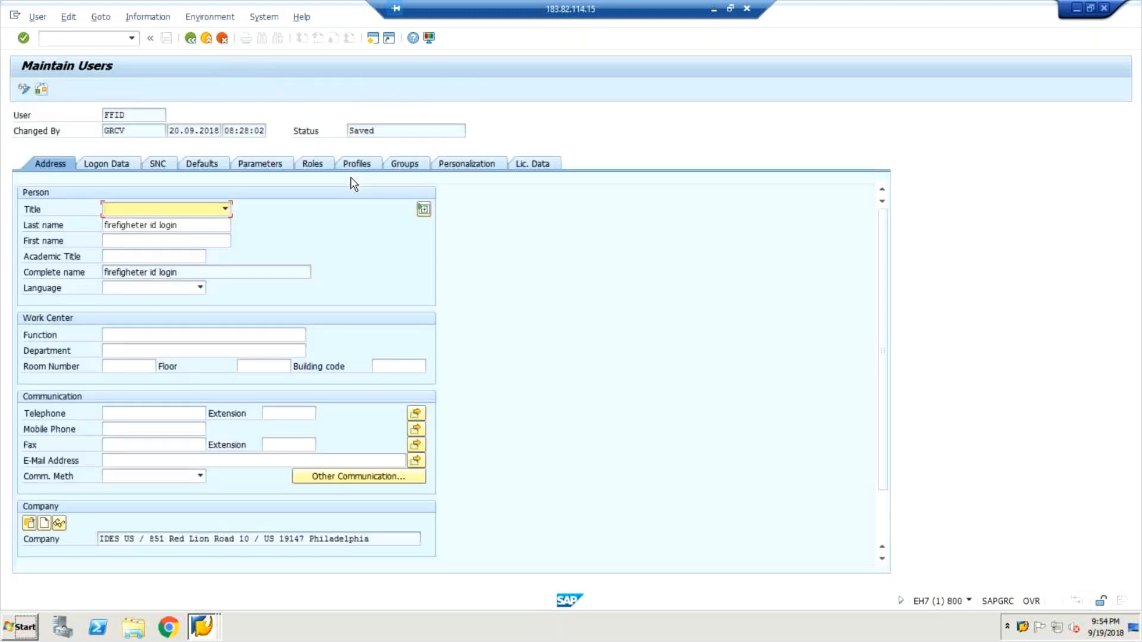
Search the single roles for *GRC* in the next empty row of FFID's role assignments.
click(317, 164)
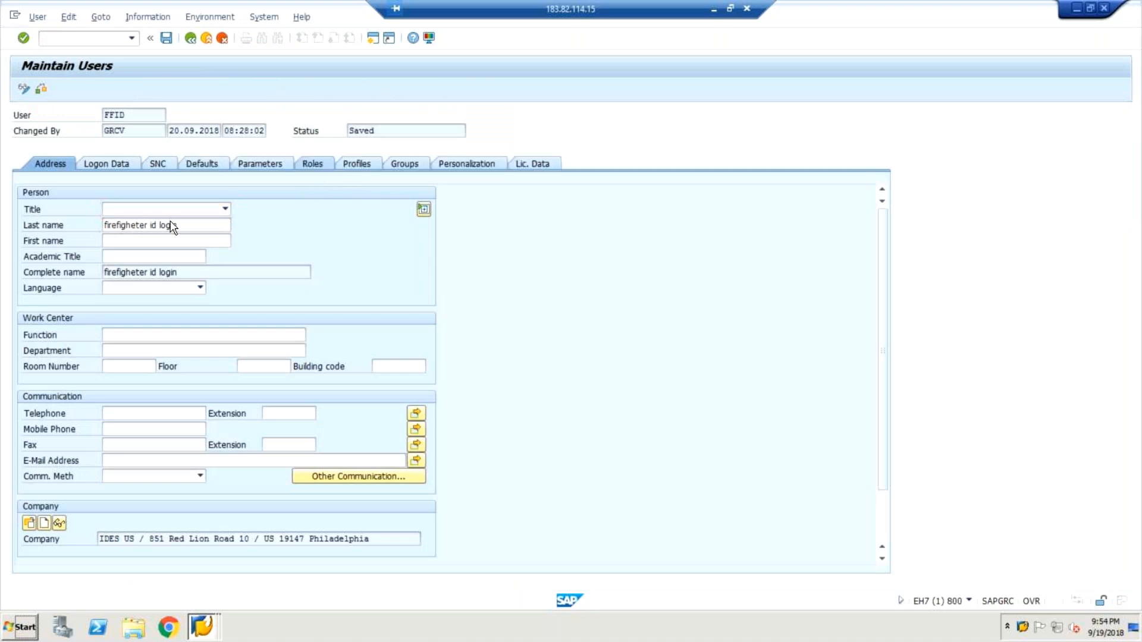
click(121, 273)
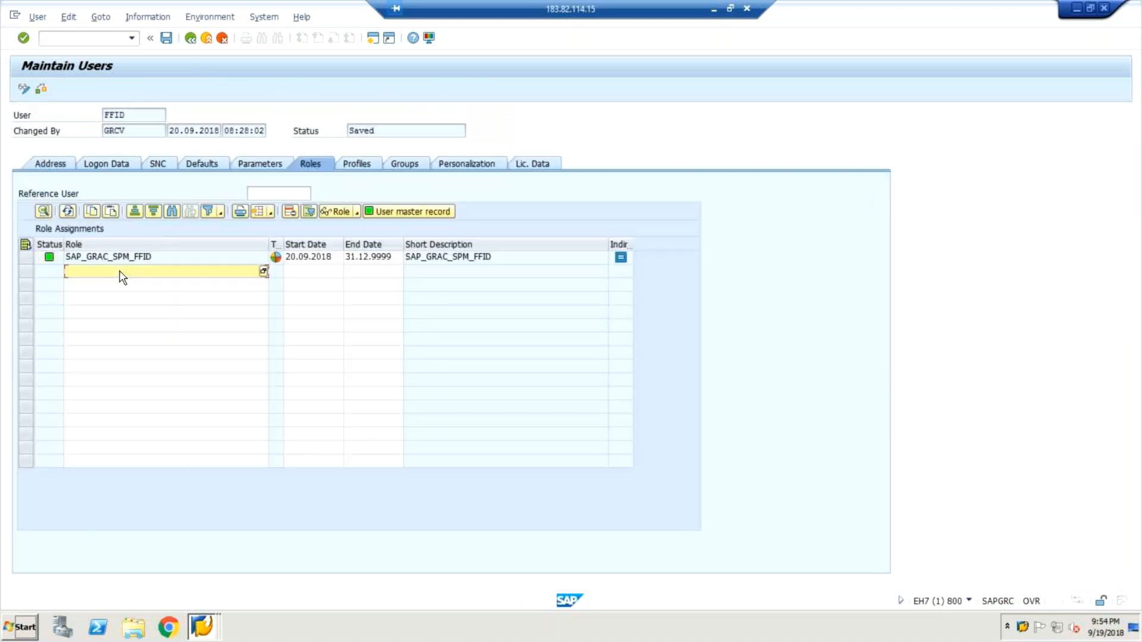
text(*grac8)
key(BackSpace)
key(BackSpace)
text(*)
click(263, 274)
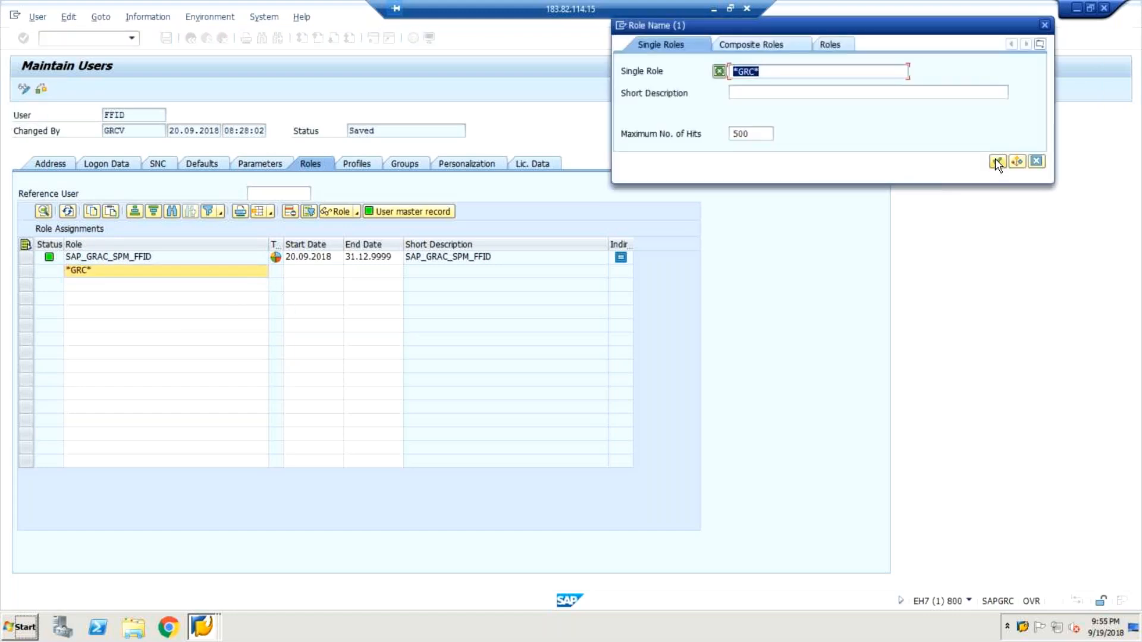
click(996, 160)
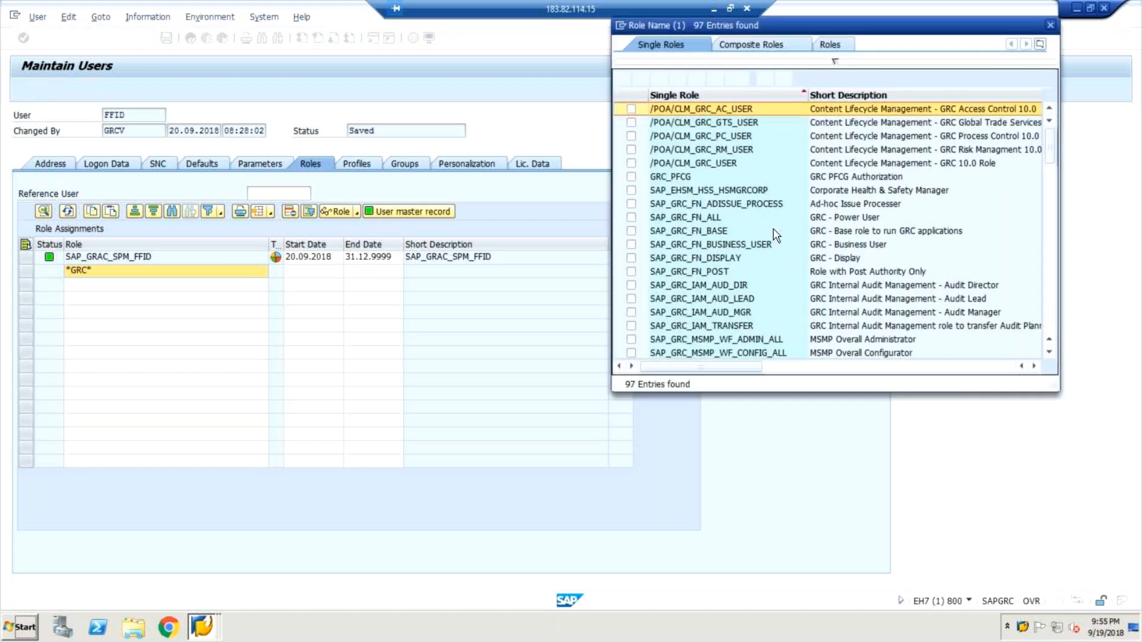
Mark the roles SAP_GRC_FN_BUSINESS_USER, SAP_GRC_FN_BASE and SAP_GRC_FN_ALL in the search results.
click(632, 245)
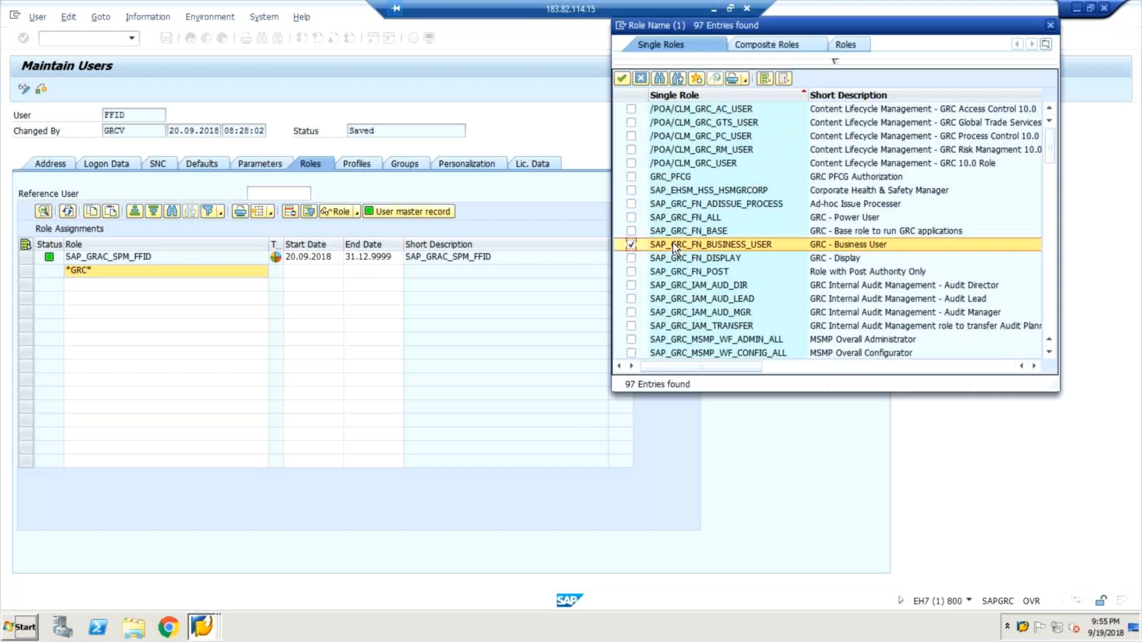
click(631, 232)
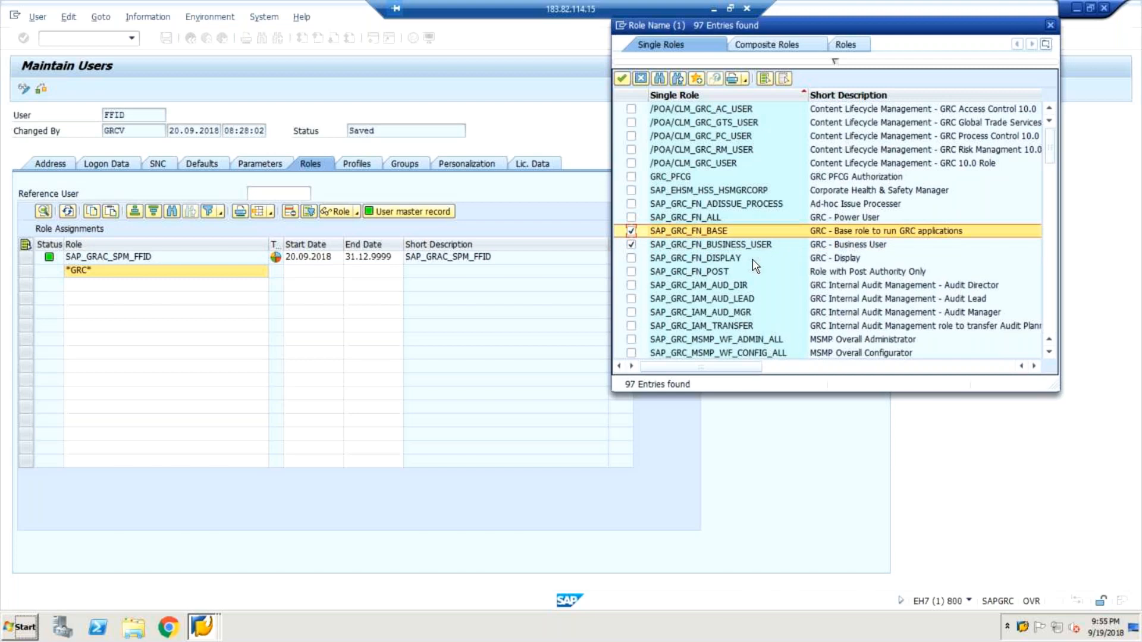
click(663, 218)
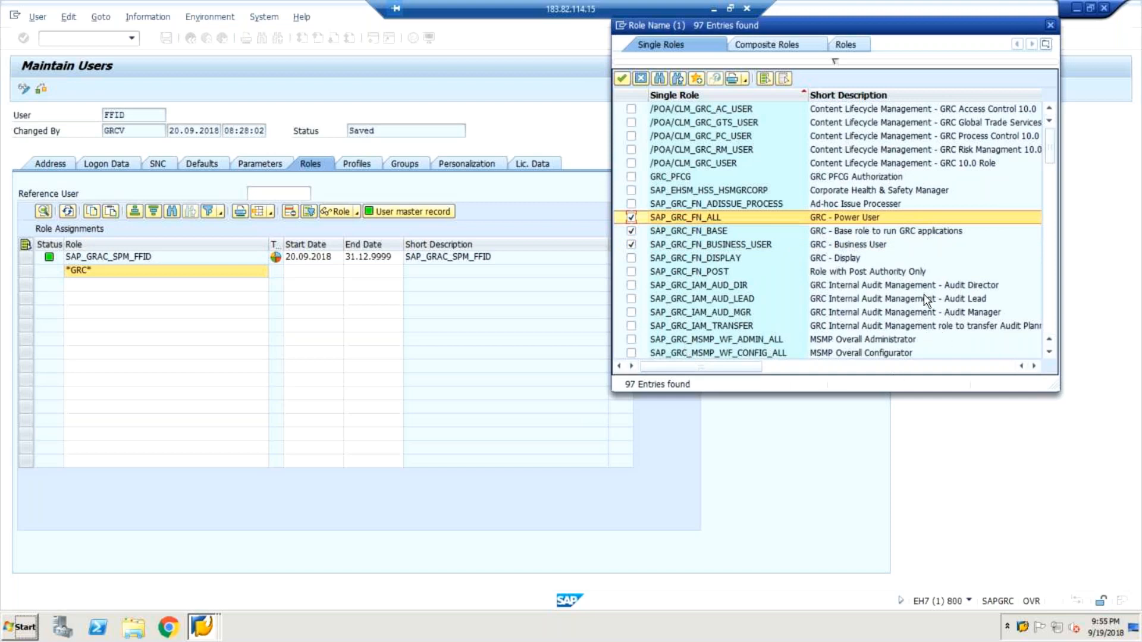
Add SAP_GRC_NWBC to the marked roles, assign the whole selection to FFID and save the user.
click(1050, 357)
click(1049, 357)
click(1050, 356)
click(1050, 357)
click(1050, 357)
click(1050, 357)
click(1049, 357)
click(1050, 357)
click(1049, 357)
click(1050, 357)
click(1050, 357)
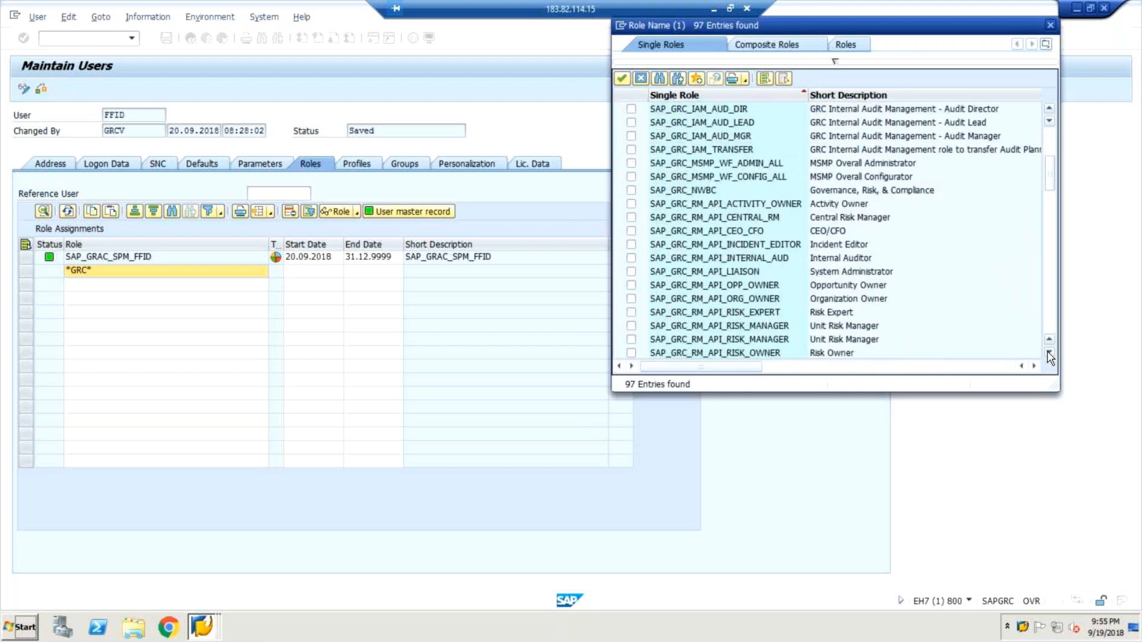
click(1049, 357)
click(1050, 357)
click(1050, 357)
click(1050, 357)
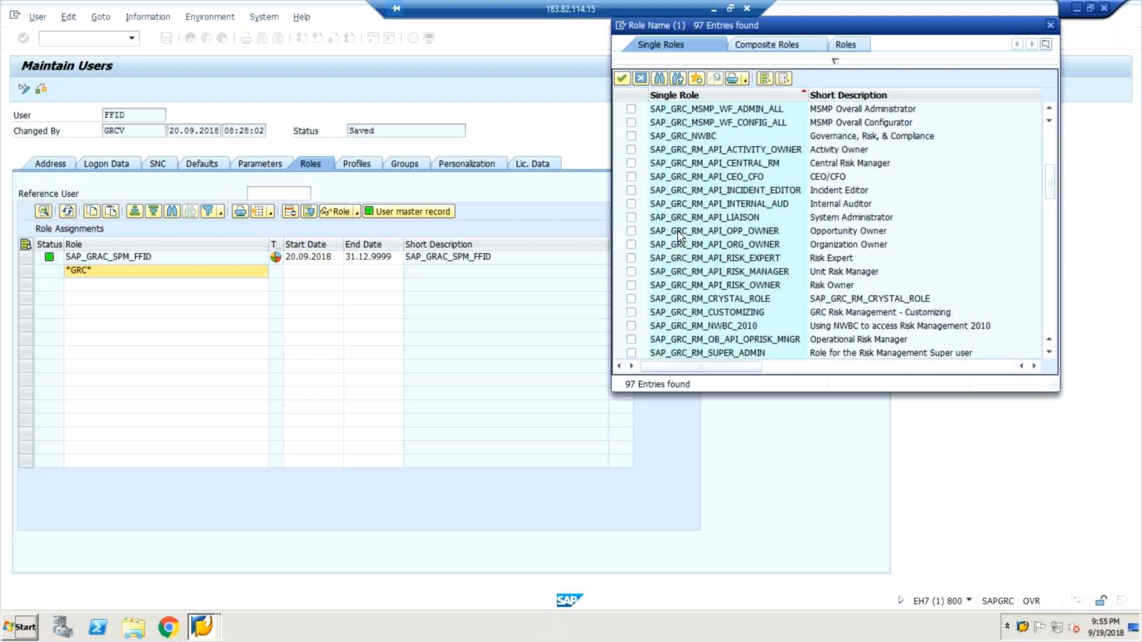
click(631, 137)
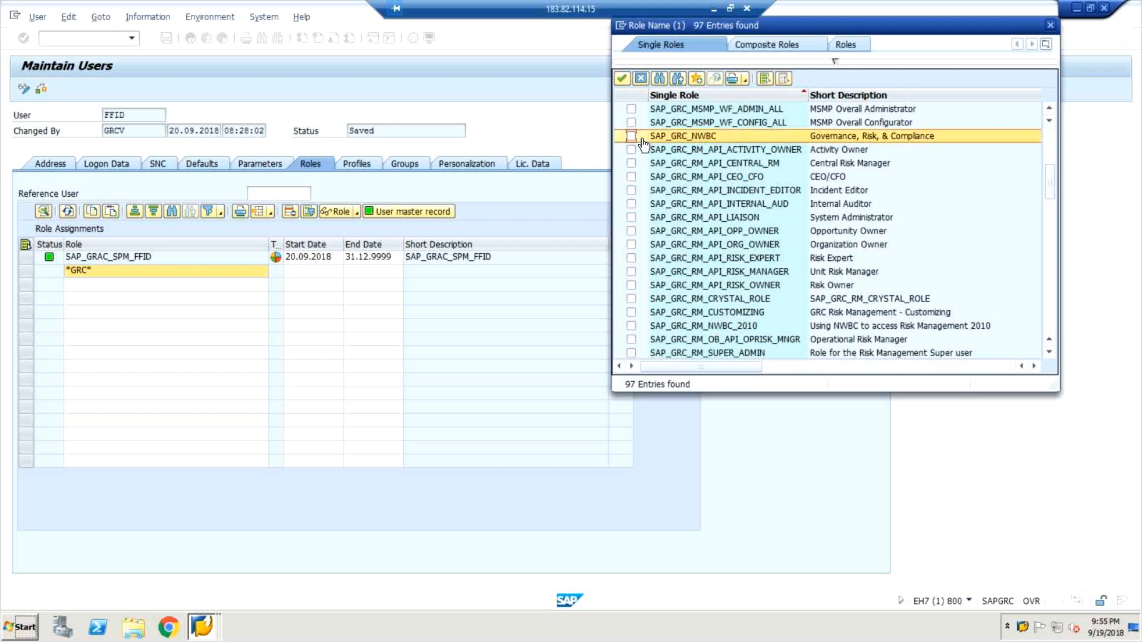
click(621, 79)
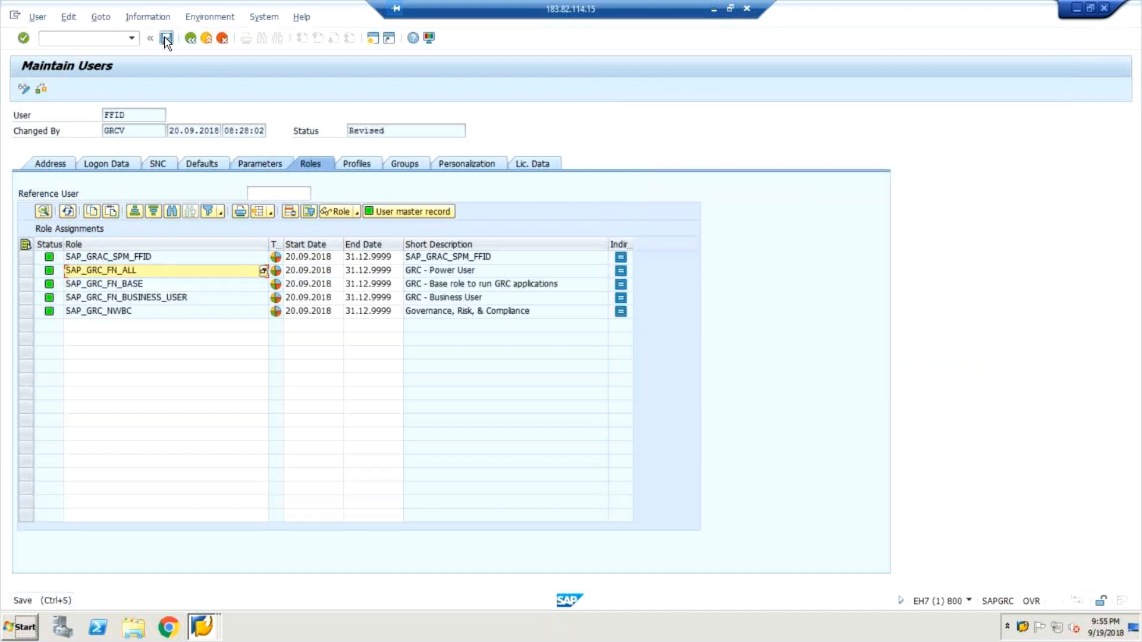
click(166, 38)
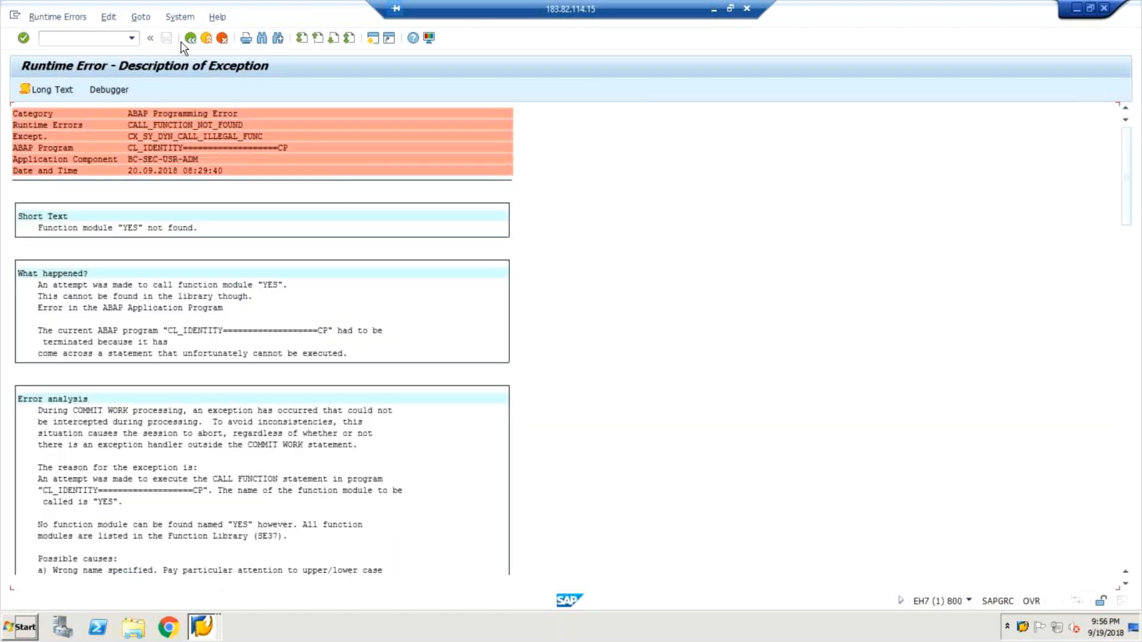
Leave the runtime error screen and display FFID's role assignments with transaction SU01 to check the saved roles.
click(190, 38)
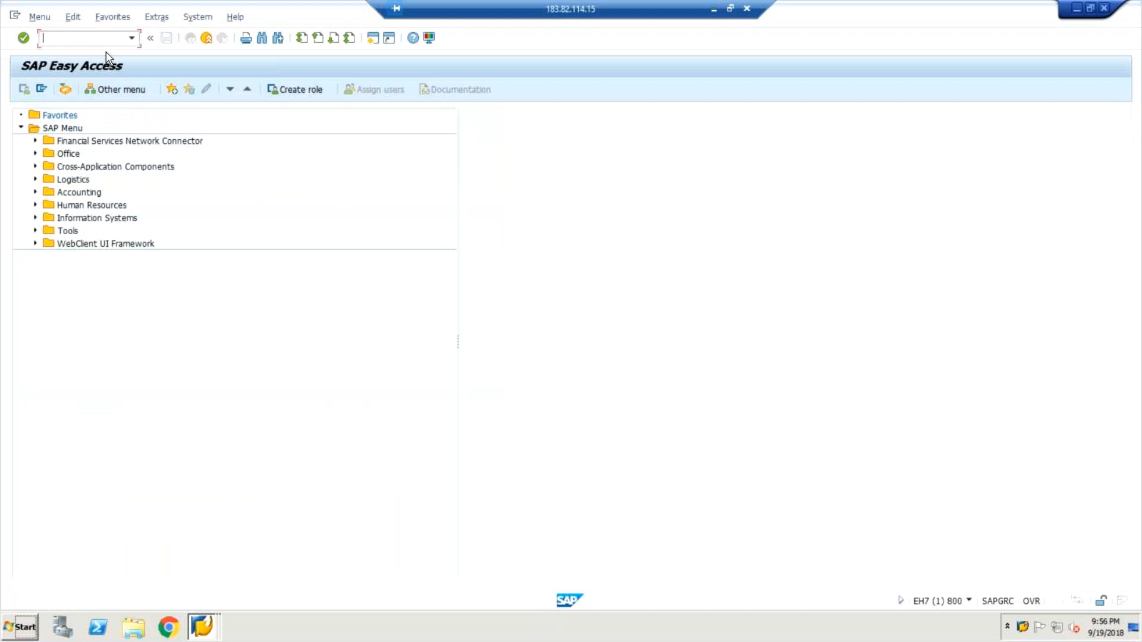
text(su01)
key(Return)
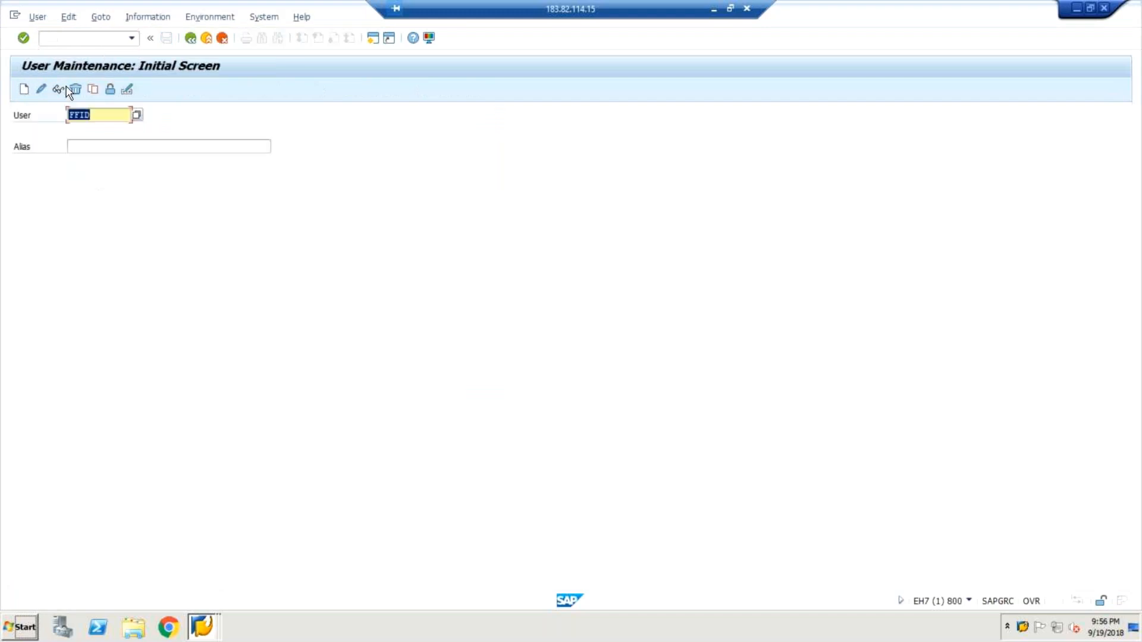
click(58, 89)
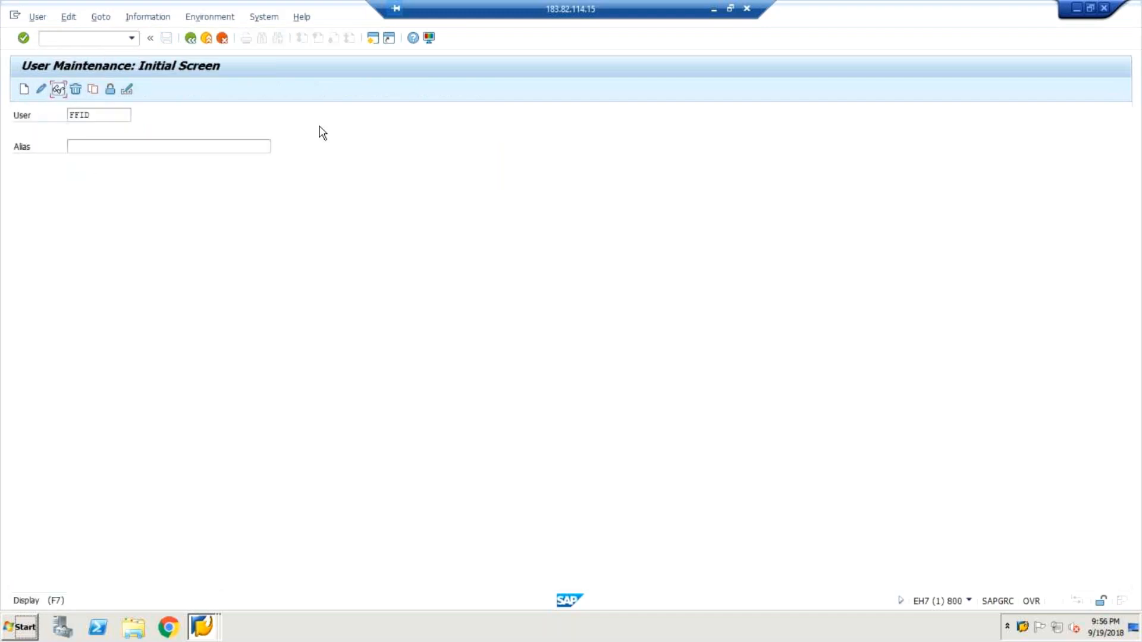
click(310, 164)
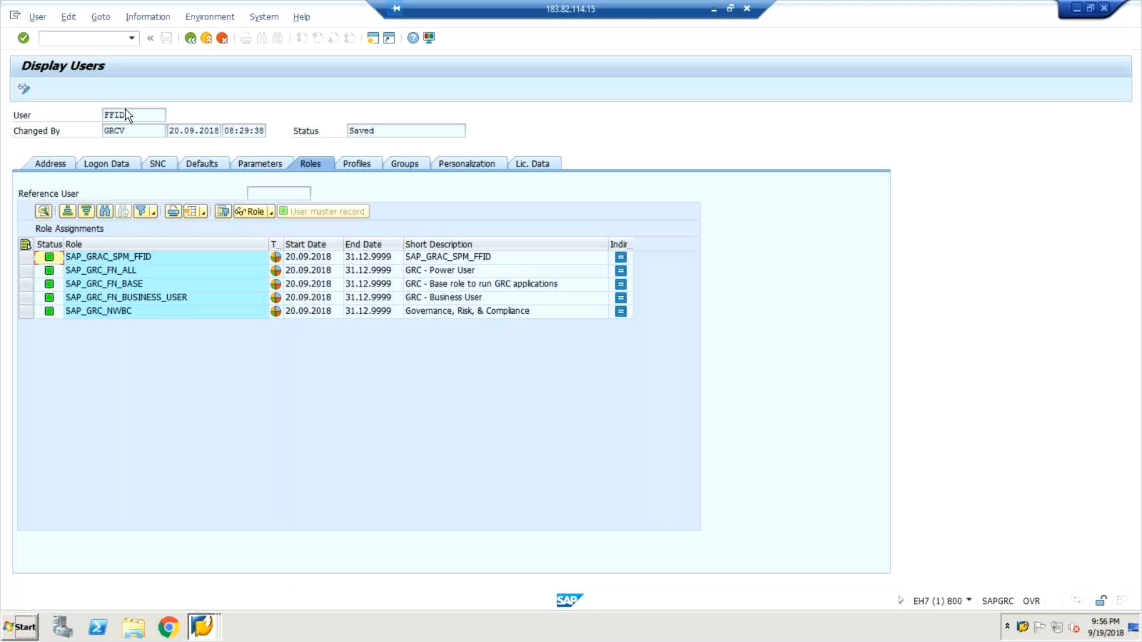
drag(127, 115, 100, 117)
click(202, 622)
click(243, 519)
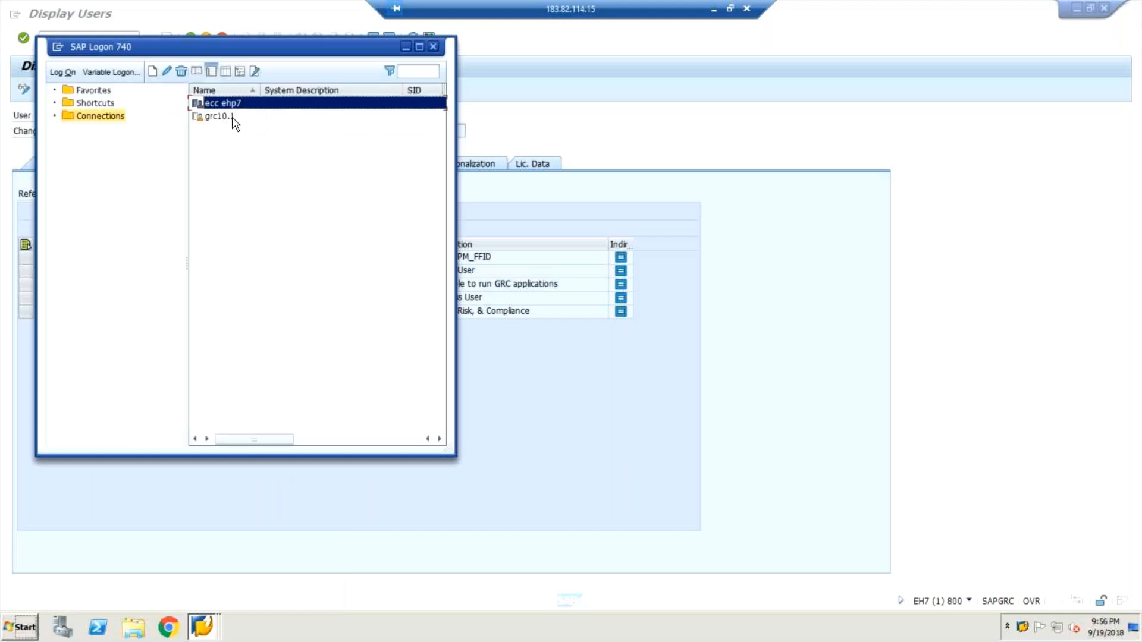
double_click(233, 117)
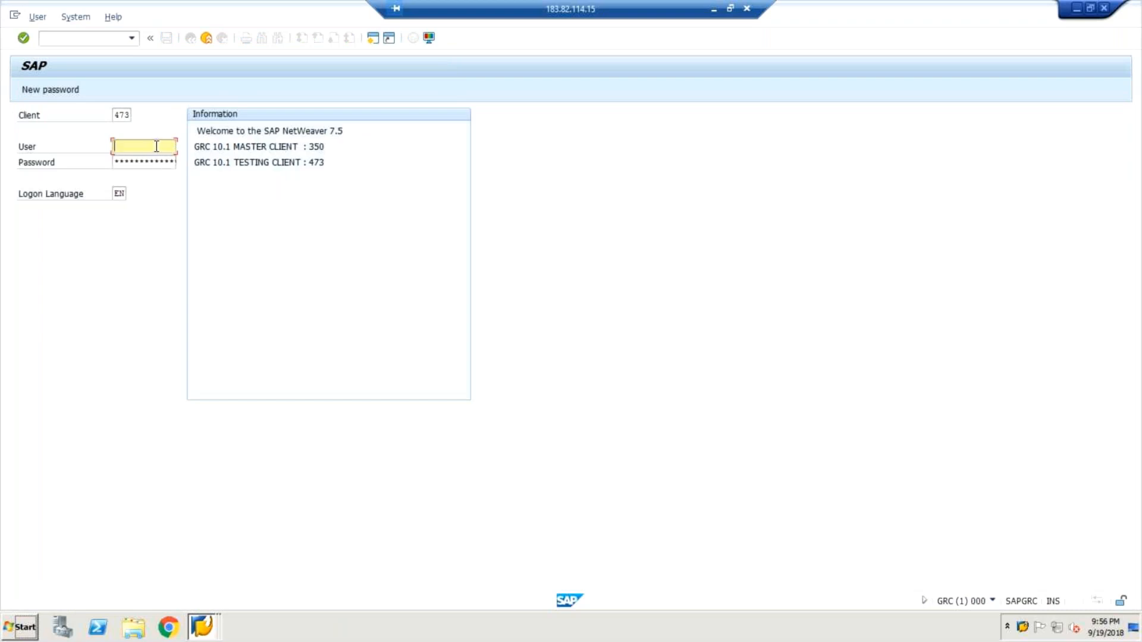
text(ffi)
key(BackSpace)
key(BackSpace)
key(BackSpace)
key(BackSpace)
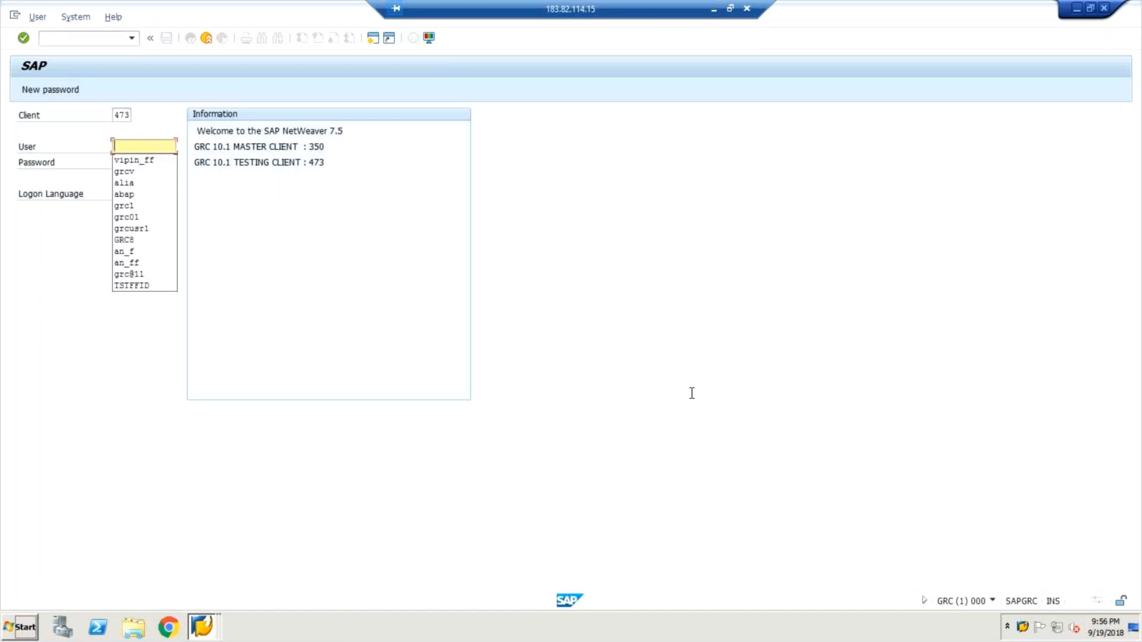
click(766, 387)
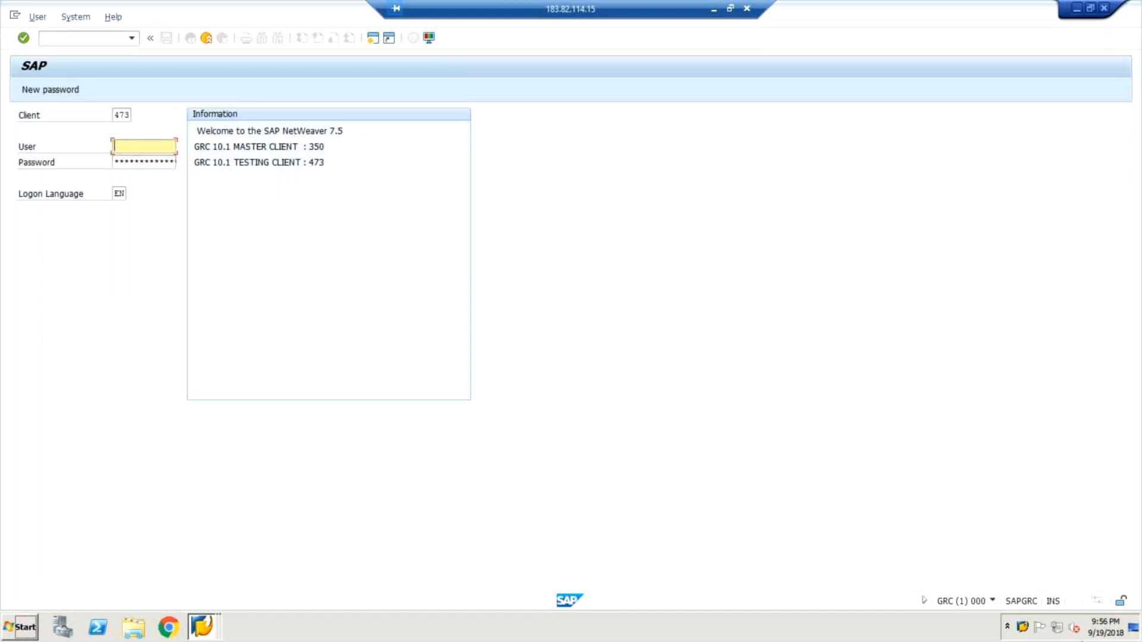
Switch to the GRC client 473 user maintenance session and open the SAP Reference IMG with transaction /nspro.
click(1023, 628)
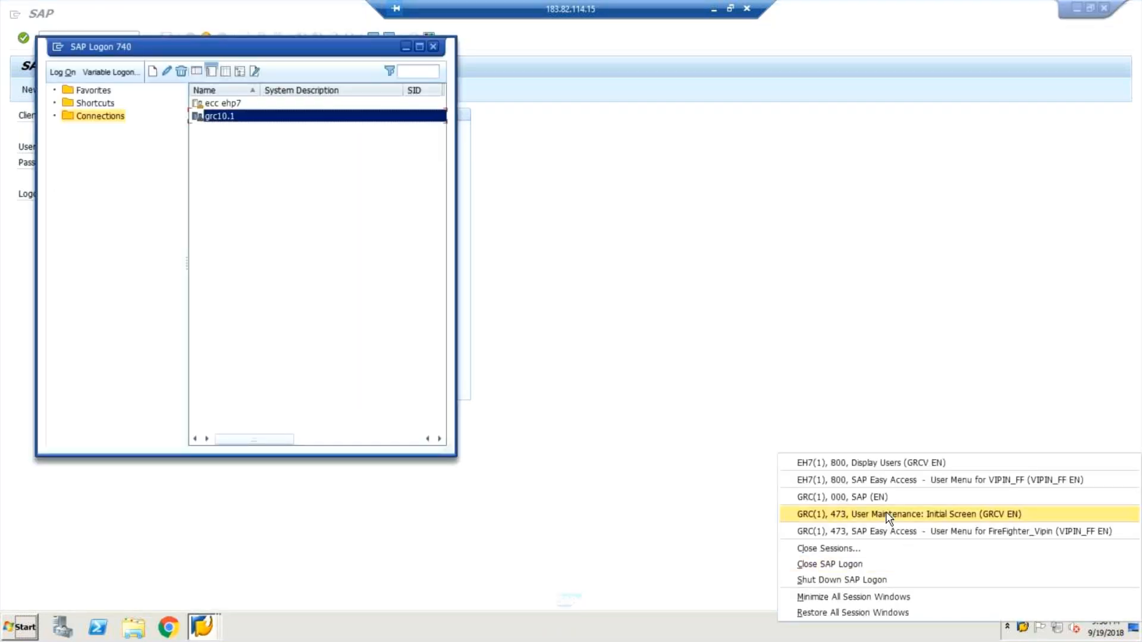
click(888, 516)
click(95, 41)
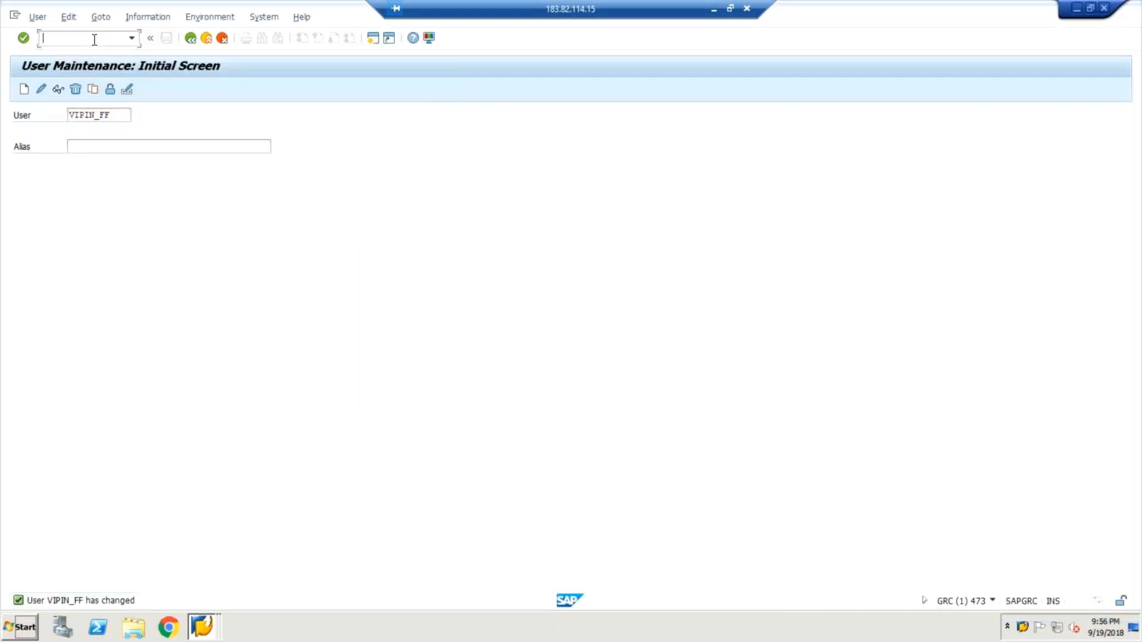
text(/nspro)
key(Return)
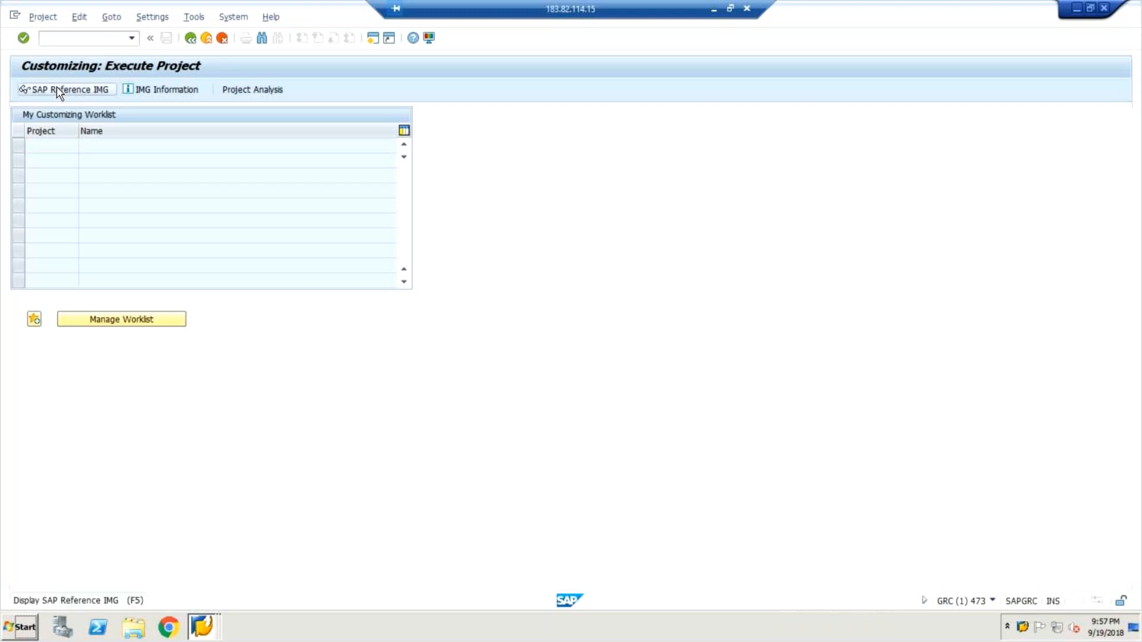
click(57, 89)
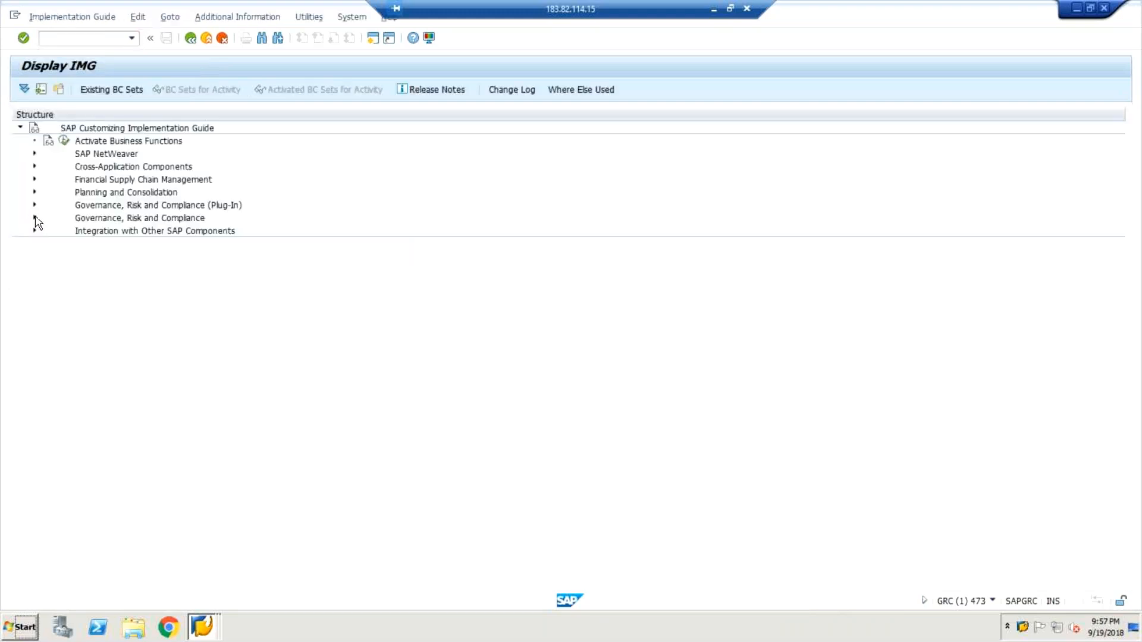
Start the Repository Object Synch activity under Governance, Risk and Compliance, Access Control, Synchronization Jobs.
click(35, 217)
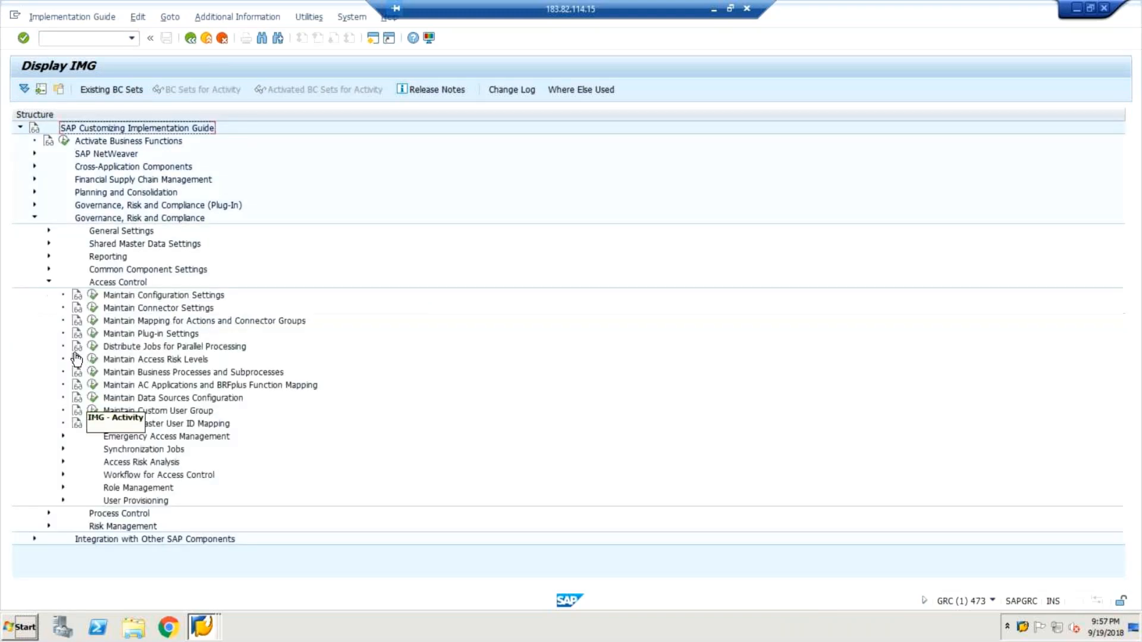
double_click(277, 450)
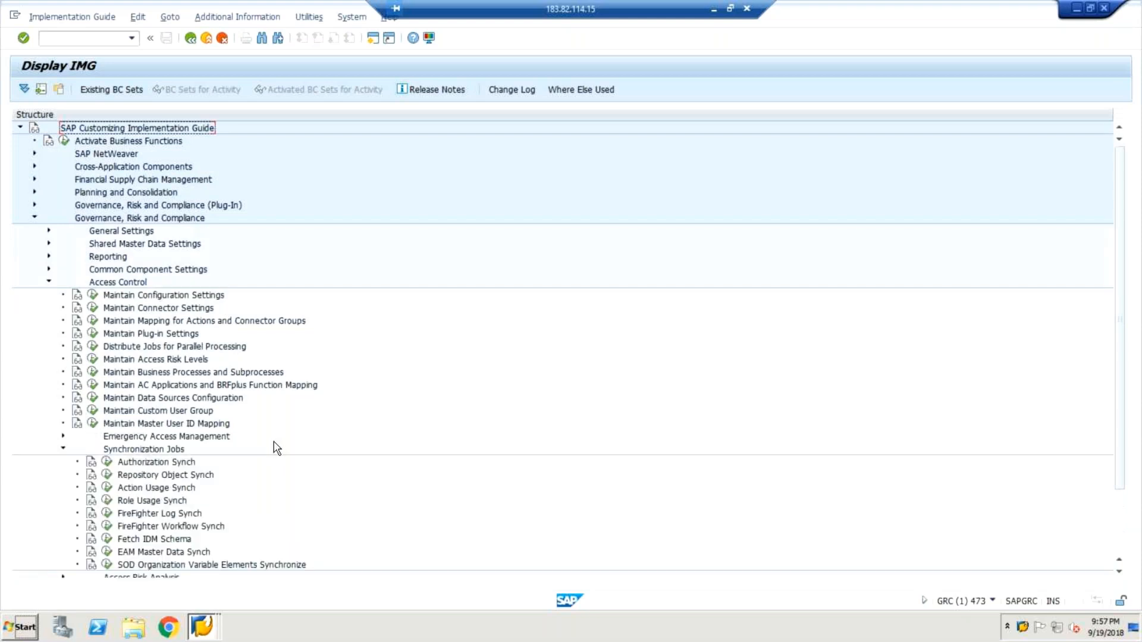
click(108, 476)
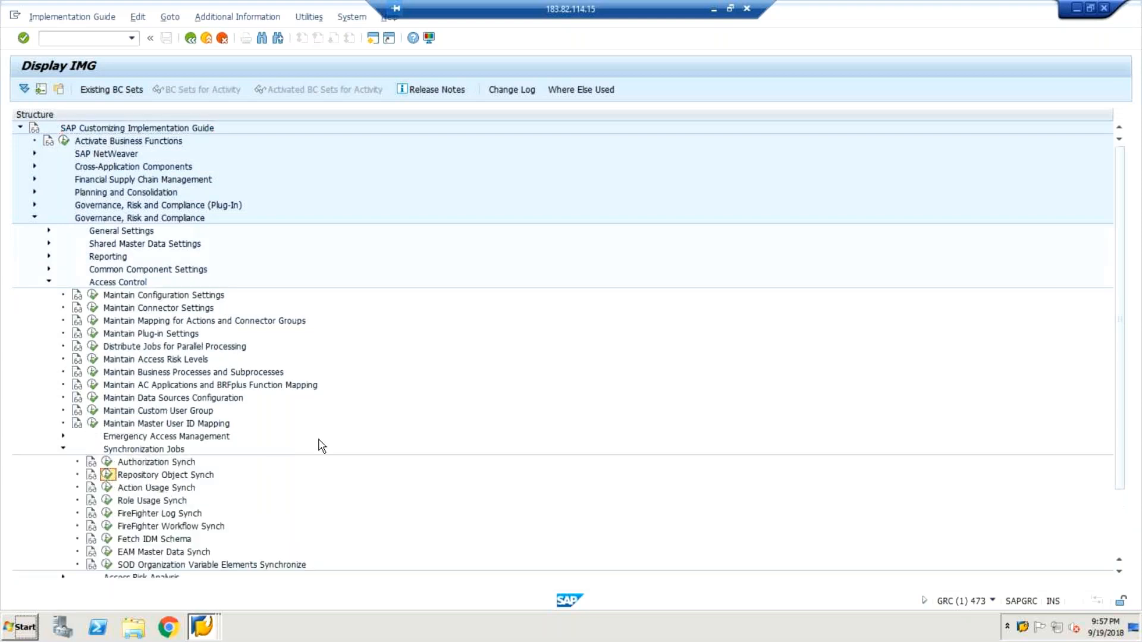
Run the repository object synchronization for connector EH7CLNT800 in incremental sync mode.
click(218, 206)
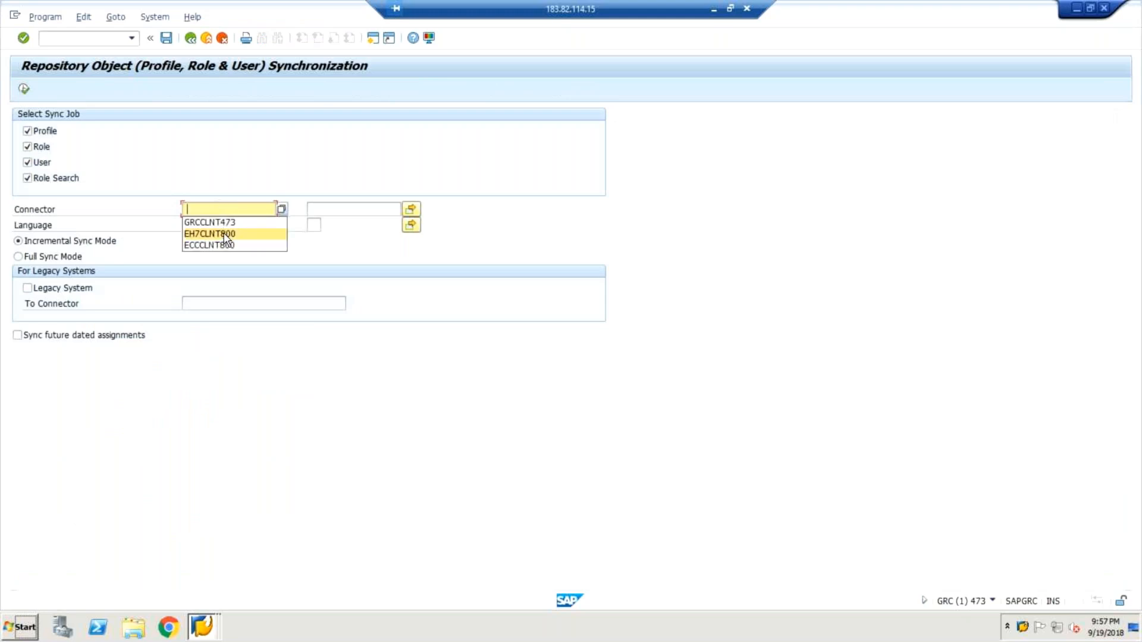
click(226, 234)
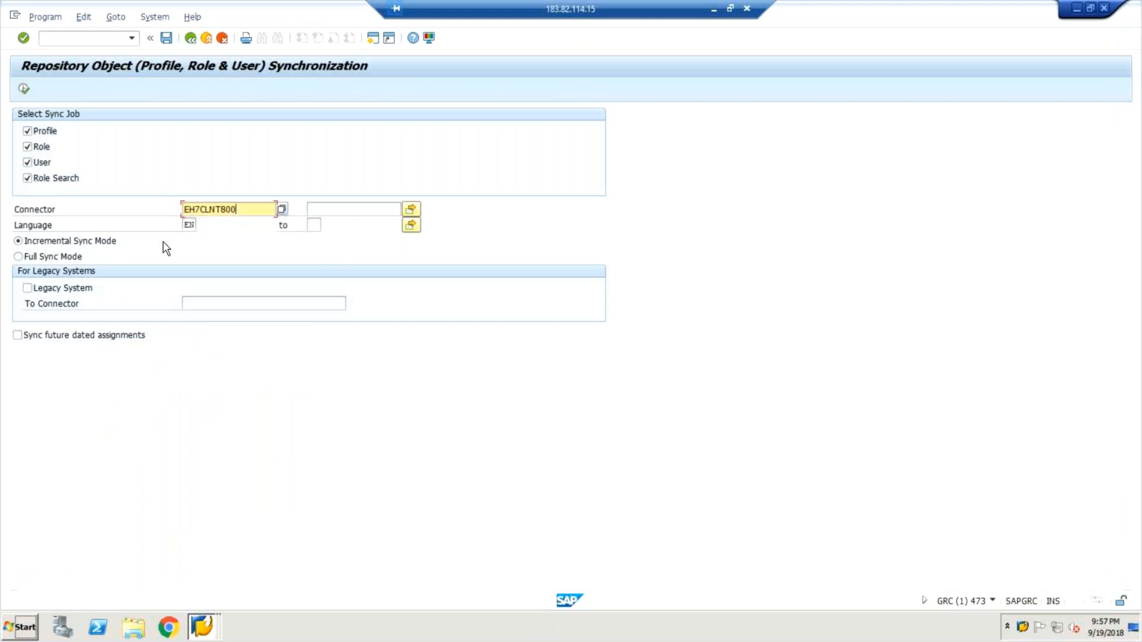
click(24, 89)
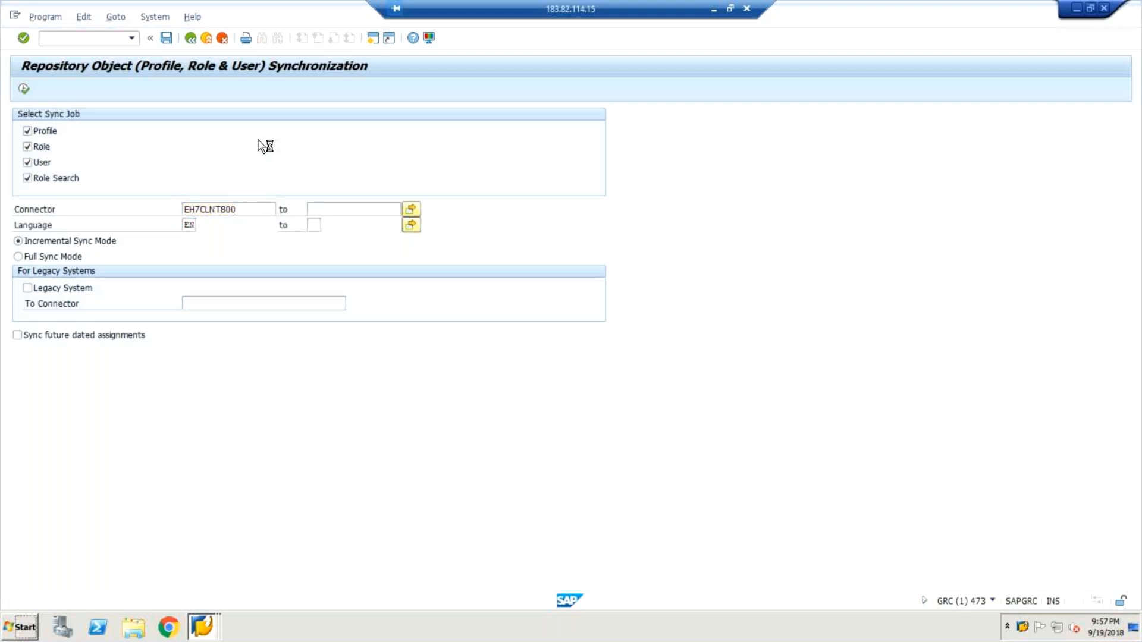
Open a new grc10.1 logon screen, and return to the Repository Object Synchronization session in GRC client 473.
click(1023, 629)
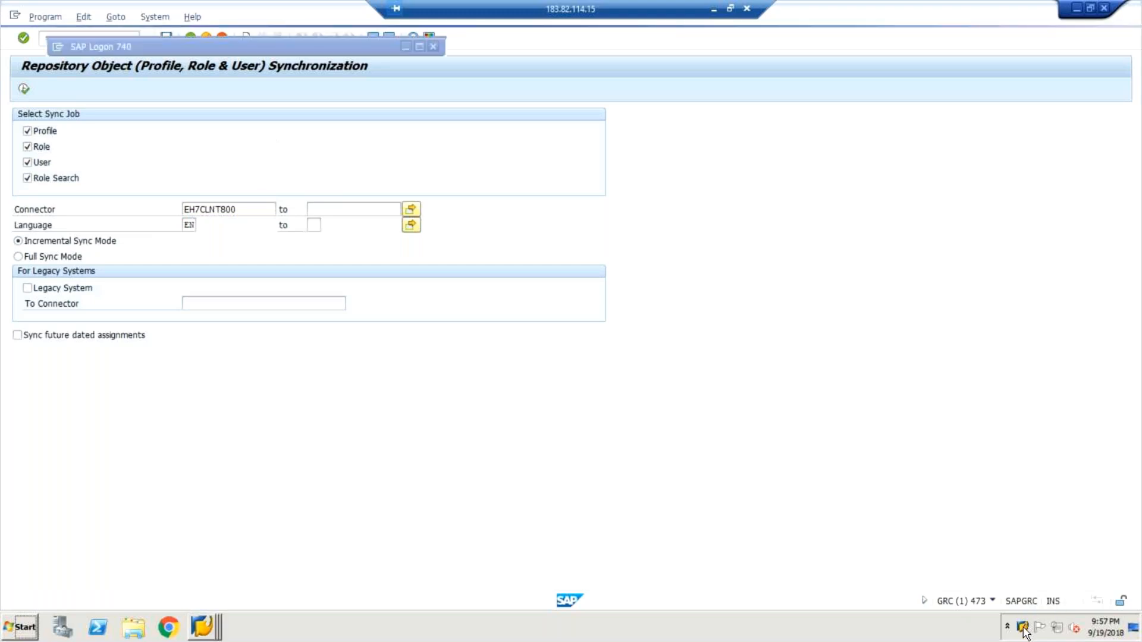
right_click(1023, 628)
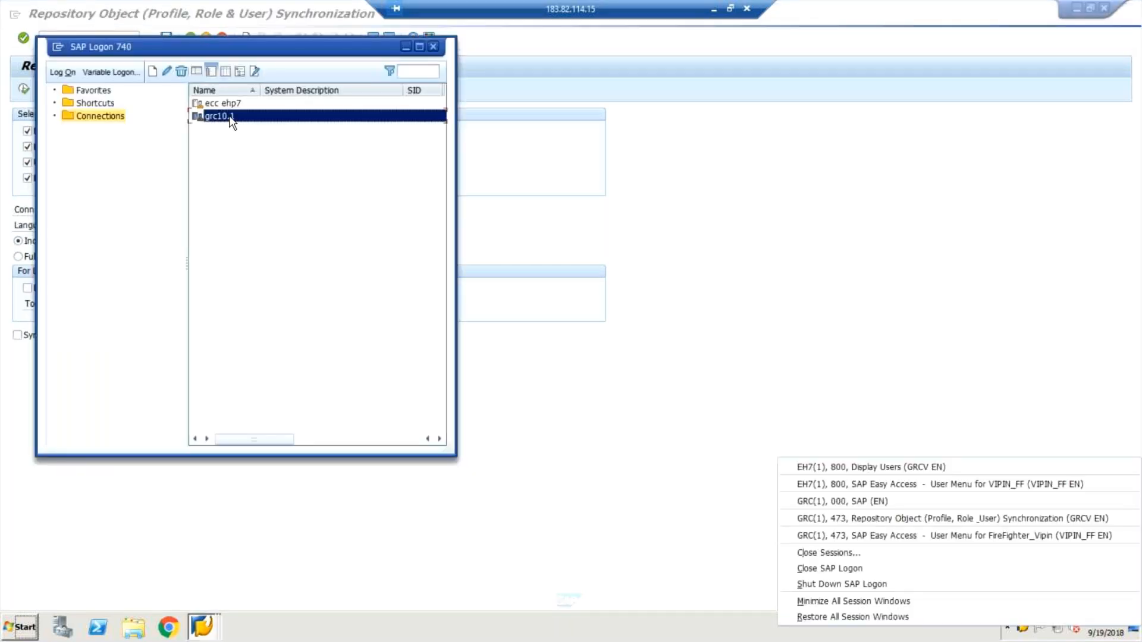
double_click(230, 117)
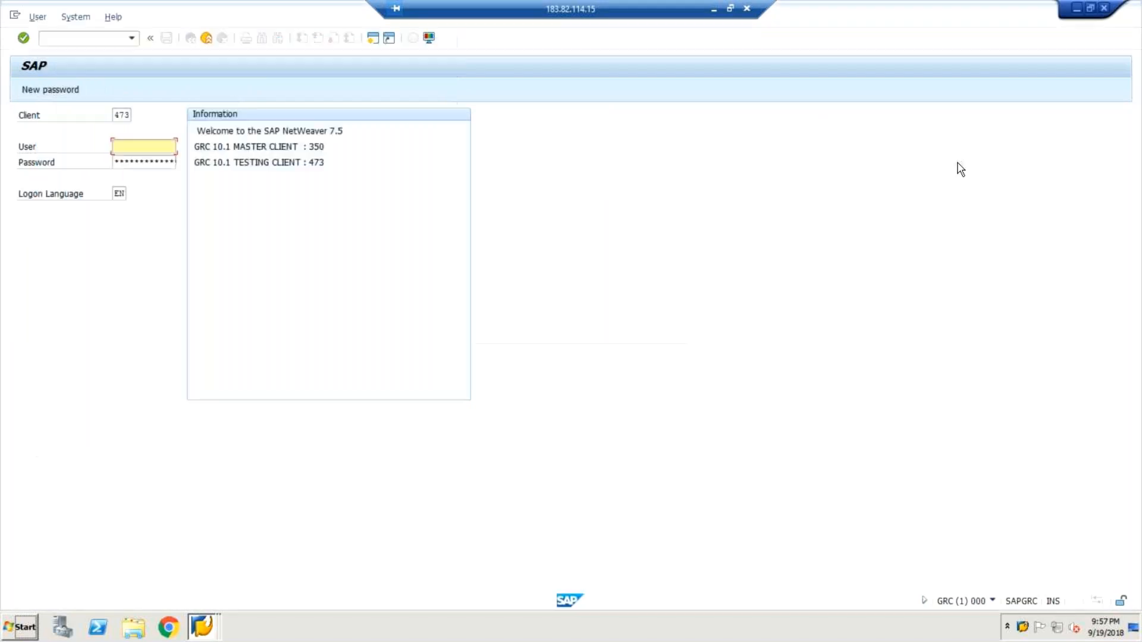
click(1023, 628)
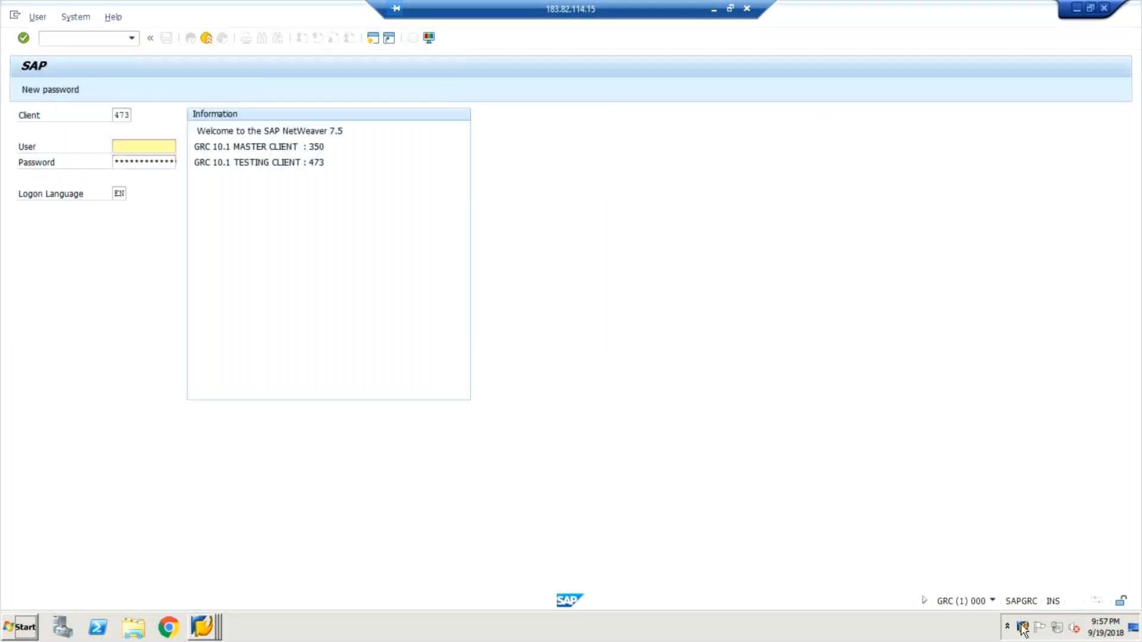
double_click(1023, 628)
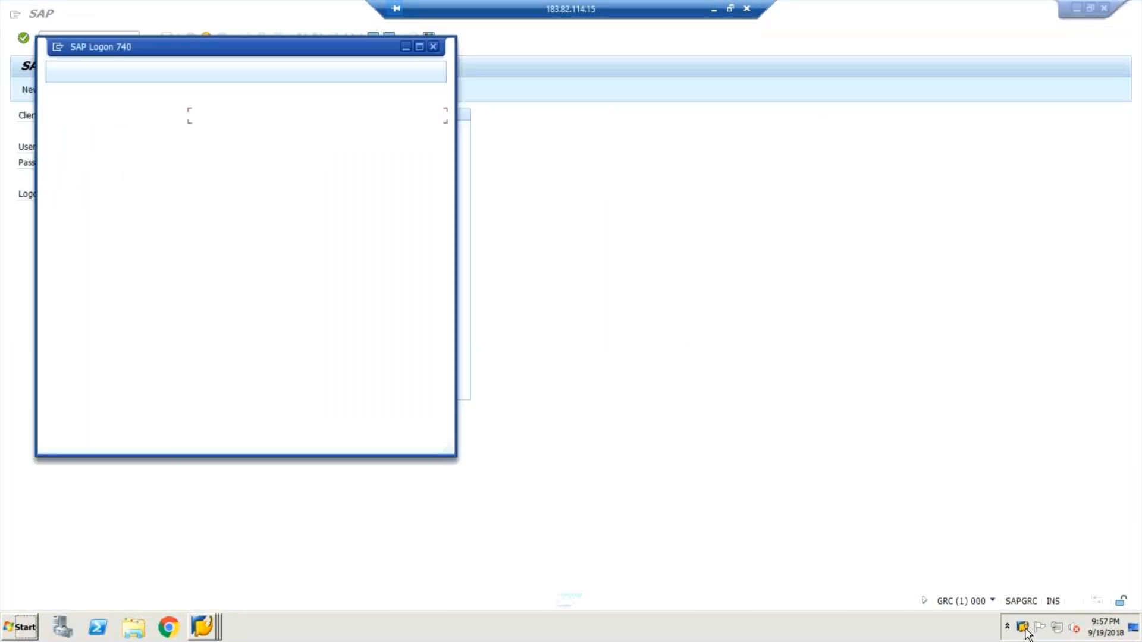
right_click(1024, 629)
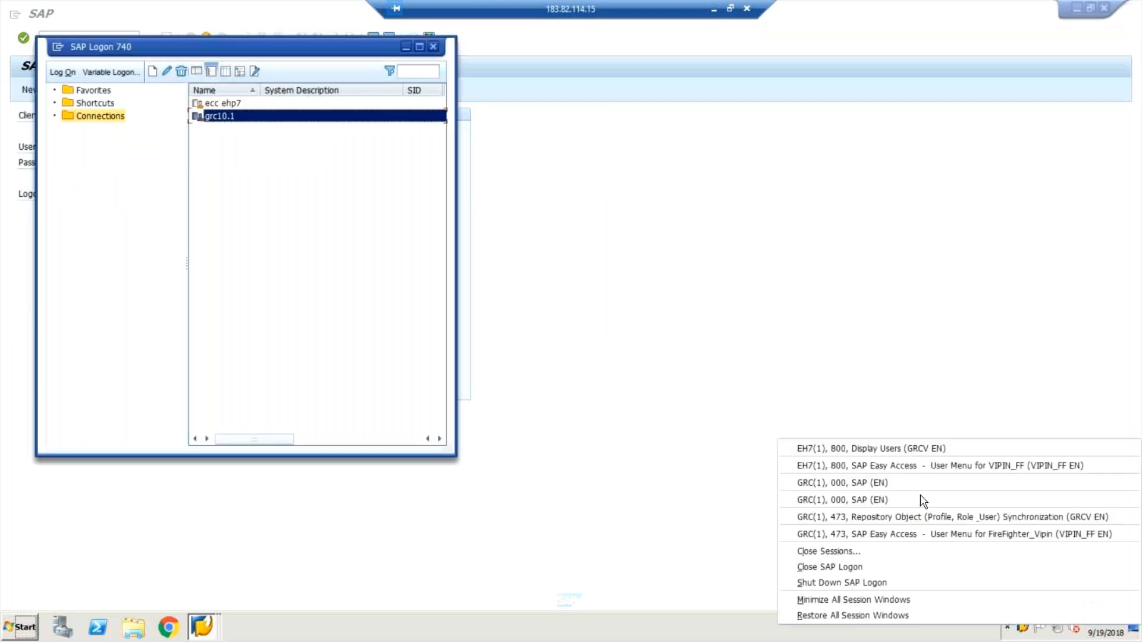
click(938, 523)
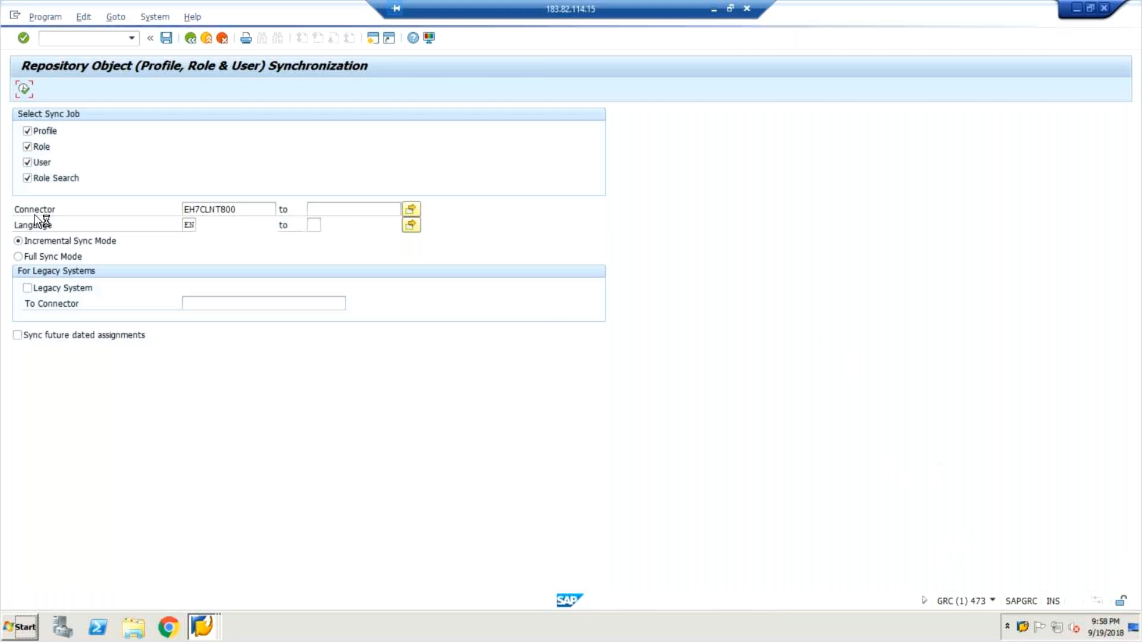
click(15, 15)
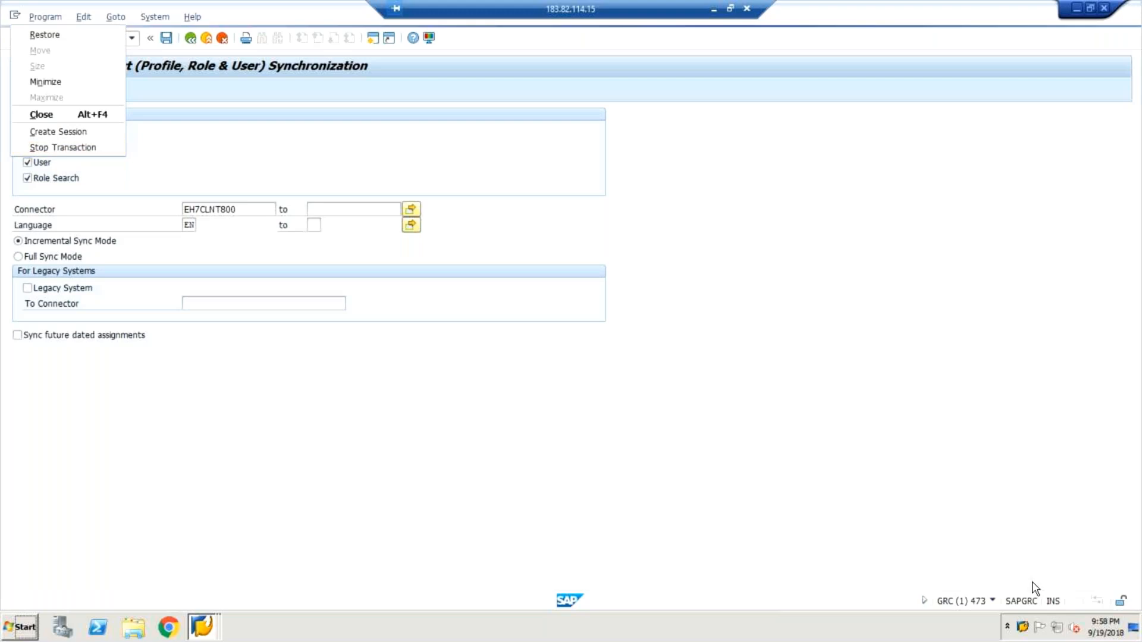
click(1023, 633)
double_click(1023, 627)
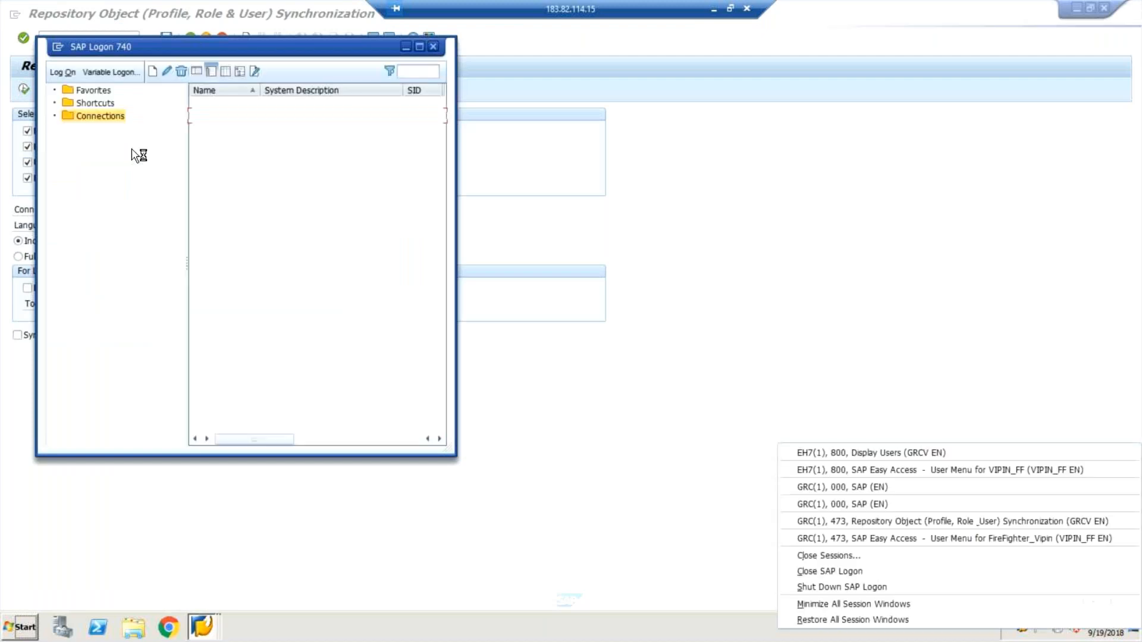
double_click(219, 118)
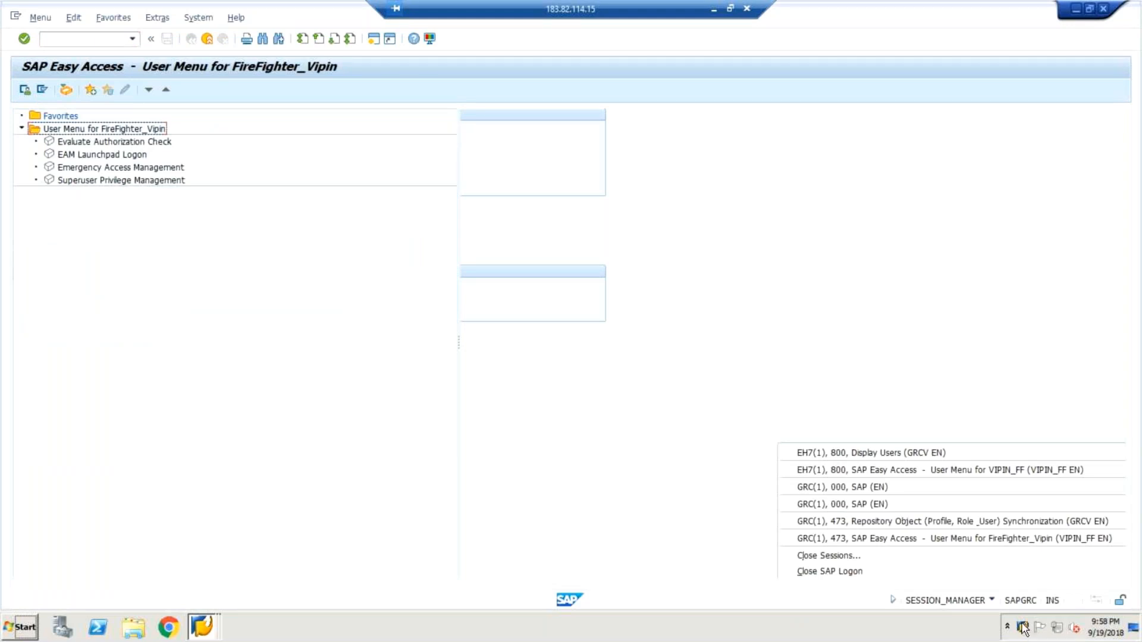
click(765, 367)
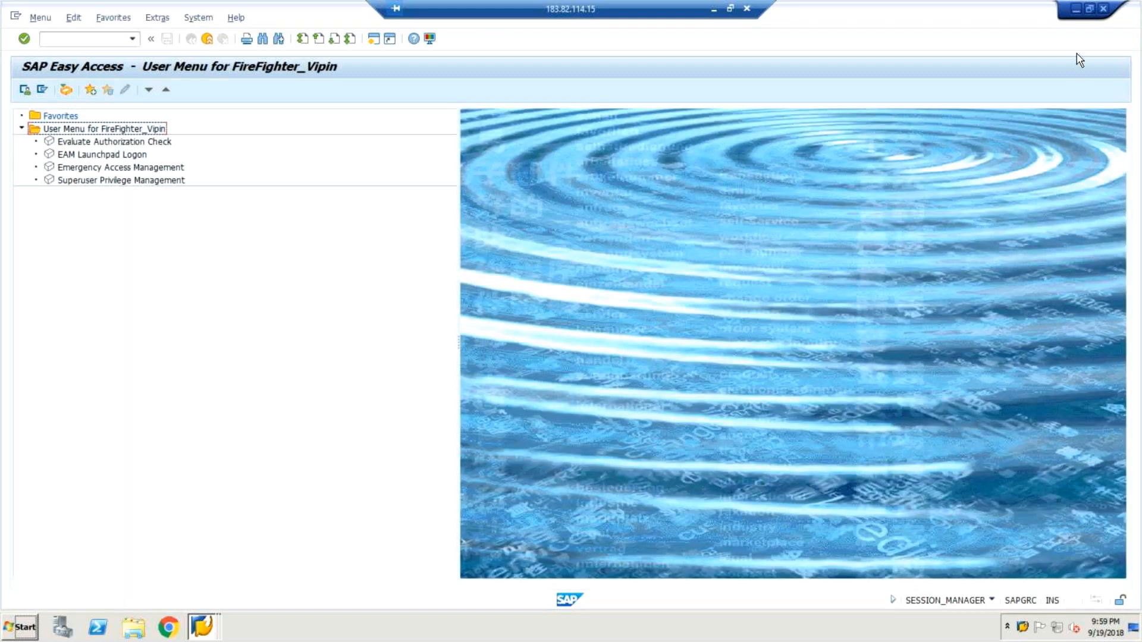
click(1104, 9)
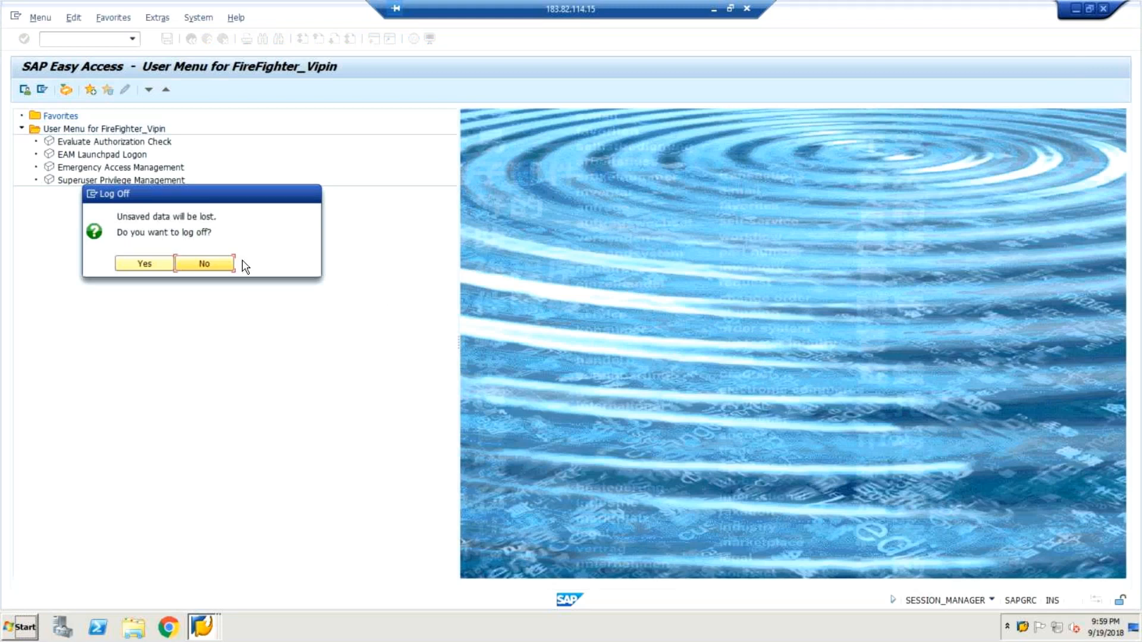
click(219, 266)
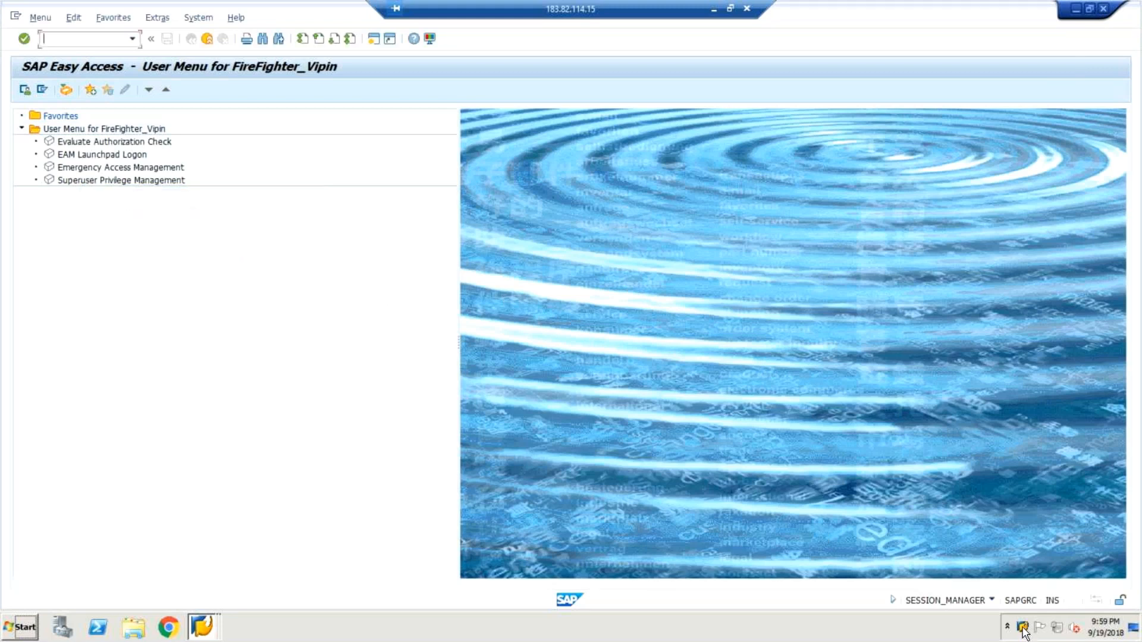
Try to log on to grc10.1 client 473 directly as user FFID with the account password.
double_click(1024, 630)
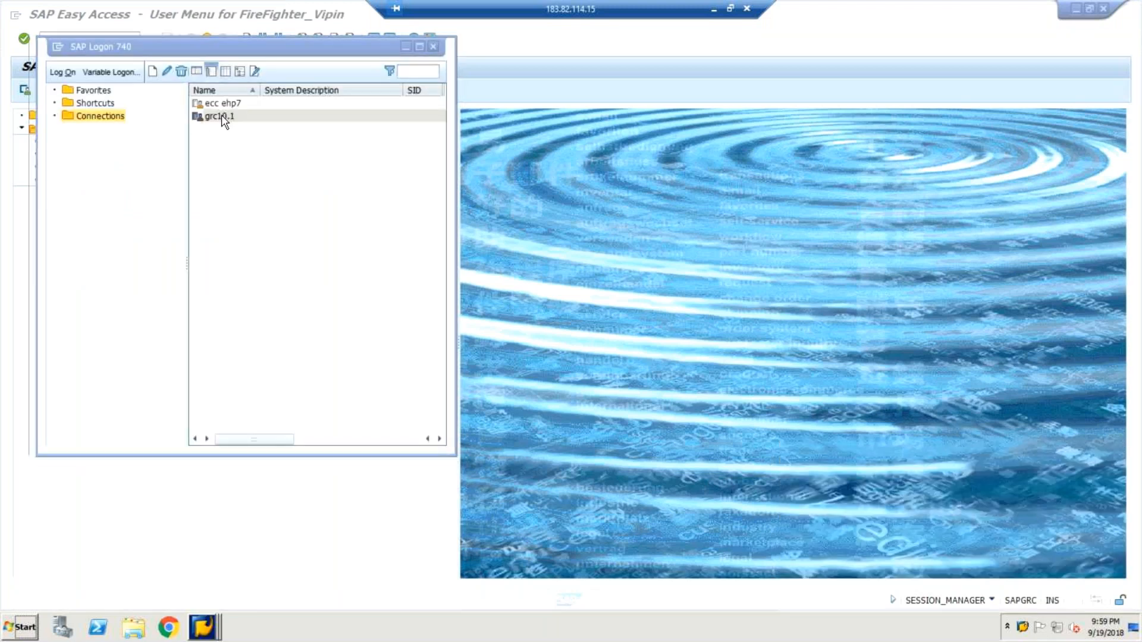
double_click(223, 117)
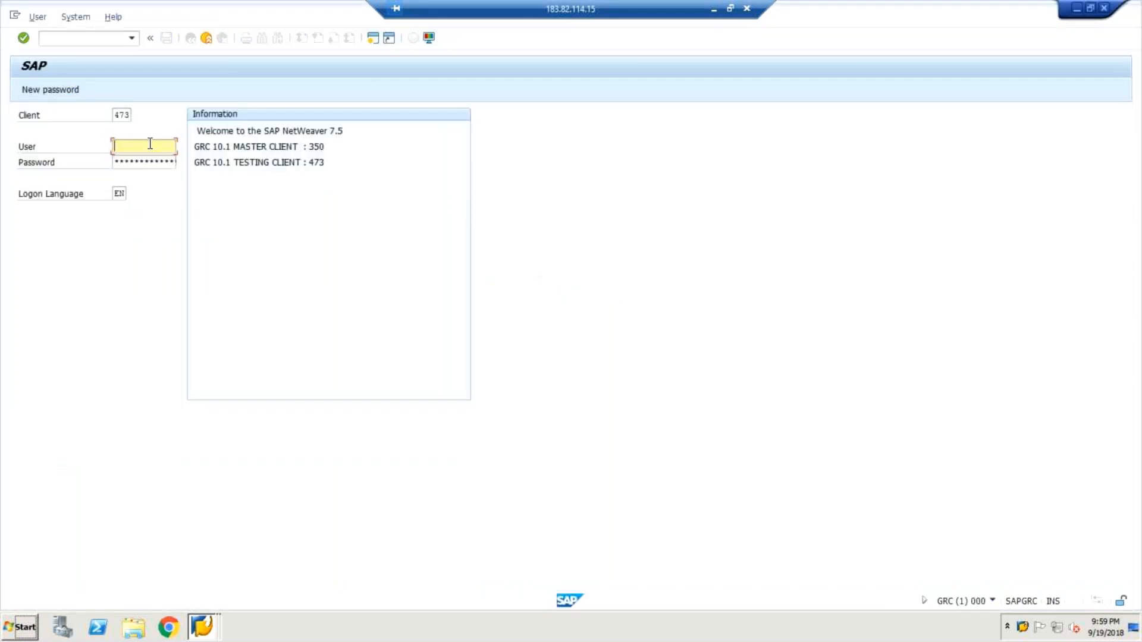
text(ffid)
key(Tab)
click(150, 143)
key(Return)
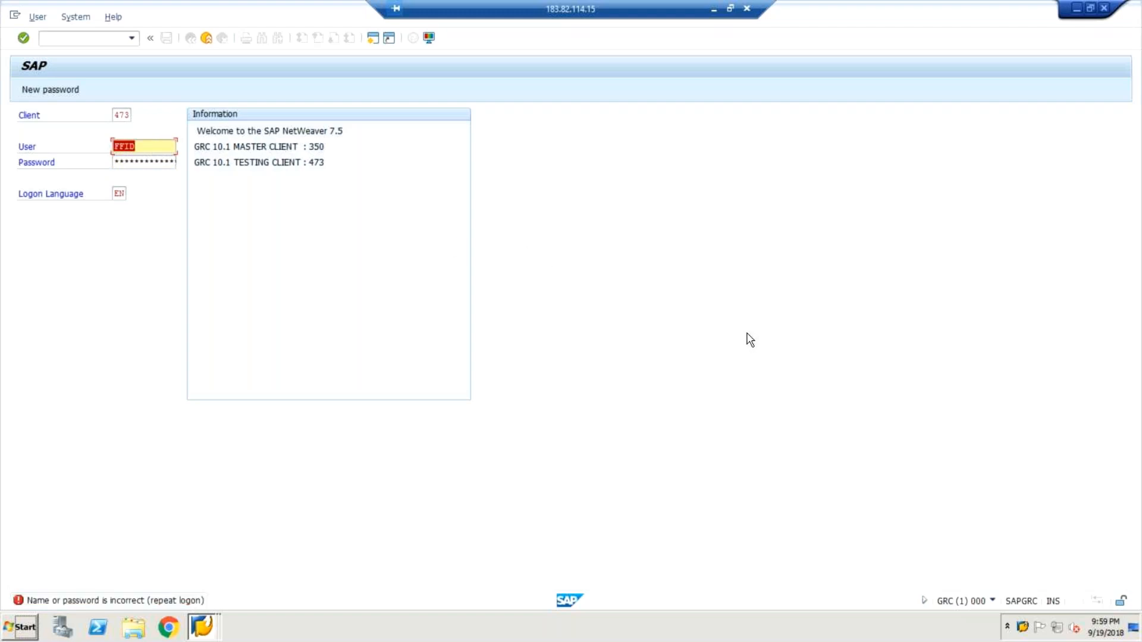
Switch to the Repository Object Synchronization session in GRC client 473 and open user maintenance with transaction /nsu01.
click(1023, 628)
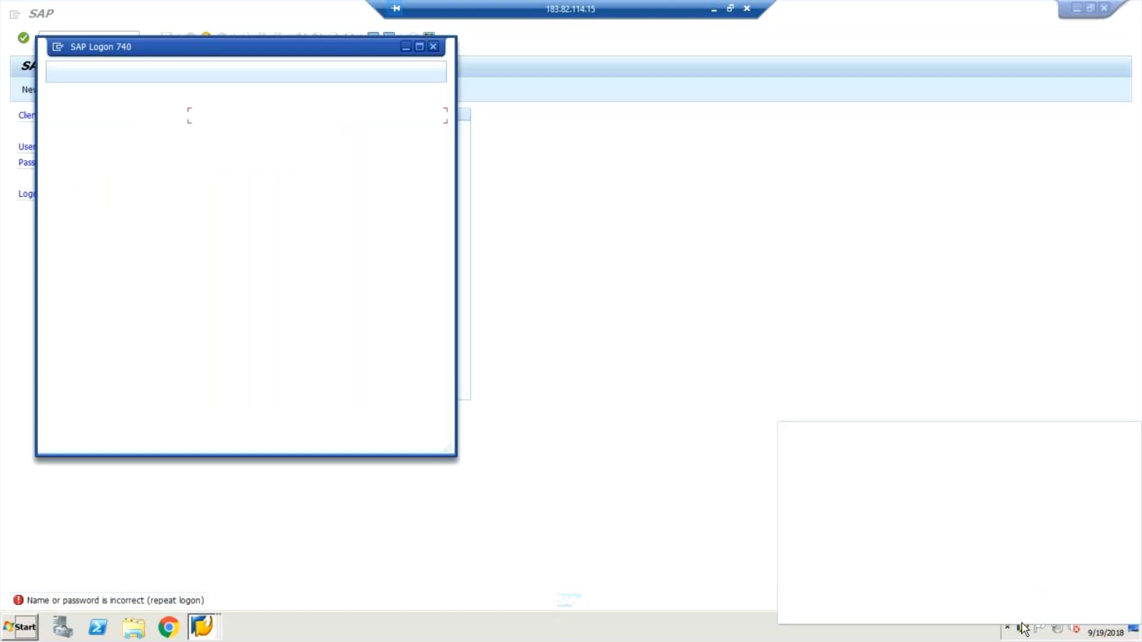
click(489, 272)
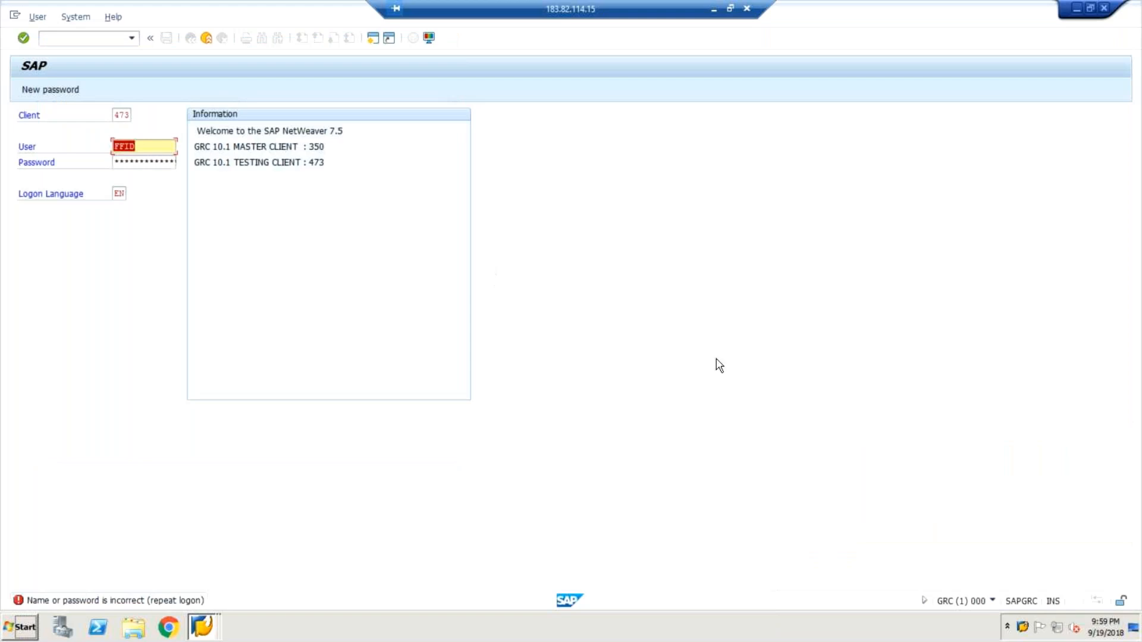
right_click(1023, 627)
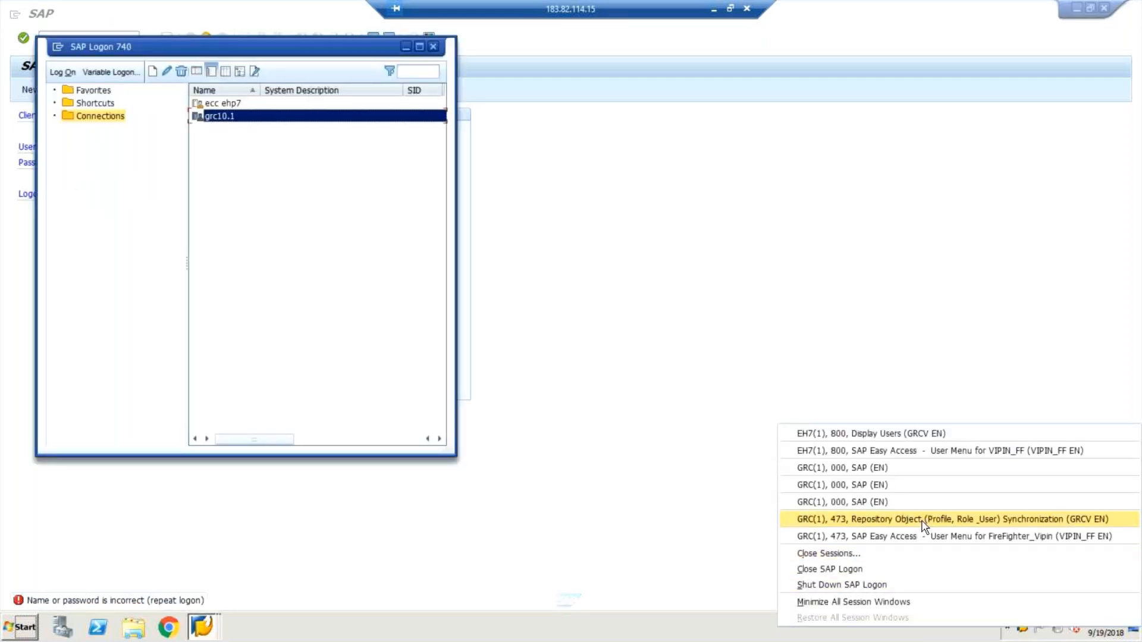
click(924, 526)
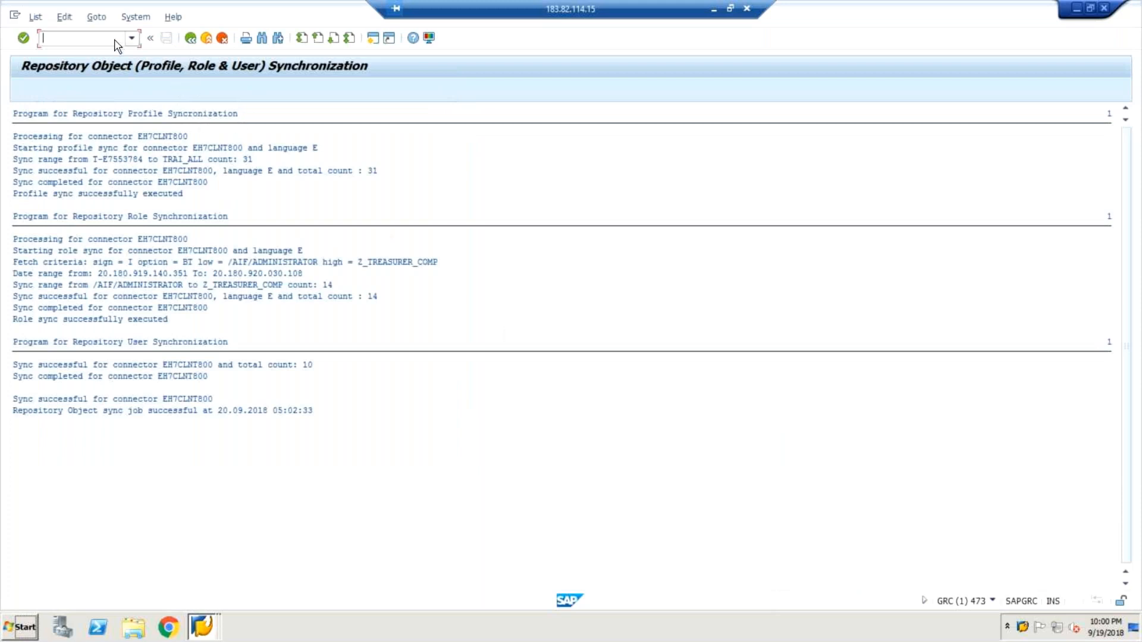
text(/nsu01)
key(Return)
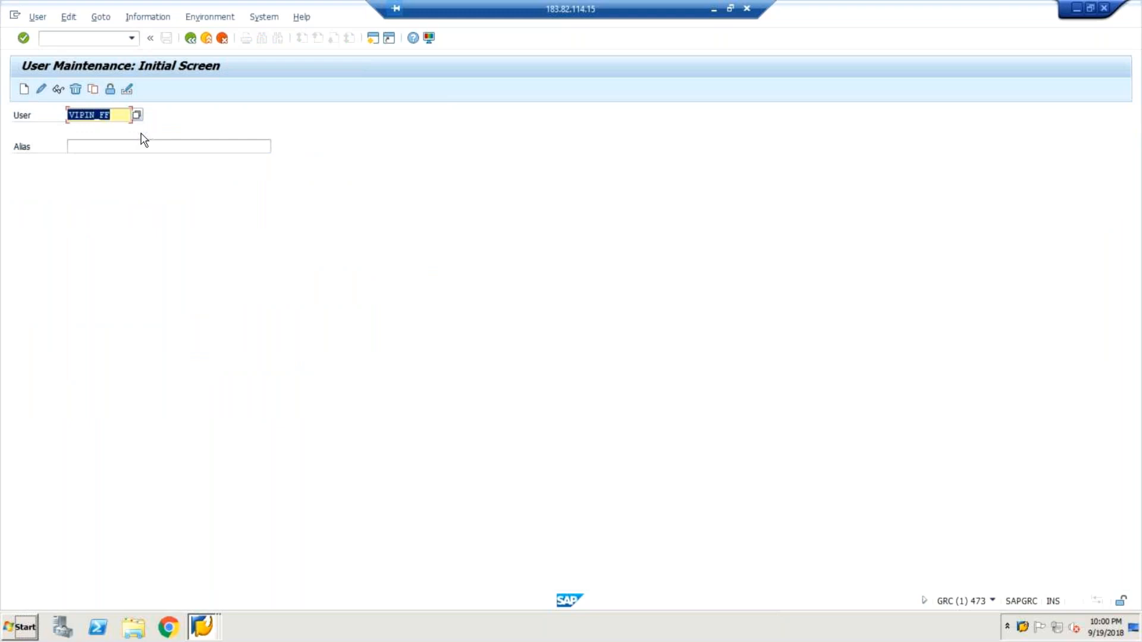
Try to create a user with the ID FFID in GRC client 473.
text(f)
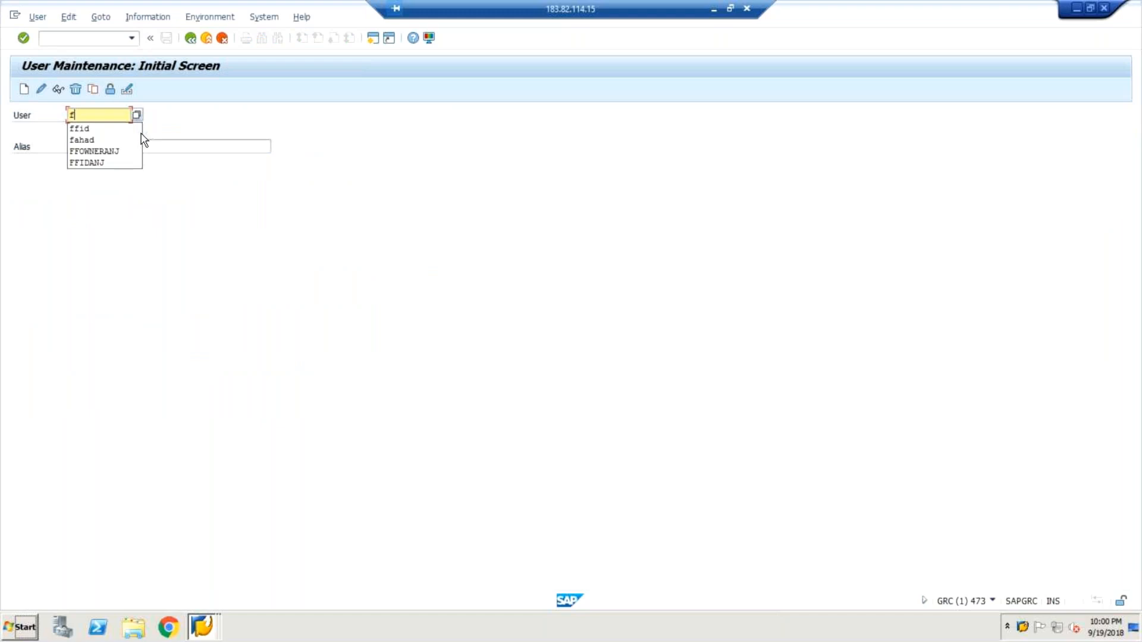
key(Down)
key(Return)
click(153, 148)
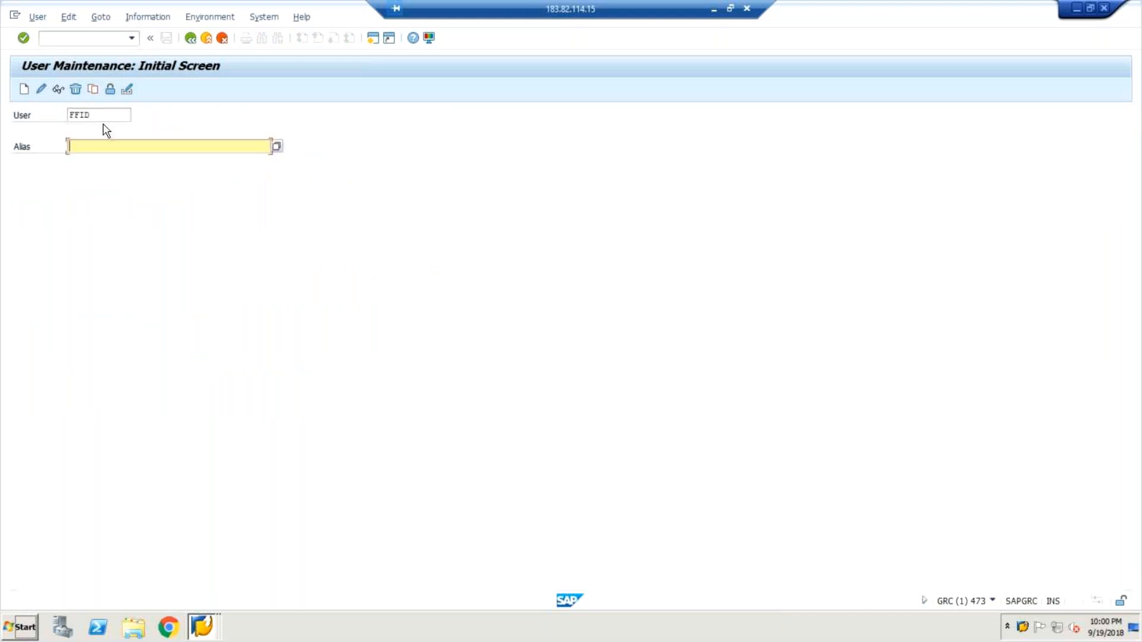
click(23, 90)
Replace the user ID with Firefighter and start creating that new user.
click(111, 114)
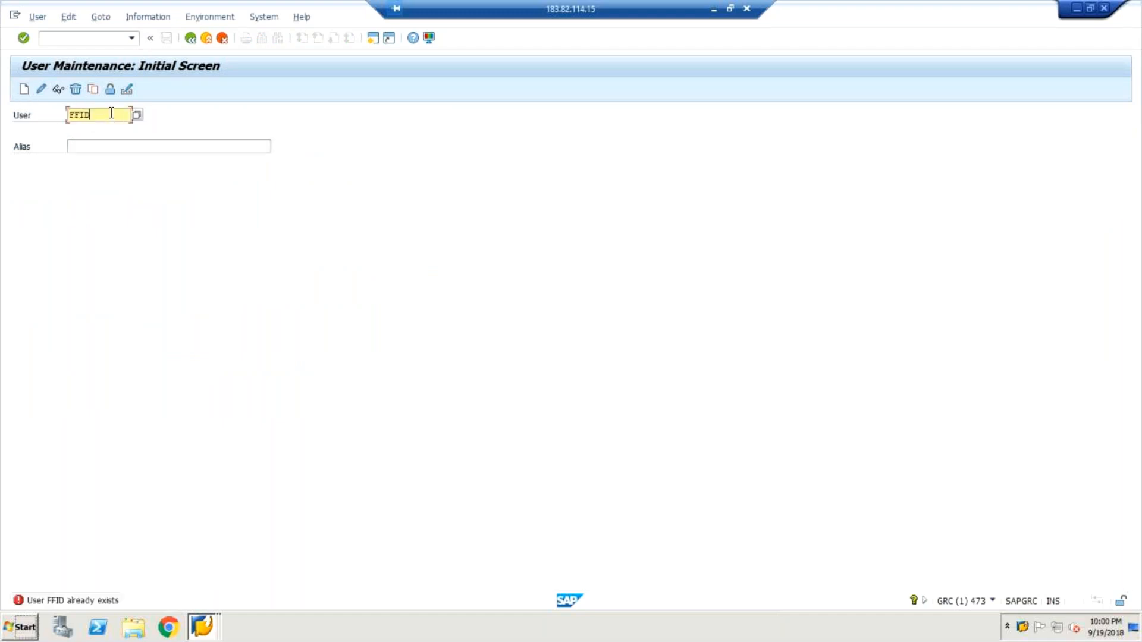
key(BackSpace)
key(BackSpace)
key(BackSpace)
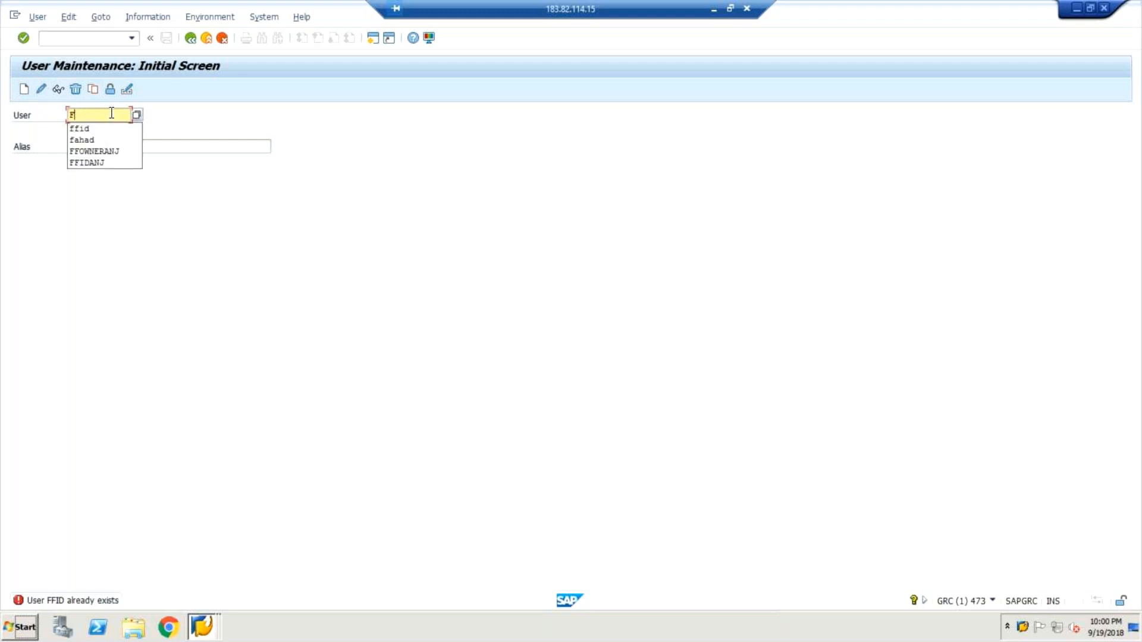
text(iref)
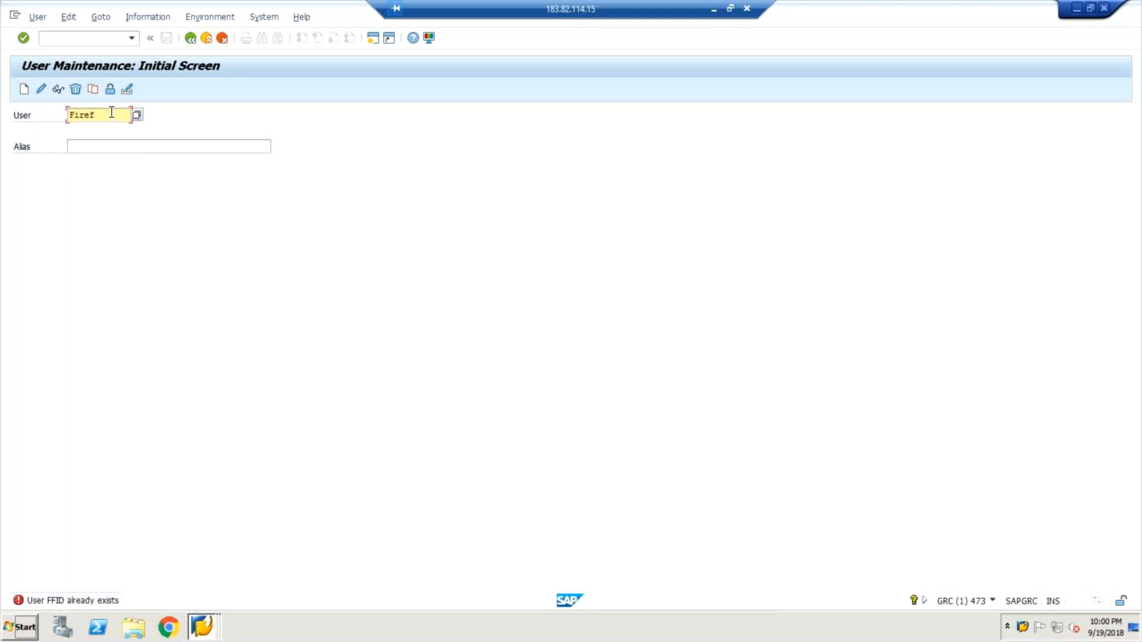
text(ighter)
click(25, 89)
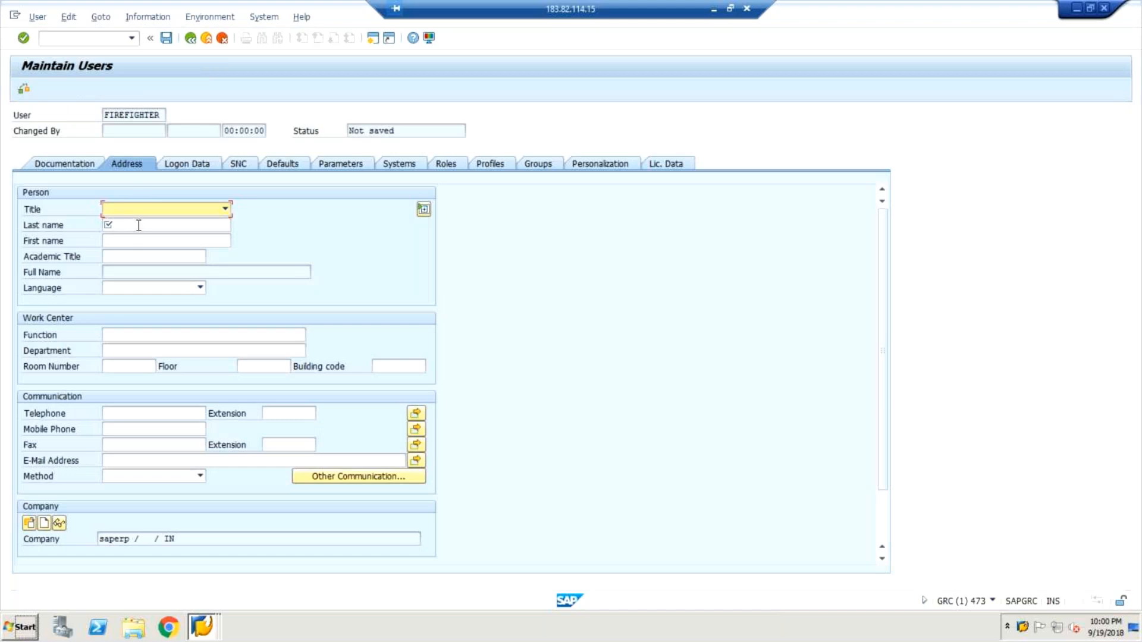
Set the last name in the new user's address data to firefighter.
click(138, 226)
text(fi)
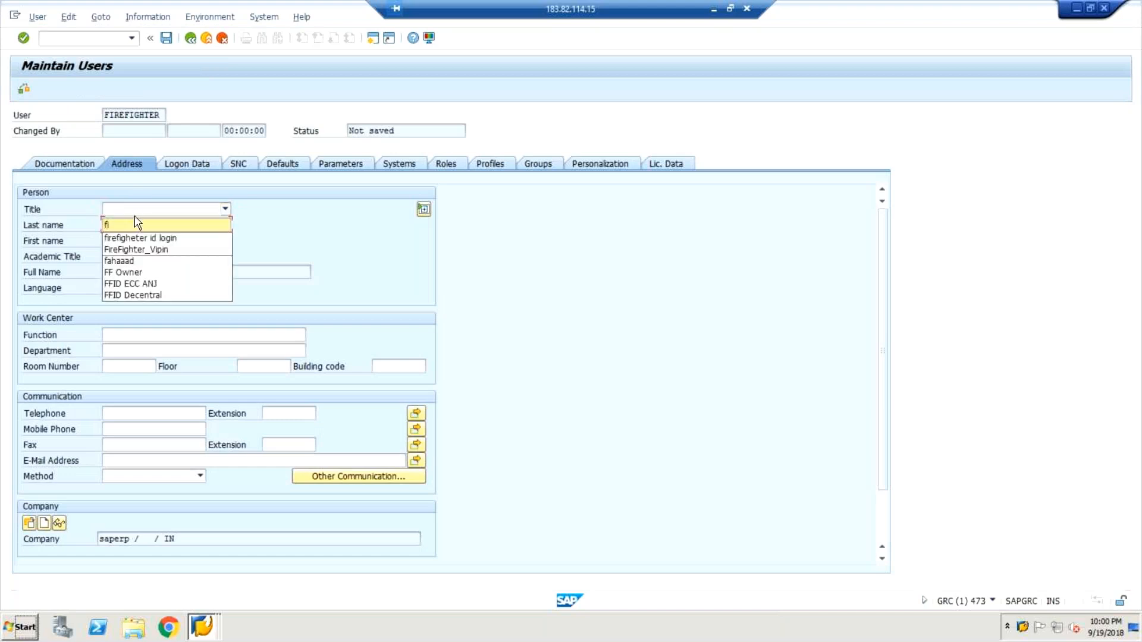
text(refighter)
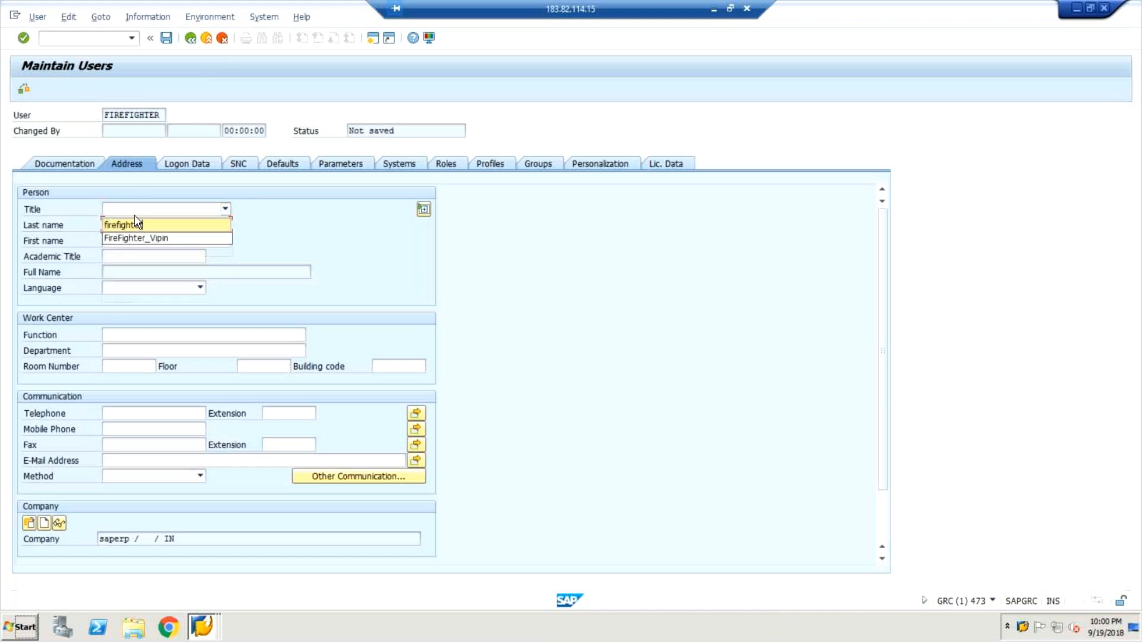
click(310, 233)
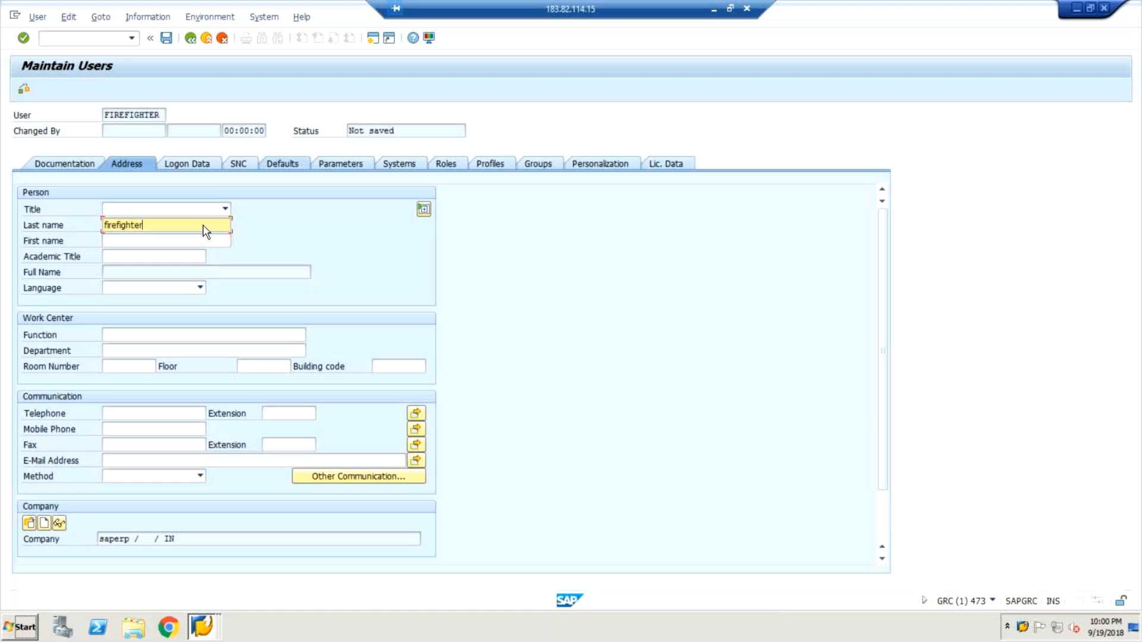
Enter and repeat the initial password in the logon data of user FIREFIGHTER.
click(180, 166)
click(178, 270)
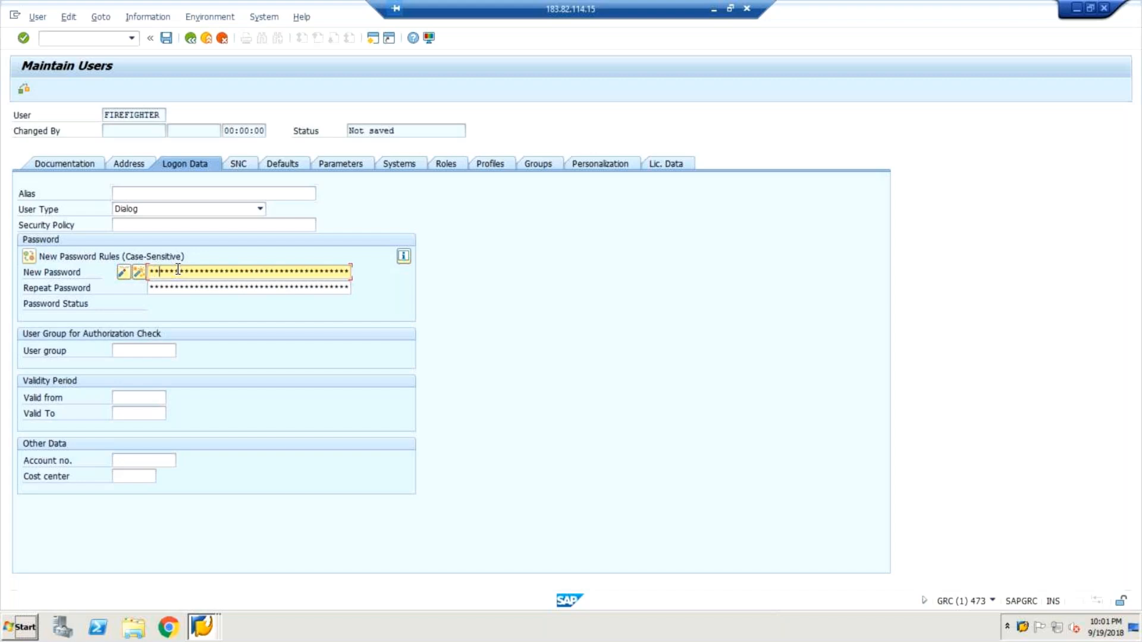
key(Tab)
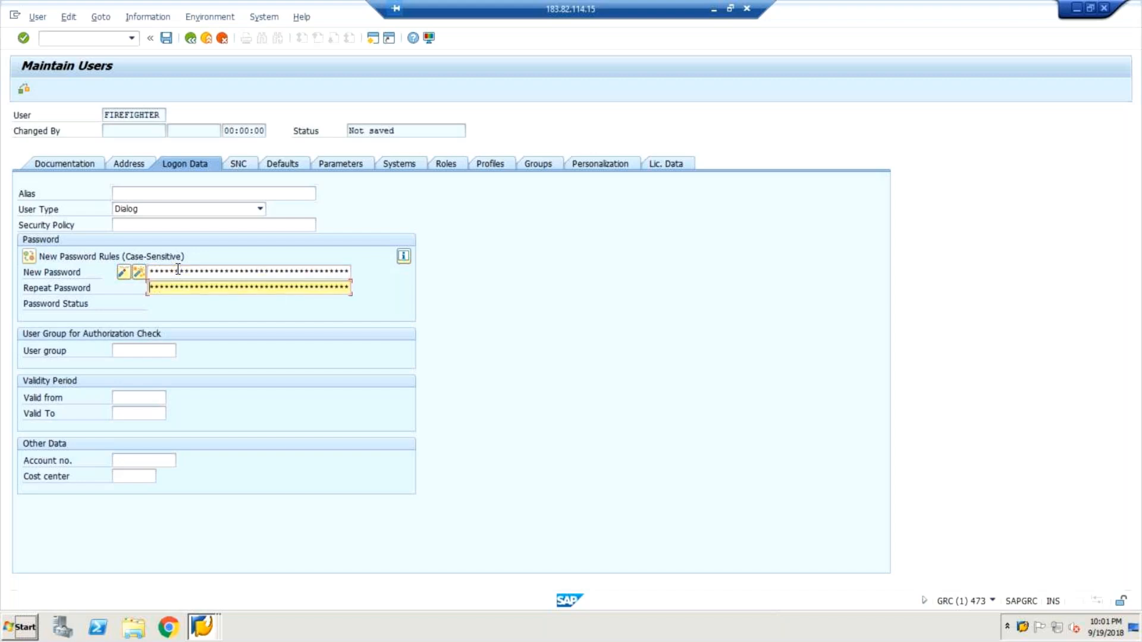
key(Return)
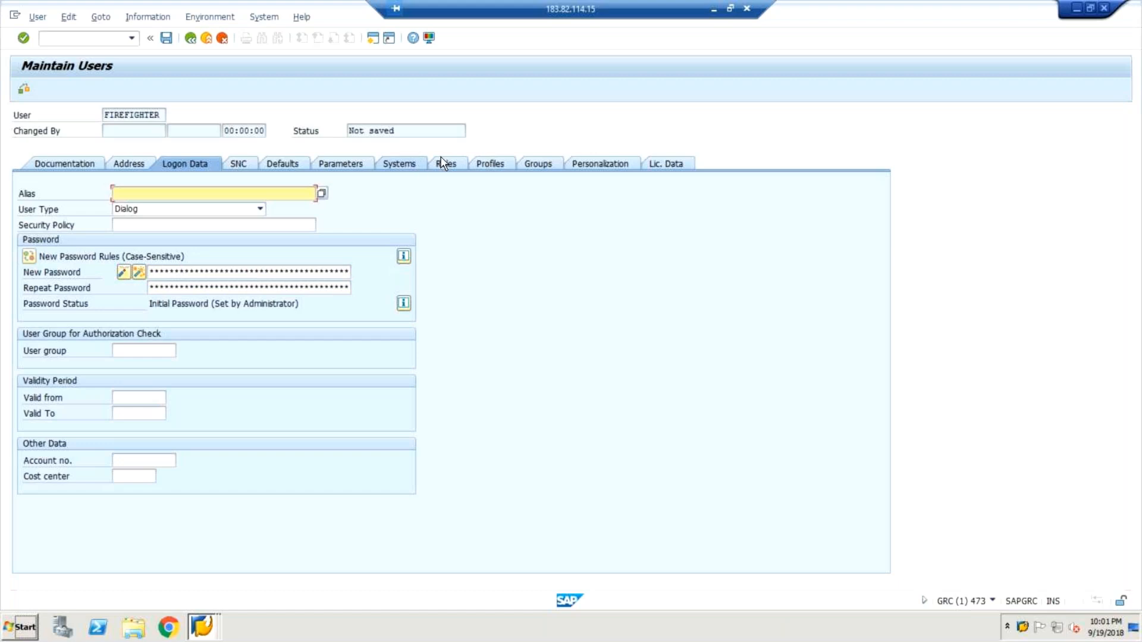
Set the receiving system of the first role assignment for user FIREFIGHTER to GRCCLNT473.
click(441, 158)
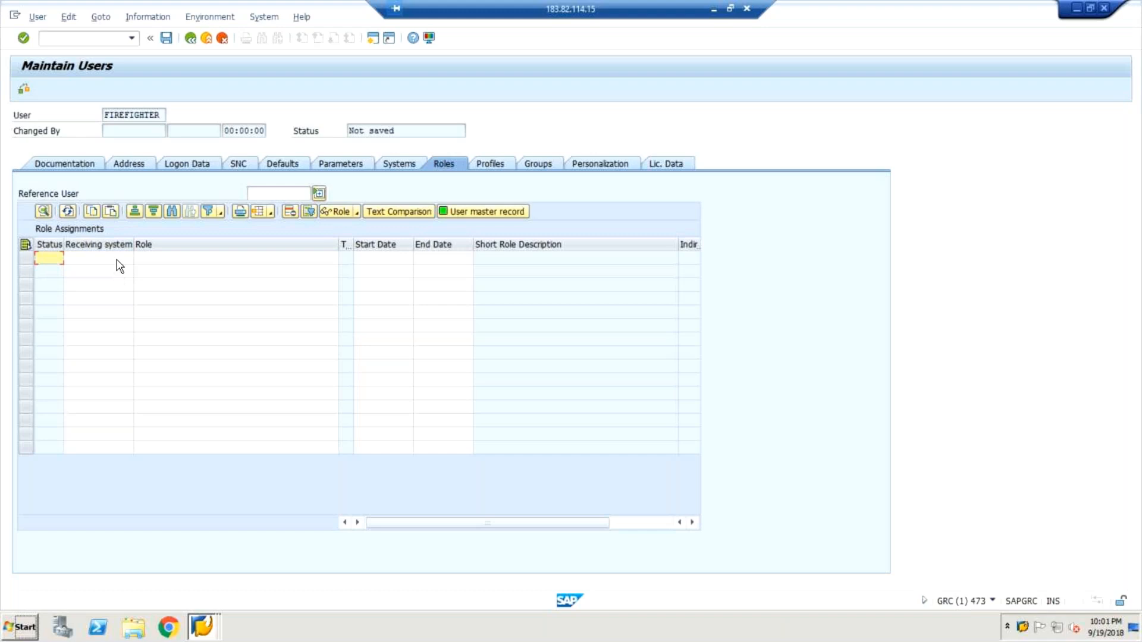
click(116, 260)
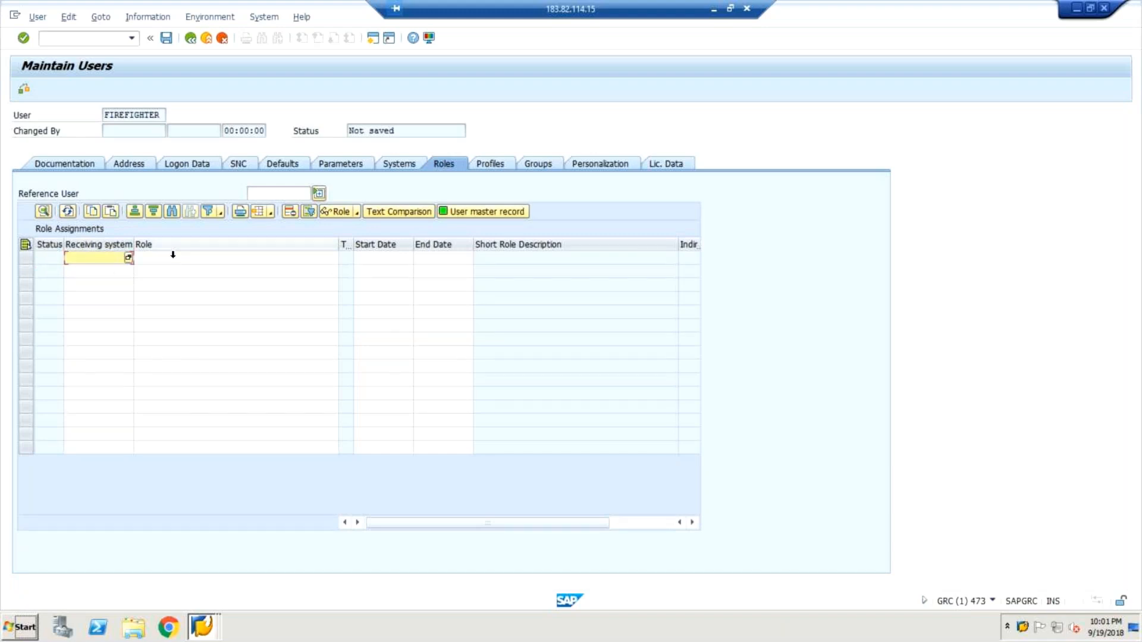
click(173, 254)
click(120, 263)
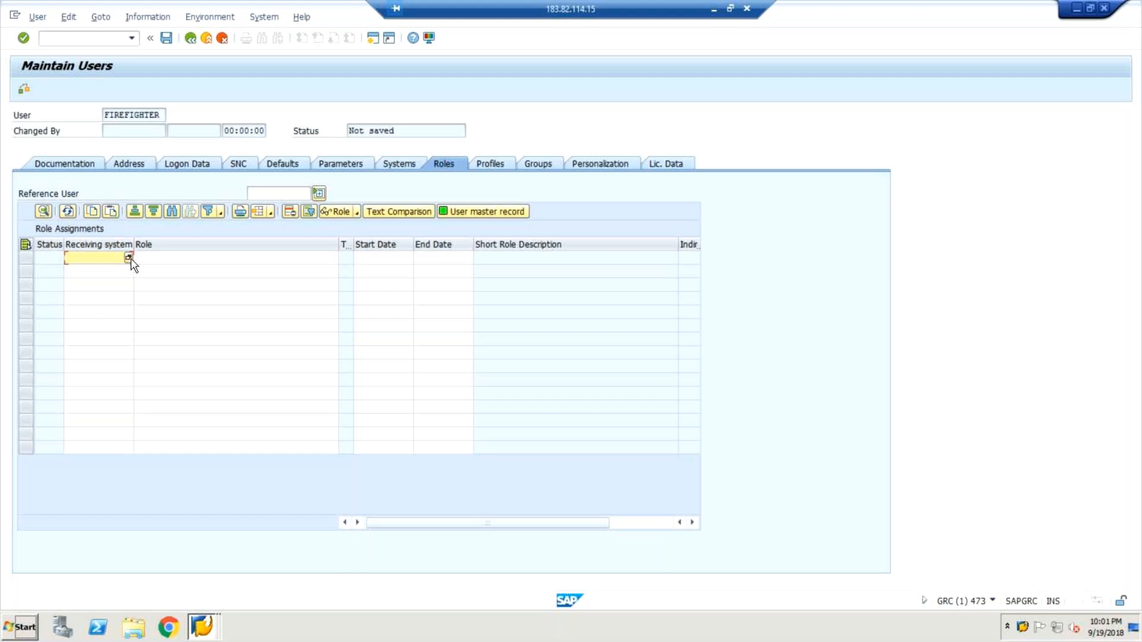
click(150, 261)
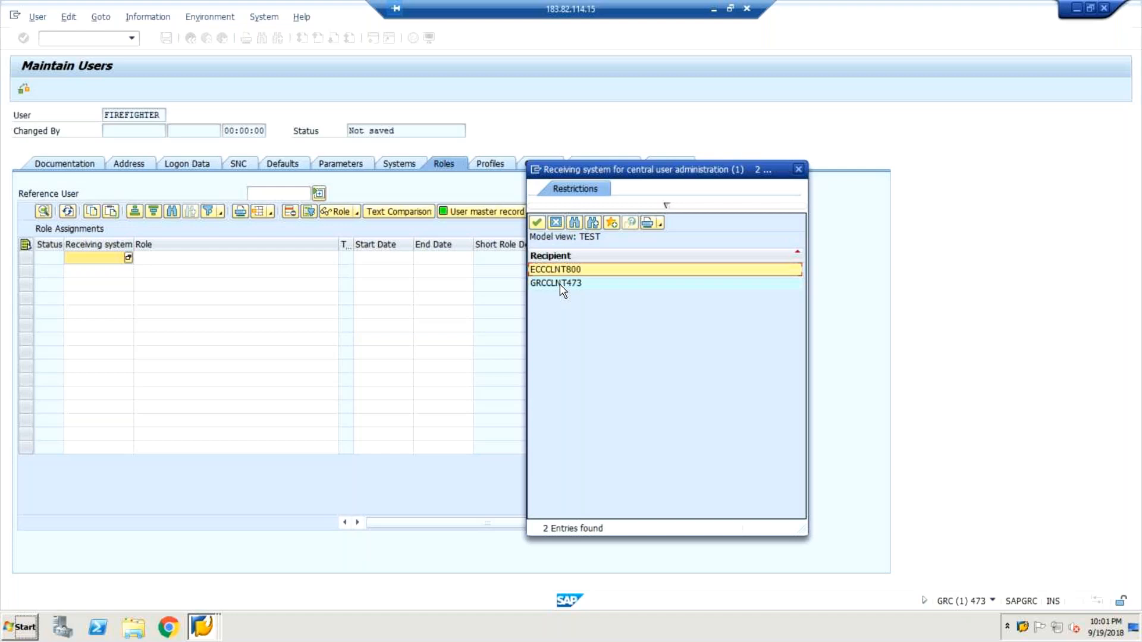
double_click(560, 284)
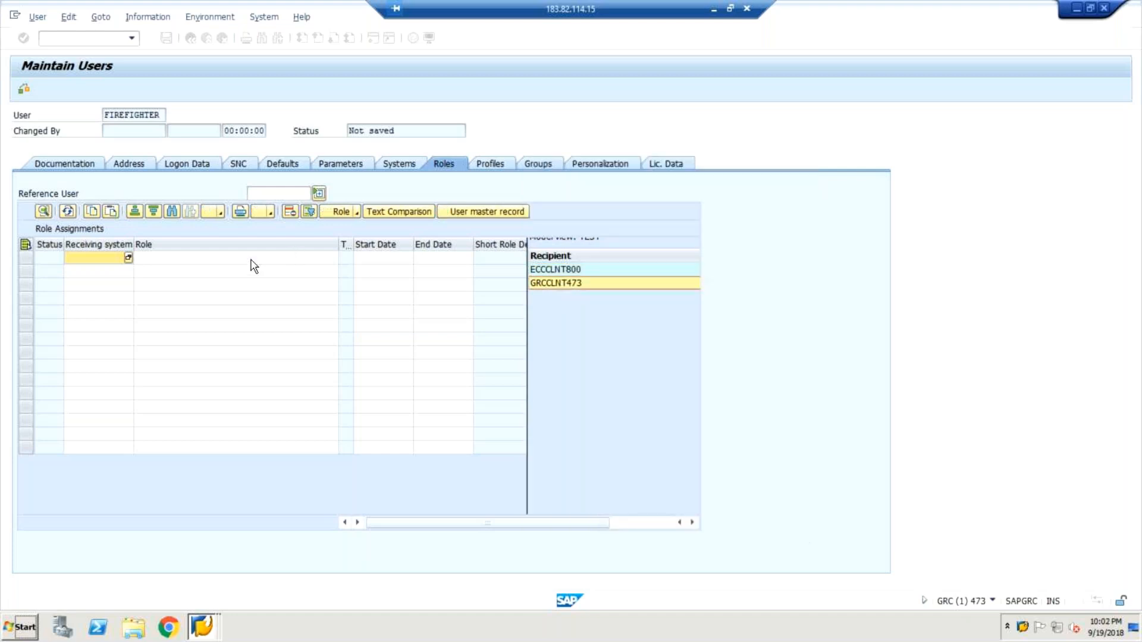
Search for single roles matching *GRAC* in receiving system GRCCLNT473 for the first role assignment.
click(230, 260)
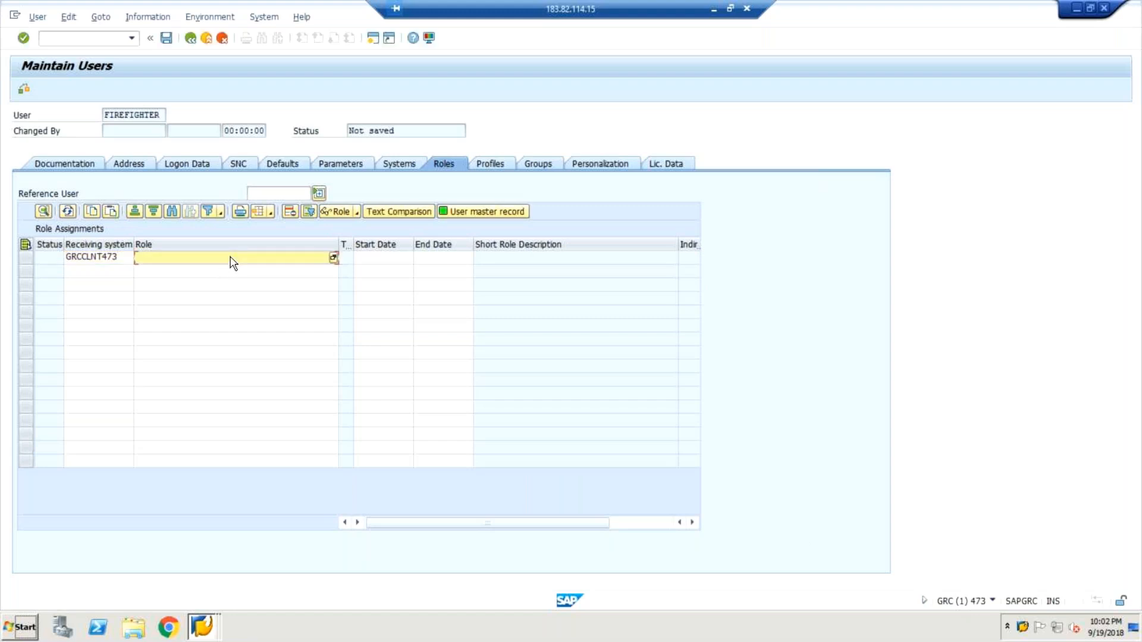
text(*grac8)
key(BackSpace)
text(*)
click(334, 258)
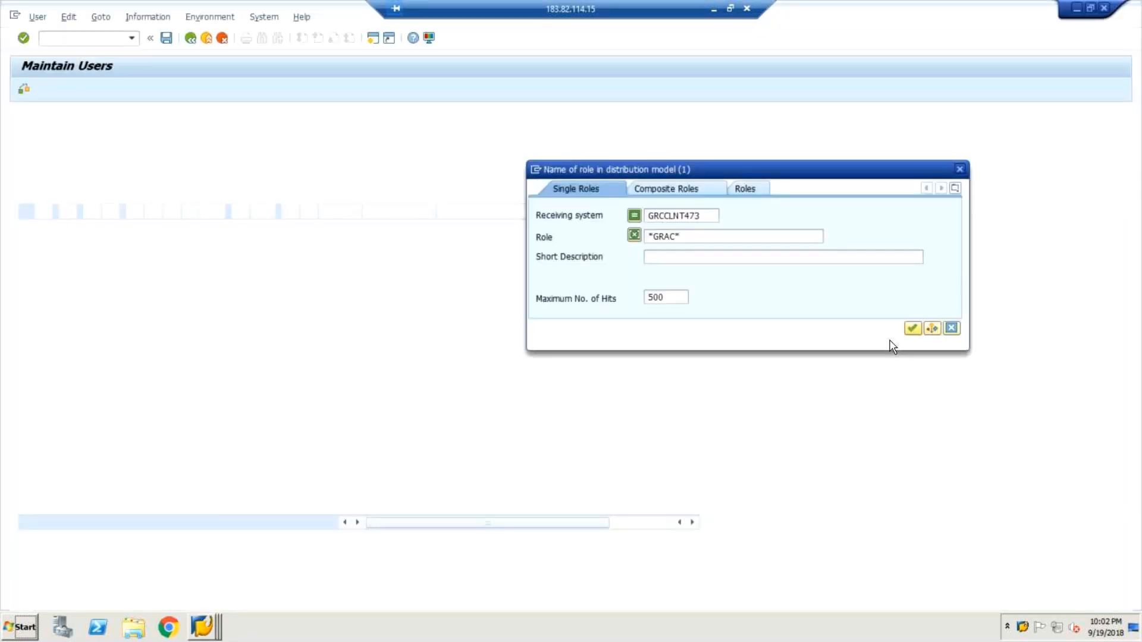
click(908, 330)
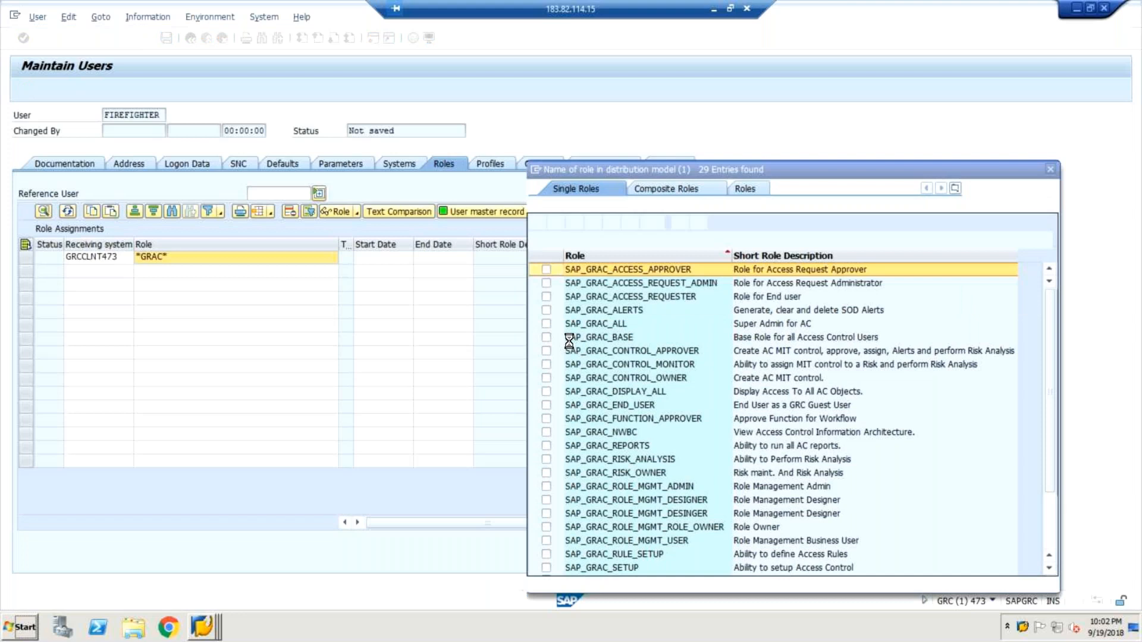
click(546, 325)
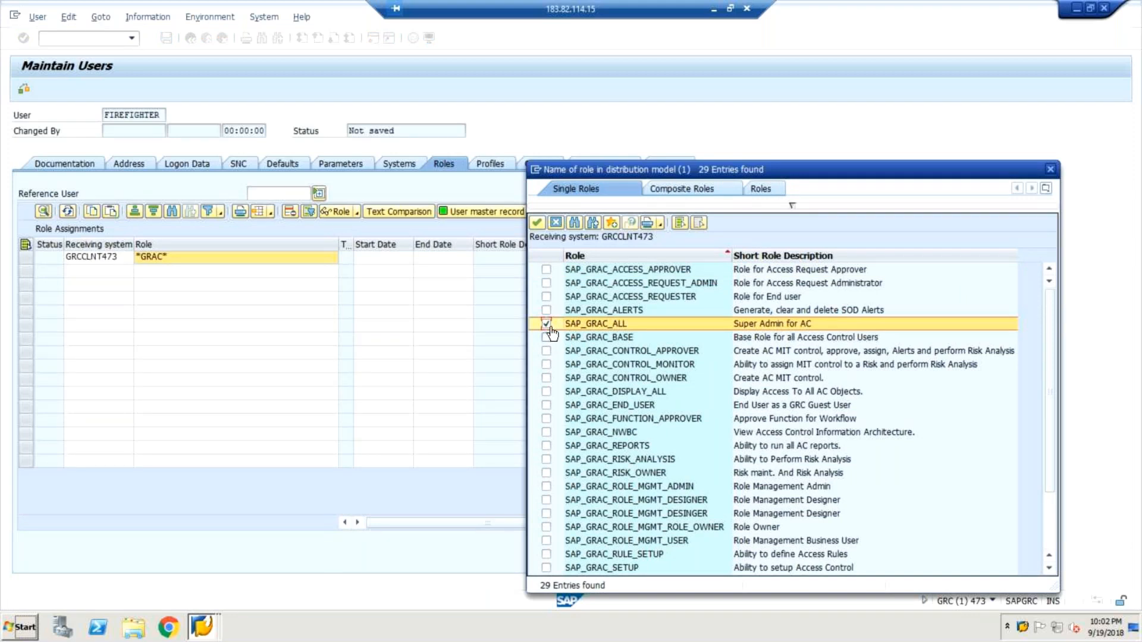
click(546, 337)
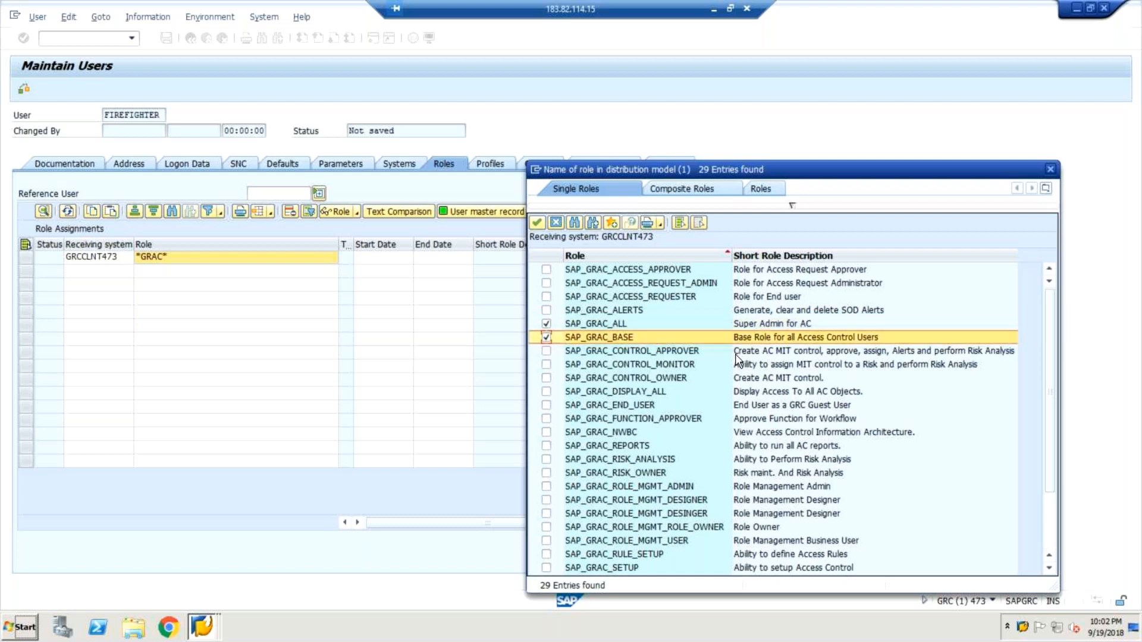
scroll(735, 354, down, 5)
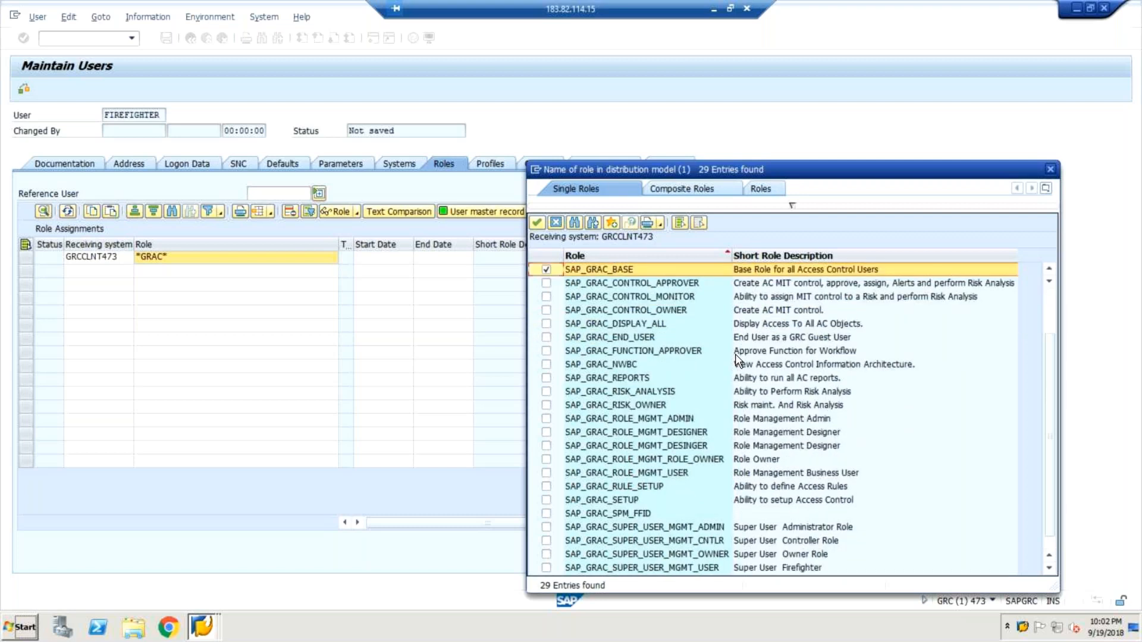
scroll(735, 354, down, 1)
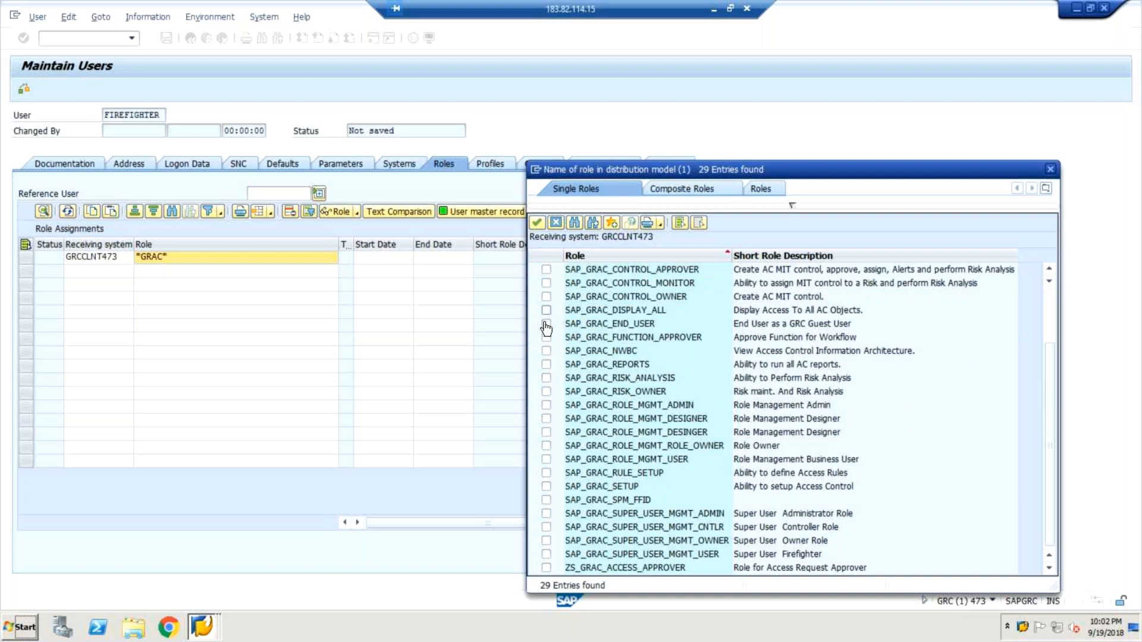
click(547, 324)
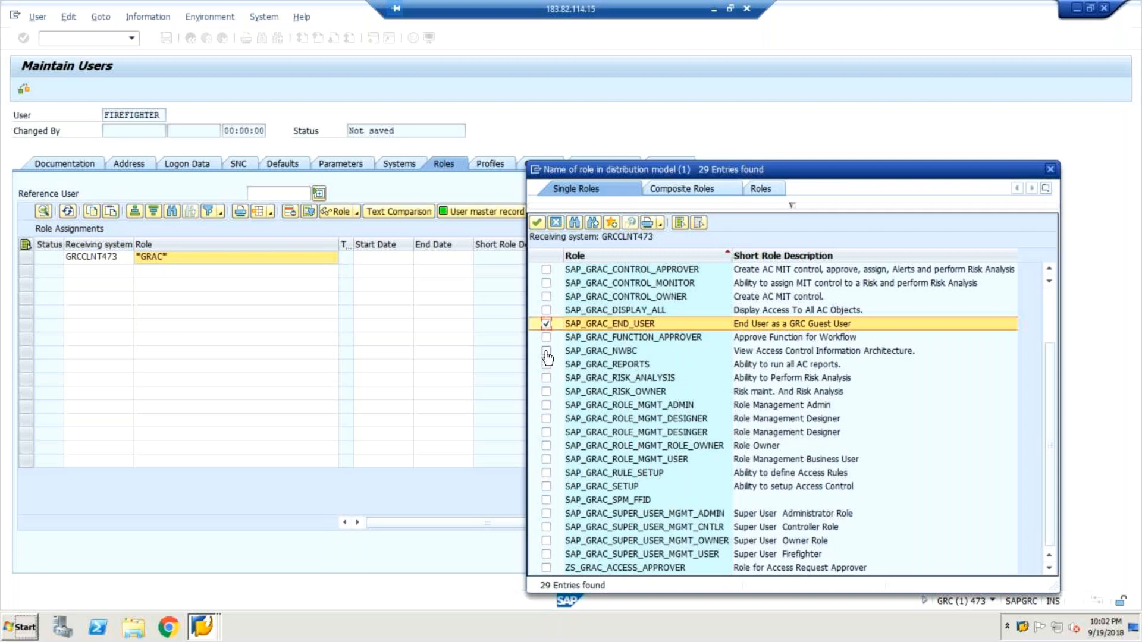
click(545, 325)
scroll(650, 325, up, 2)
click(546, 337)
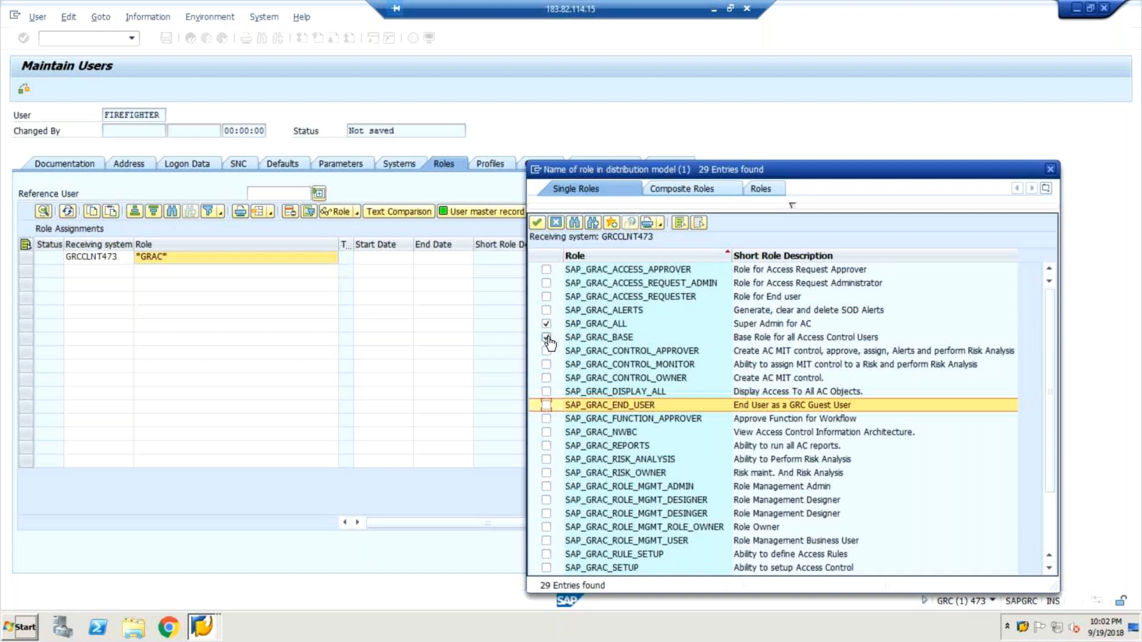
click(547, 337)
click(545, 324)
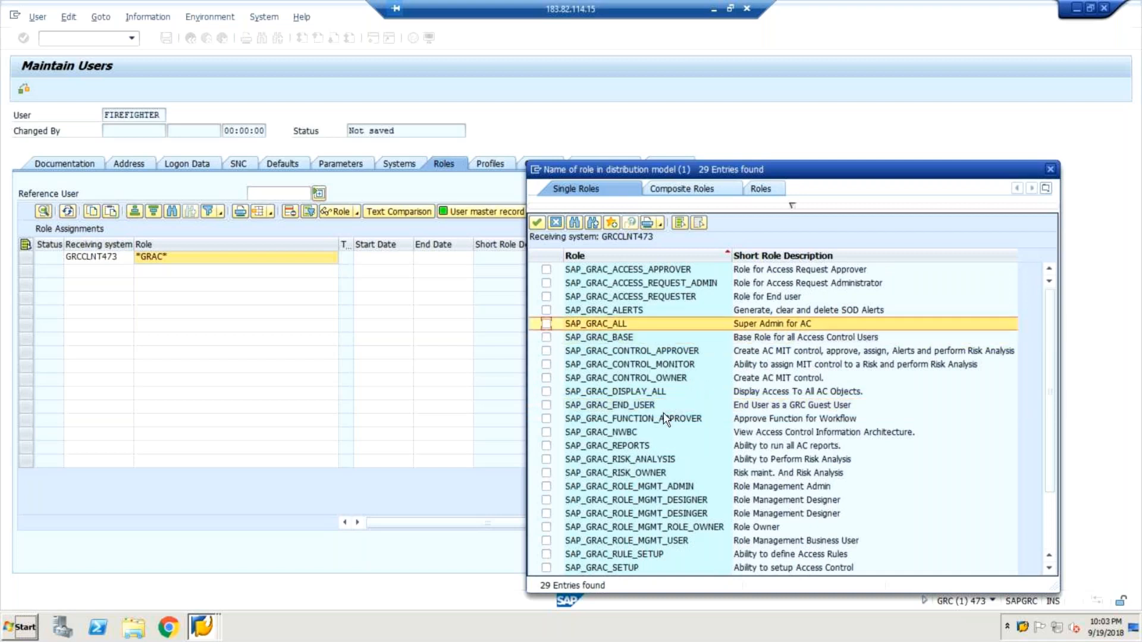
Assign the Super User Firefighter role SAP_GRAC_SUPER_USER_MGMT_USER to user FIREFIGHTER.
scroll(662, 412, down, 2)
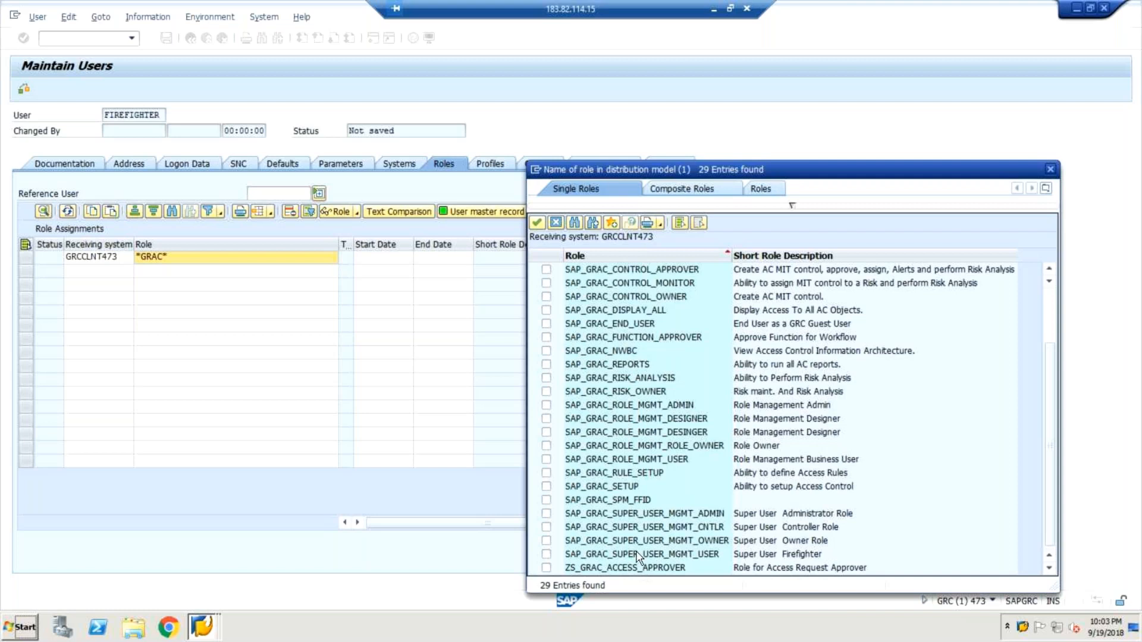
click(546, 501)
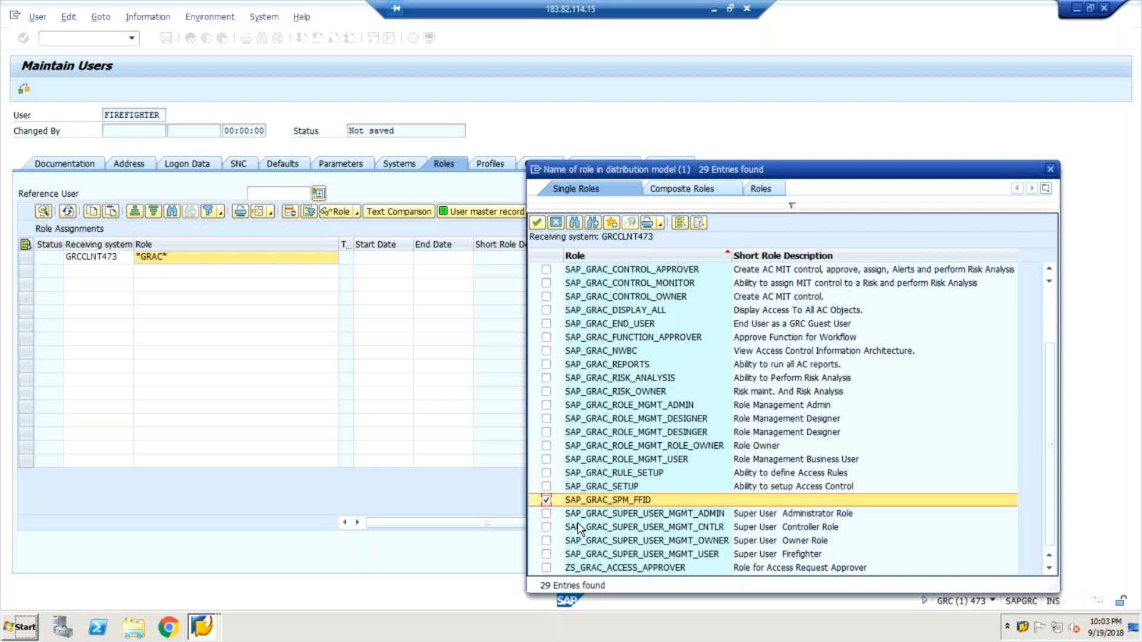
click(546, 501)
click(545, 558)
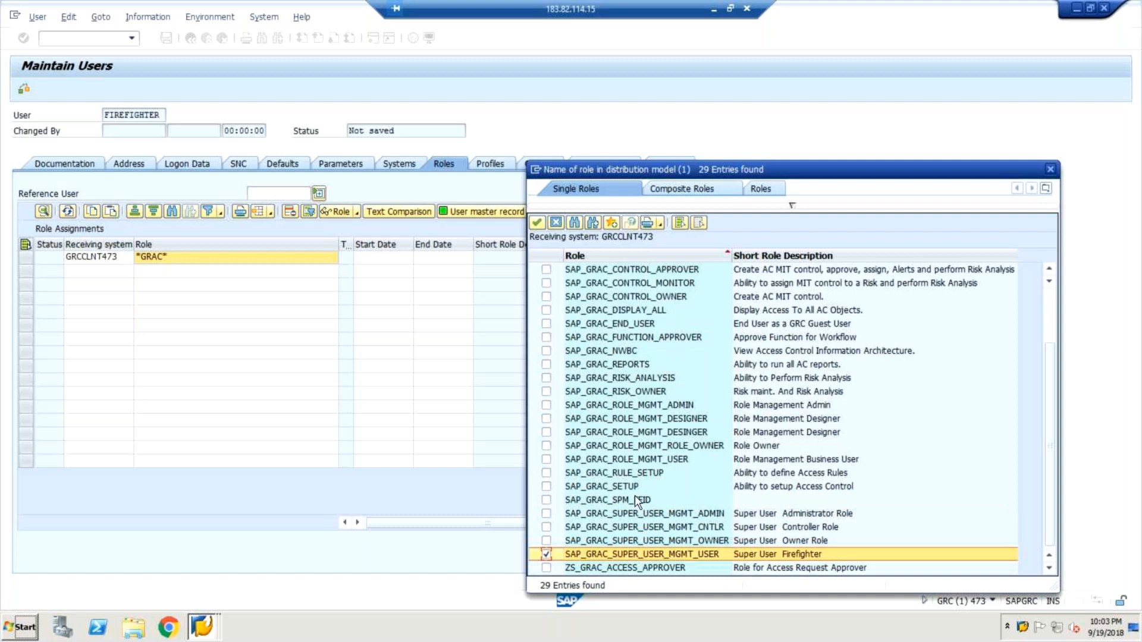
click(538, 223)
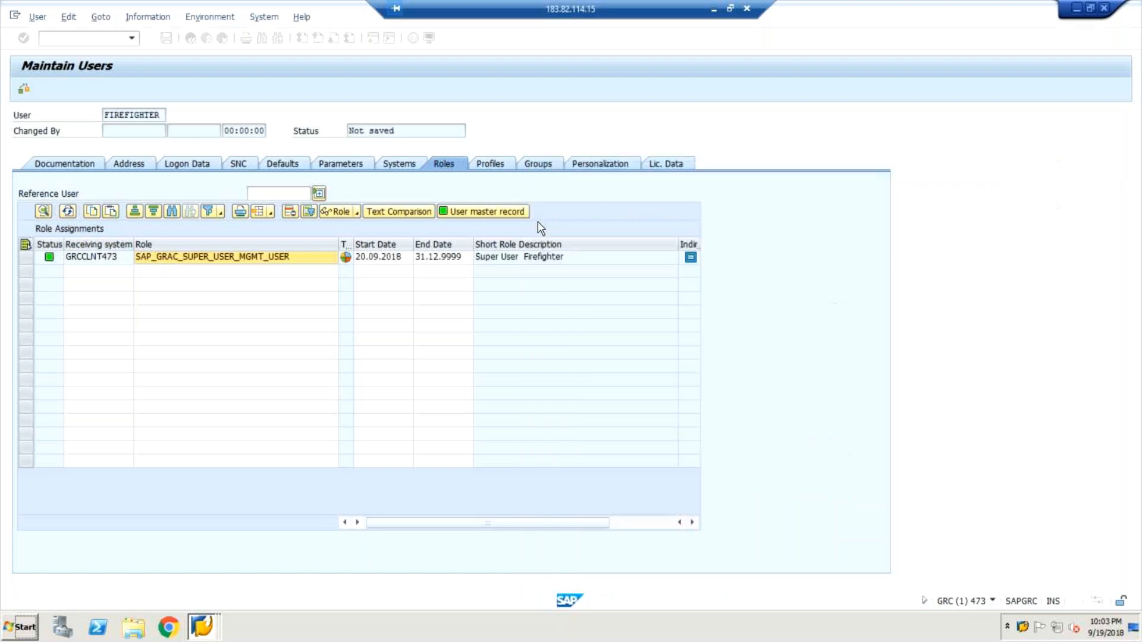
Add a second role assignment row for system GRCCLNT473 and search for single roles matching *GRC*.
click(122, 271)
text(grccln)
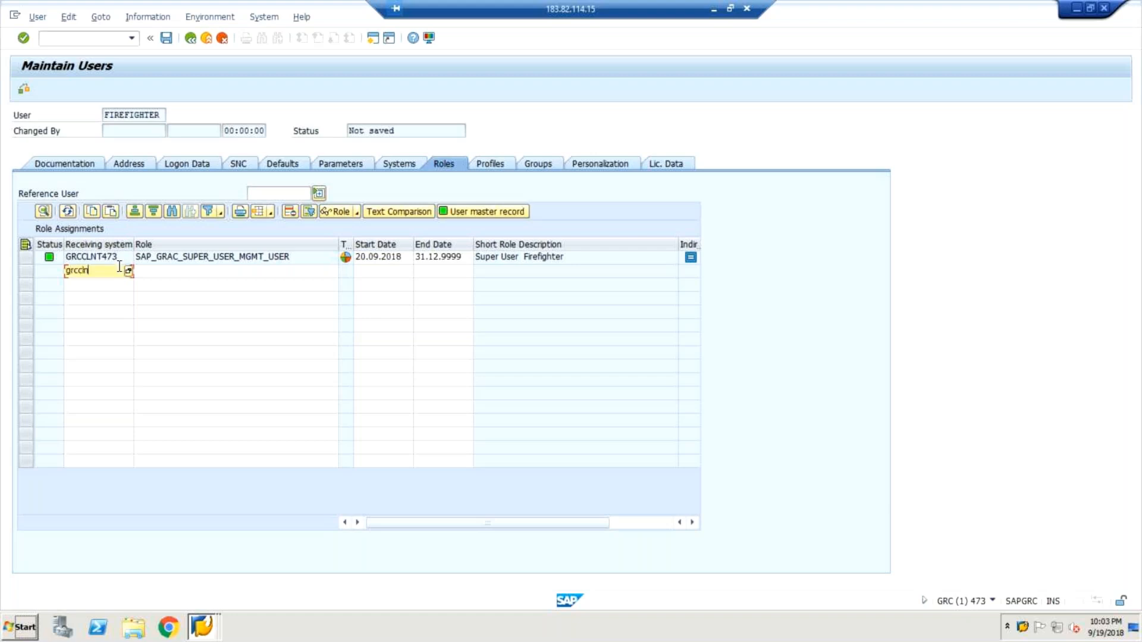
text(t473)
key(Tab)
text(*grc*)
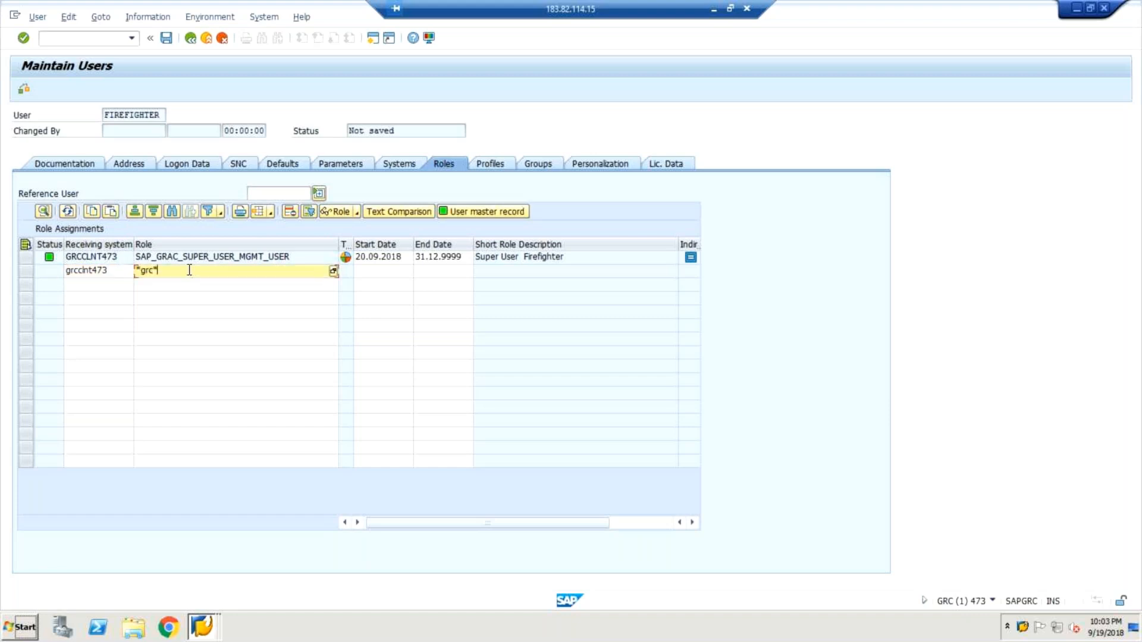
click(334, 272)
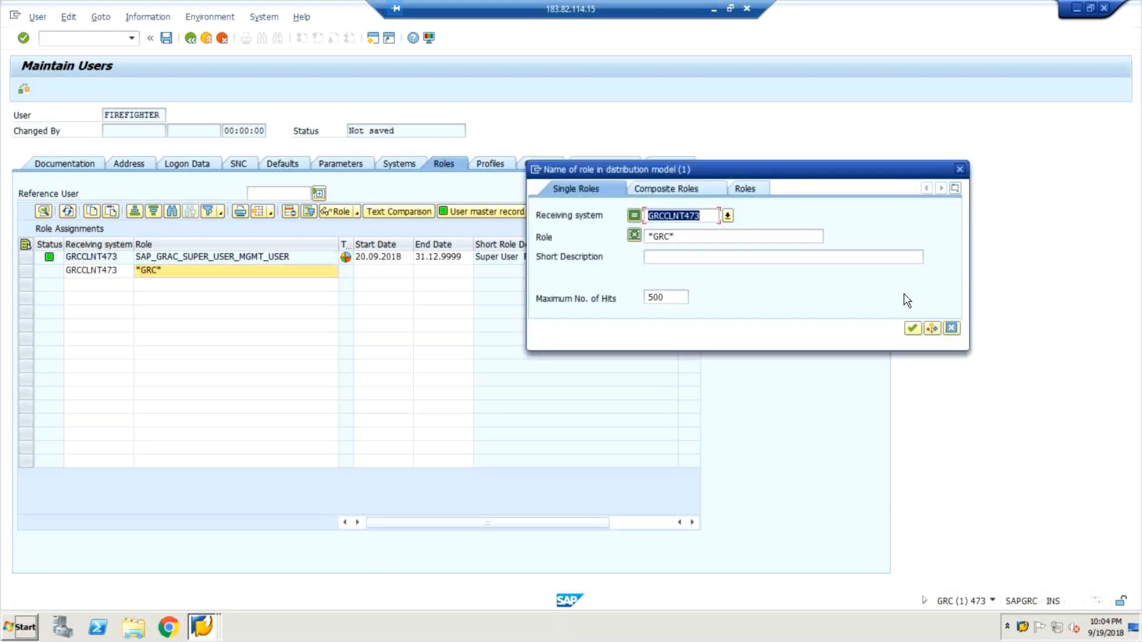
click(912, 328)
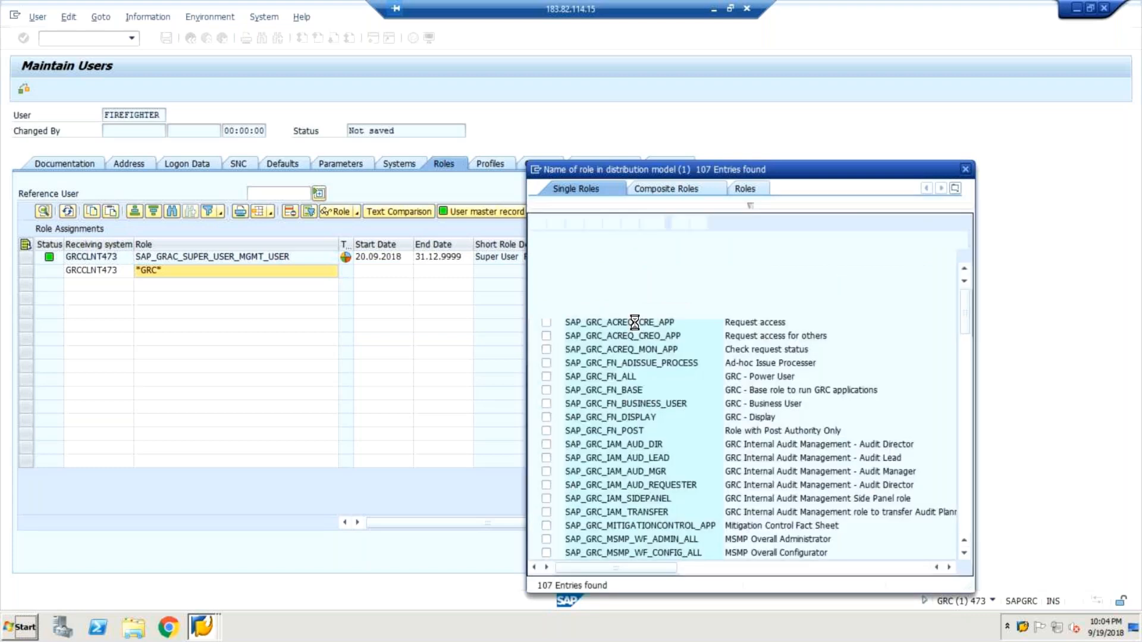
Assign roles SAP_GRC_FN_ALL, SAP_GRC_FN_BASE, SAP_GRC_FN_BUSINESS_USER and SAP_GRC_NWBC, and save user FIREFIGHTER.
click(546, 378)
click(546, 391)
click(547, 406)
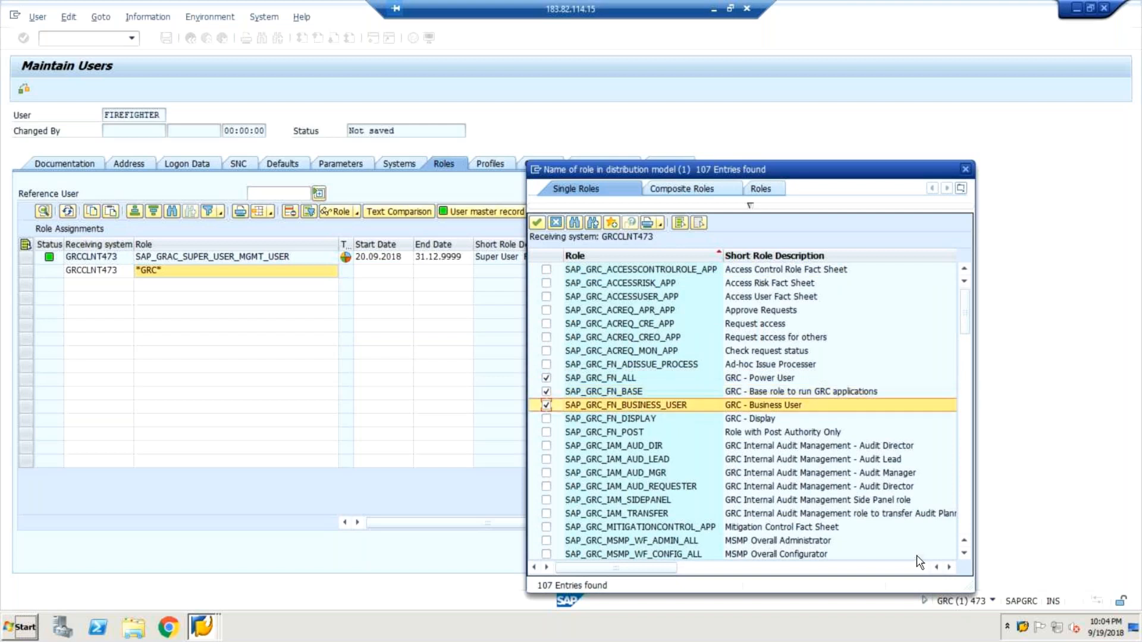
click(964, 554)
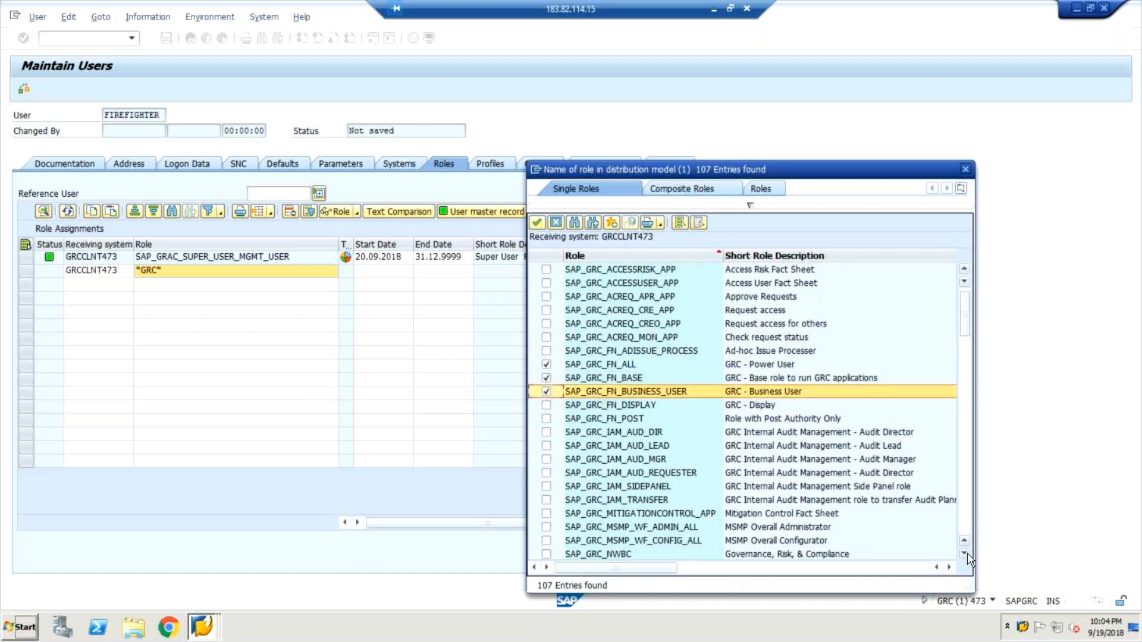
double_click(964, 554)
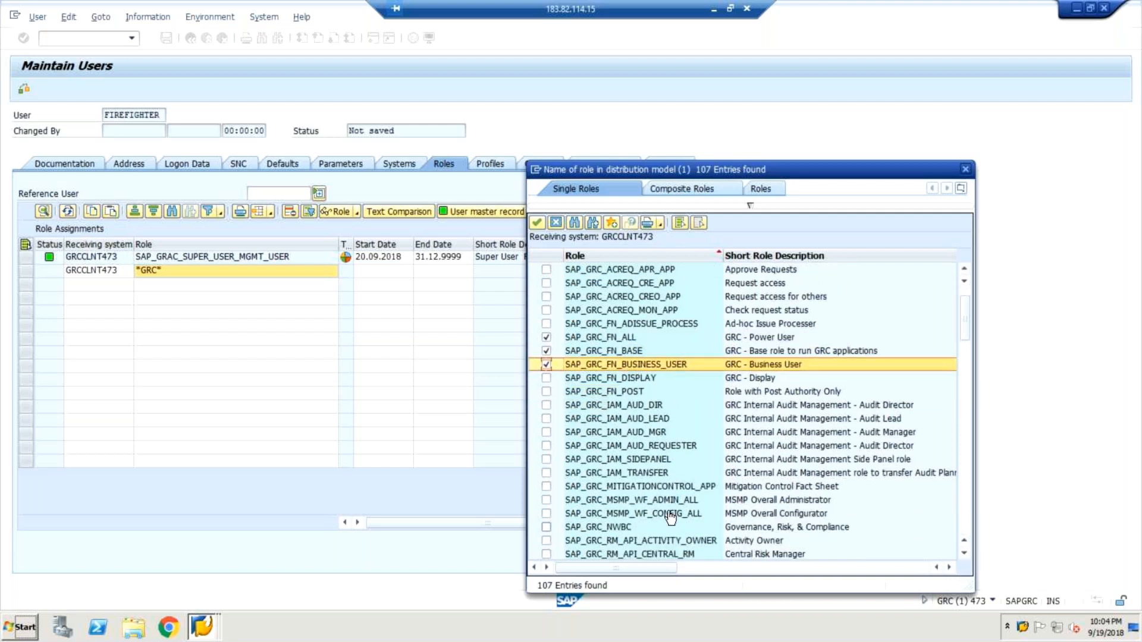
click(546, 527)
click(537, 222)
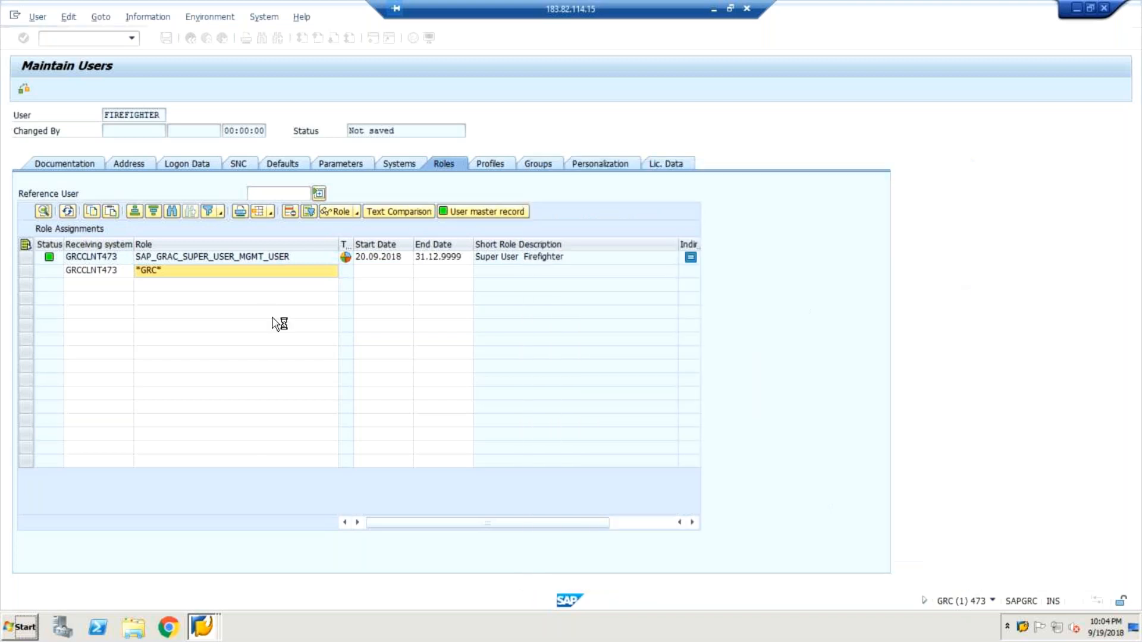
click(167, 39)
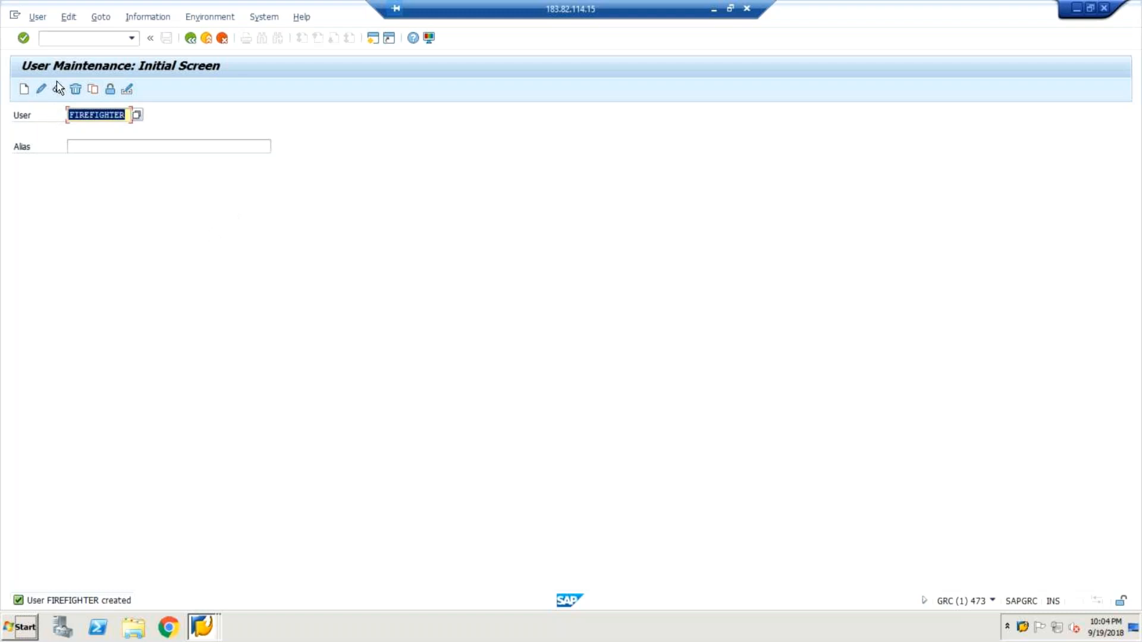
Copy user FIREFIGHTER to a new user FIREFIGHTERC, keeping the default parts selected.
click(94, 89)
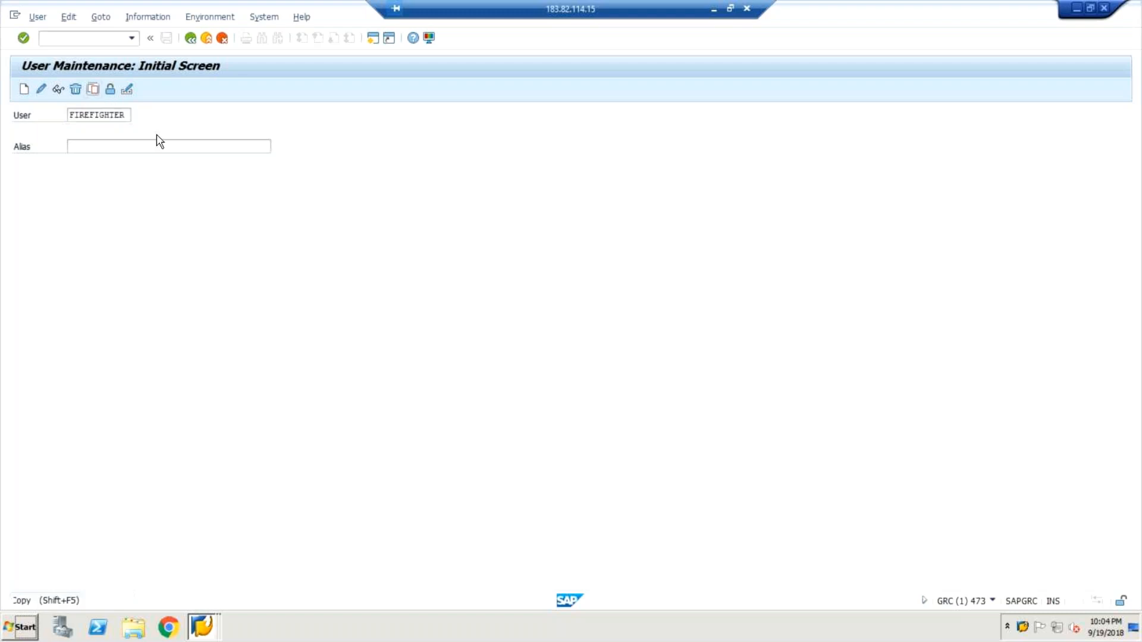
click(273, 279)
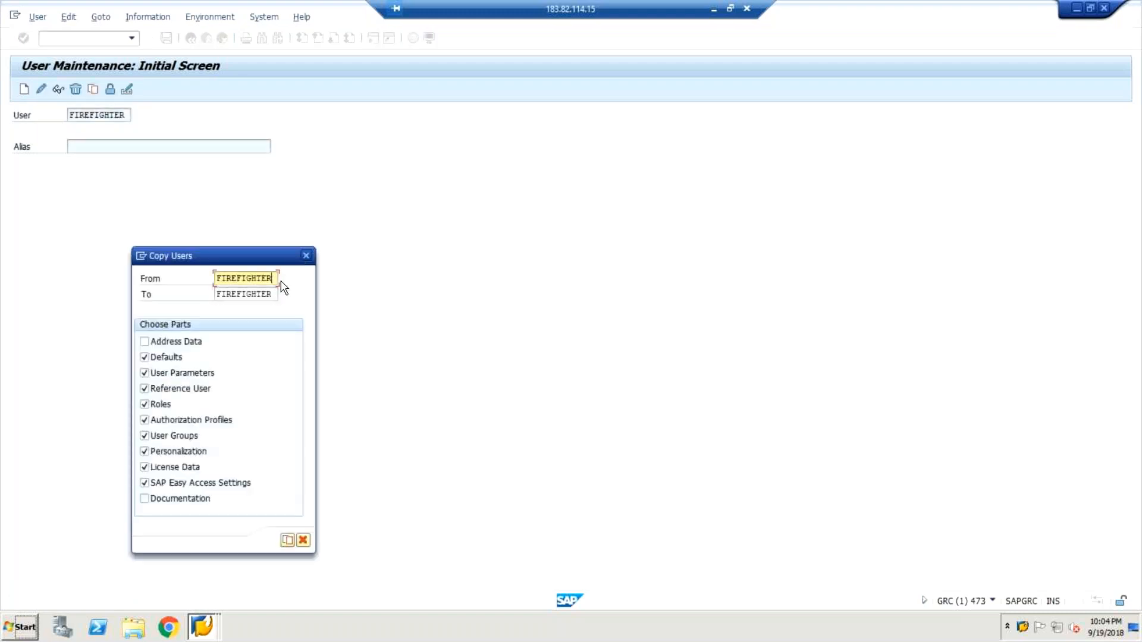
click(277, 294)
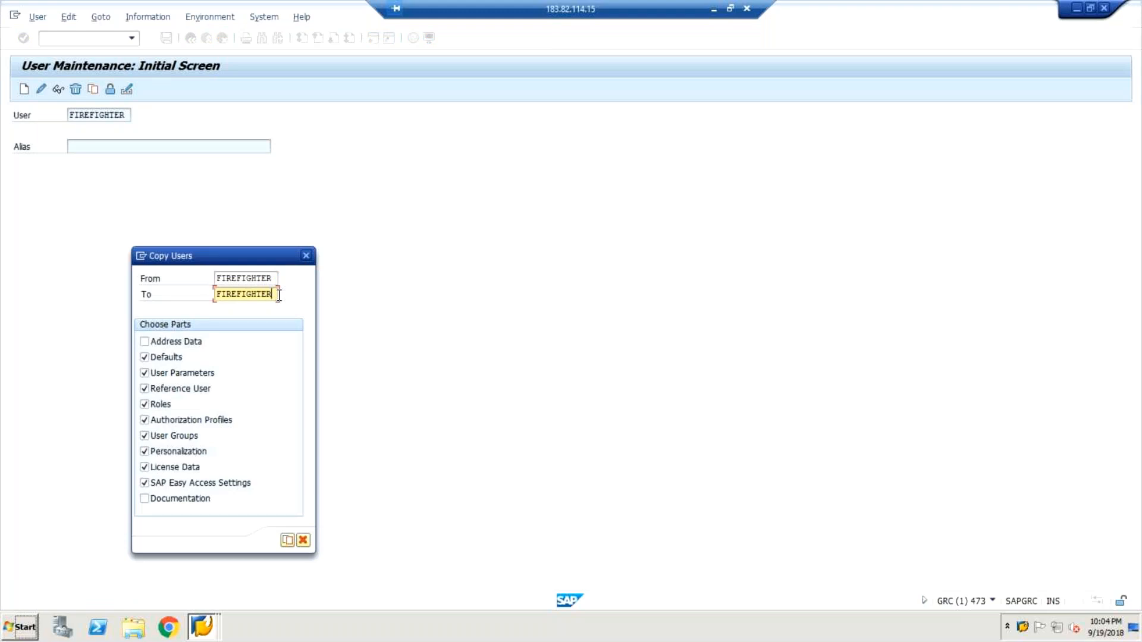
key(BackSpace)
key(BackSpace)
key(BackSpace)
key(BackSpace)
key(BackSpace)
key(BackSpace)
key(BackSpace)
text(_CONT)
key(BackSpace)
key(BackSpace)
key(BackSpace)
key(BackSpace)
key(BackSpace)
key(BackSpace)
text(E)
key(BackSpace)
text(eFIGHJTER)
key(BackSpace)
key(BackSpace)
key(BackSpace)
key(BackSpace)
key(BackSpace)
text(HTERC)
click(288, 542)
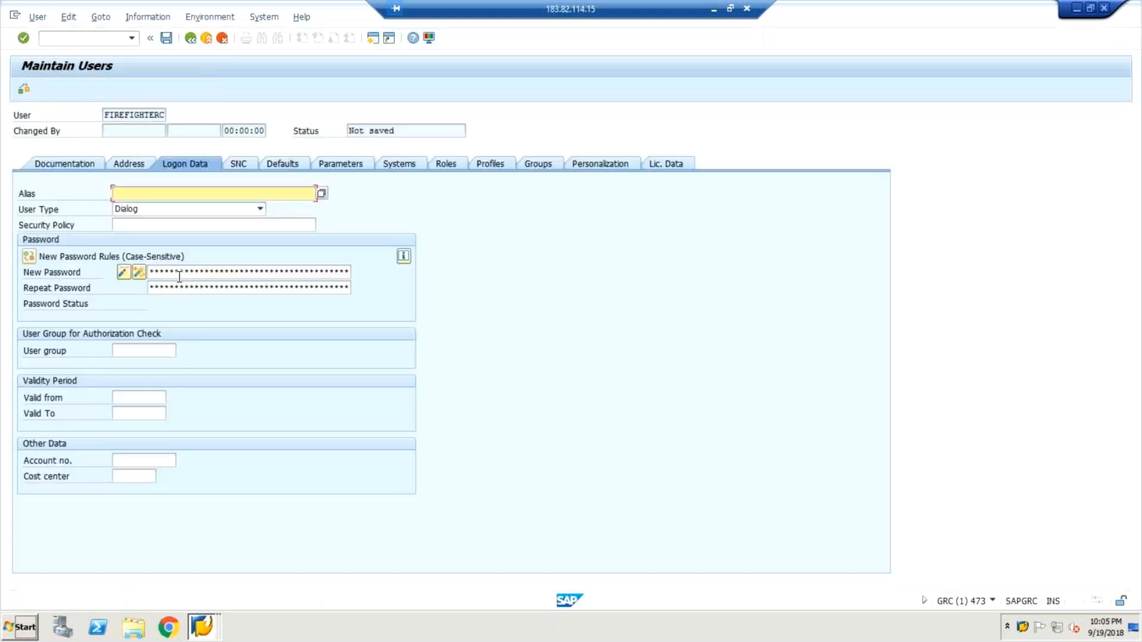
Enter and repeat the initial password in the logon data of user FIREFIGHTERC.
click(182, 269)
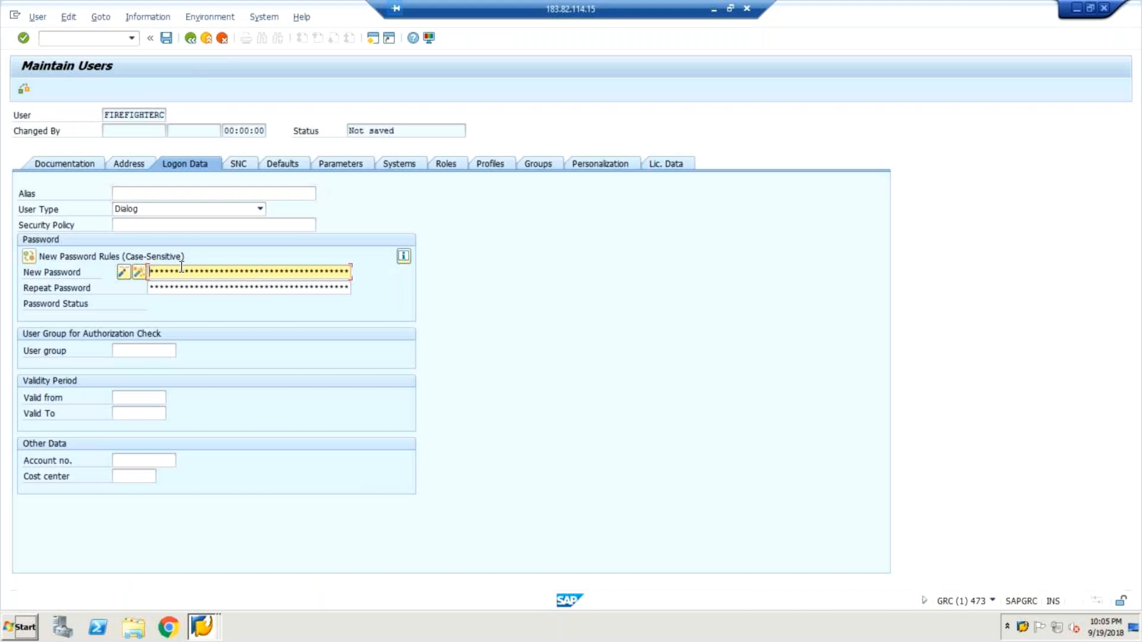
key(Tab)
text(****)
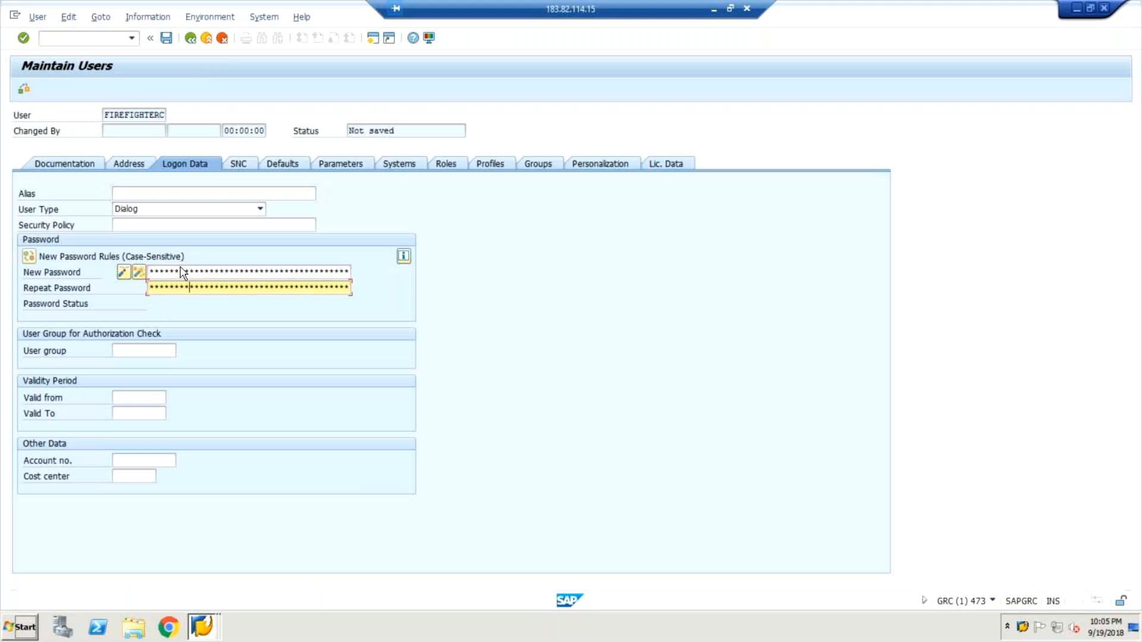
key(Return)
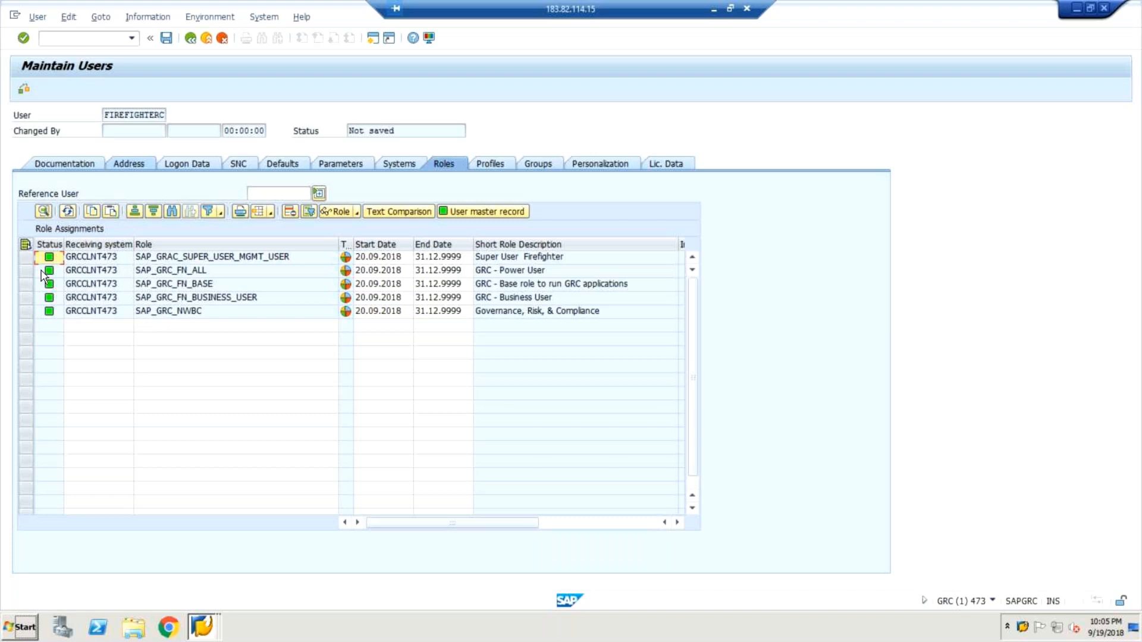
Remove role SAP_GRAC_SUPER_USER_MGMT_USER from user FIREFIGHTERC and search for single roles matching *GRAC* in a new assignment row.
click(26, 258)
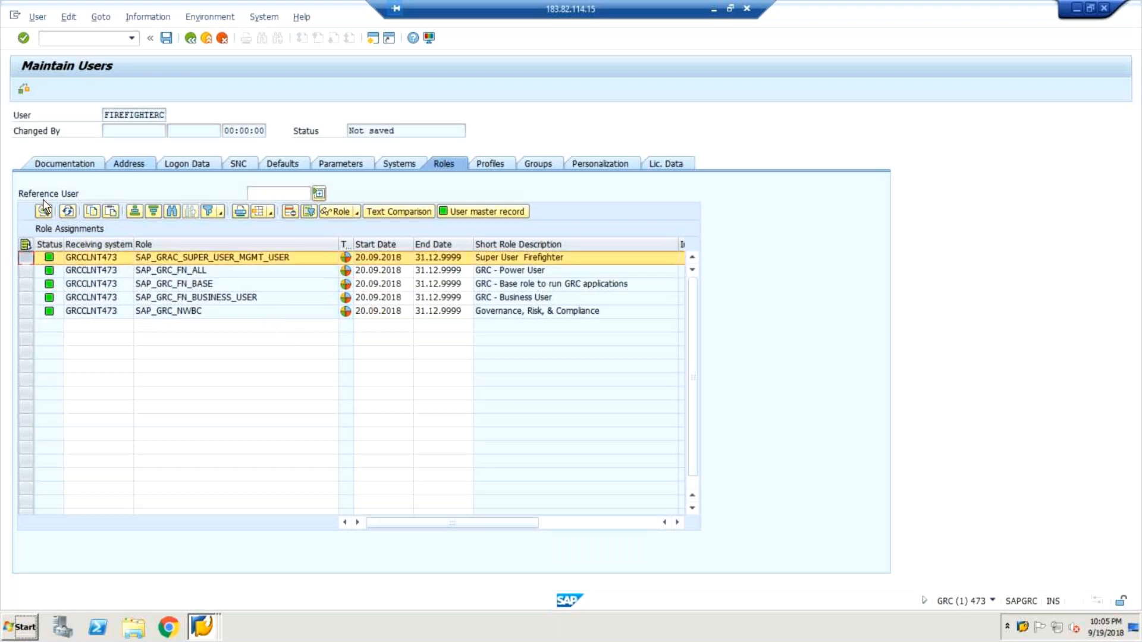
click(290, 214)
click(200, 313)
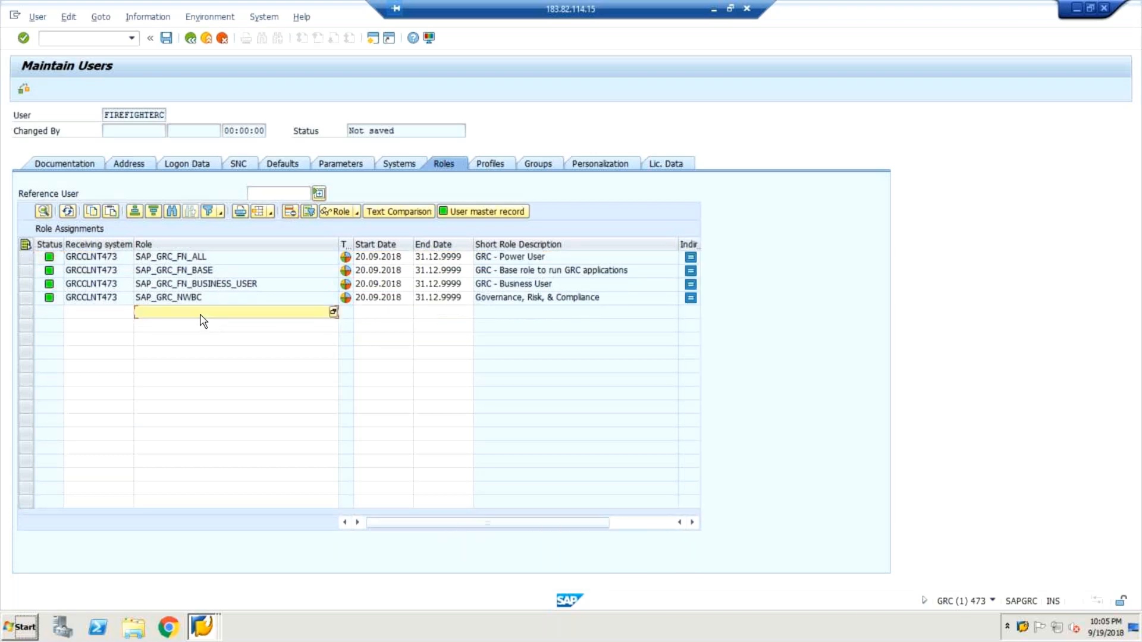
text(*grad)
key(BackSpace)
text(c*)
click(333, 312)
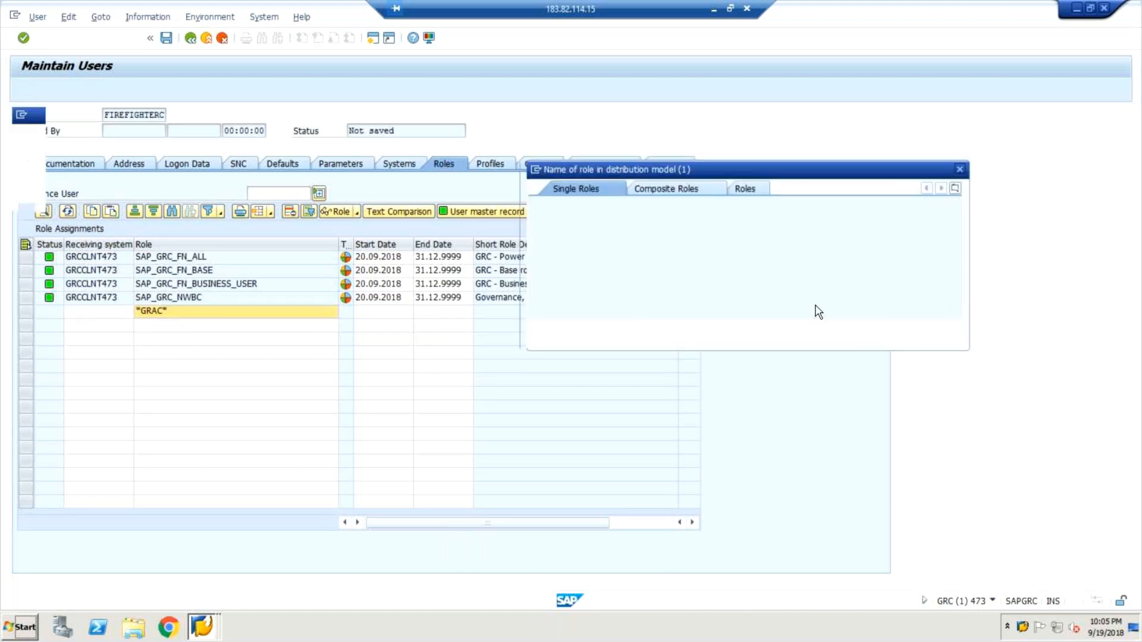
click(914, 329)
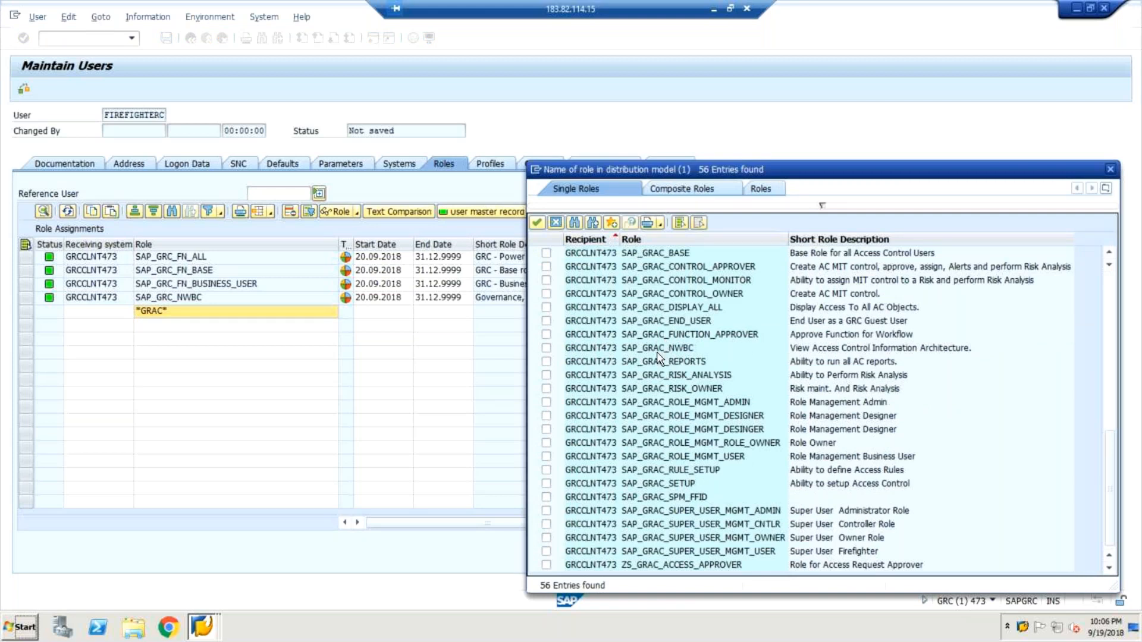
Assign the GRCCLNT473 role SAP_GRAC_SUPER_USER_MGMT_CNTLR and save user FIREFIGHTERC.
click(845, 530)
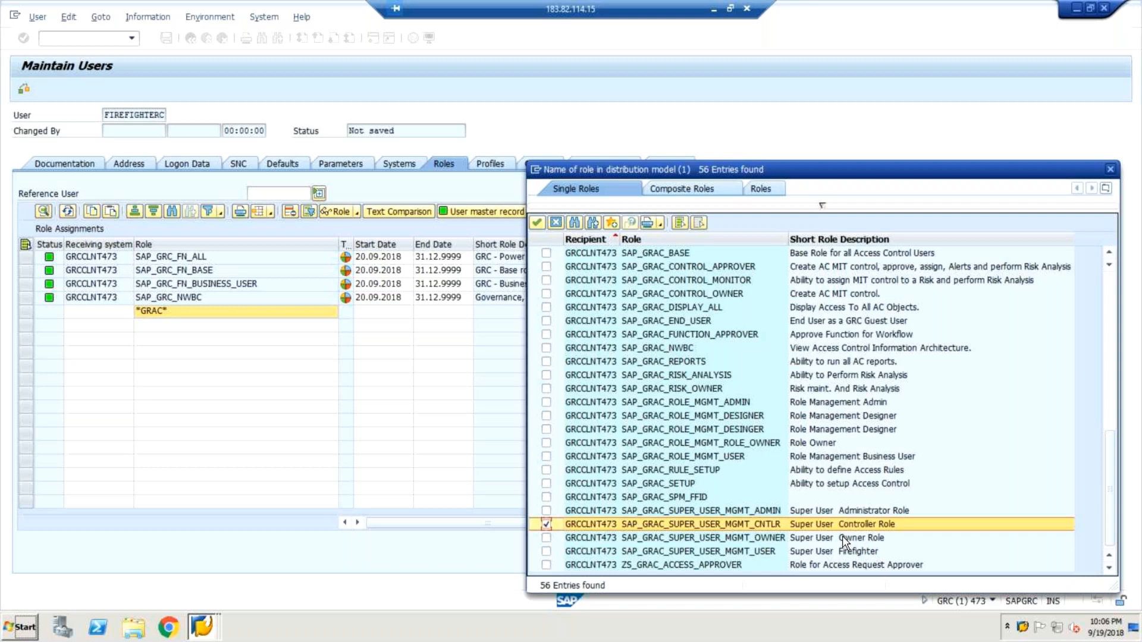
click(537, 224)
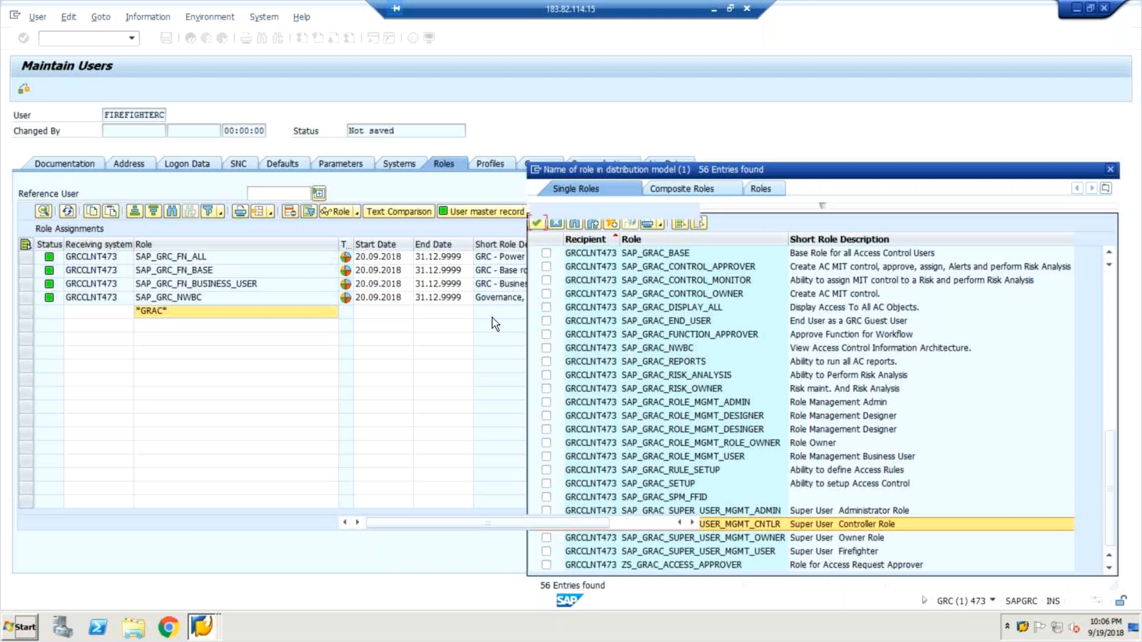
key(ctrl+s)
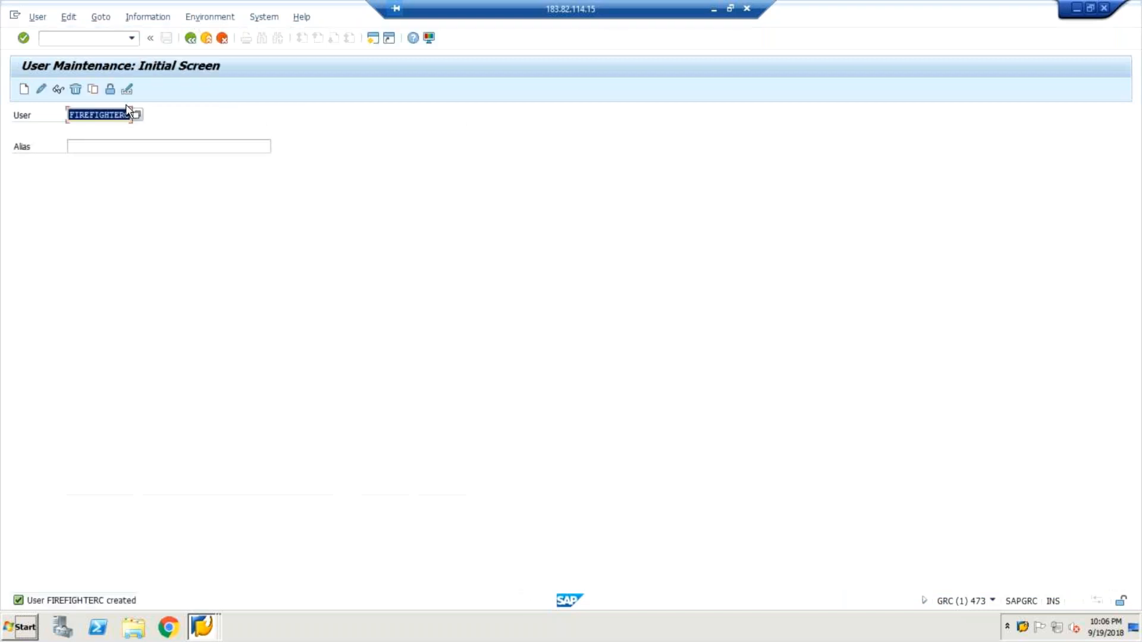
Copy user FIREFIGHTERC to a new user FIREFIGHTERO, keeping the default parts selected.
click(94, 91)
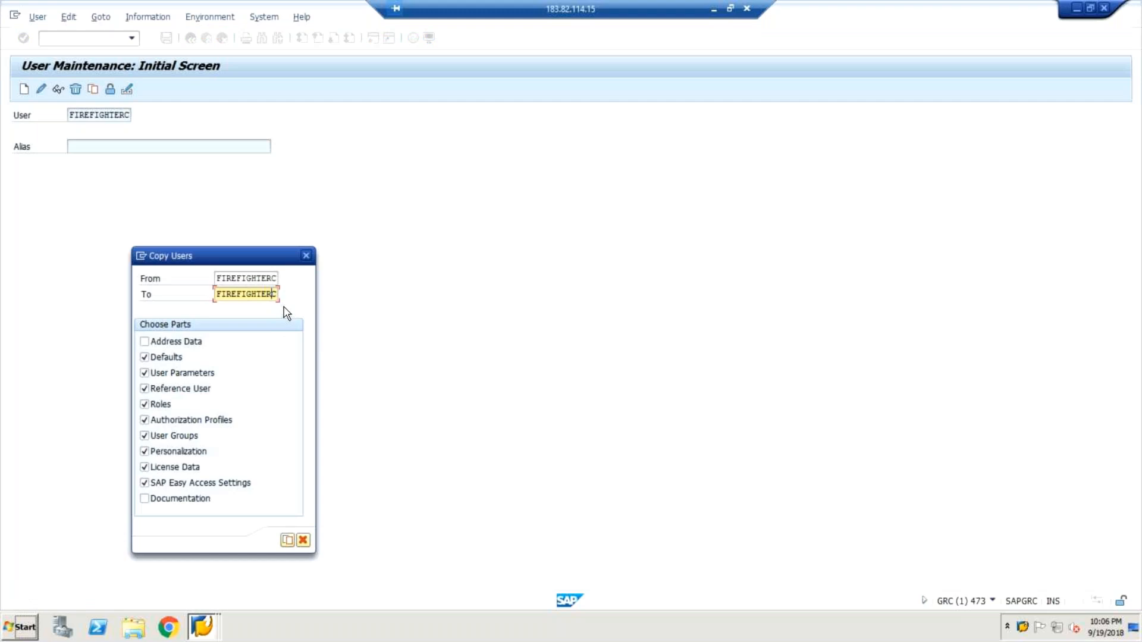
text(FIREFIGHTERO)
click(287, 540)
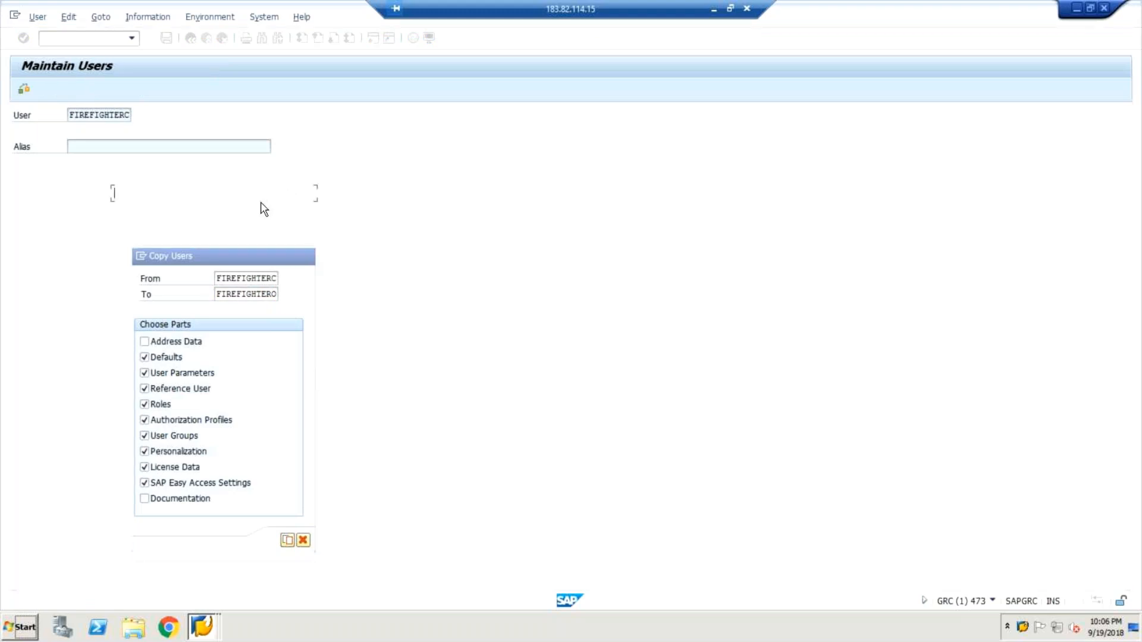
Enter and repeat the initial password in the logon data of user FIREFIGHTERO.
click(199, 270)
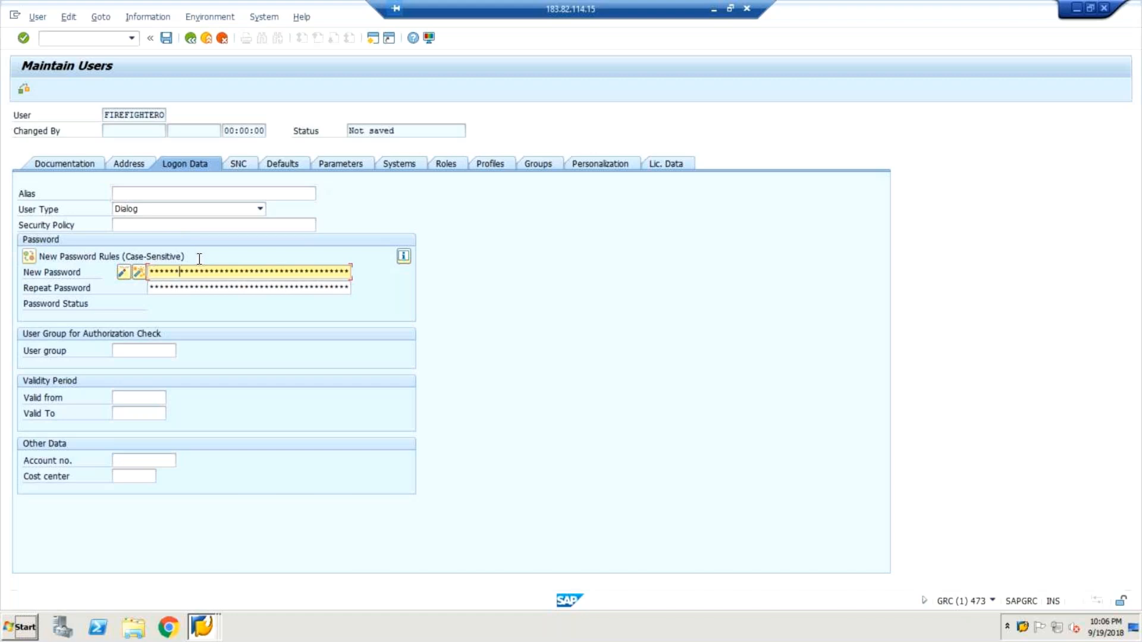
text(********)
key(Tab)
text(***)
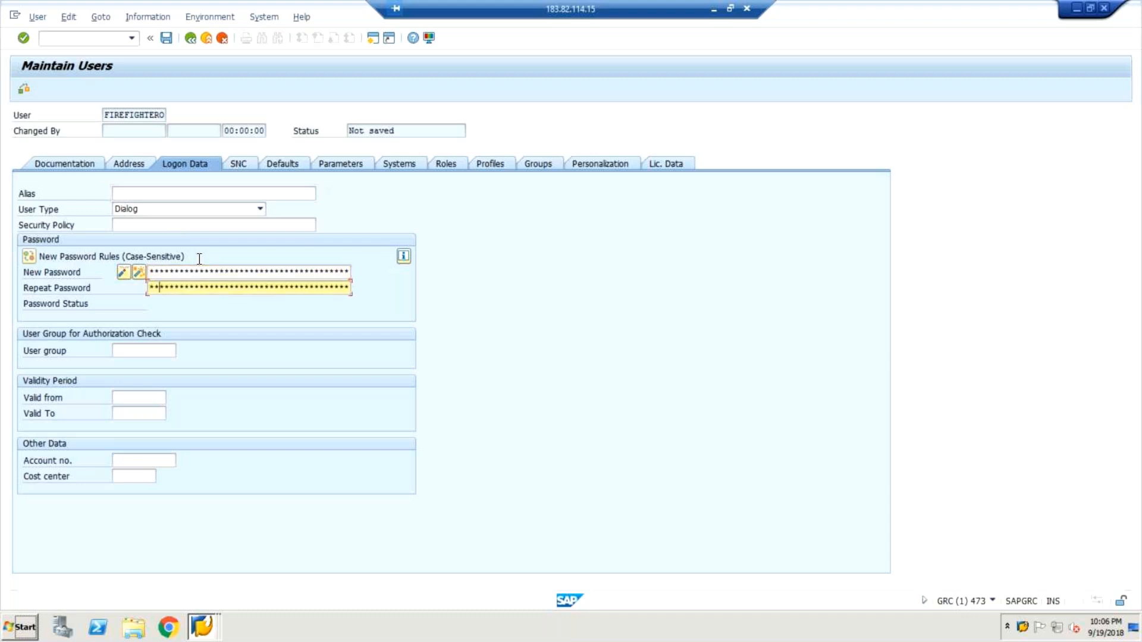
key(Return)
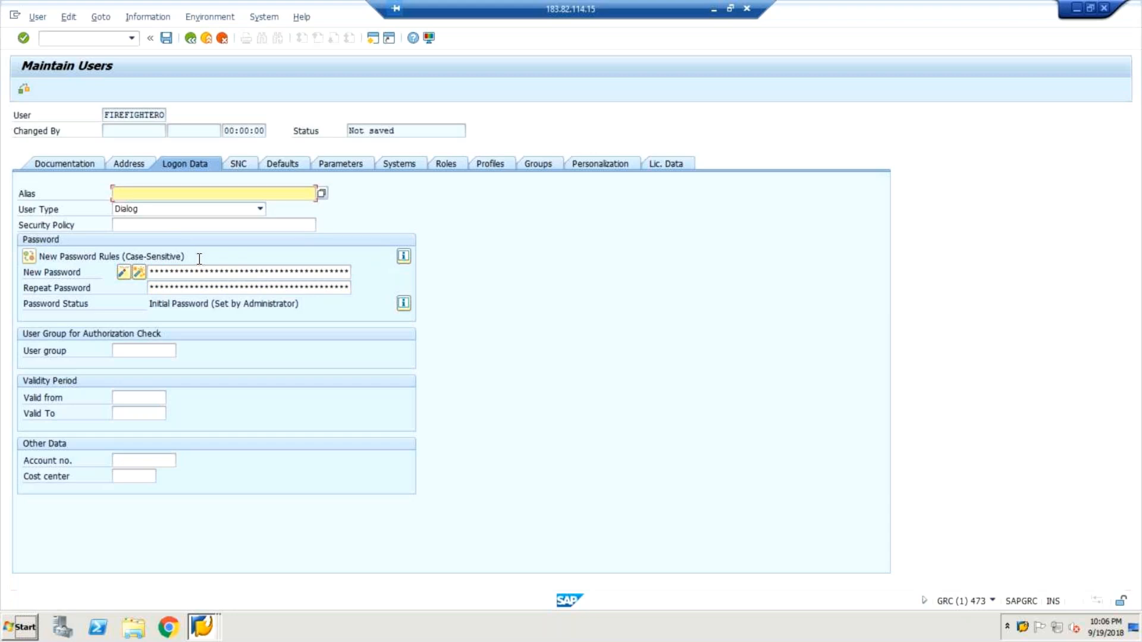
Remove the copied role SAP_GRAC_SUPER_USER_MGMT_CNTLR from the role assignments of user FIREFIGHTERO.
click(450, 164)
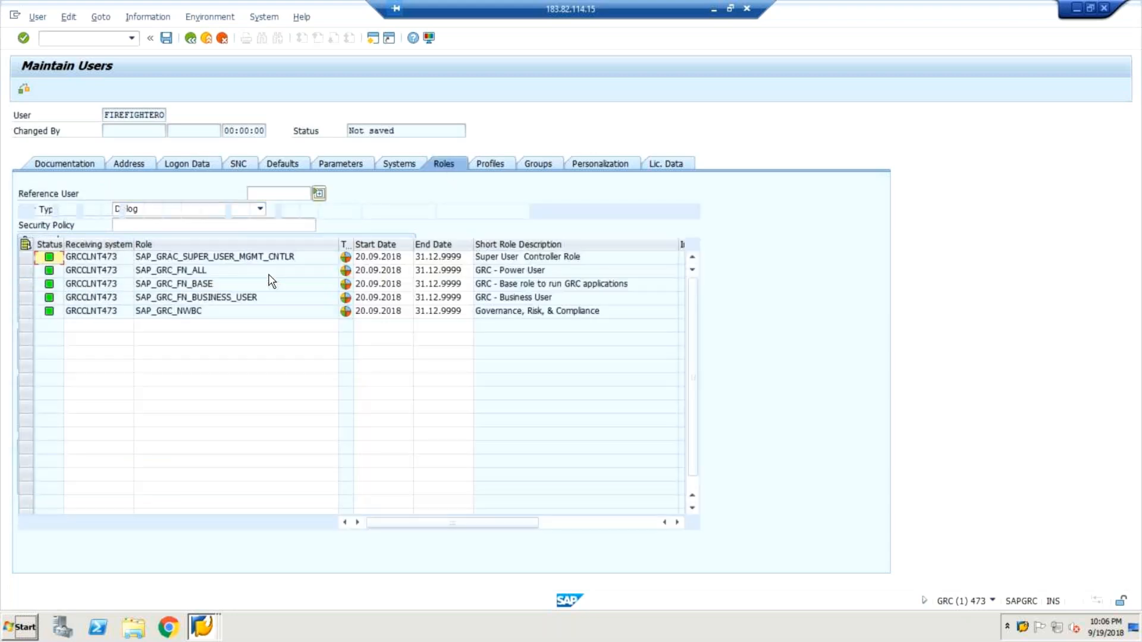
click(28, 258)
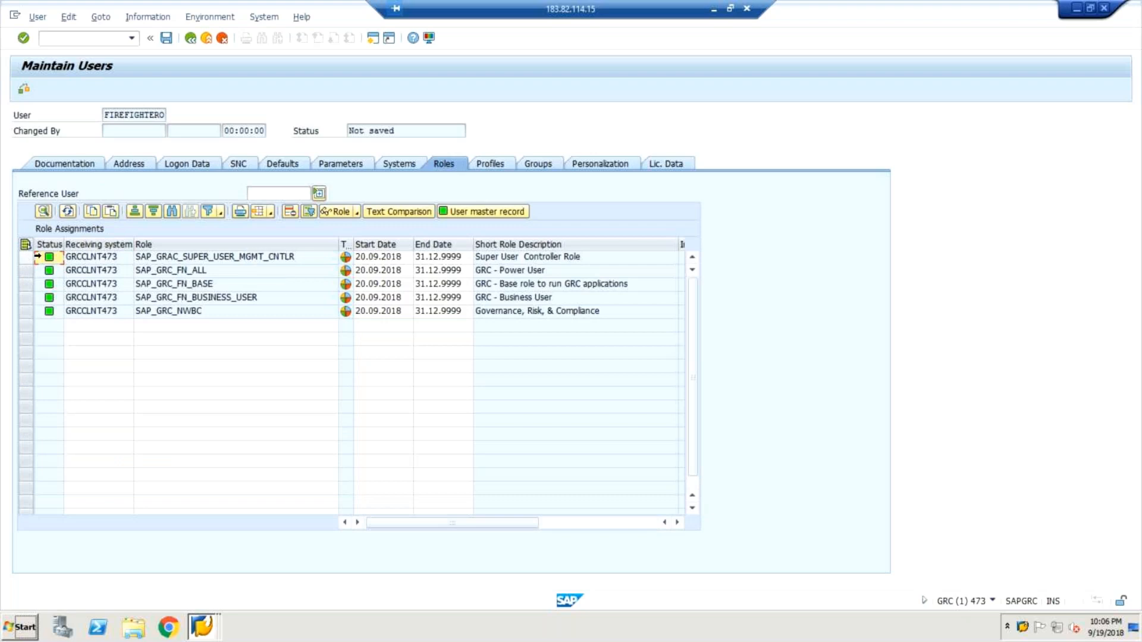
click(297, 258)
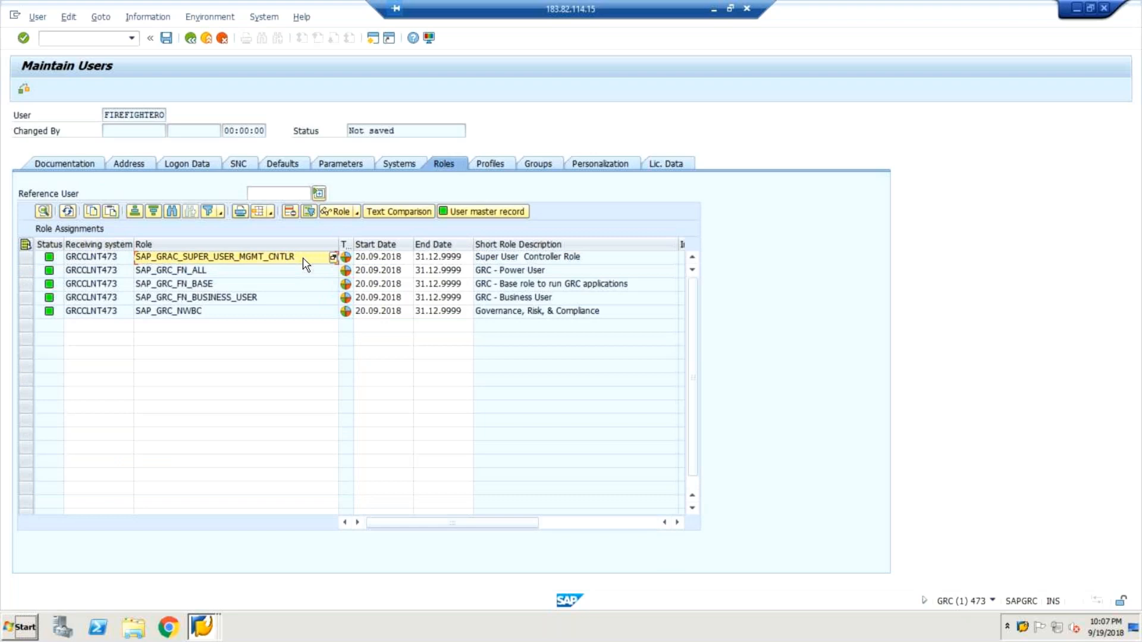
click(26, 258)
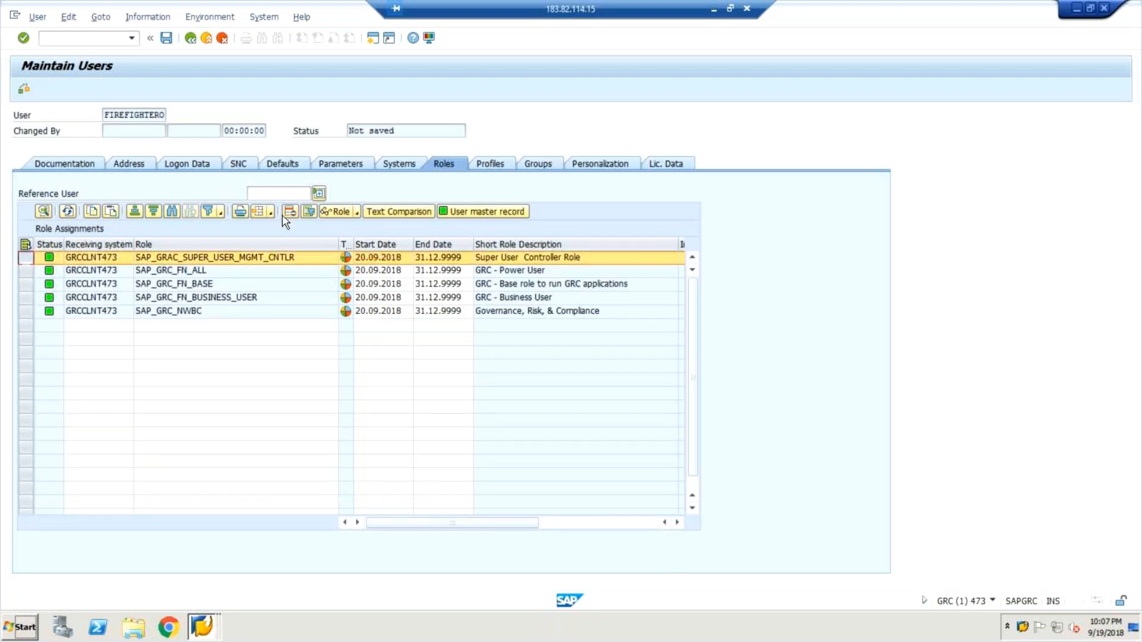
click(289, 212)
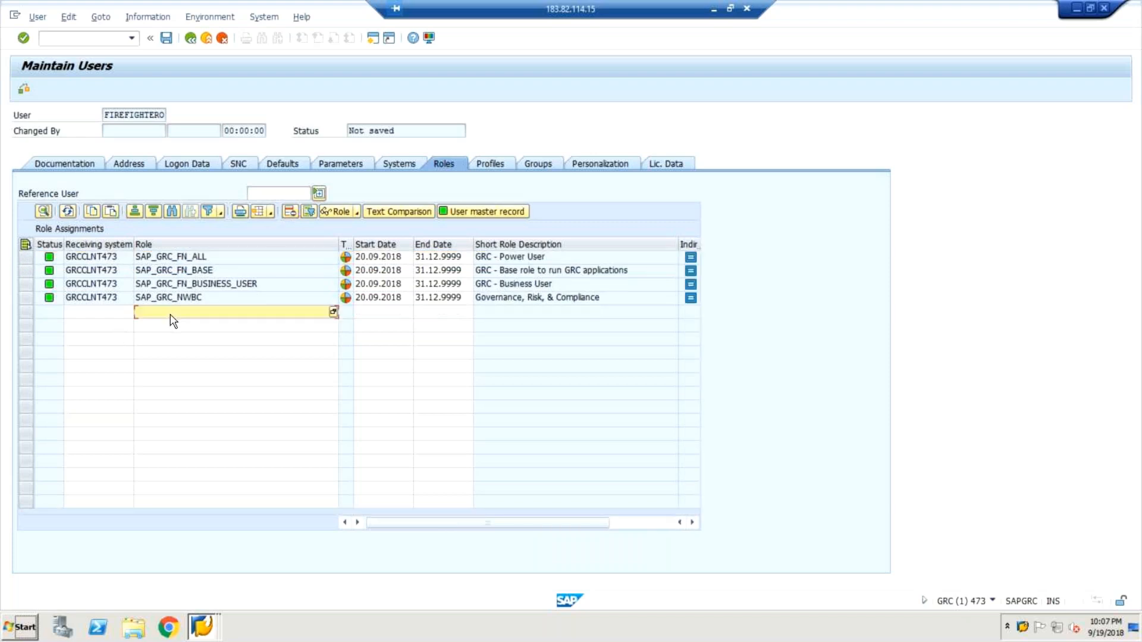
Search for single roles matching *GRAC* in a new role assignment row of user FIREFIGHTERO.
text(*grad)
text(*)
key(F4)
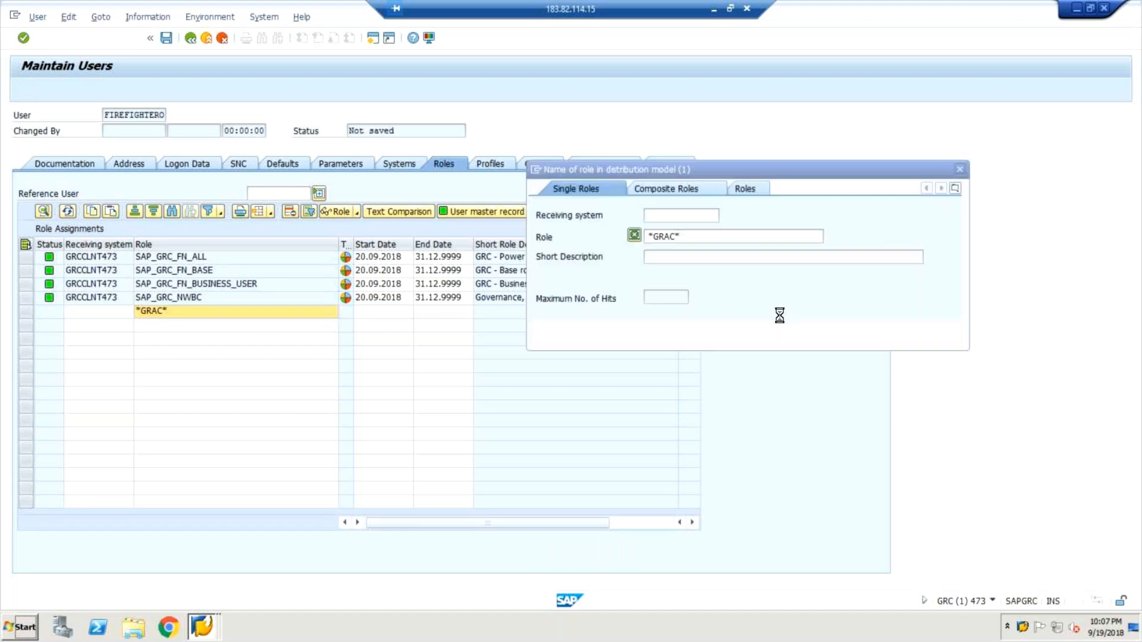
click(909, 329)
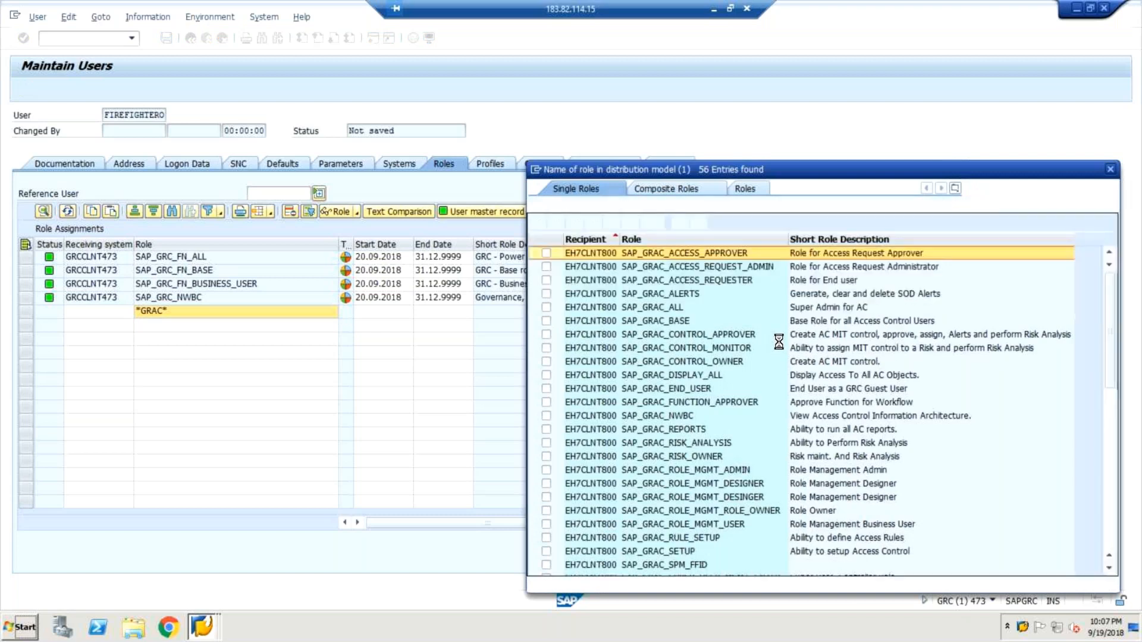
Assign the GRCCLNT473 role SAP_GRAC_SUPER_USER_MGMT_OWNER and save user FIREFIGHTERO.
scroll(777, 356, down, 5)
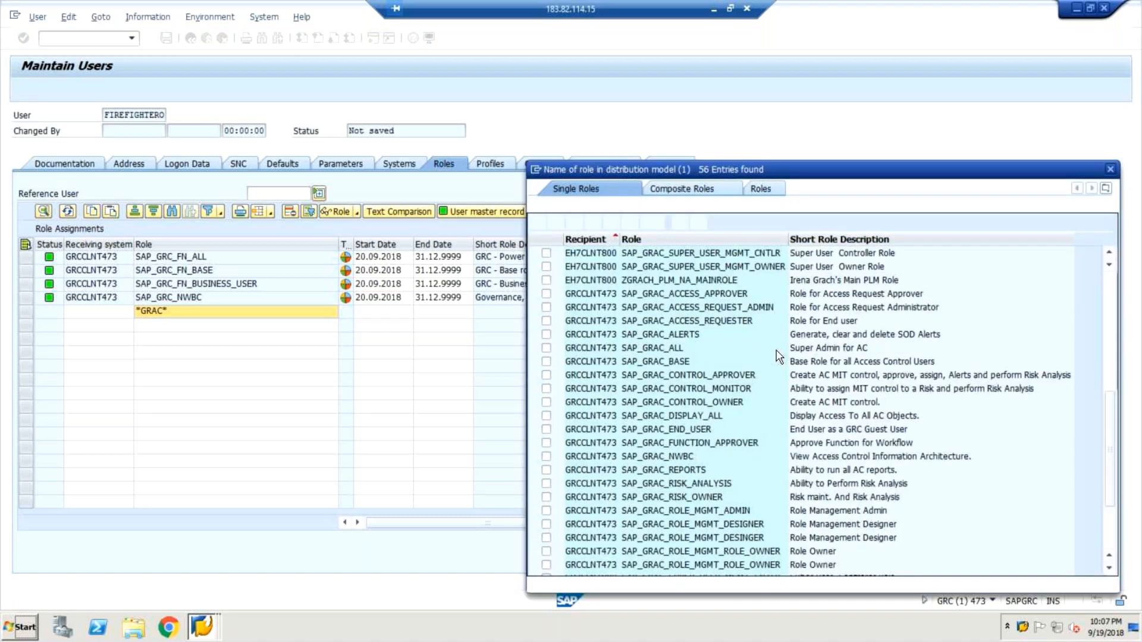
scroll(777, 356, down, 2)
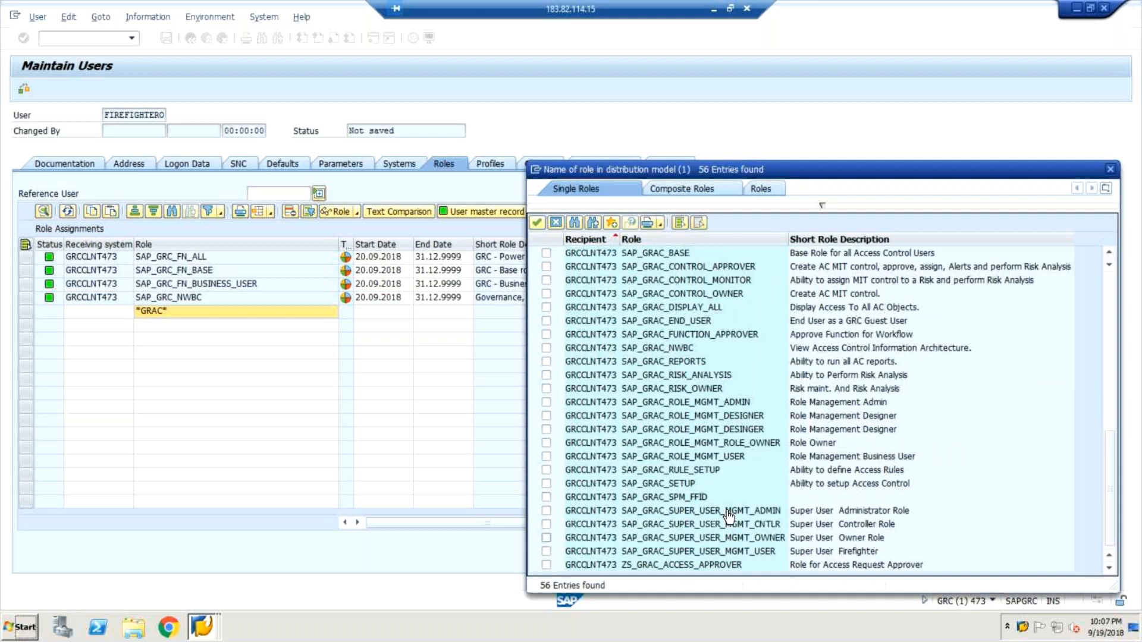
click(546, 538)
click(537, 223)
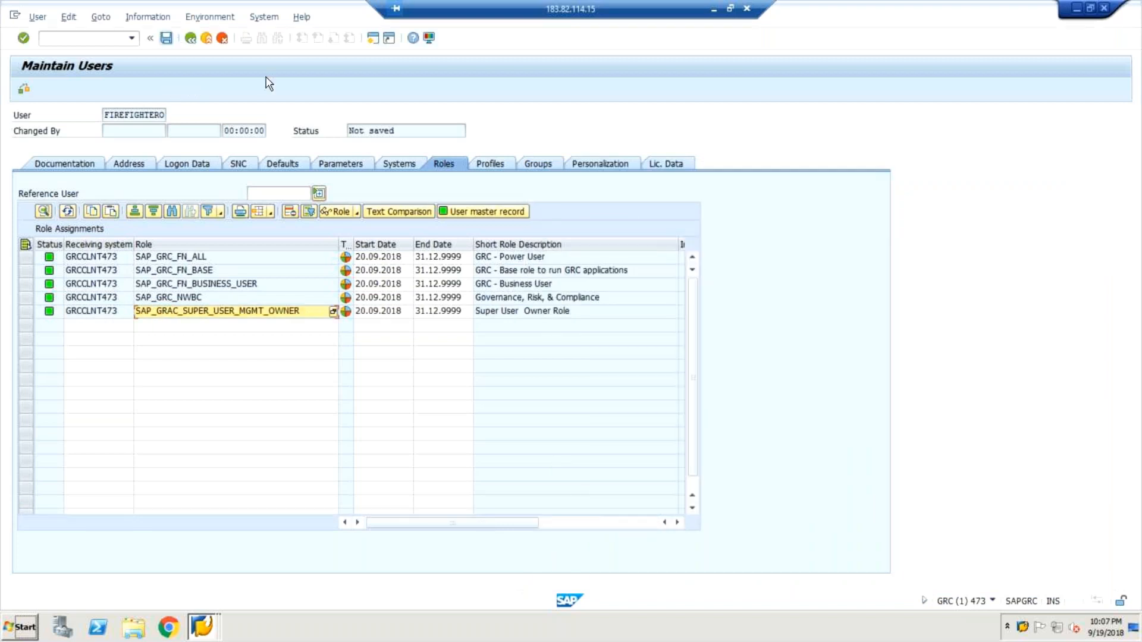
key(ctrl+s)
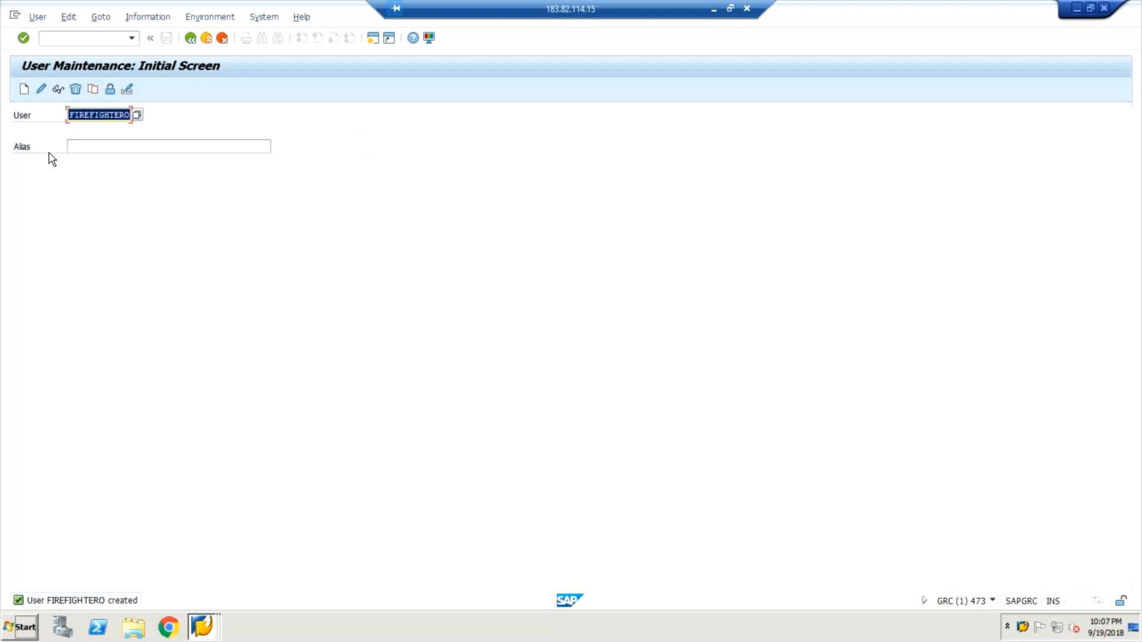
Copy user FIREFIGHTERO to a new user FIREFIGHTERA, keeping the default parts selected.
click(93, 89)
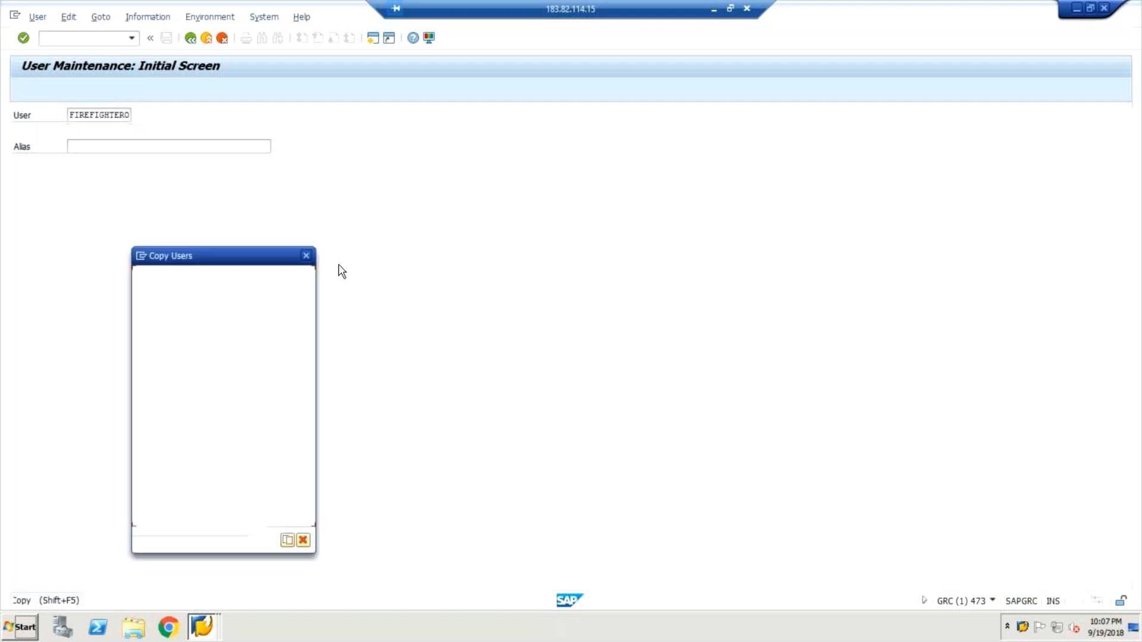
click(275, 295)
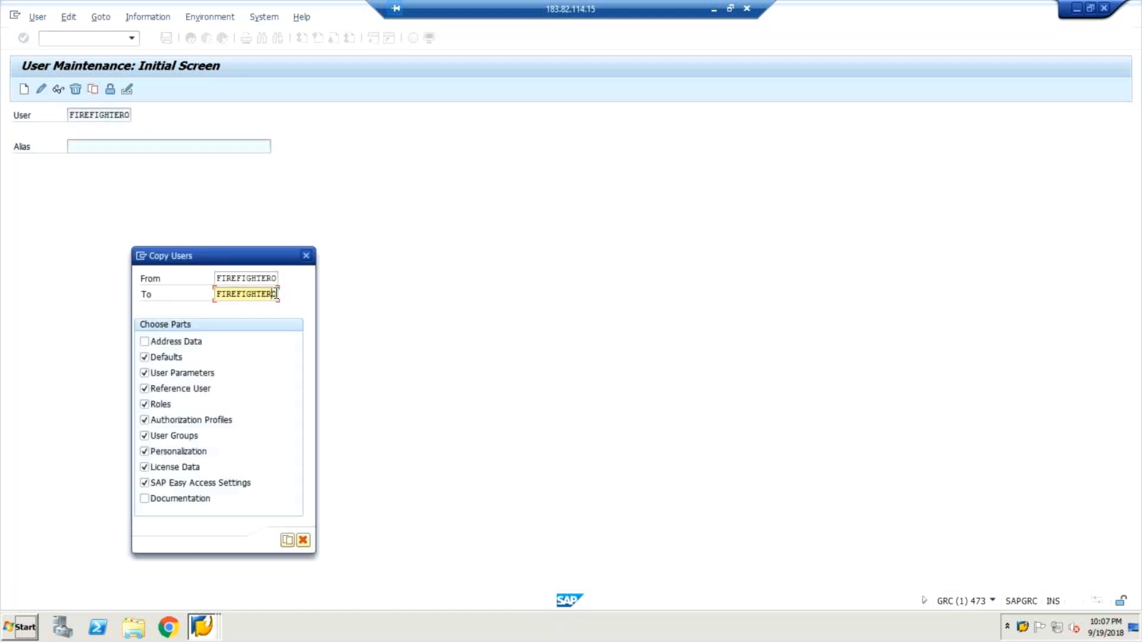
text(A)
click(289, 541)
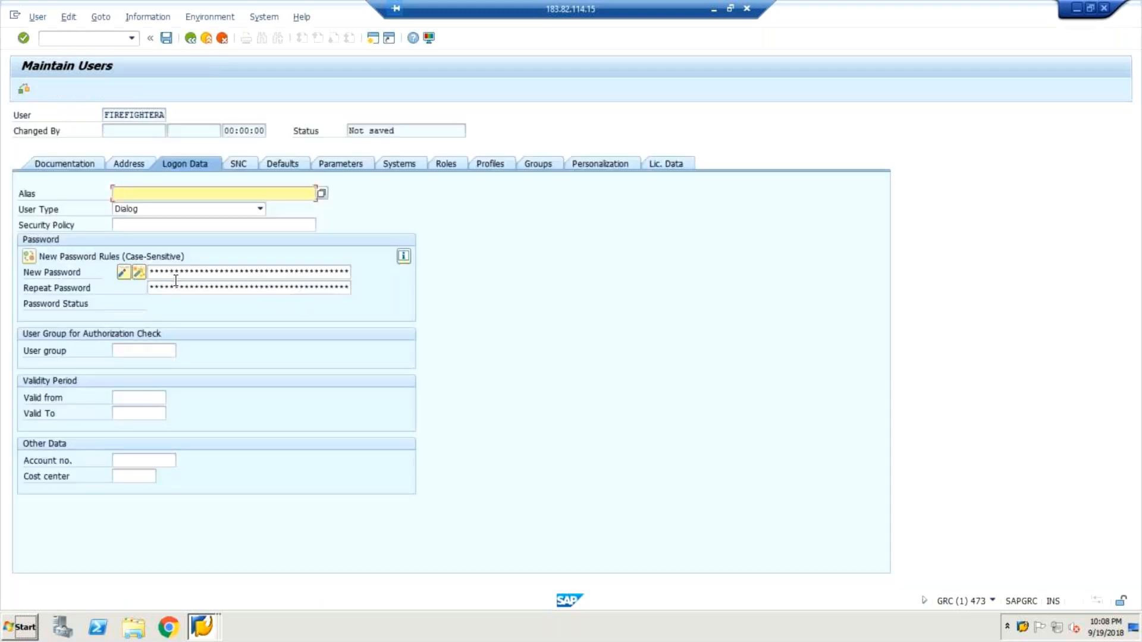
Enter and repeat the initial password in the logon data of user FIREFIGHTERA.
click(176, 273)
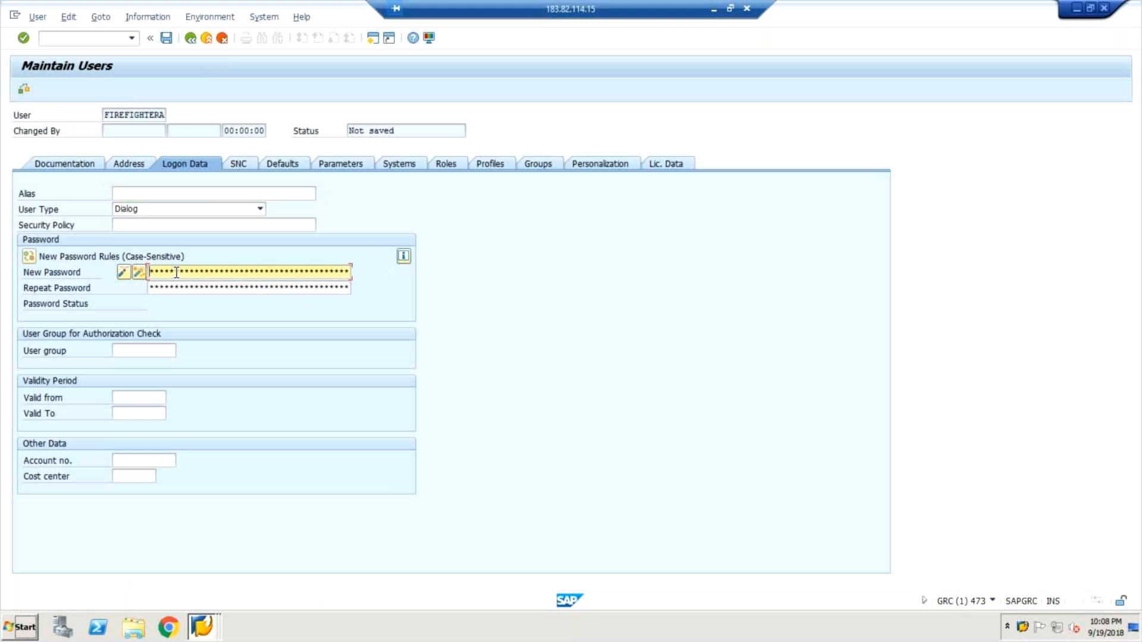
key(Tab)
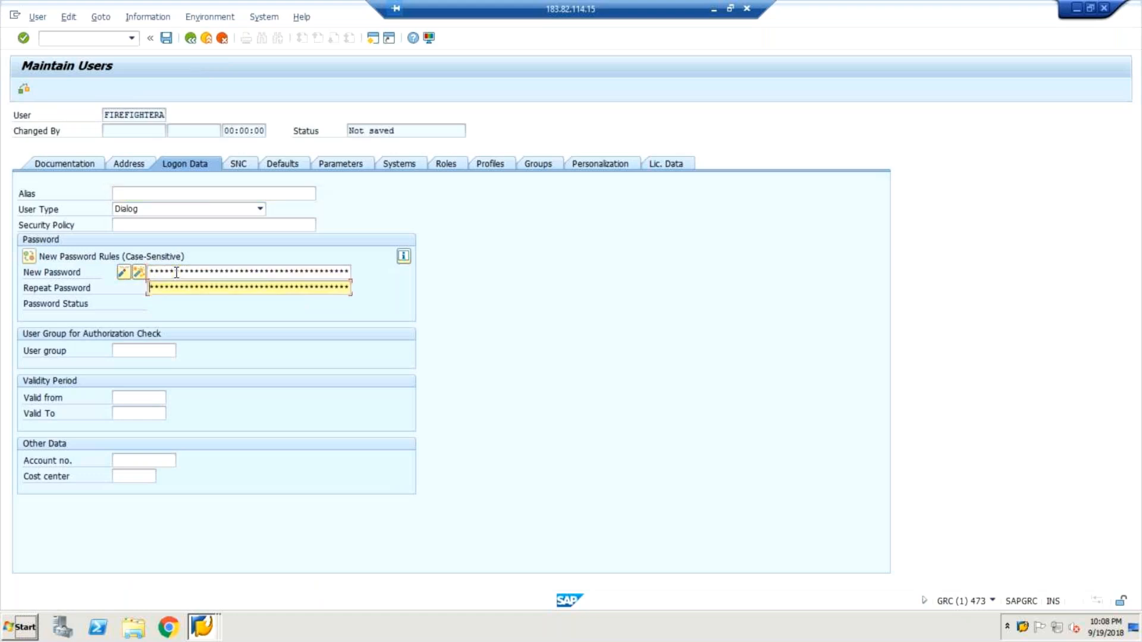
key(Return)
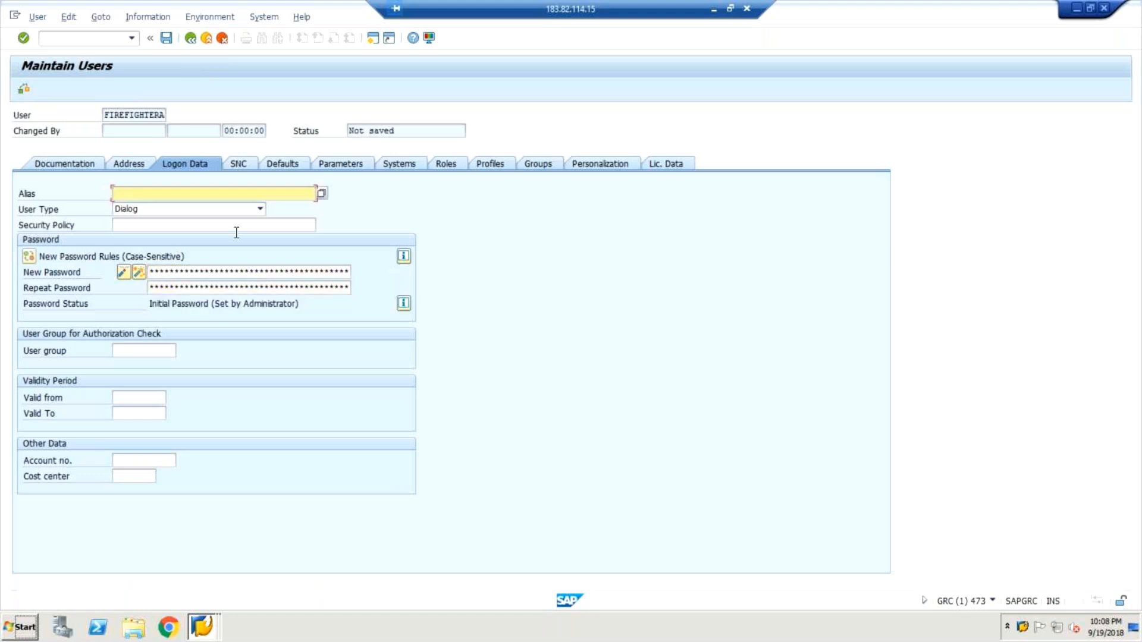
Remove the copied role SAP_GRAC_SUPER_USER_MGMT_OWNER from the role assignments of user FIREFIGHTERA.
click(448, 162)
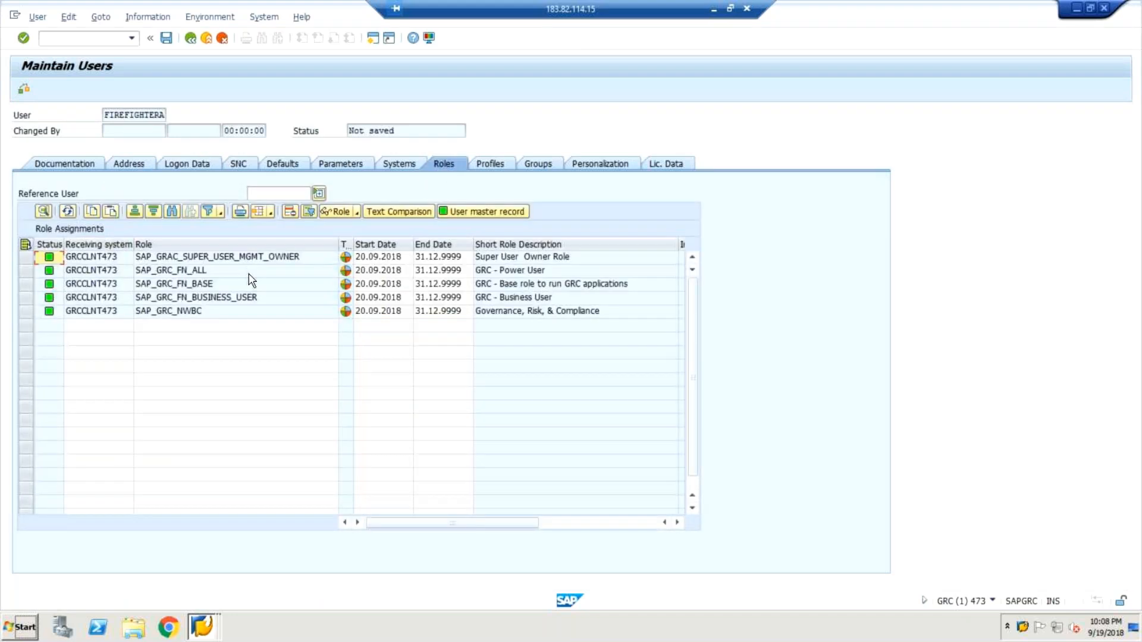
click(27, 257)
click(289, 212)
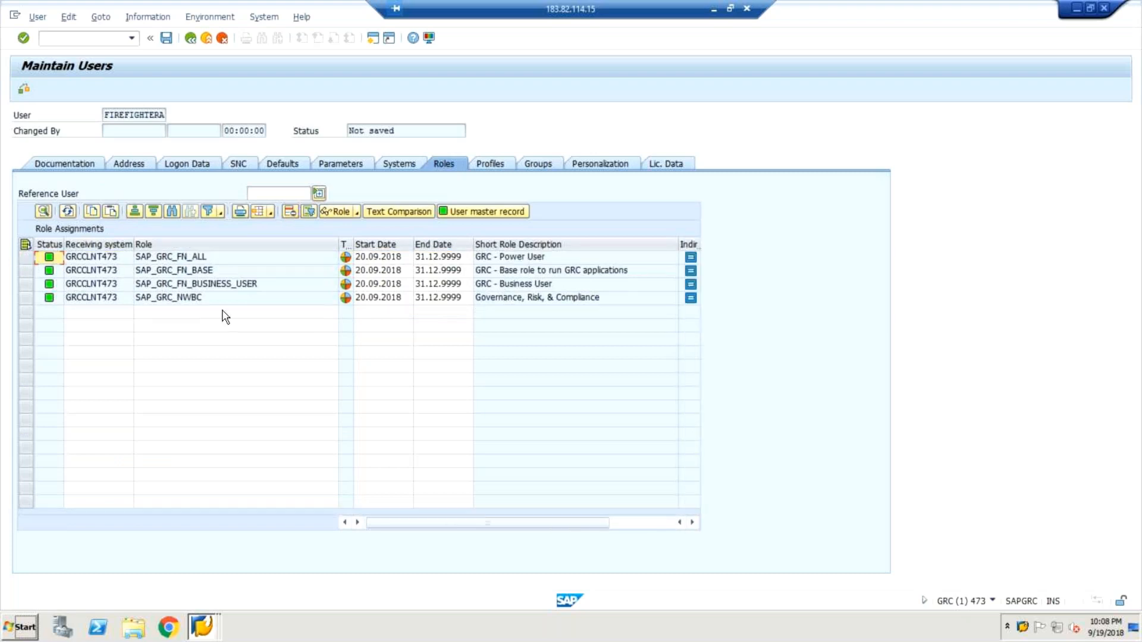
Search the single roles for *GRAC* from the next empty role row of user FIREFIGHTERA.
click(225, 314)
text(*)
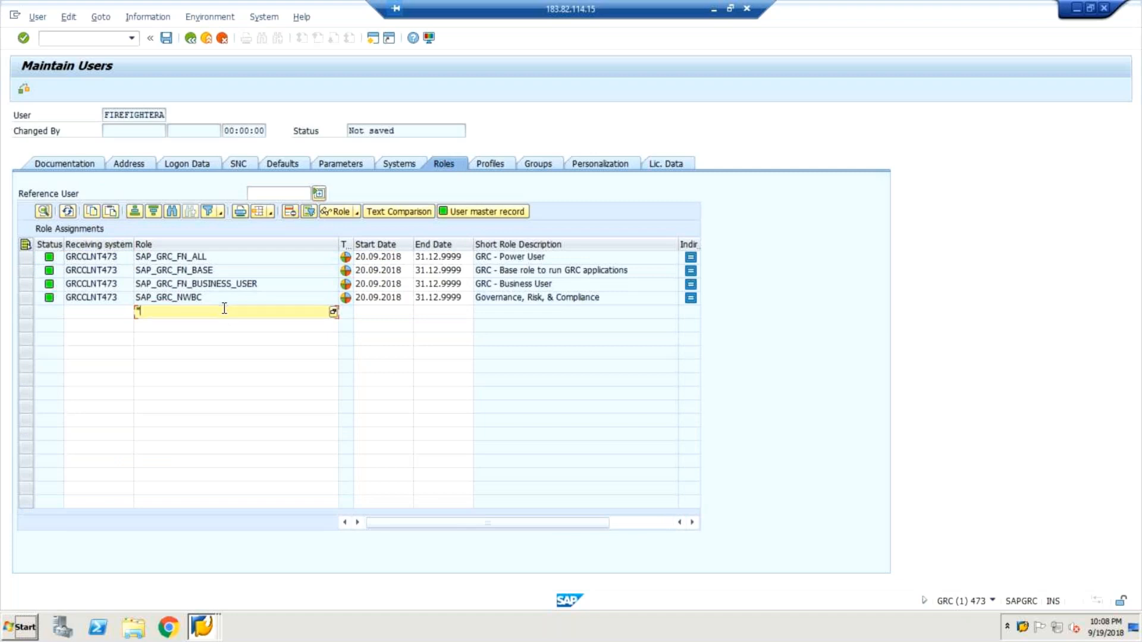
text(drac)
key(BackSpace)
text(*)
click(334, 312)
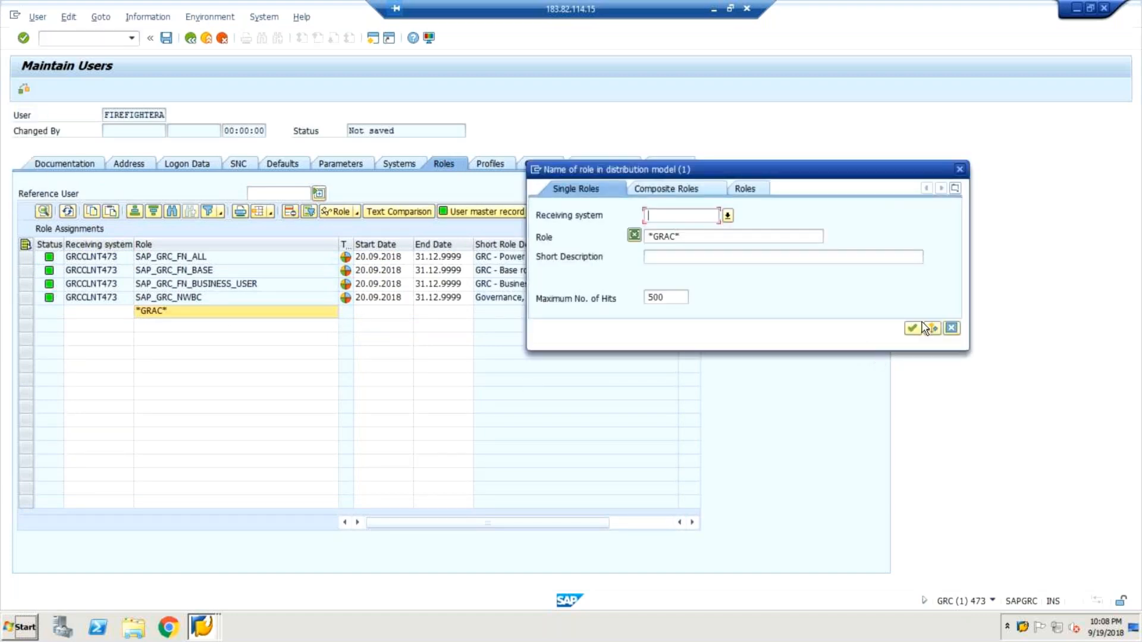
click(913, 329)
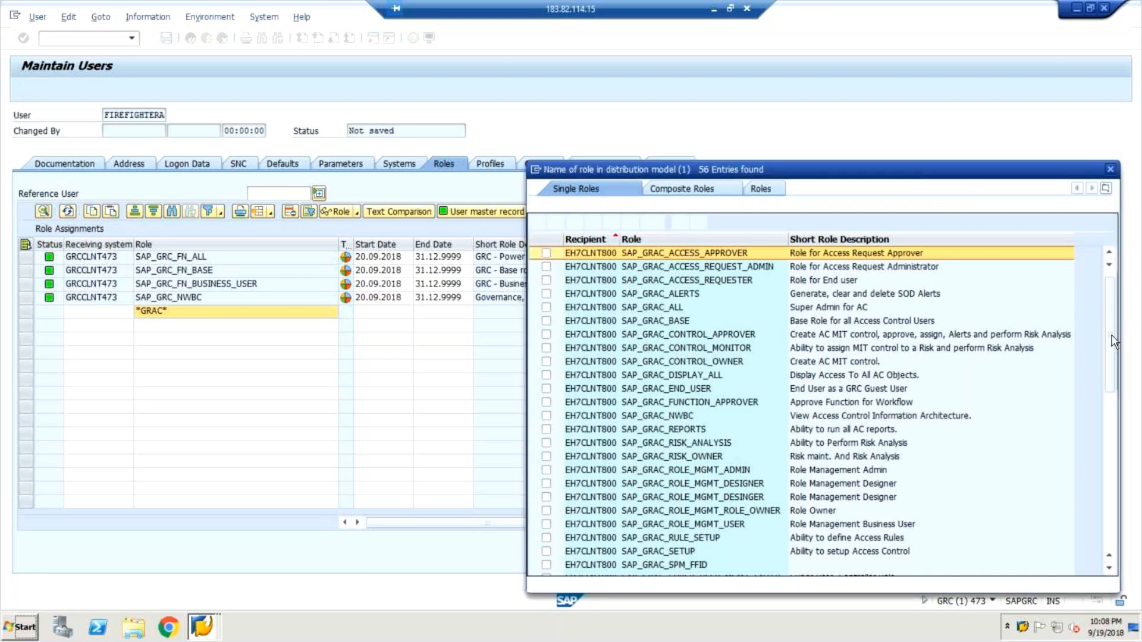
Assign the GRCCLNT473 role SAP_GRAC_SUPER_USER_MGMT_ADMIN and save user FIREFIGHTERA.
scroll(1112, 345, down, 3)
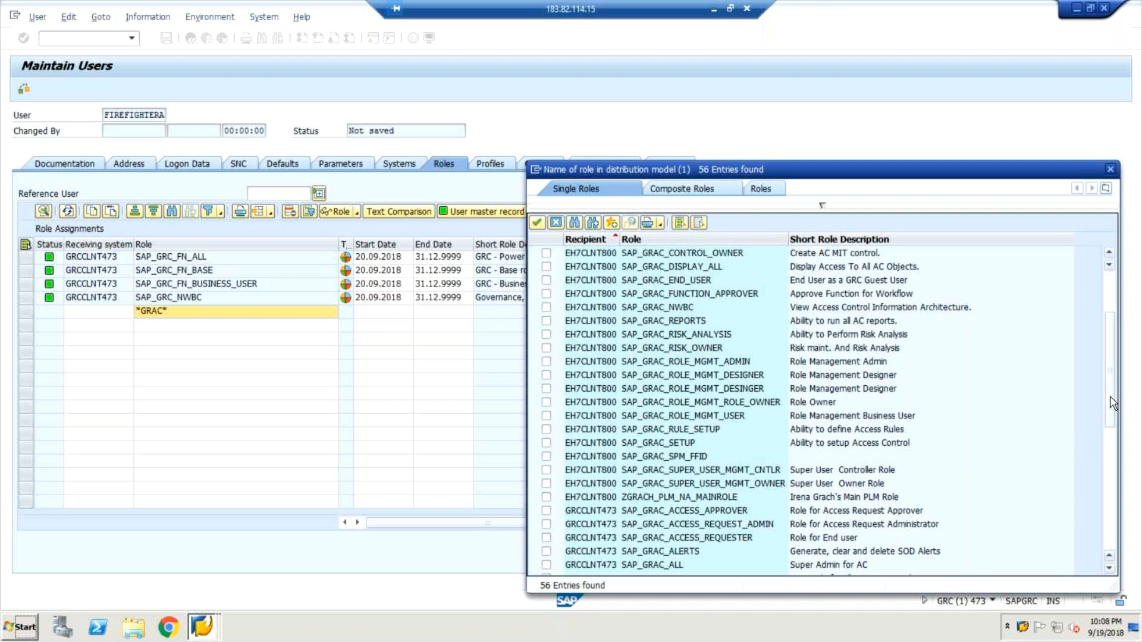
drag(1110, 427, 1078, 464)
scroll(1011, 454, down, 4)
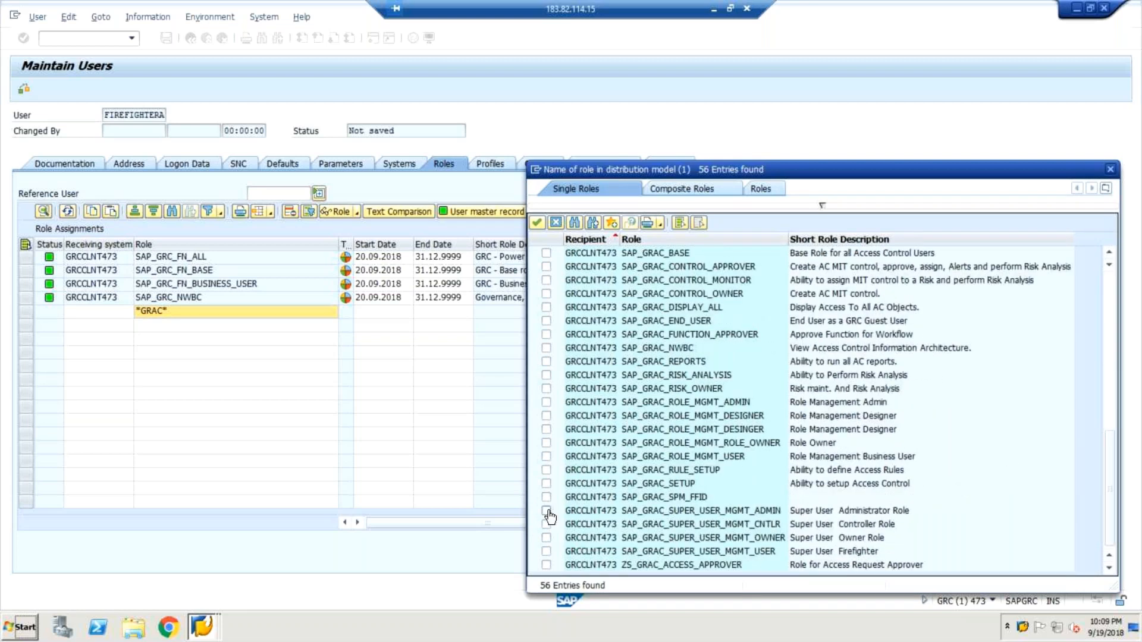
click(758, 510)
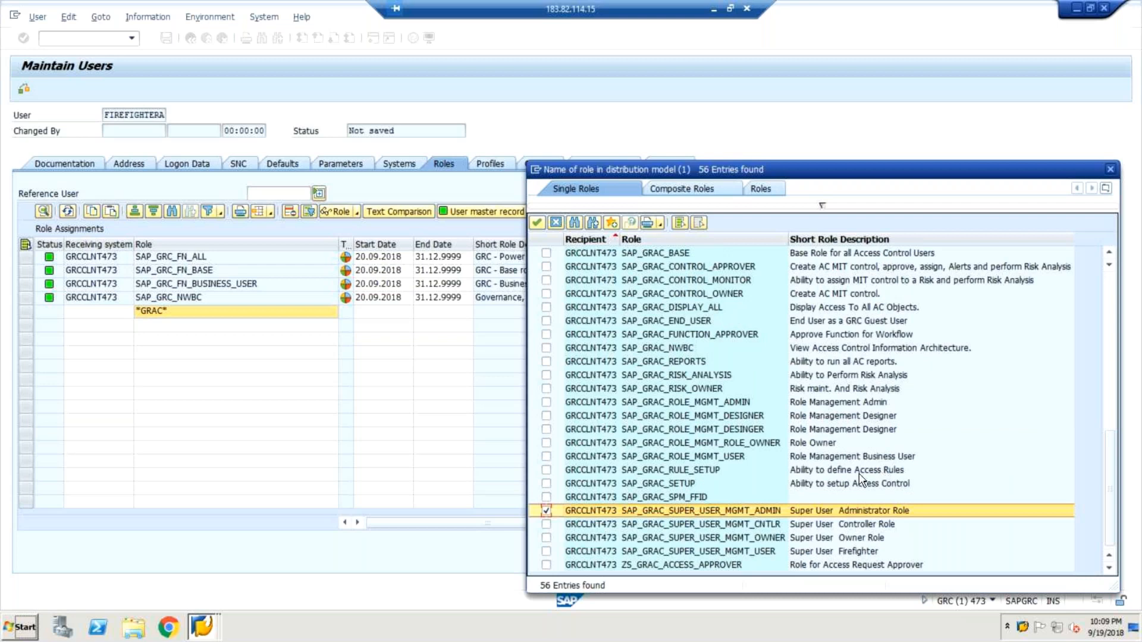
click(535, 225)
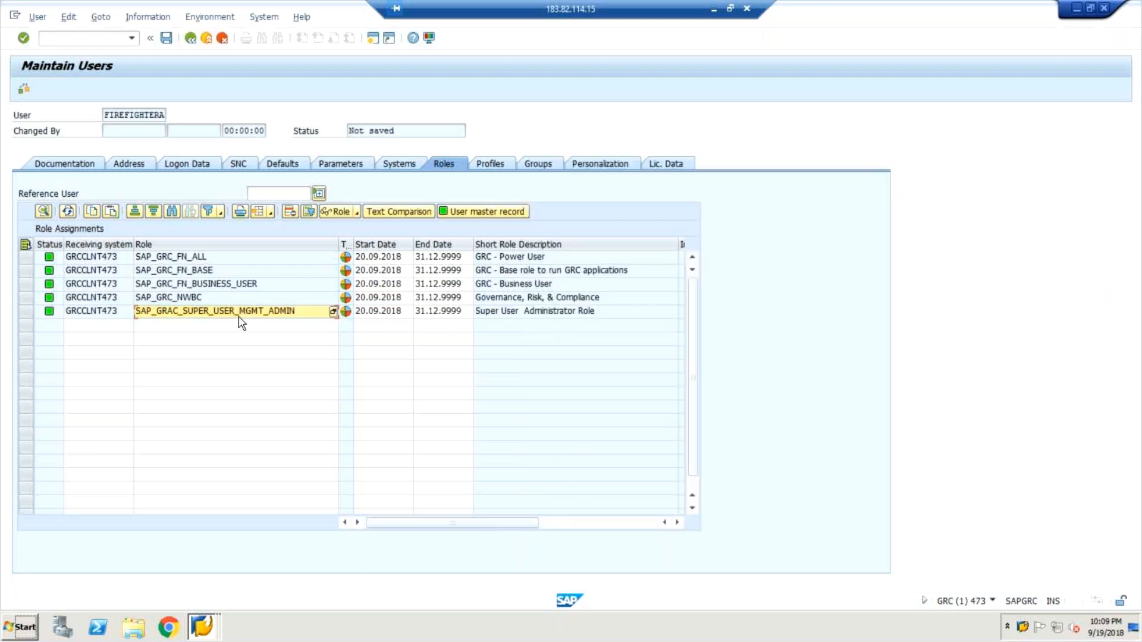
click(166, 39)
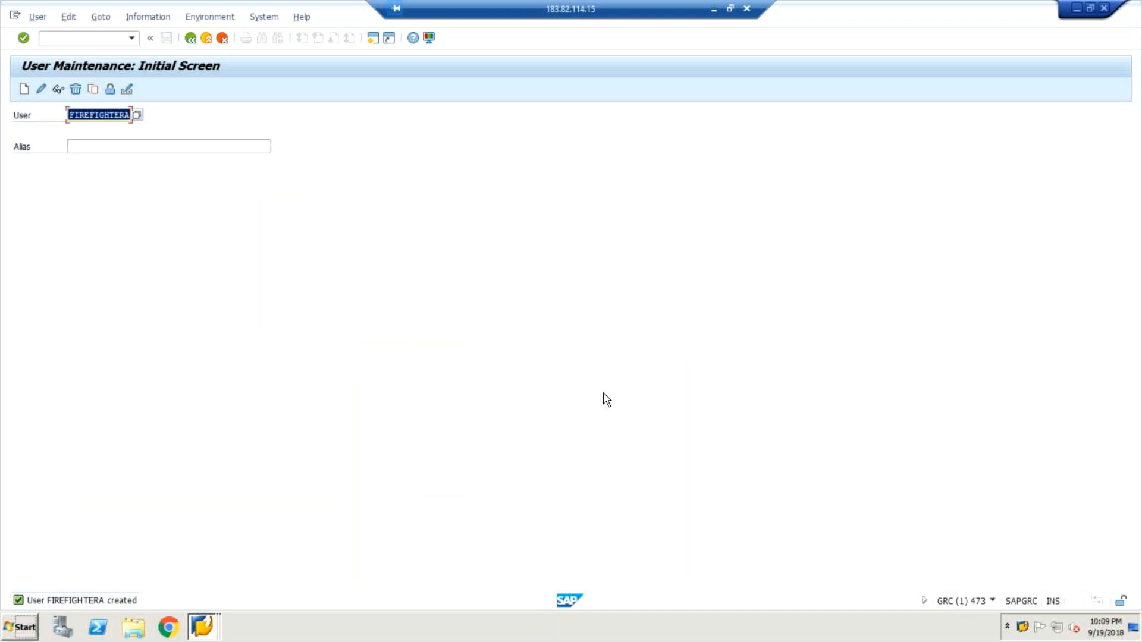
Try to leave user maintenance and start transaction NMBC with the command /nnmbc.
click(87, 40)
text(/nn)
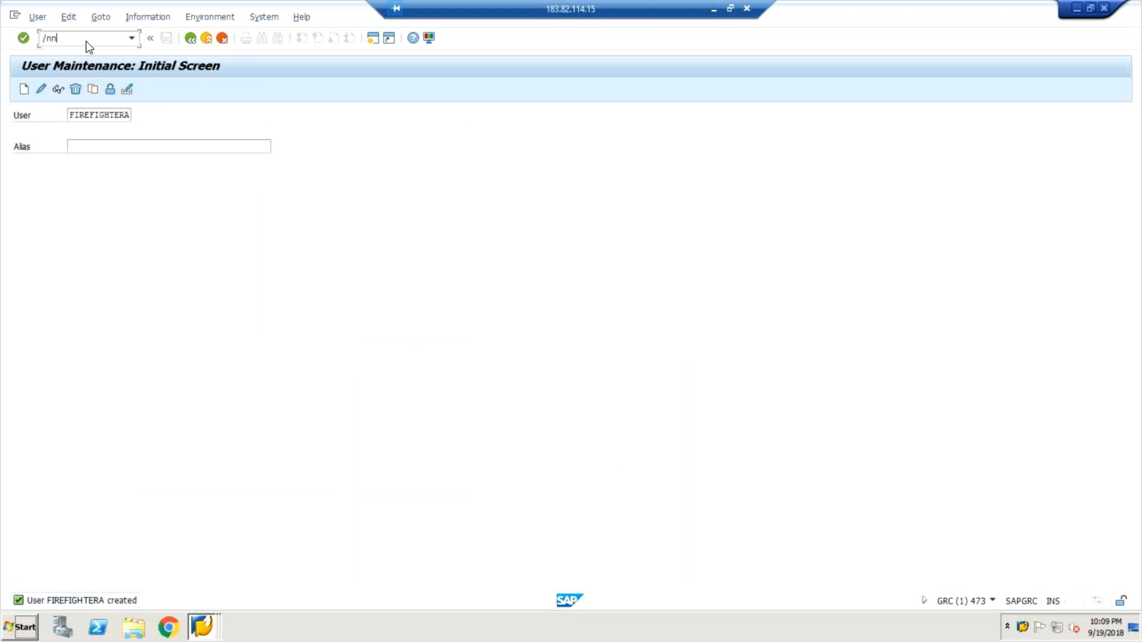
text(mbc)
key(Return)
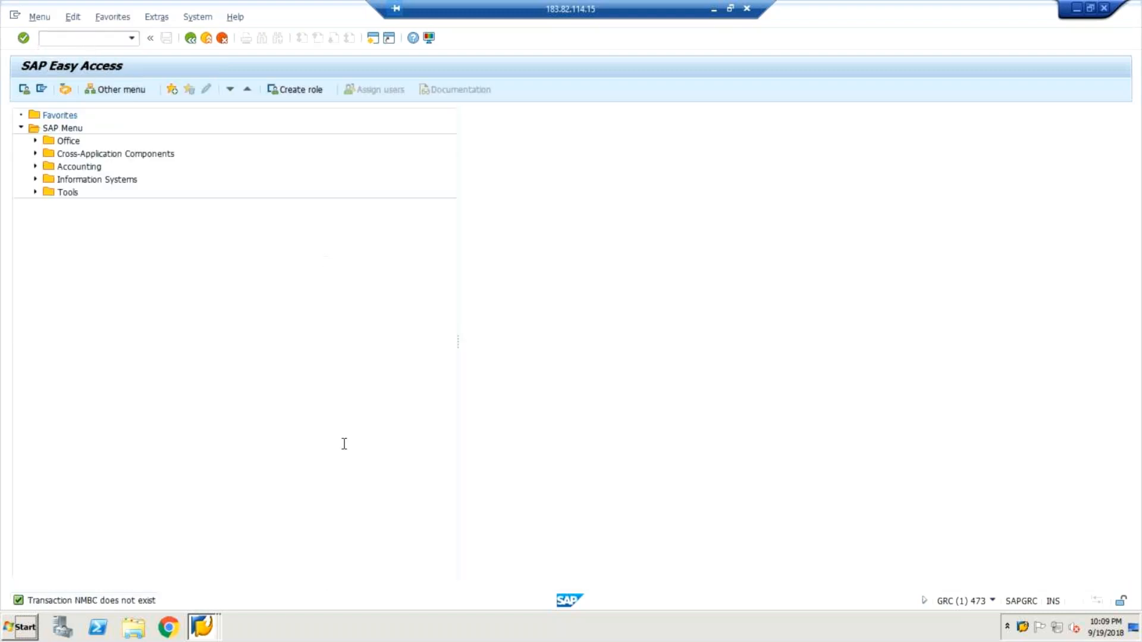
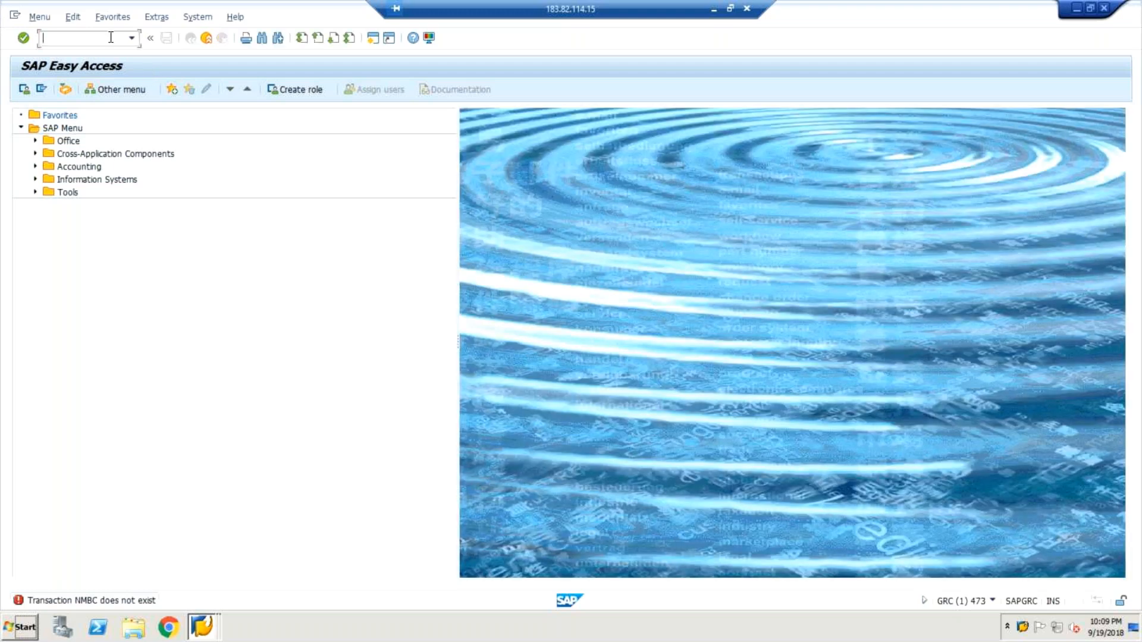
Start transaction nwbc and open the Setup work center in the Business Client.
text(nwbc)
key(Return)
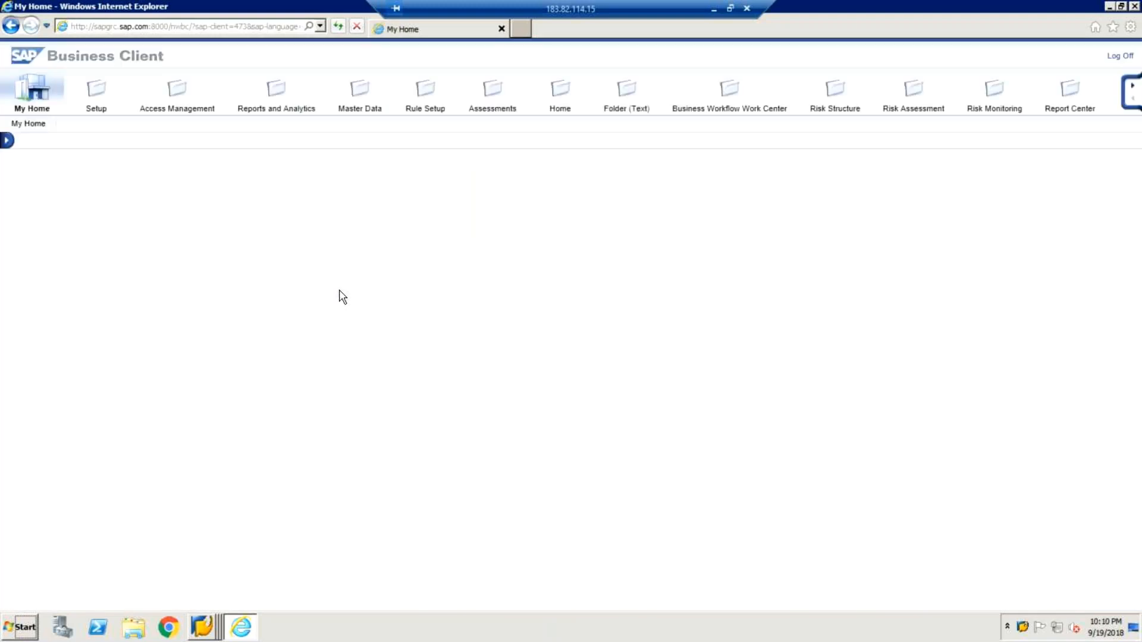
click(98, 91)
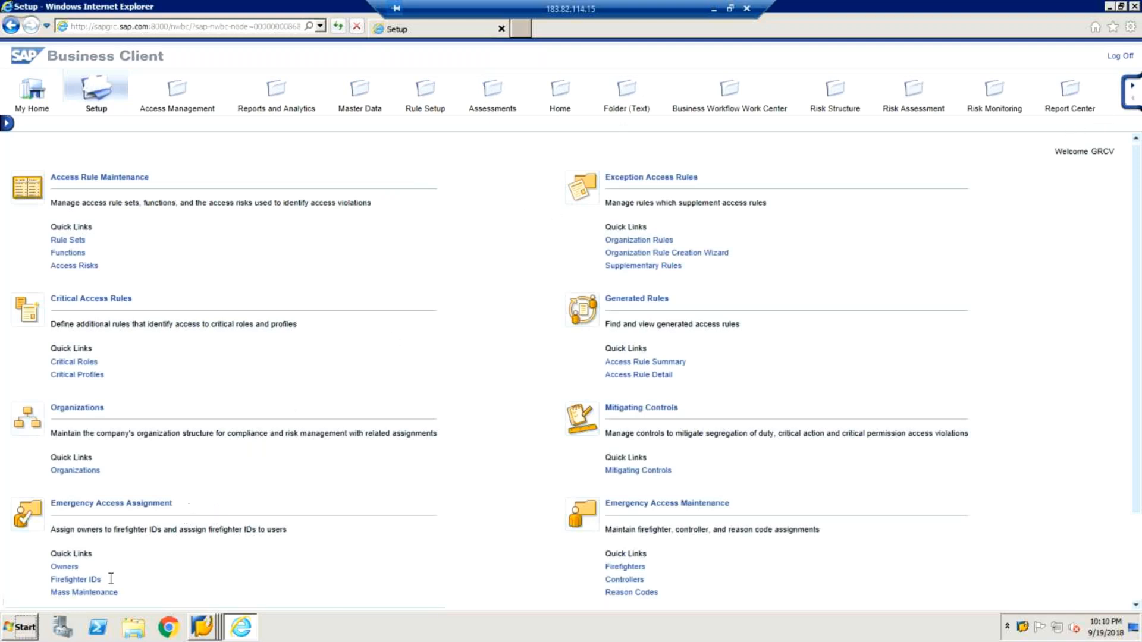
Close the wrongly opened Owners window and open Access Control Owners under Access Owners.
click(65, 568)
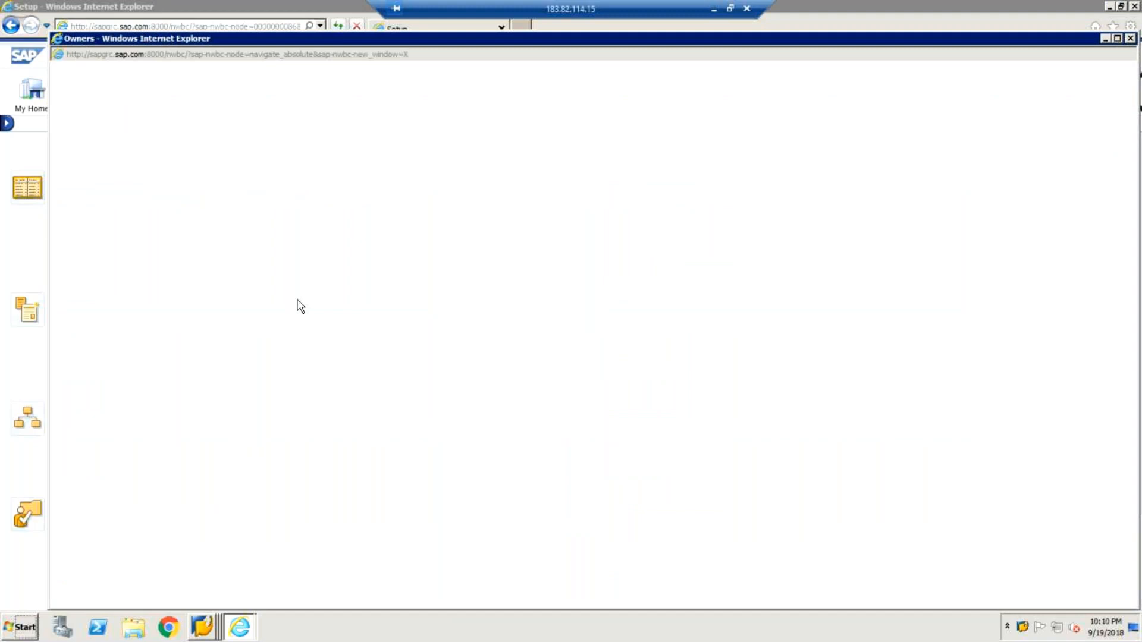
click(1131, 39)
drag(1129, 507, 1136, 597)
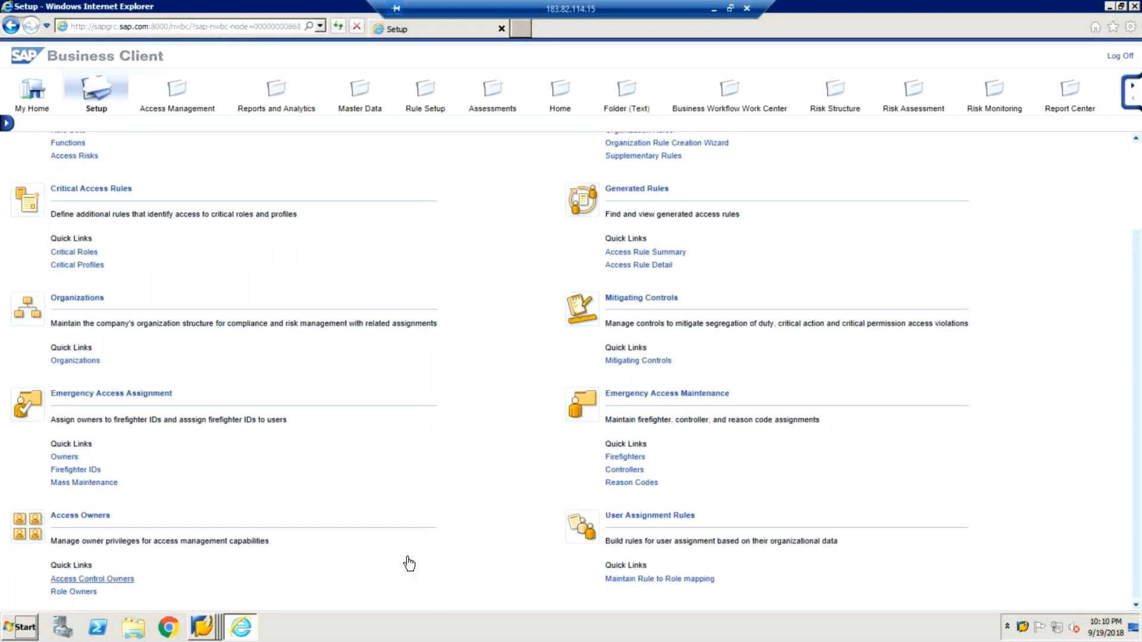
click(89, 579)
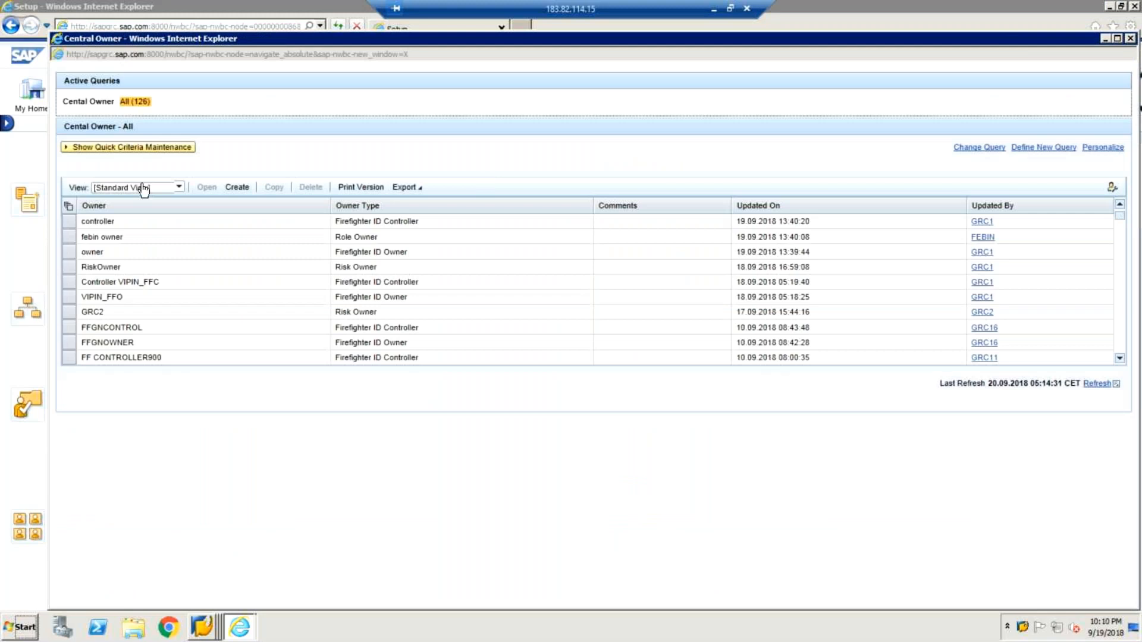
Create a new owner assignment and try to find the owner by user name with the search term FIRE.
click(238, 188)
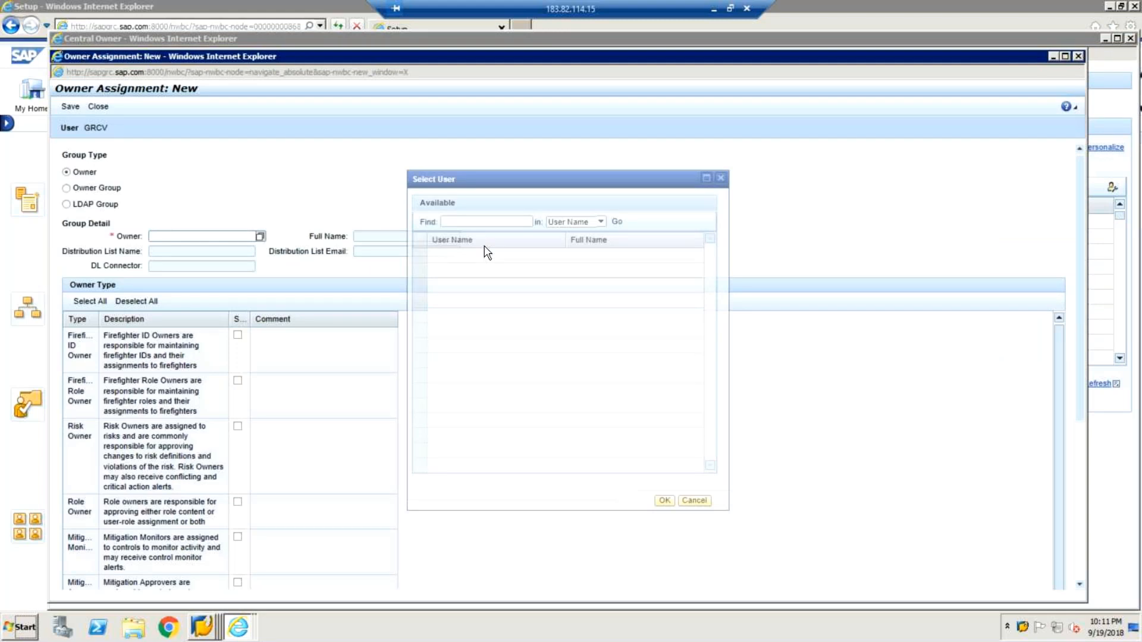
text(fire)
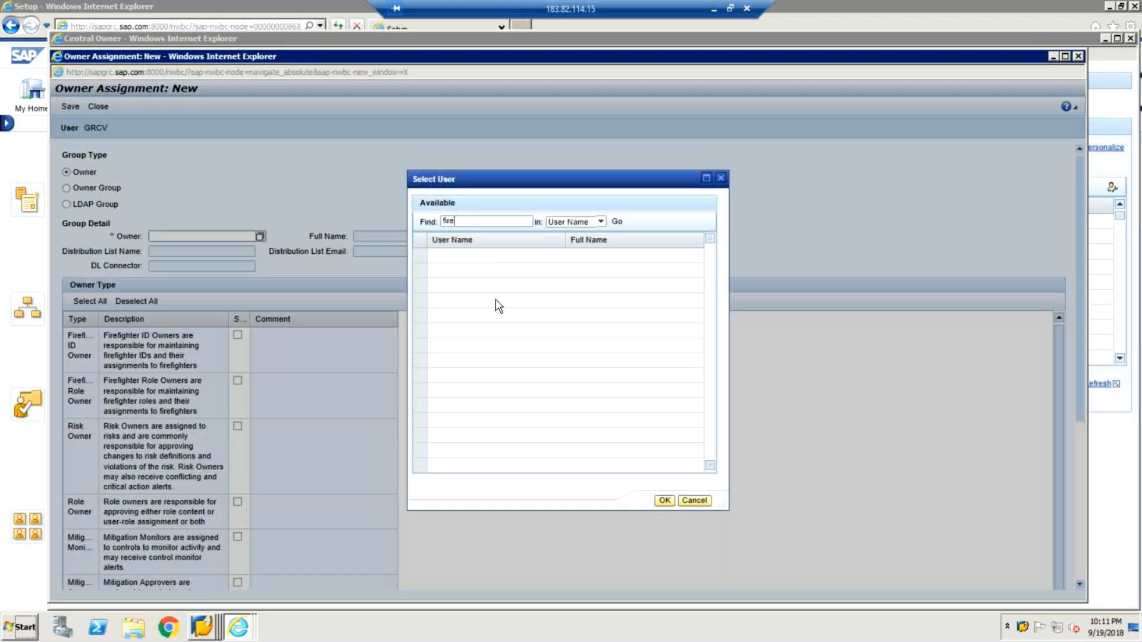
click(618, 225)
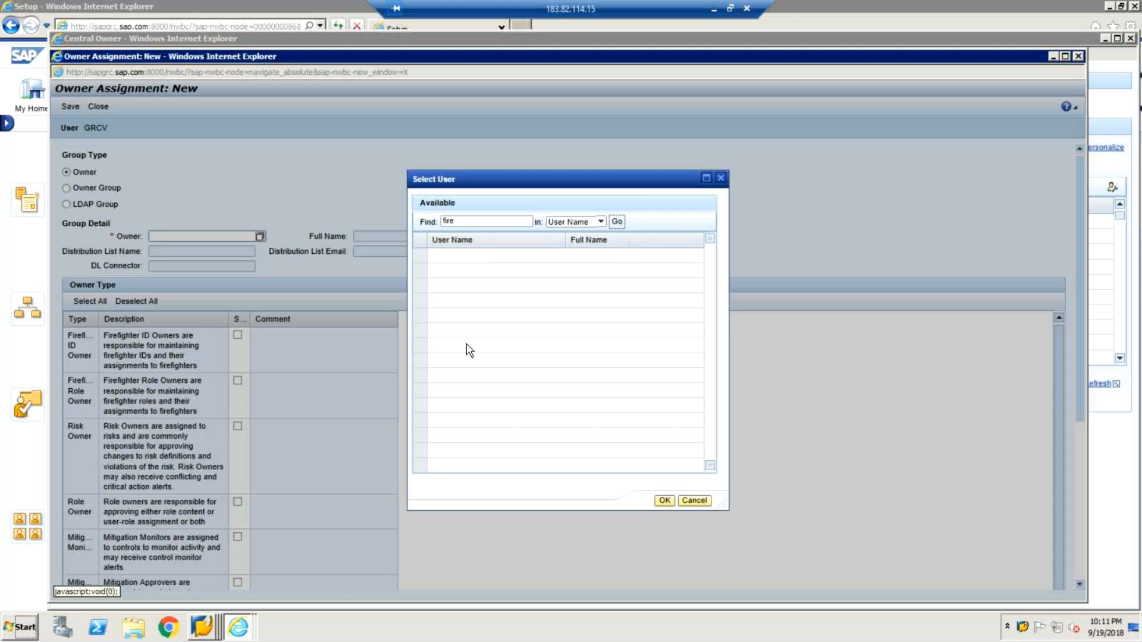
click(466, 221)
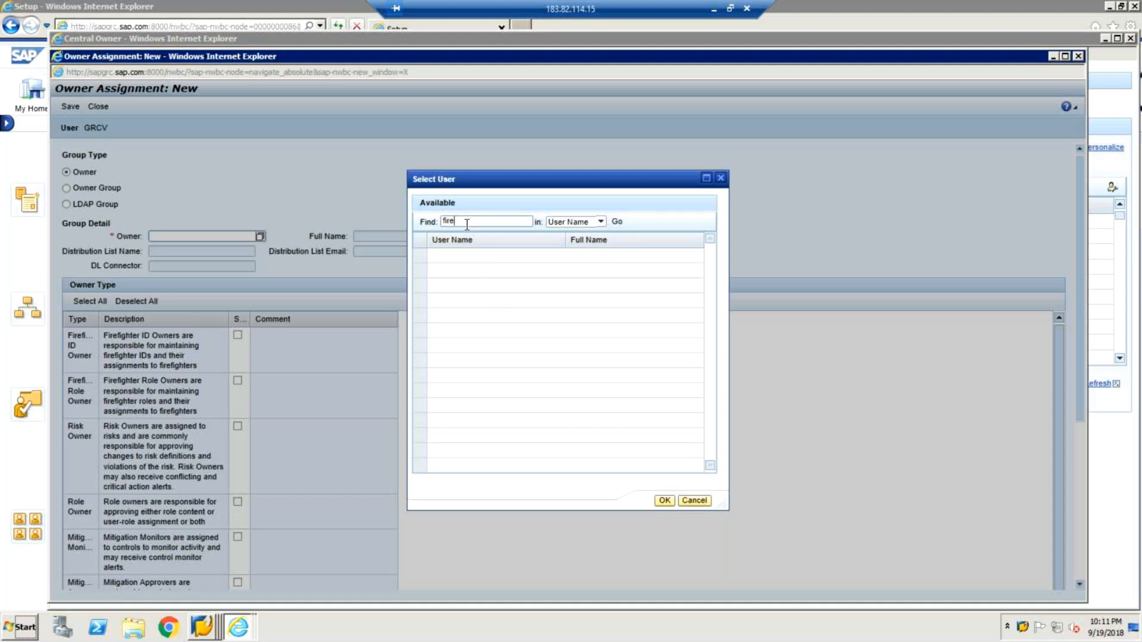
key(BackSpace)
key(BackSpace)
key(BackSpace)
key(BackSpace)
text(FIRE)
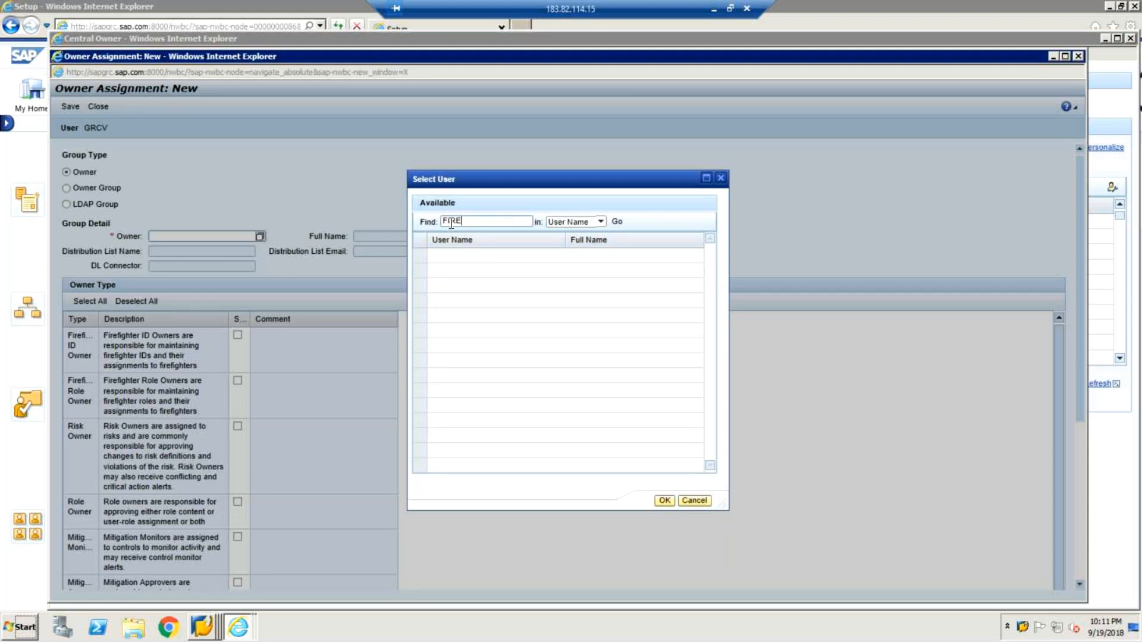
click(618, 224)
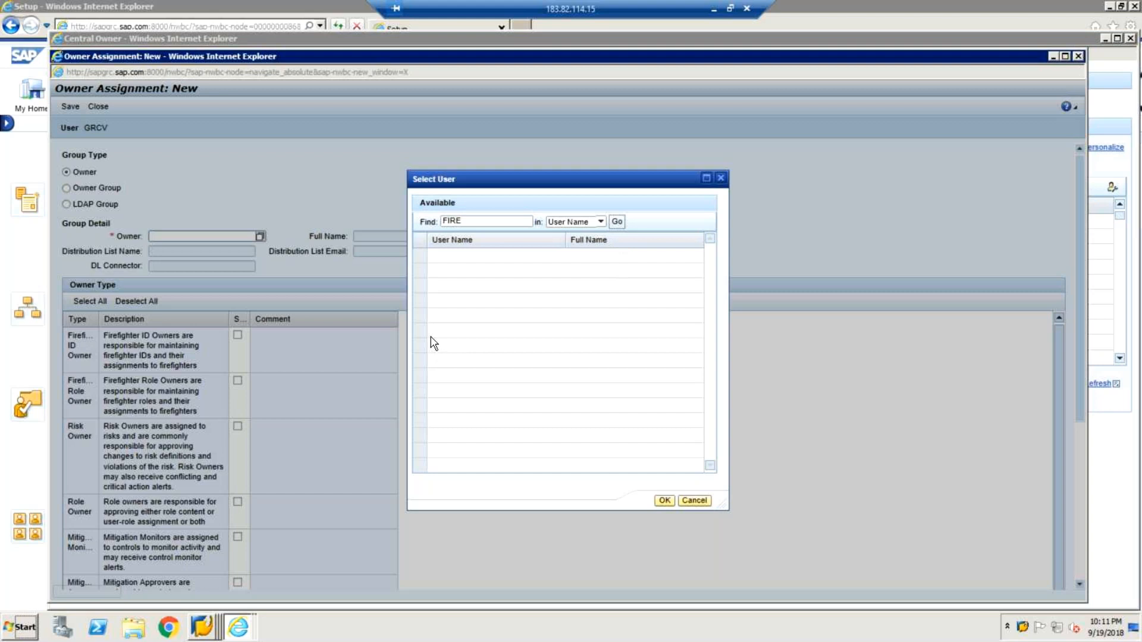
click(618, 224)
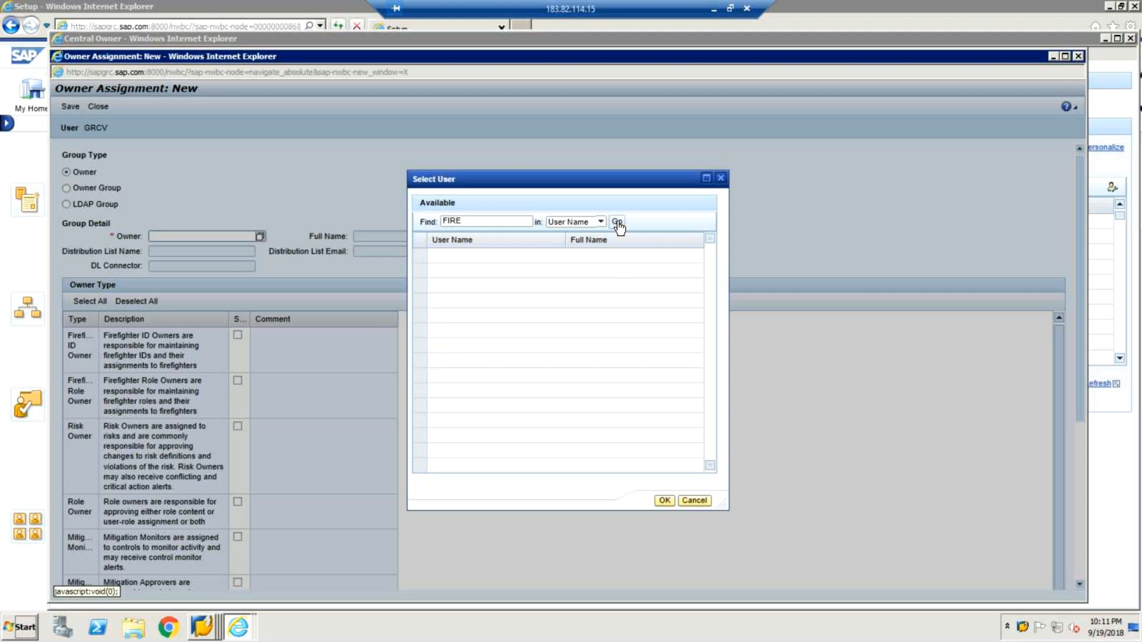
Search the user names for FIRE* and select FIREFIGHTERO as the owner.
click(470, 219)
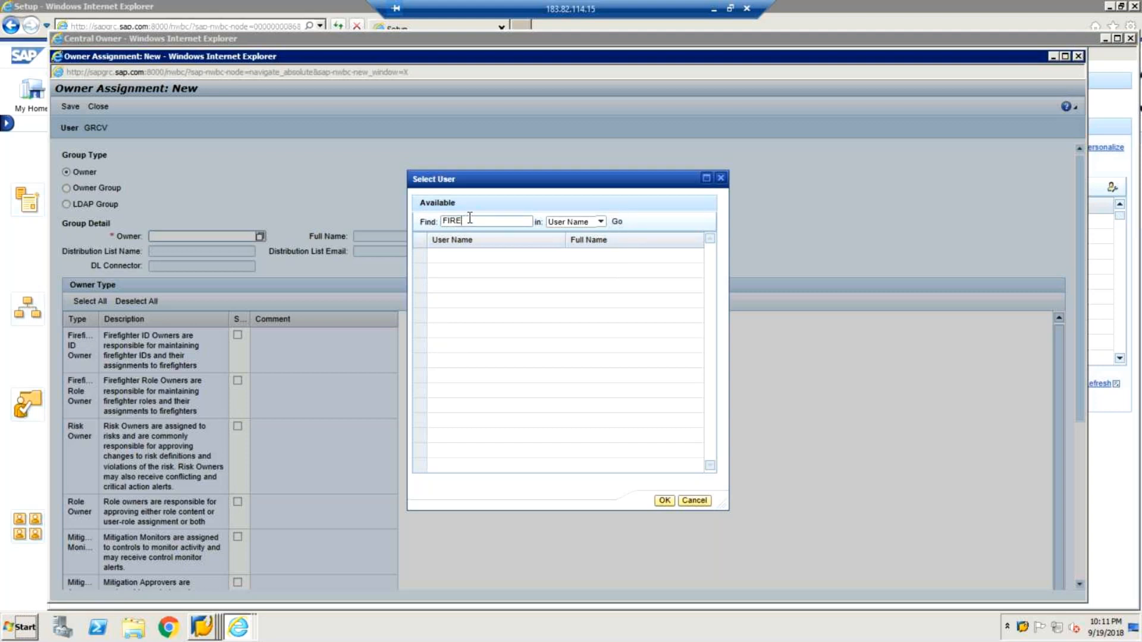
text(*)
click(618, 223)
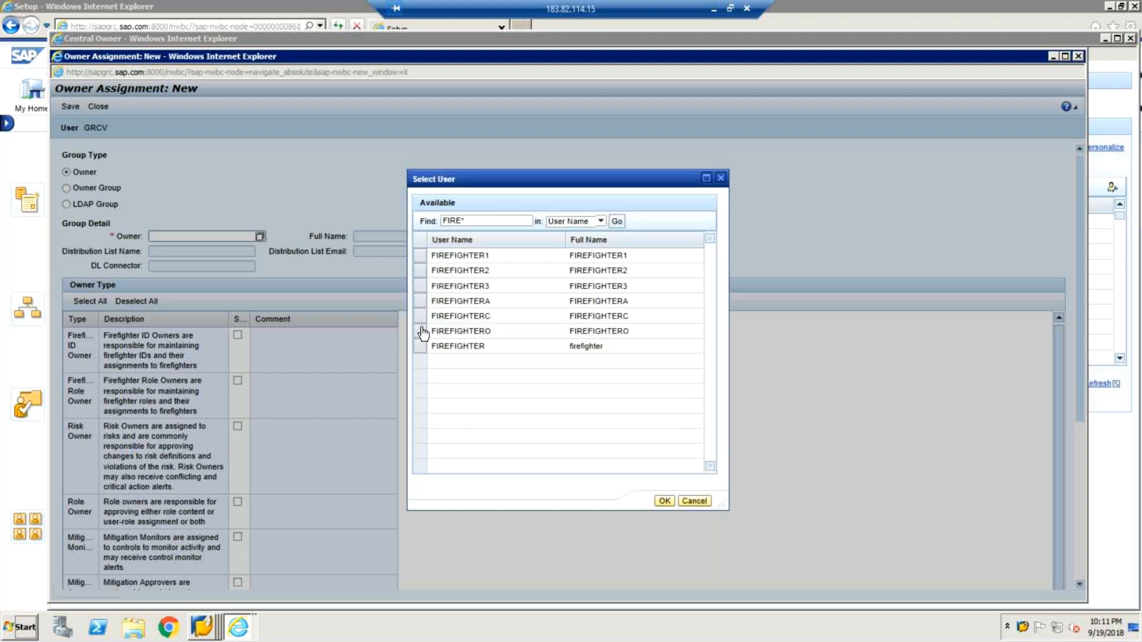
click(420, 331)
click(665, 502)
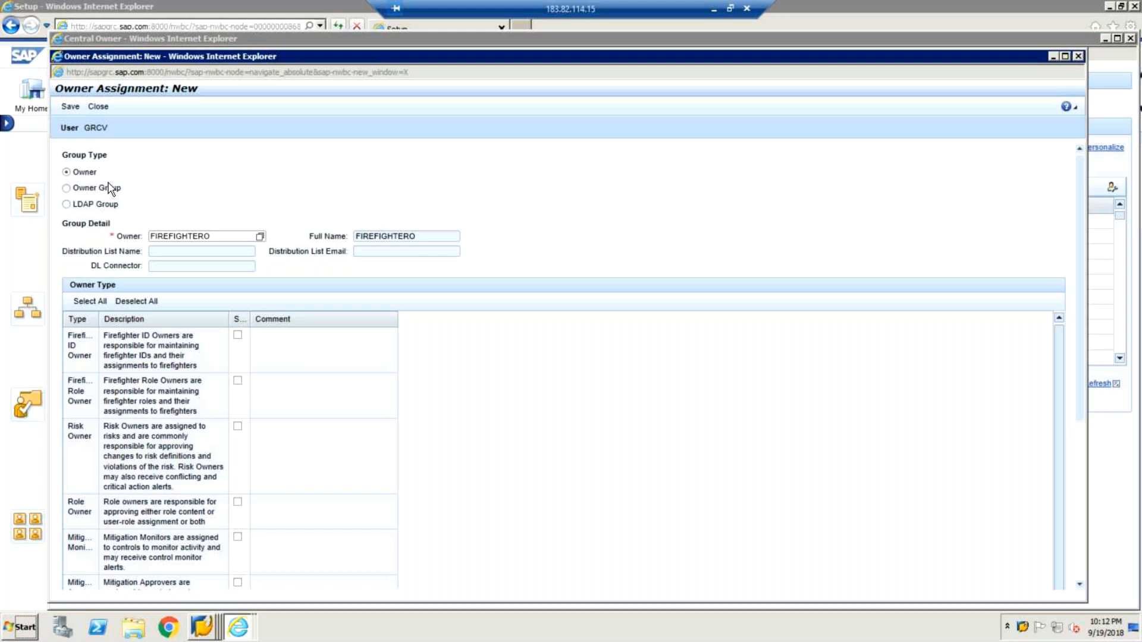
Assign FIREFIGHTERO the owner type Firefighter ID Owner, then save and close the assignment.
click(239, 337)
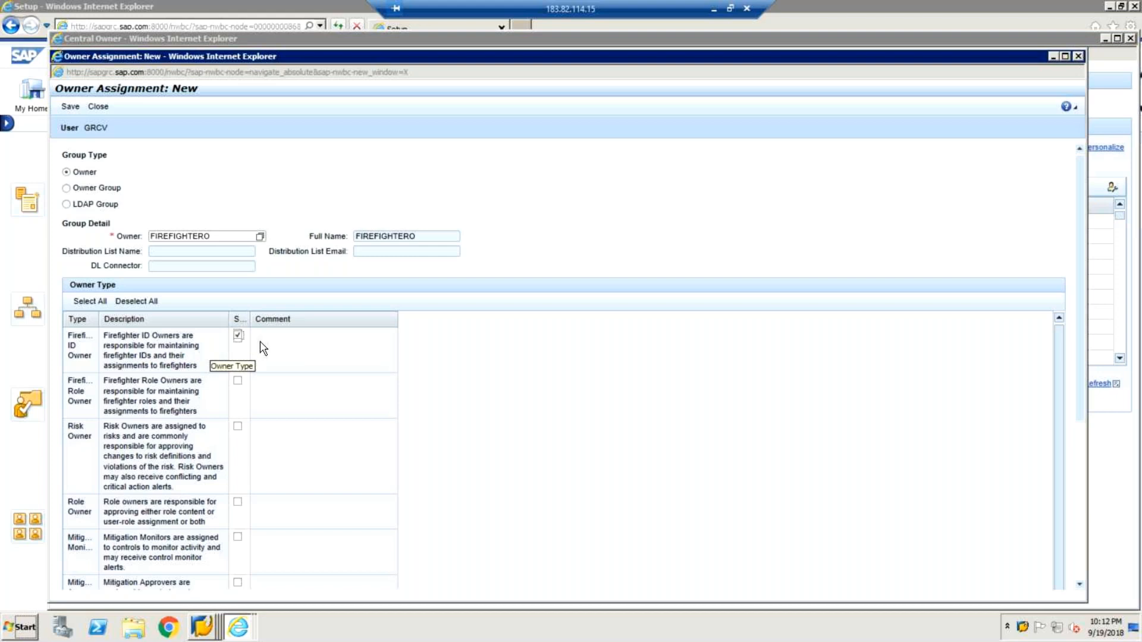
click(75, 113)
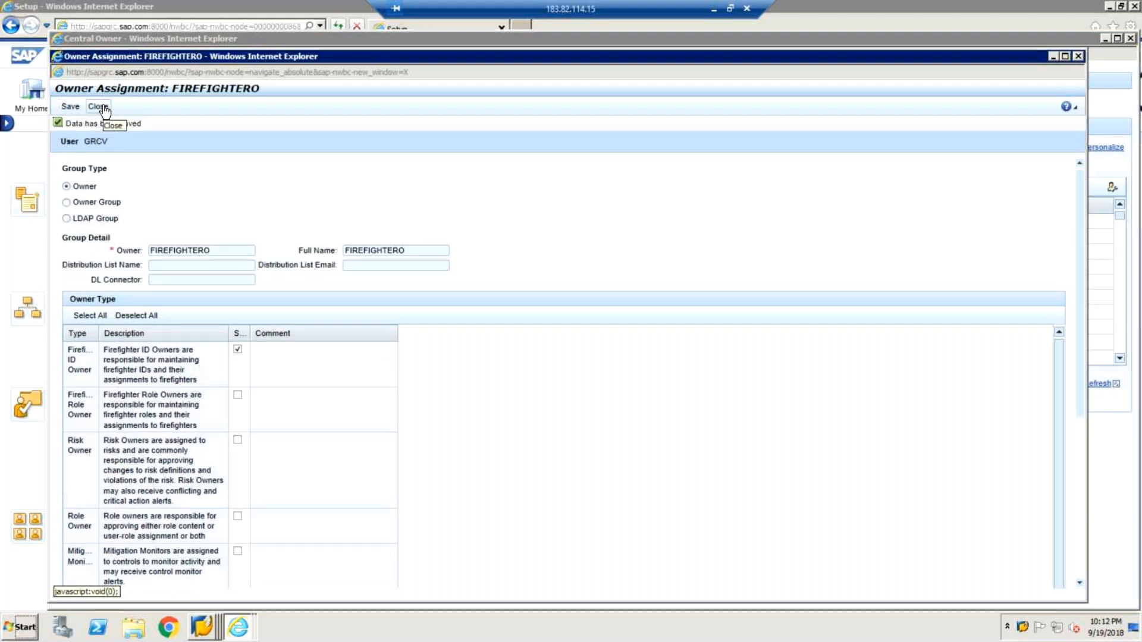
click(98, 106)
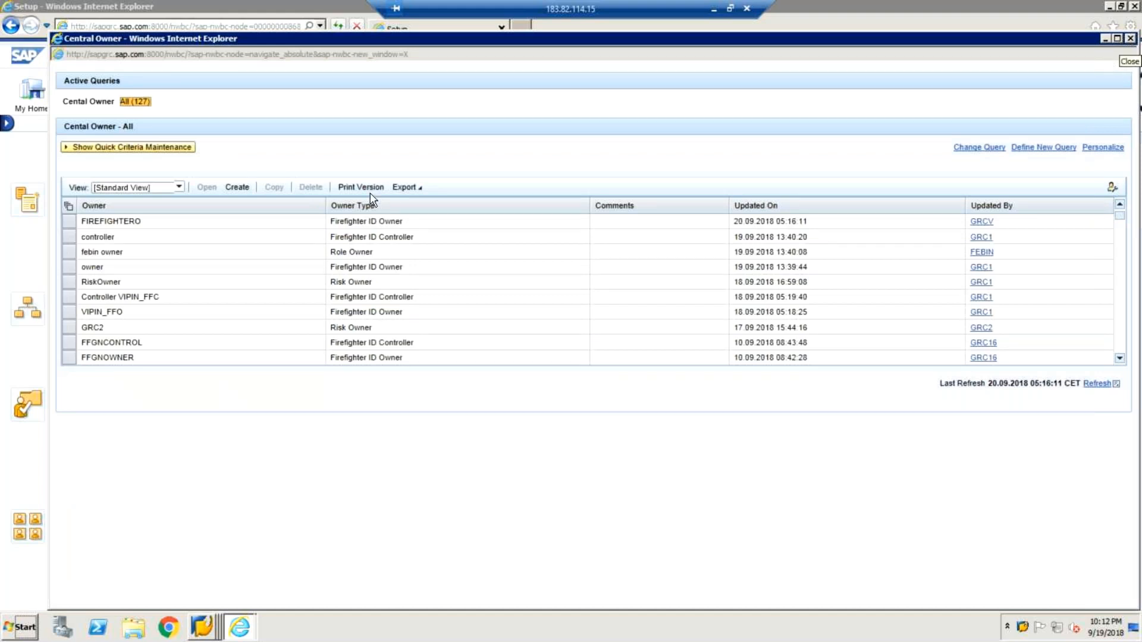
Create another owner assignment, search the user names for FIRE* and select FIREFIGHTERC as the owner.
click(236, 188)
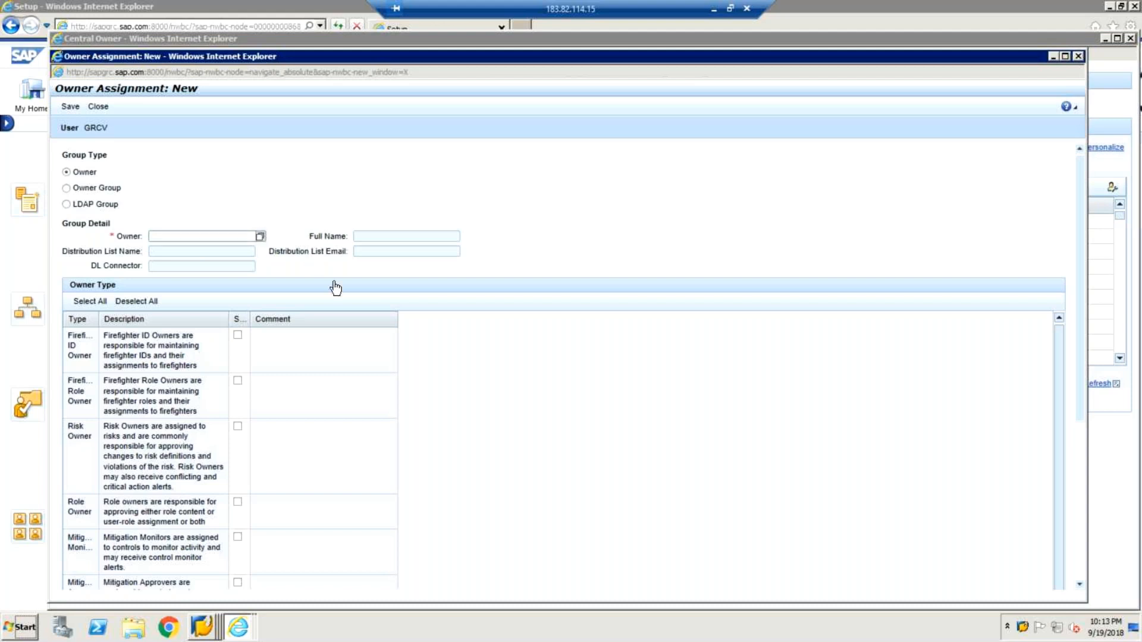
click(260, 236)
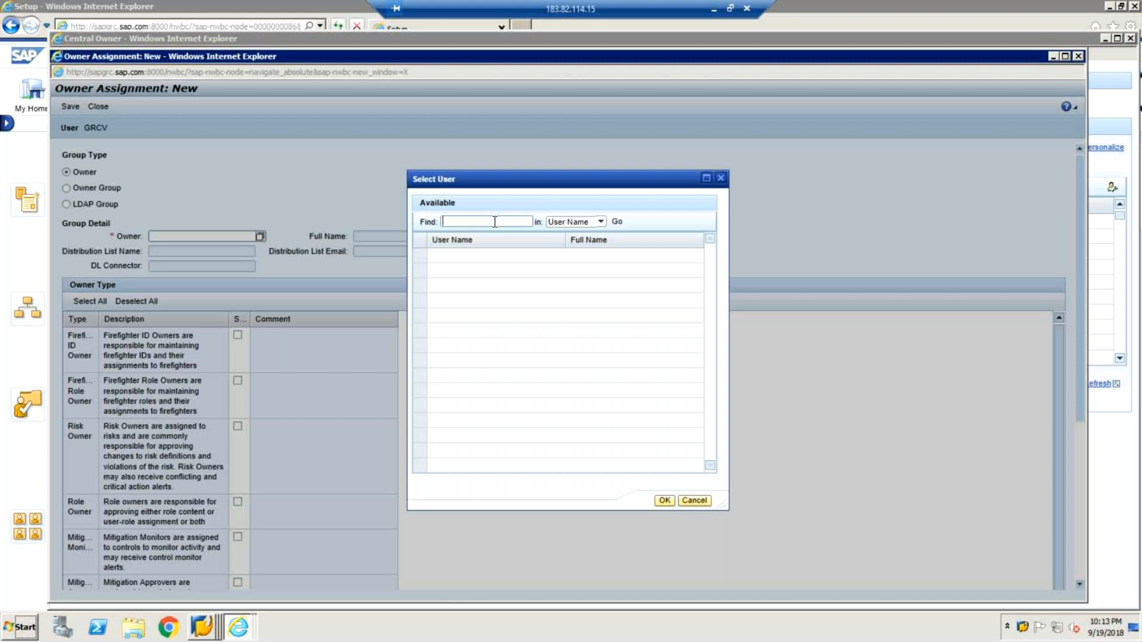
text(FIRE*)
click(619, 223)
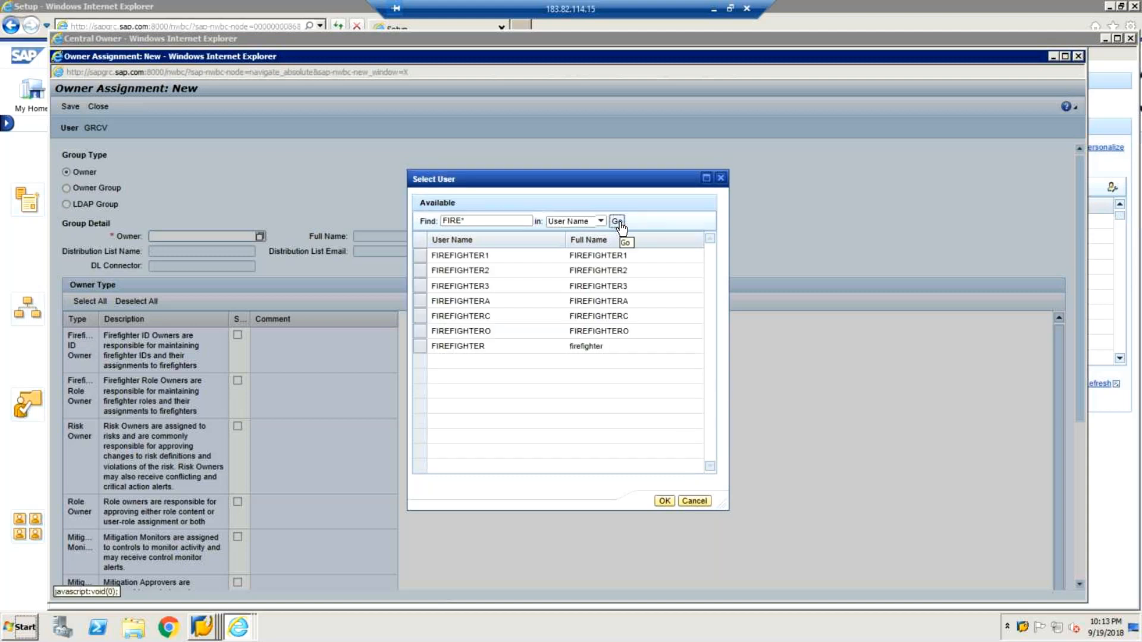
click(422, 320)
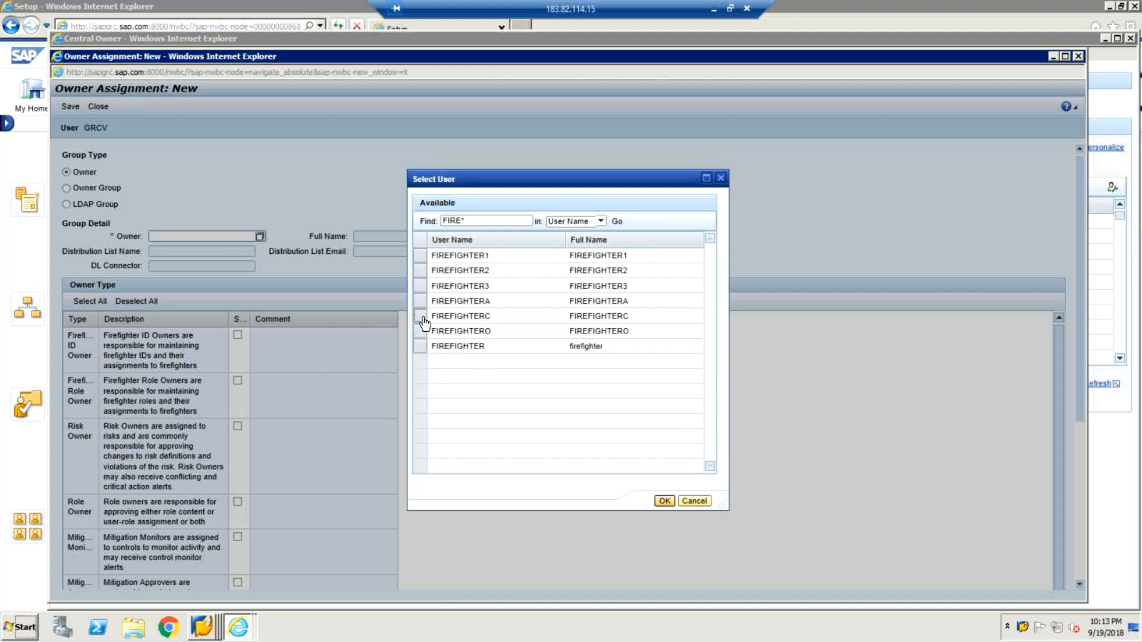
click(661, 500)
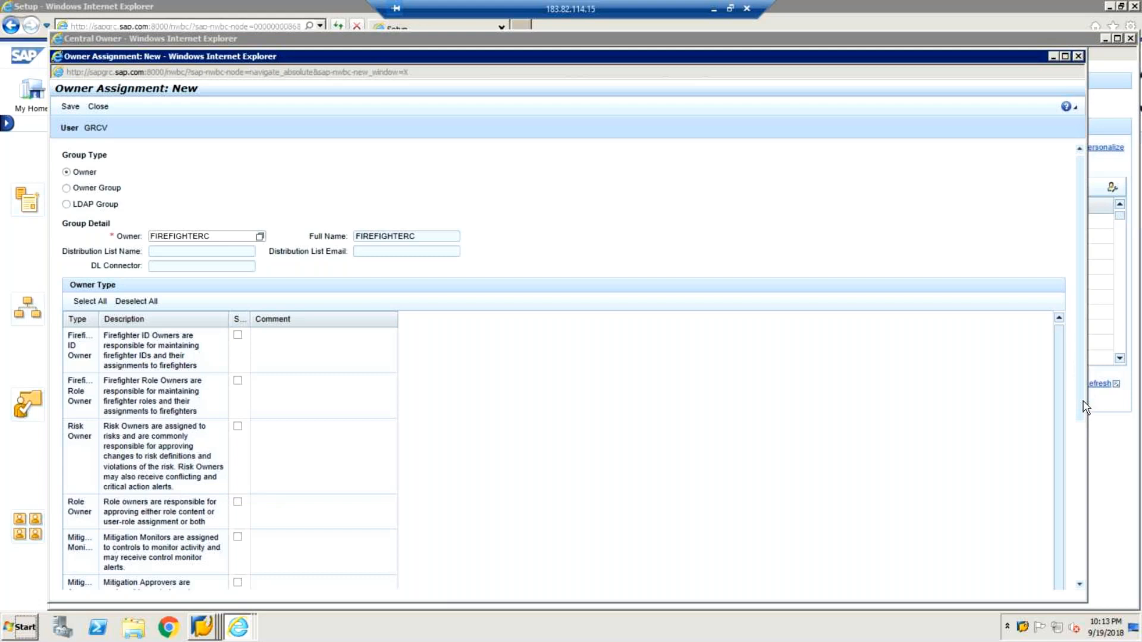
Assign FIREFIGHTERC only the Firefighter ID Controller type, then save and close the assignment.
scroll(1083, 407, down, 3)
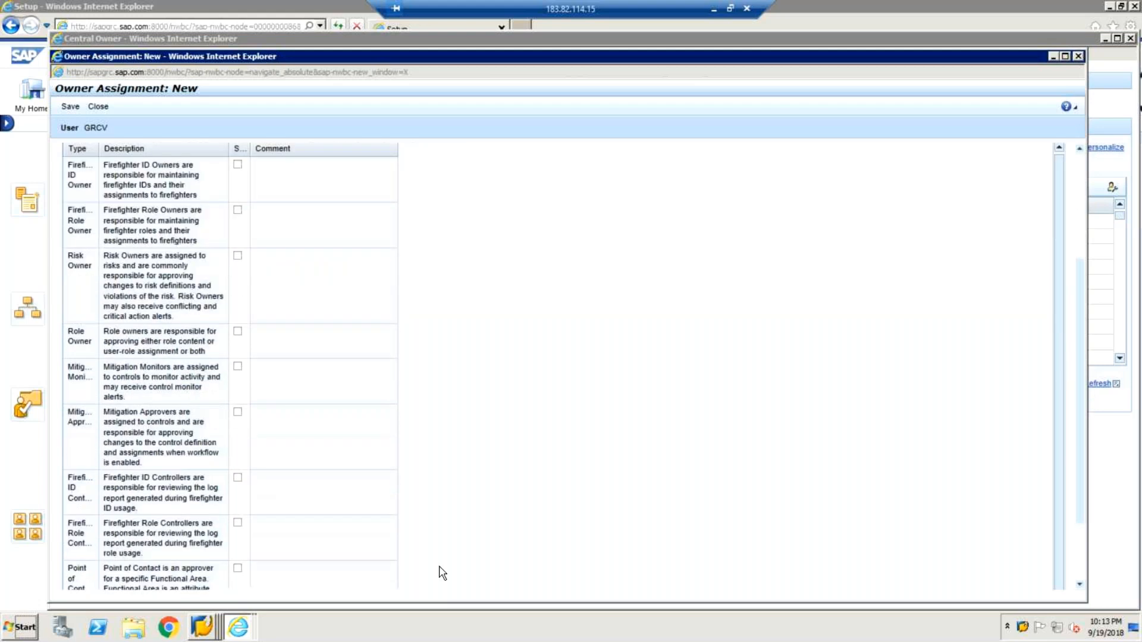
scroll(442, 573, down, 2)
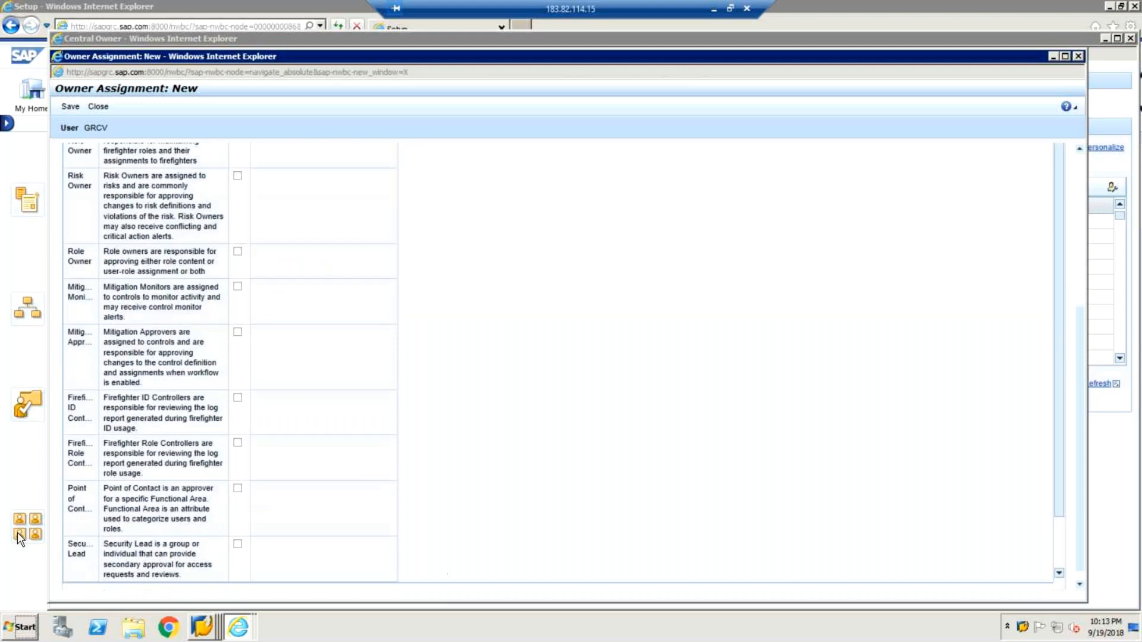
click(238, 443)
click(238, 444)
click(238, 398)
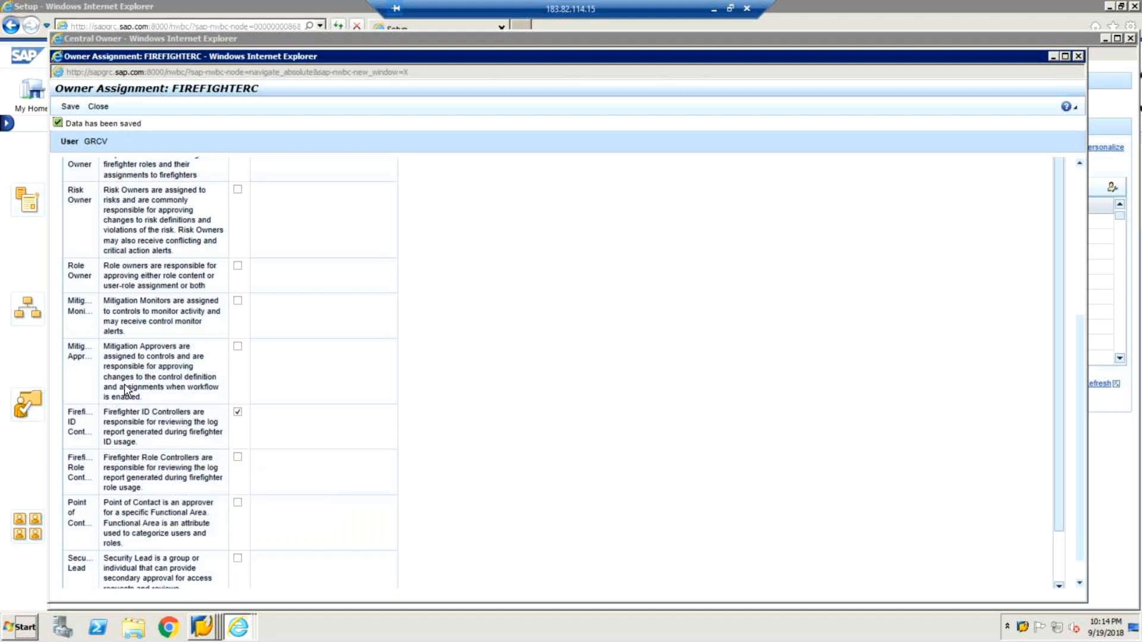
click(104, 108)
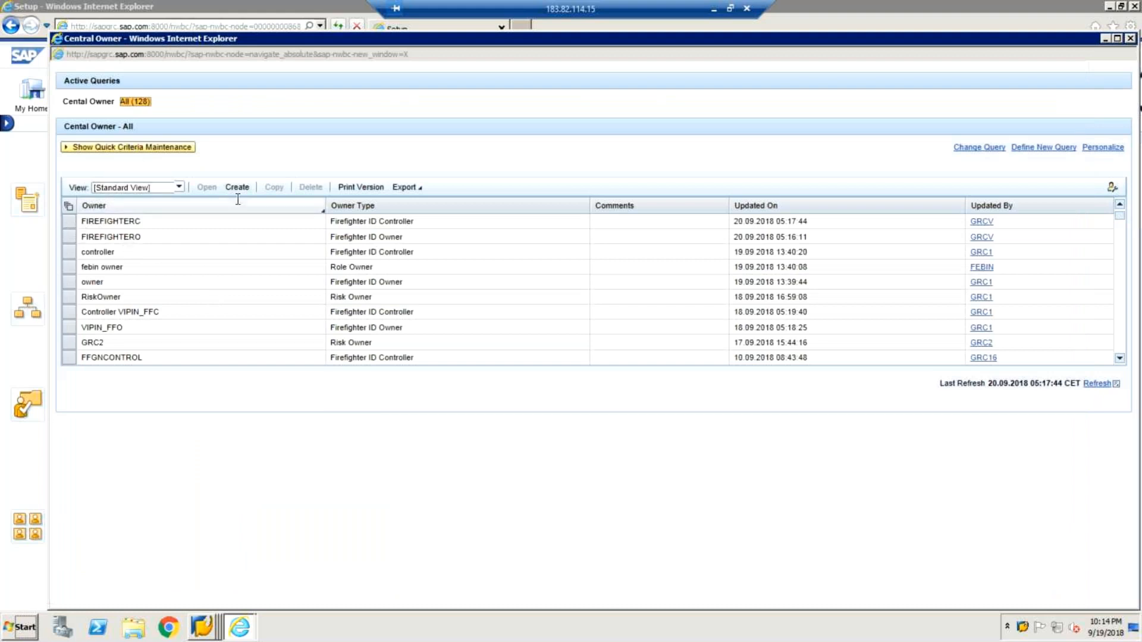
Close the Central Owner and Business Client windows, restart NWBC from SAP Easy Access and open the Setup work center.
click(1133, 39)
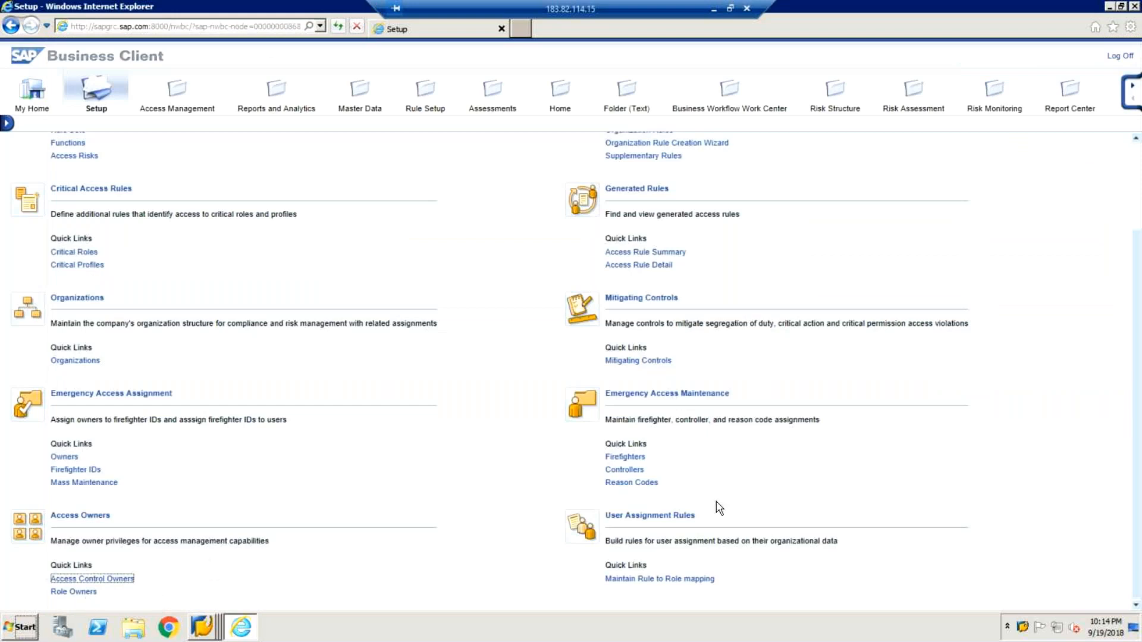
click(1134, 8)
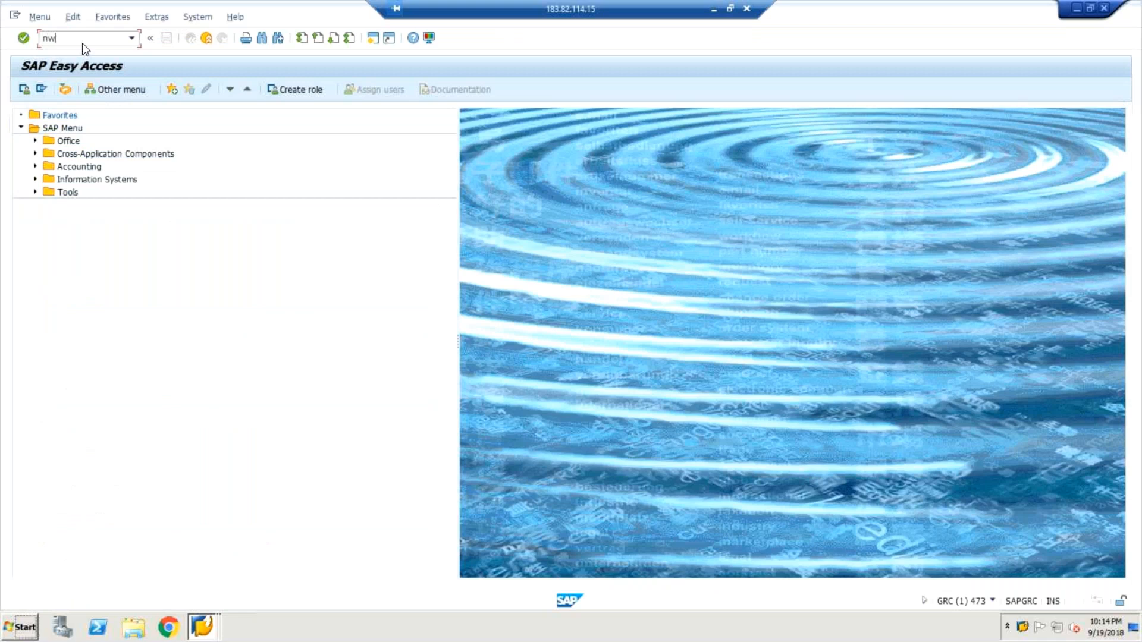
key(Return)
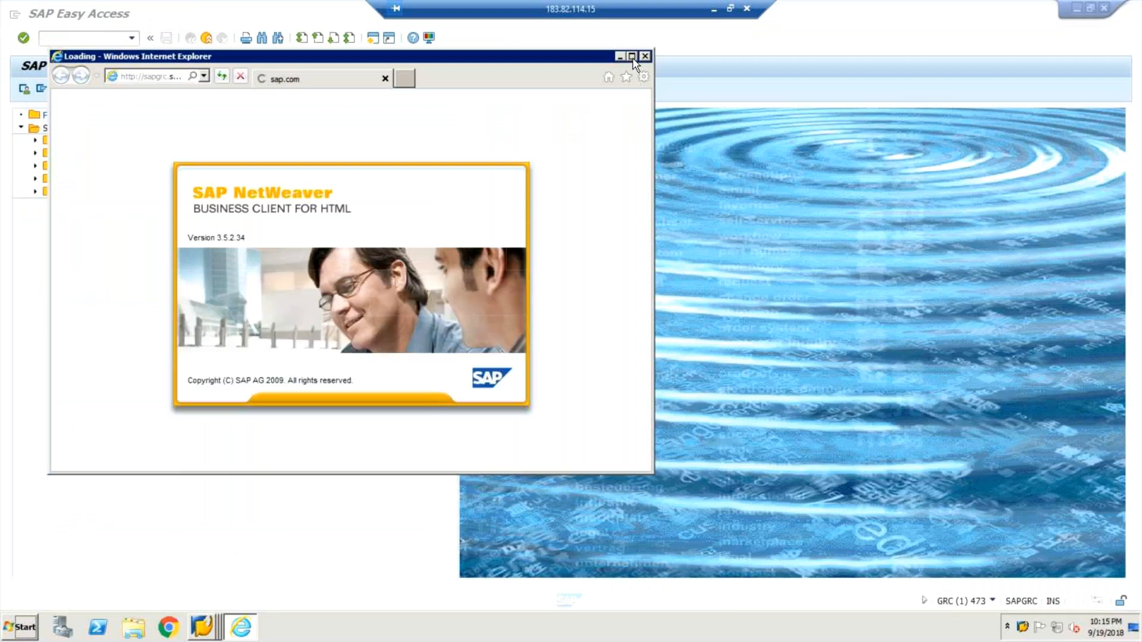
click(633, 56)
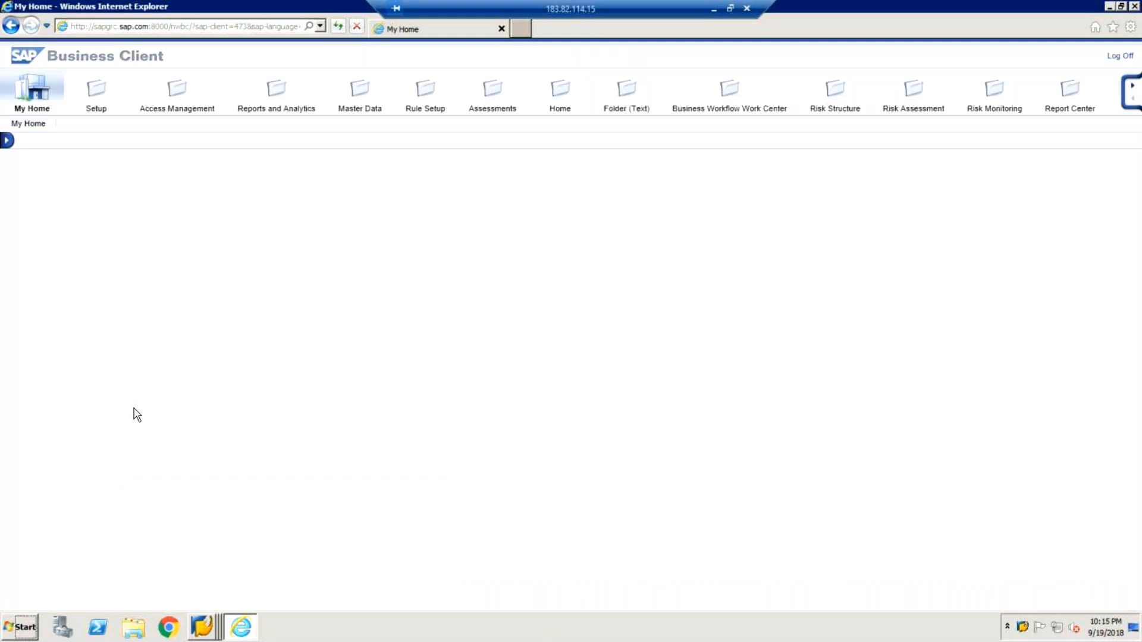
click(95, 90)
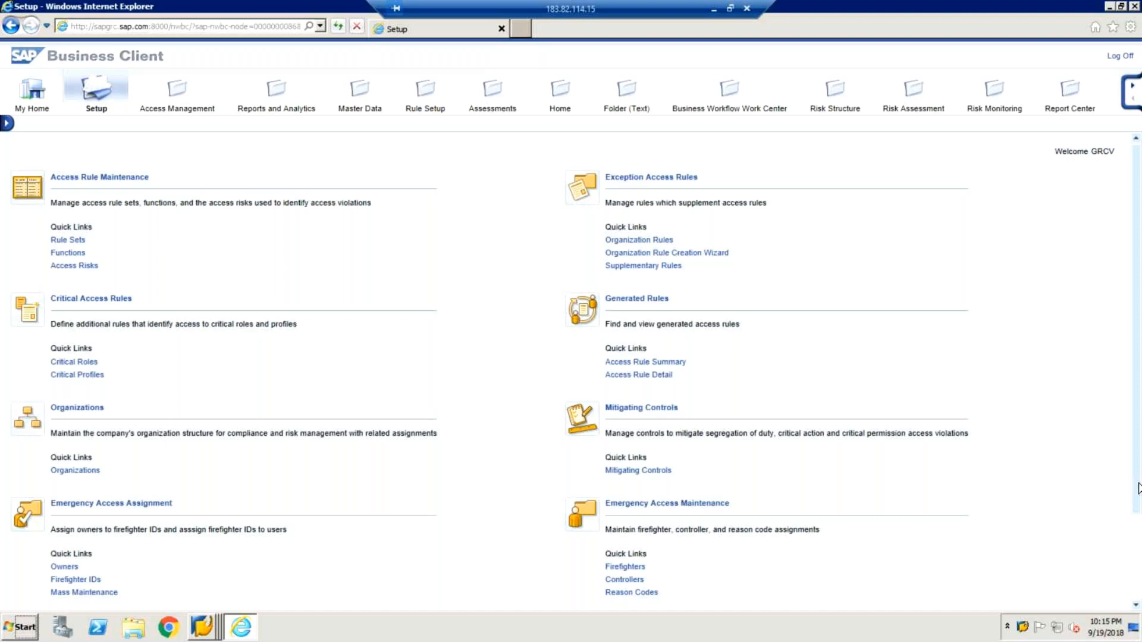
Try to open the Access Owners area from its heading and go back to the Setup page.
scroll(1139, 489, down, 2)
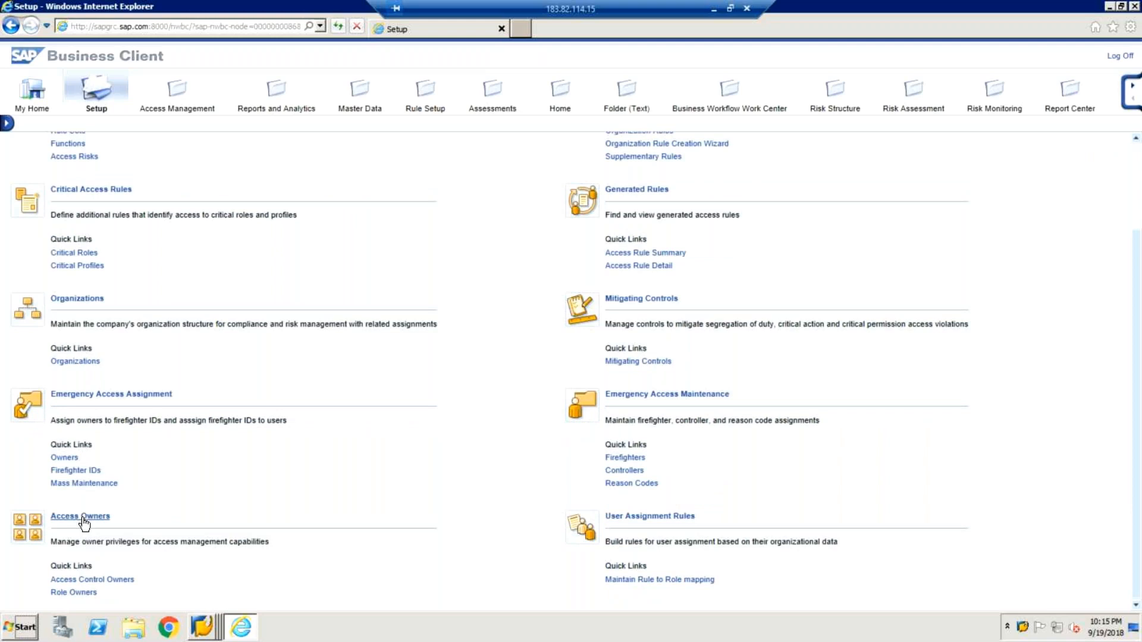
click(84, 521)
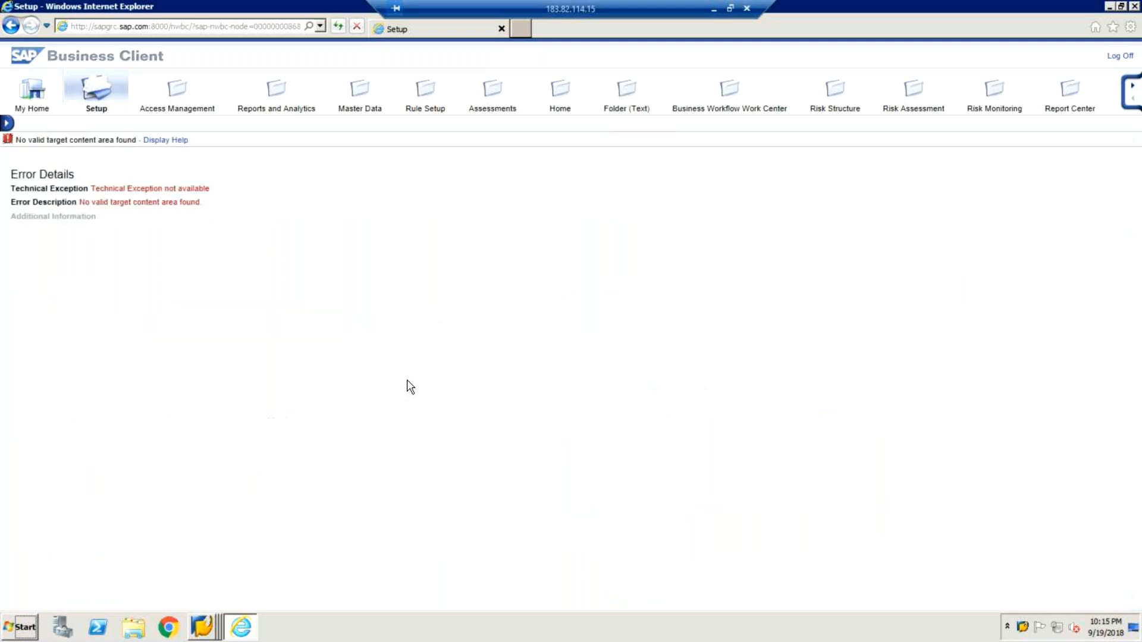
click(10, 27)
Return to the Setup work center, open the Emergency Access Assignment owners list and start a new owner assignment.
click(95, 91)
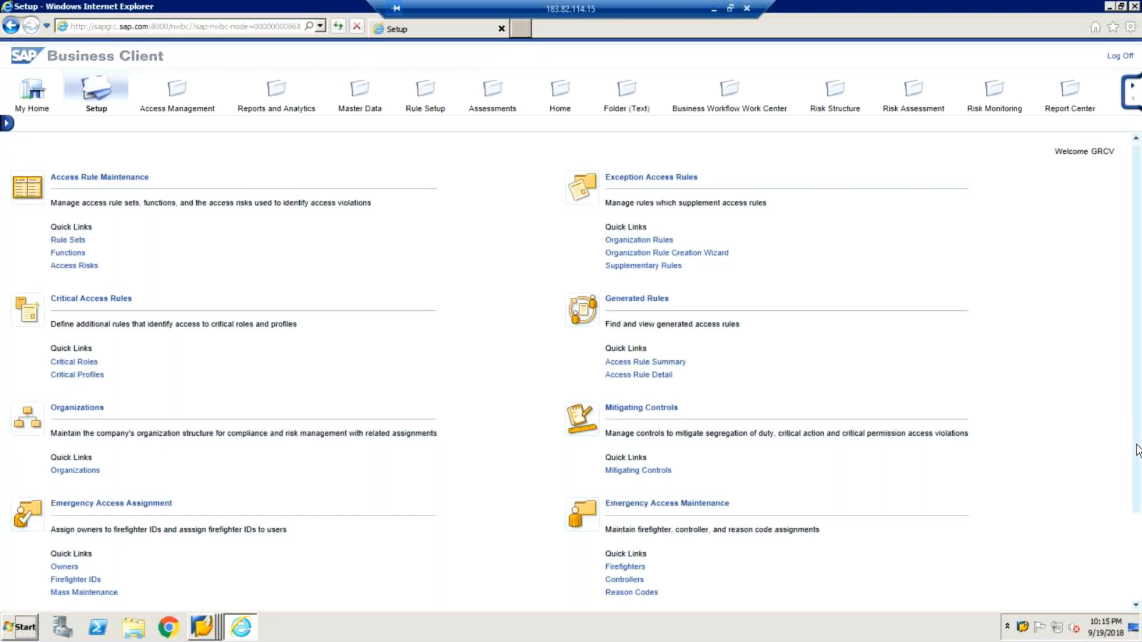
scroll(1138, 597, down, 2)
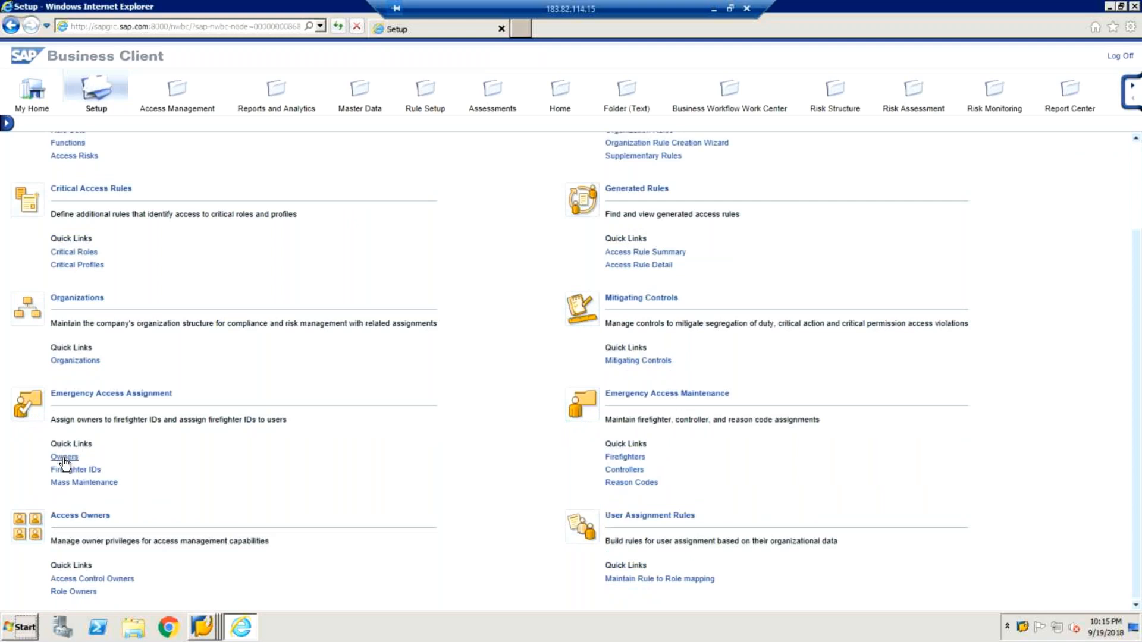
click(64, 458)
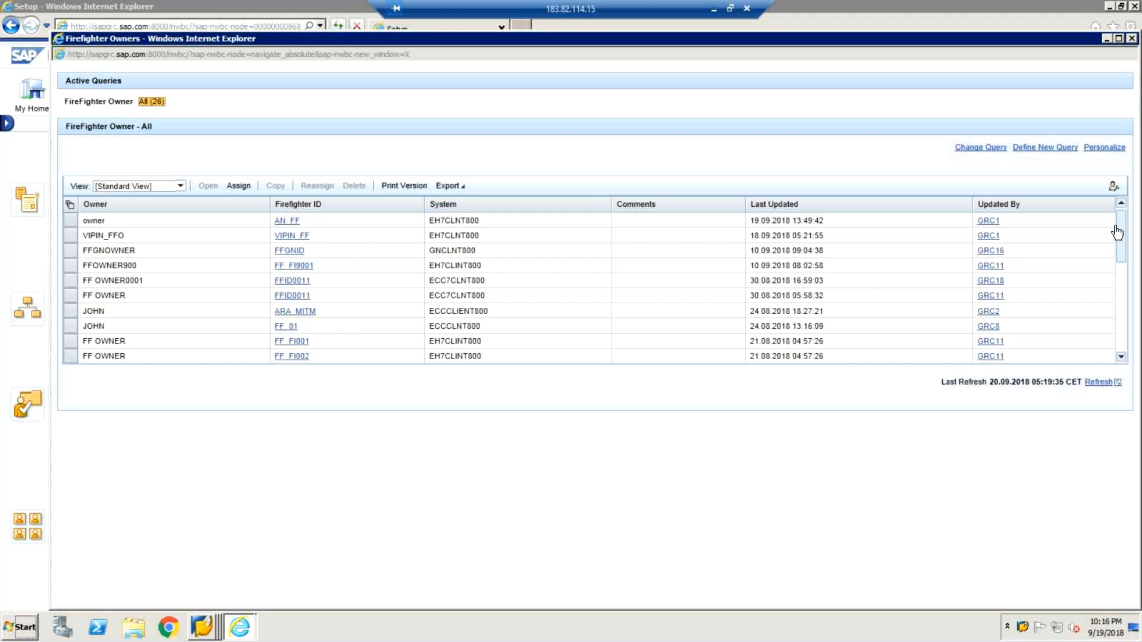
mouse_move(1119, 238)
mouse_down()
mouse_move(1130, 336)
mouse_move(1118, 216)
mouse_up()
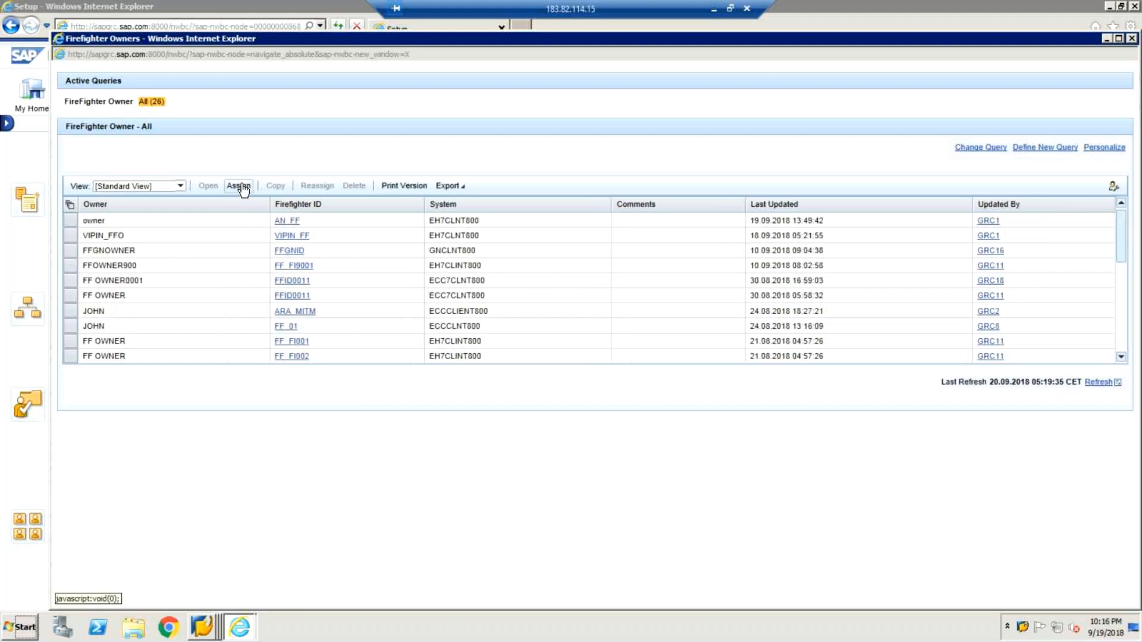
click(241, 186)
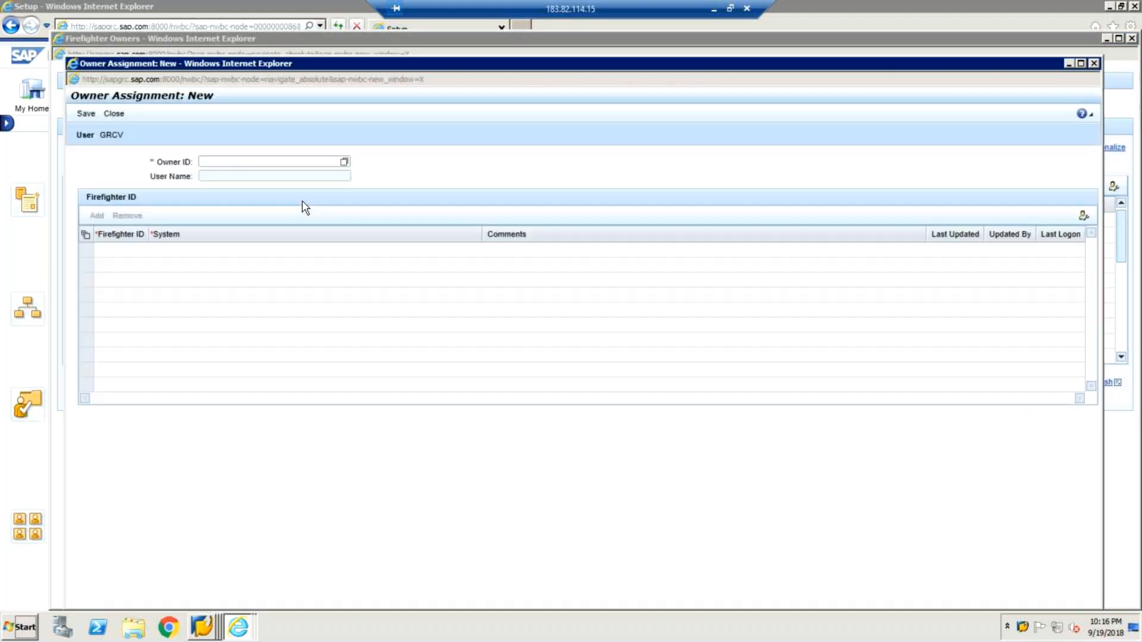
Search the owner IDs for FIRE* and set FIREFIGHTERO as the owner of the new assignment.
click(344, 162)
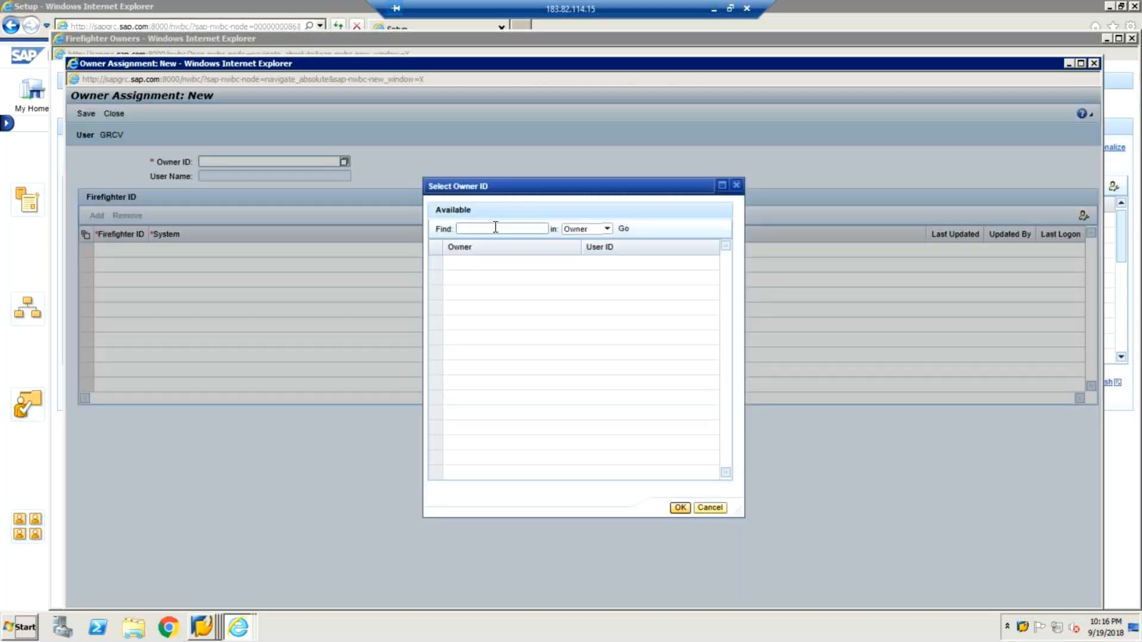
click(495, 228)
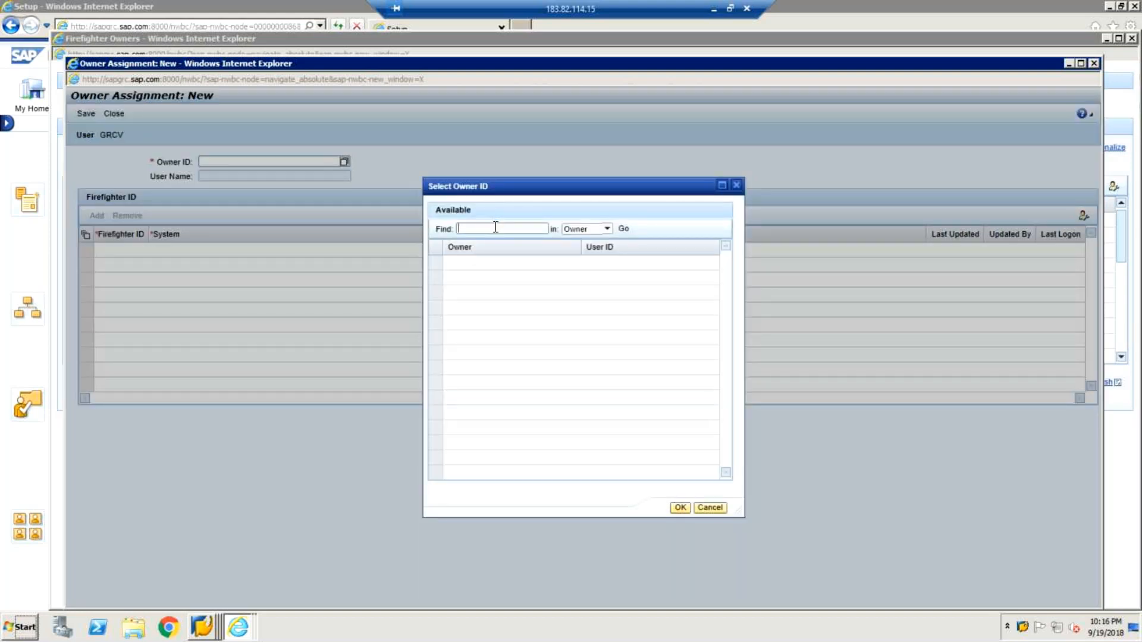
text(FIRE*)
click(623, 229)
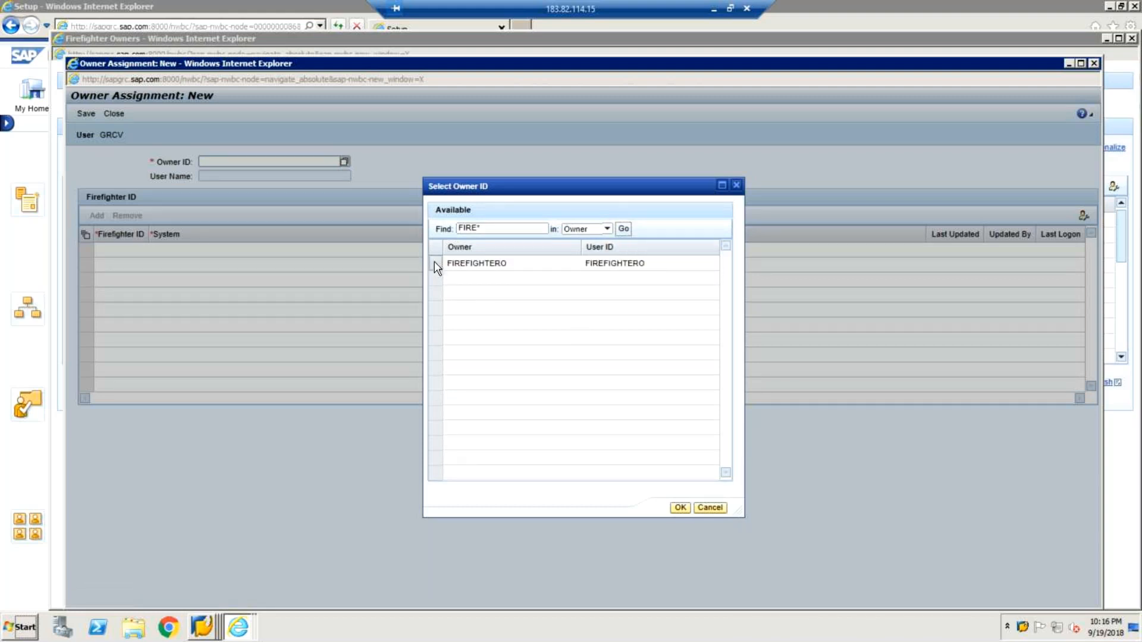
click(436, 266)
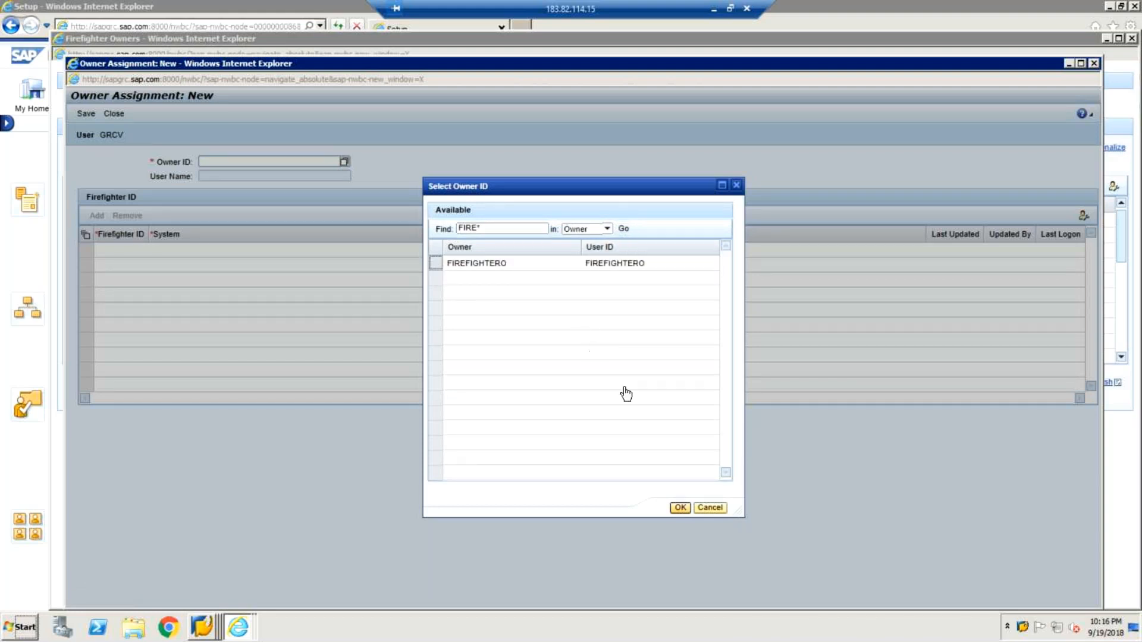
click(680, 509)
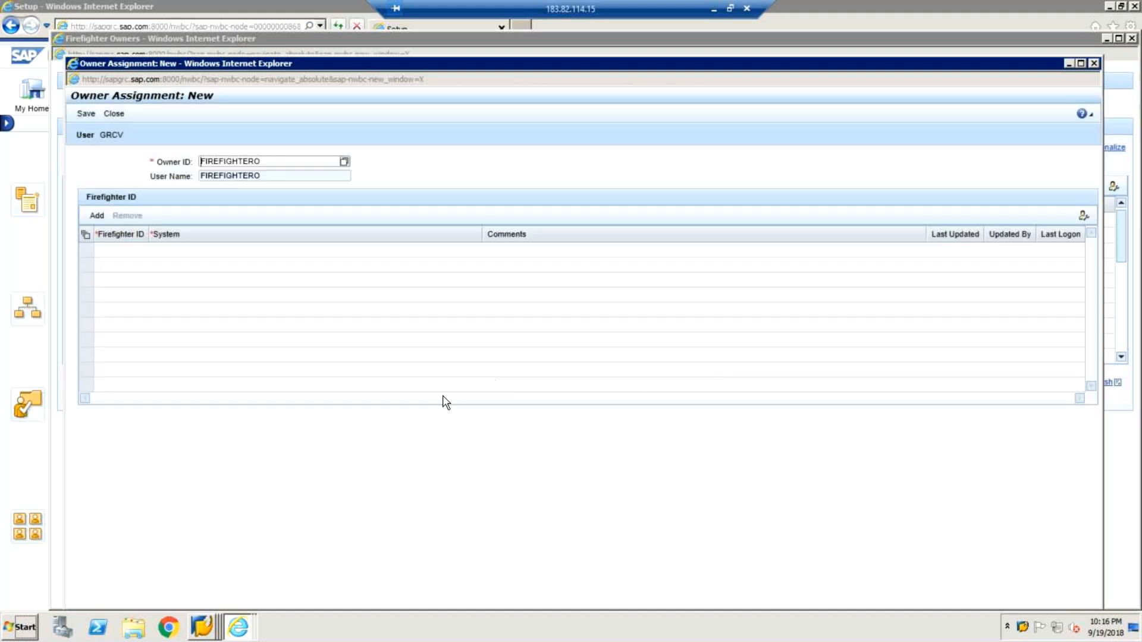
Add a firefighter ID row to the assignment and open the firefighter ID selection for it.
click(101, 218)
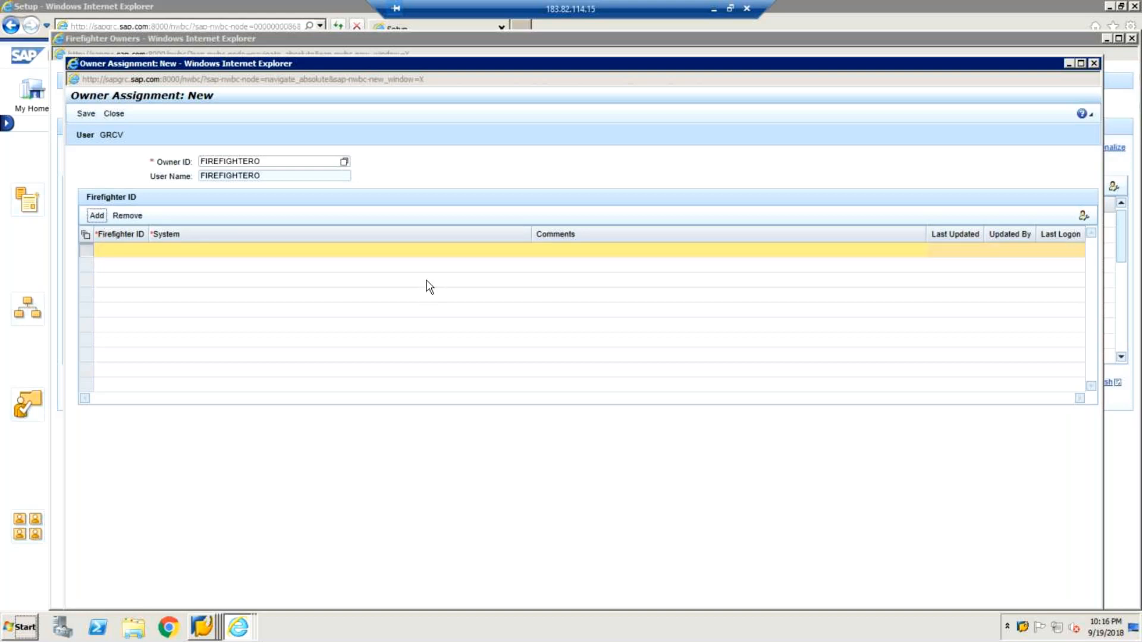
click(128, 248)
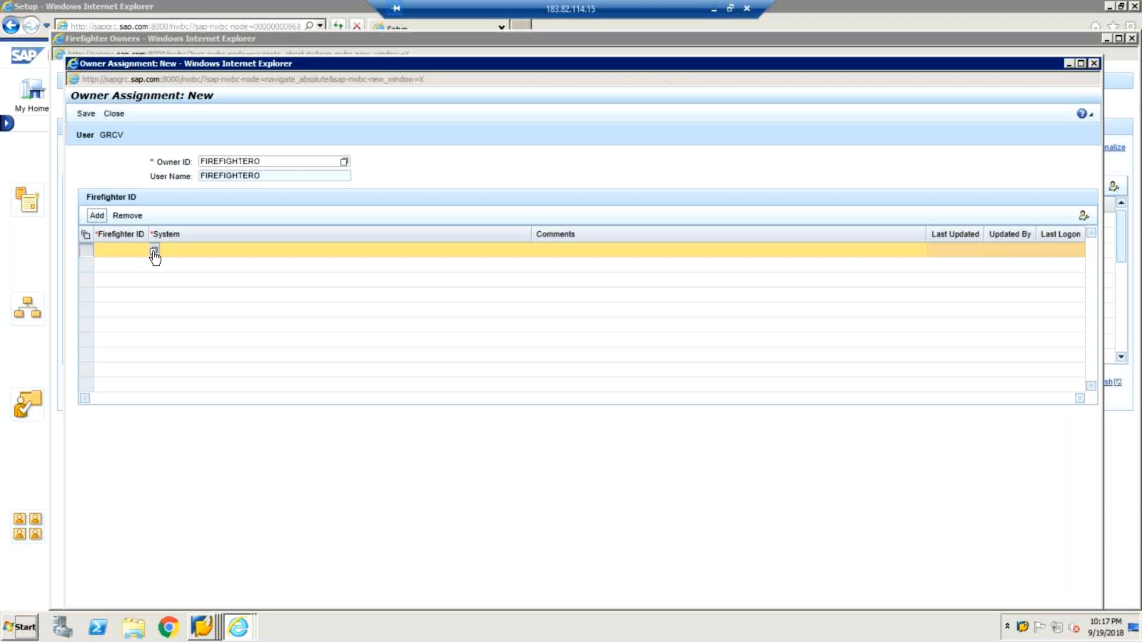
click(154, 253)
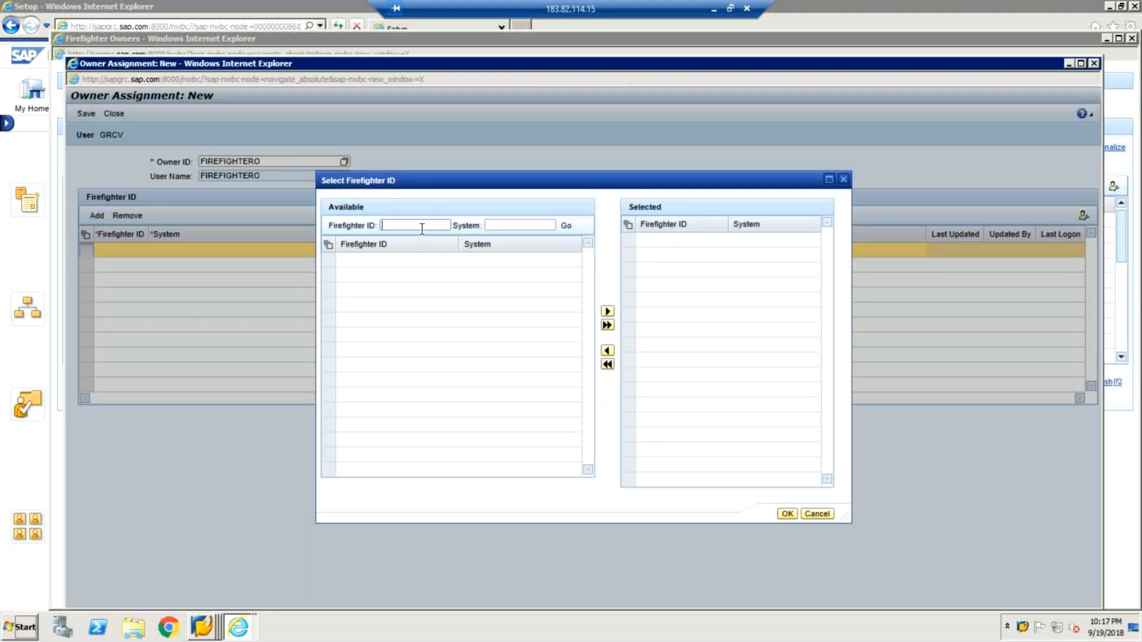
Search the available firefighter IDs for FIRE*, and repeat the search with FF*.
text(fIRE)
key(BackSpace)
key(BackSpace)
key(BackSpace)
key(BackSpace)
key(BackSpace)
text(FIRE*)
key(Return)
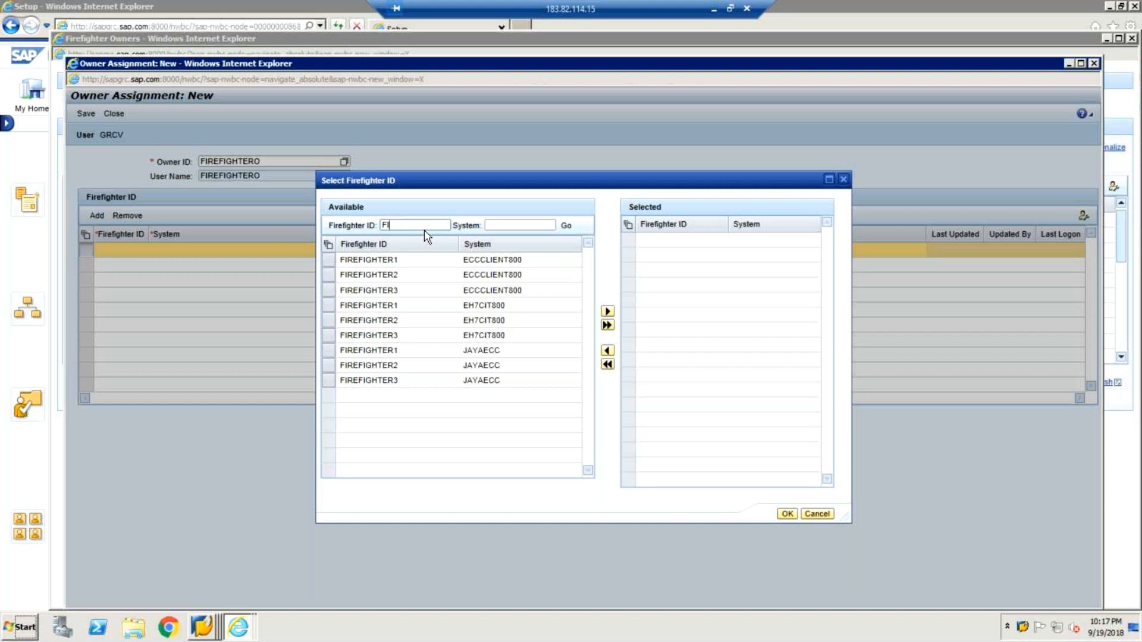
text(F*)
key(Return)
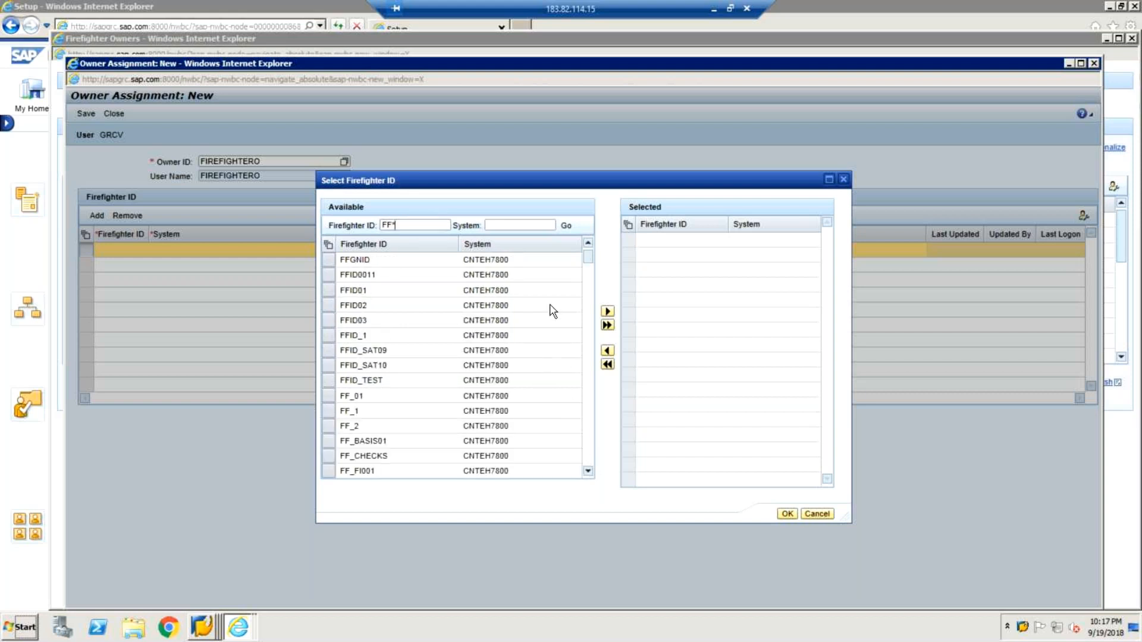
Select the FF_ID entry of system CNTEH7800 in the available firefighter IDs.
click(508, 225)
click(588, 474)
click(587, 474)
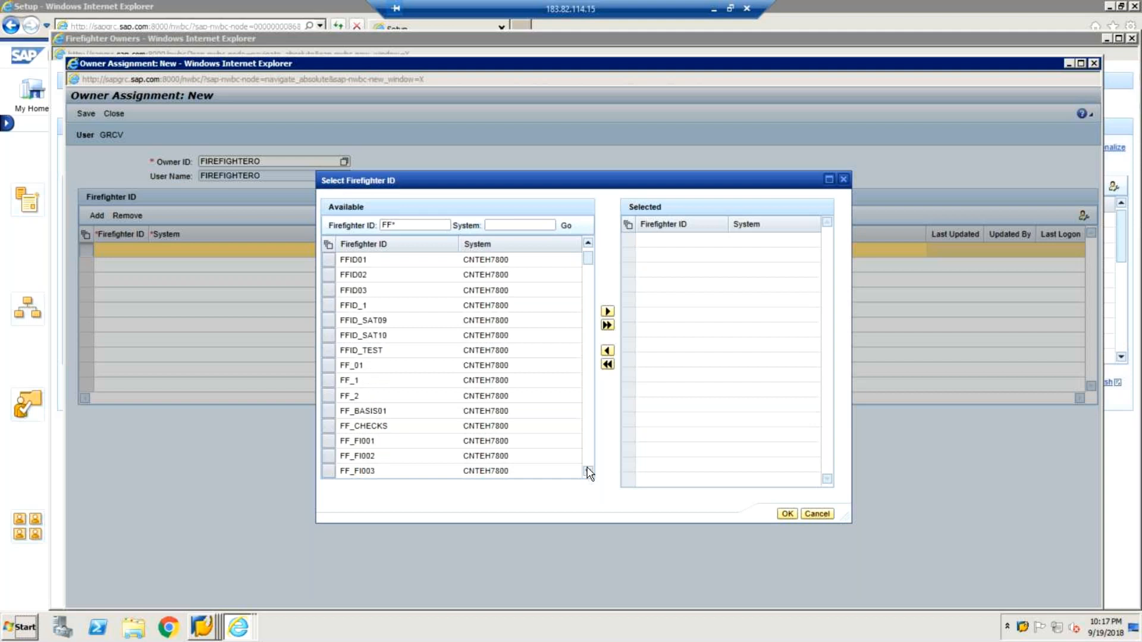
click(588, 474)
click(587, 474)
click(587, 474)
click(588, 474)
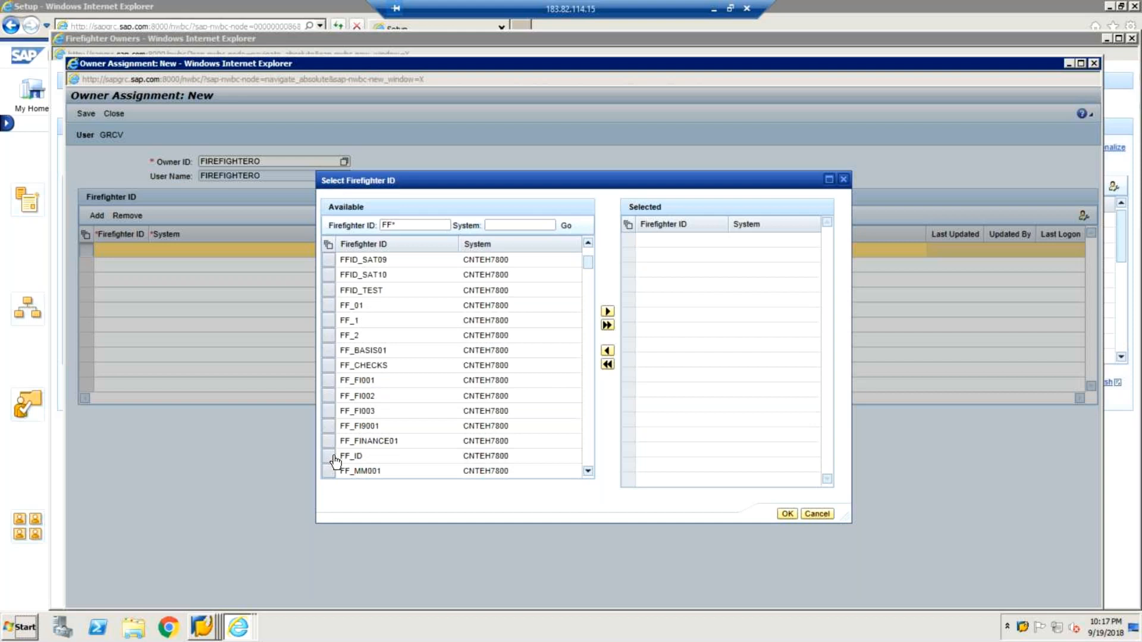
click(546, 456)
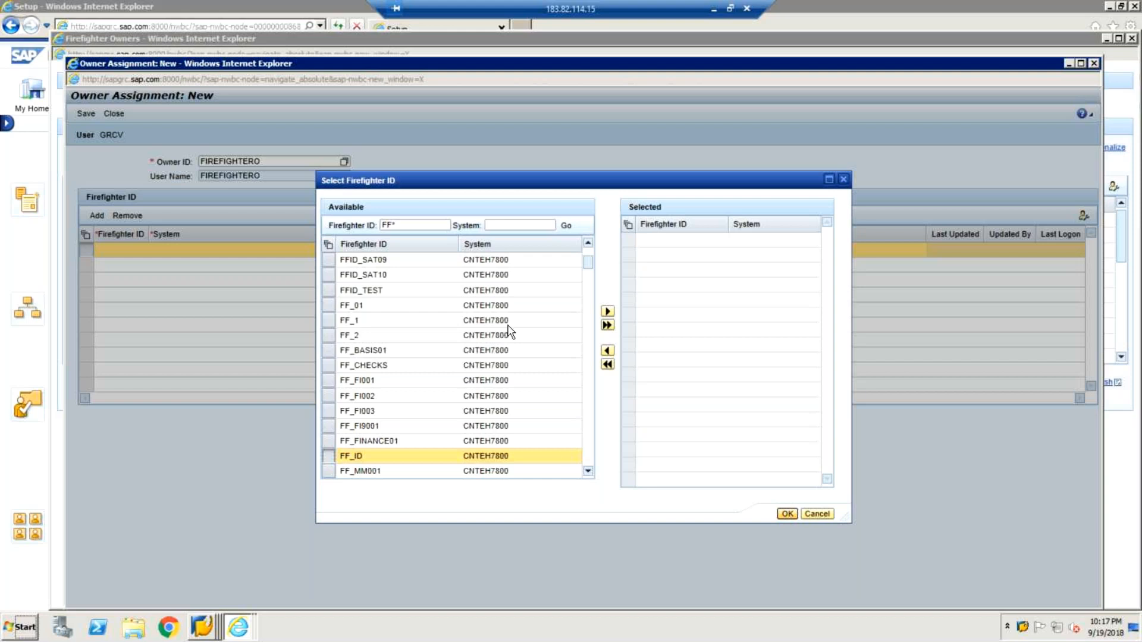
Filter the available firefighter IDs by system ECCCLNT800 and select FF_ID.
click(526, 224)
text(ECCCLNT)
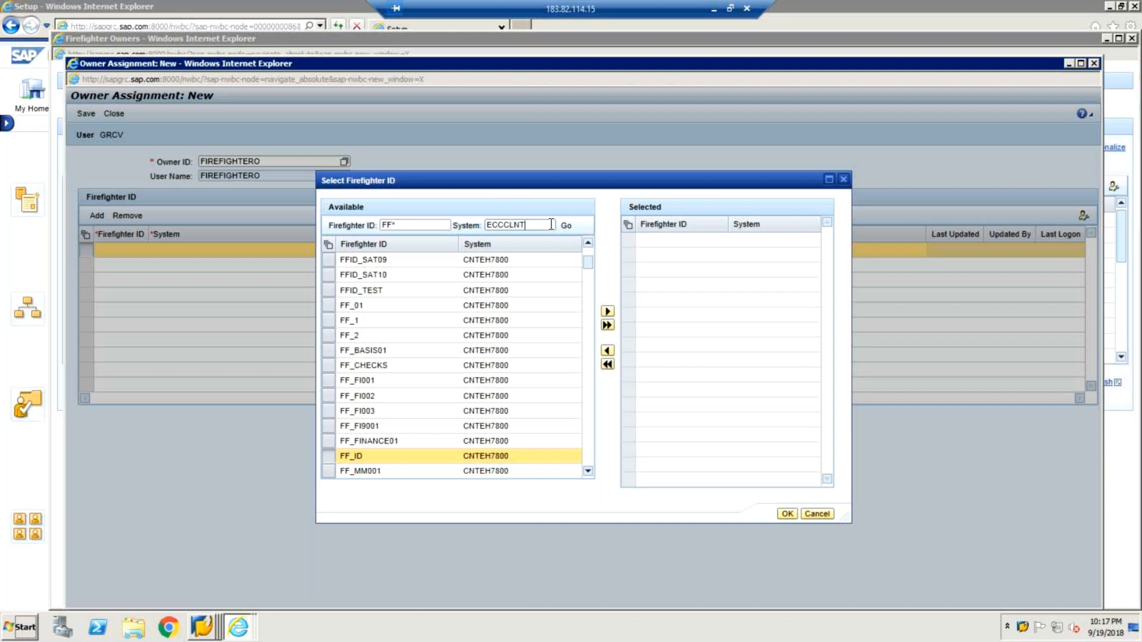
text(800)
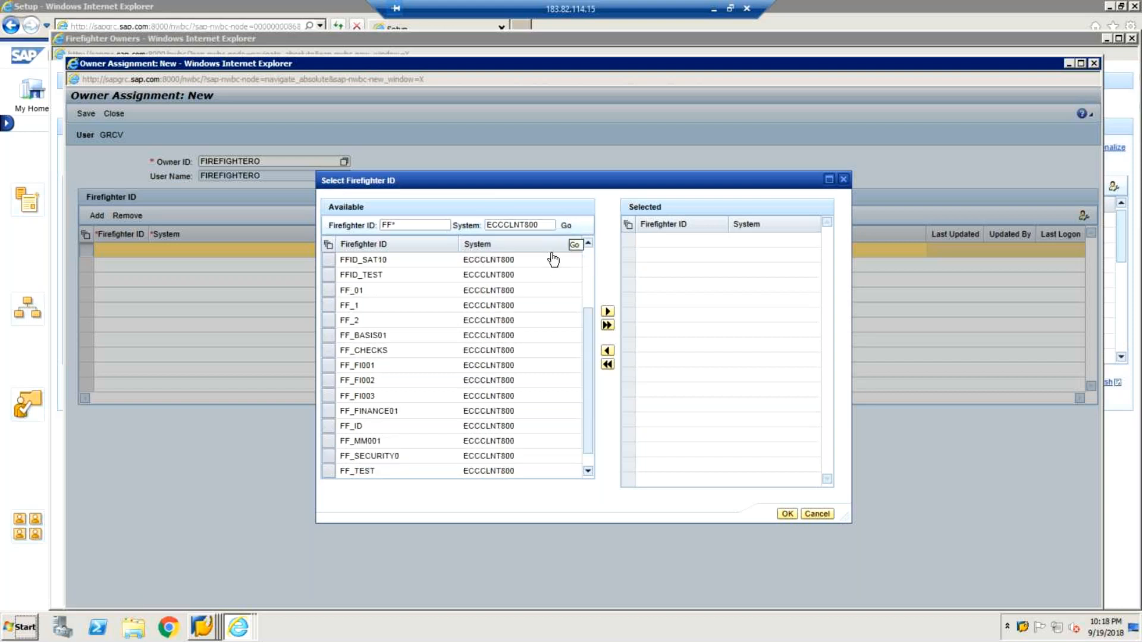
click(337, 428)
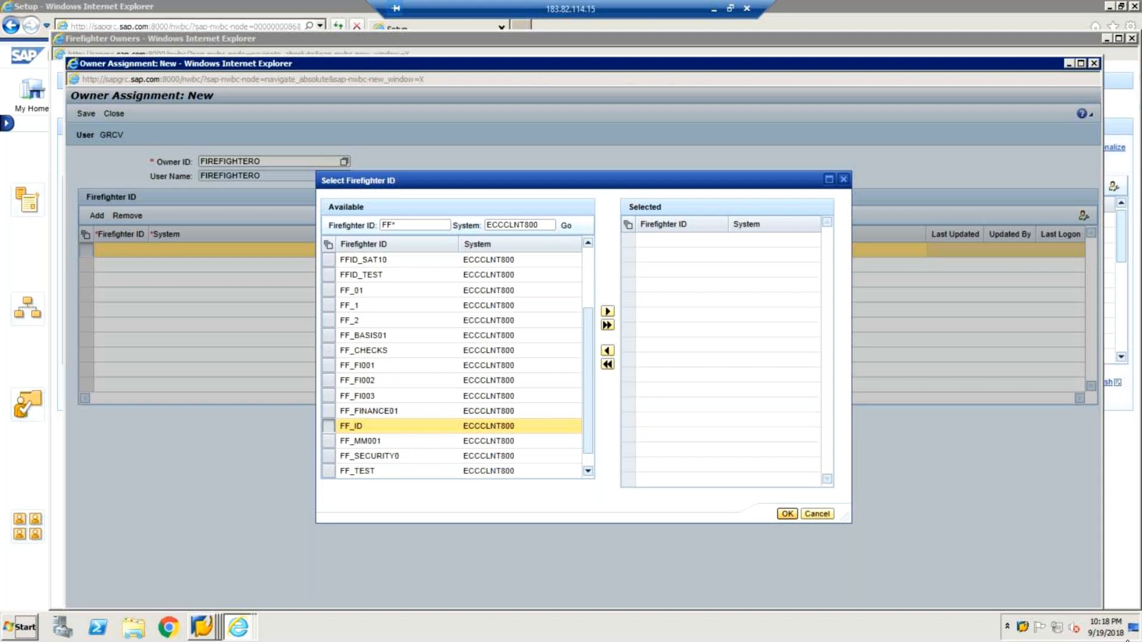
Check the open SAP sessions for the system name and filter the available firefighter IDs by system EH7*.
click(1024, 631)
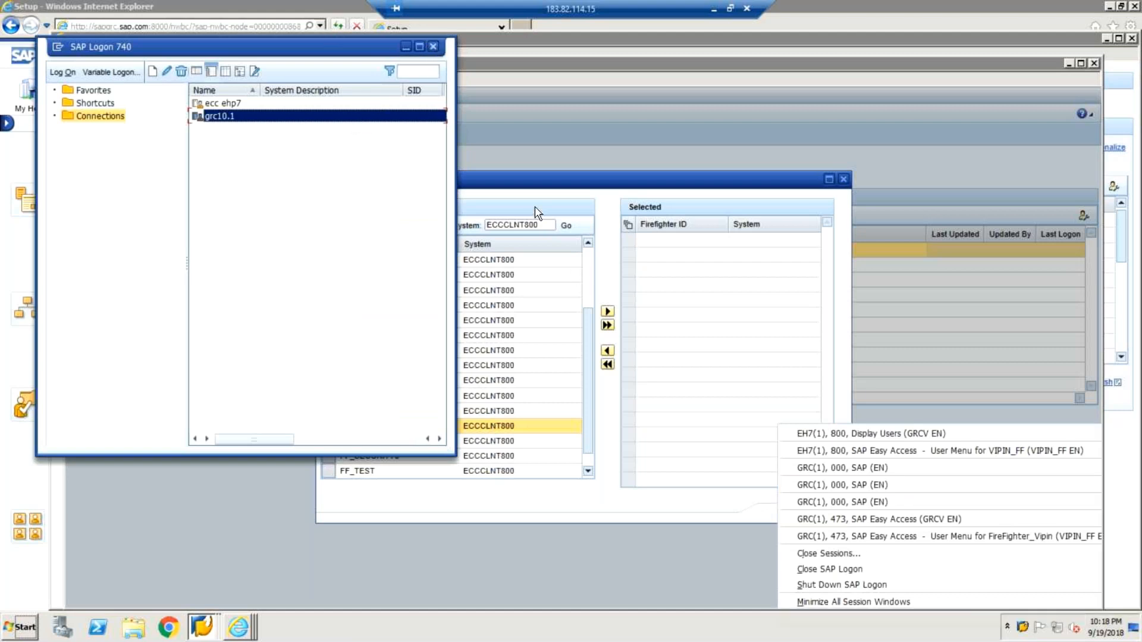
click(541, 221)
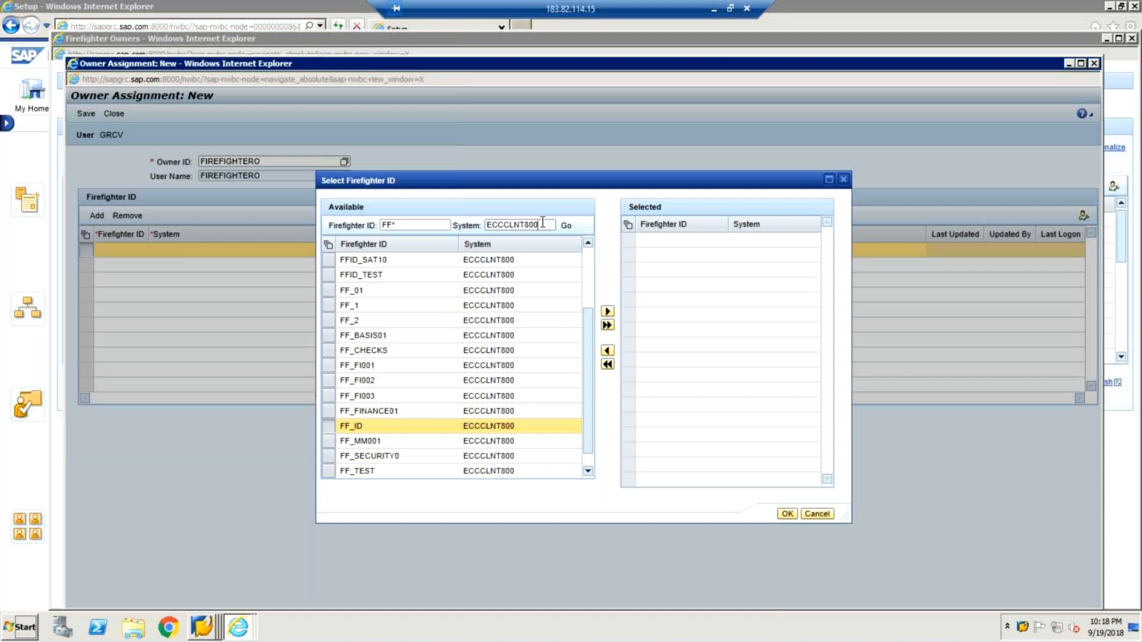
key(BackSpace)
key(BackSpace)
key(BackSpace)
key(BackSpace)
key(BackSpace)
key(BackSpace)
key(BackSpace)
key(BackSpace)
key(BackSpace)
text(H7*)
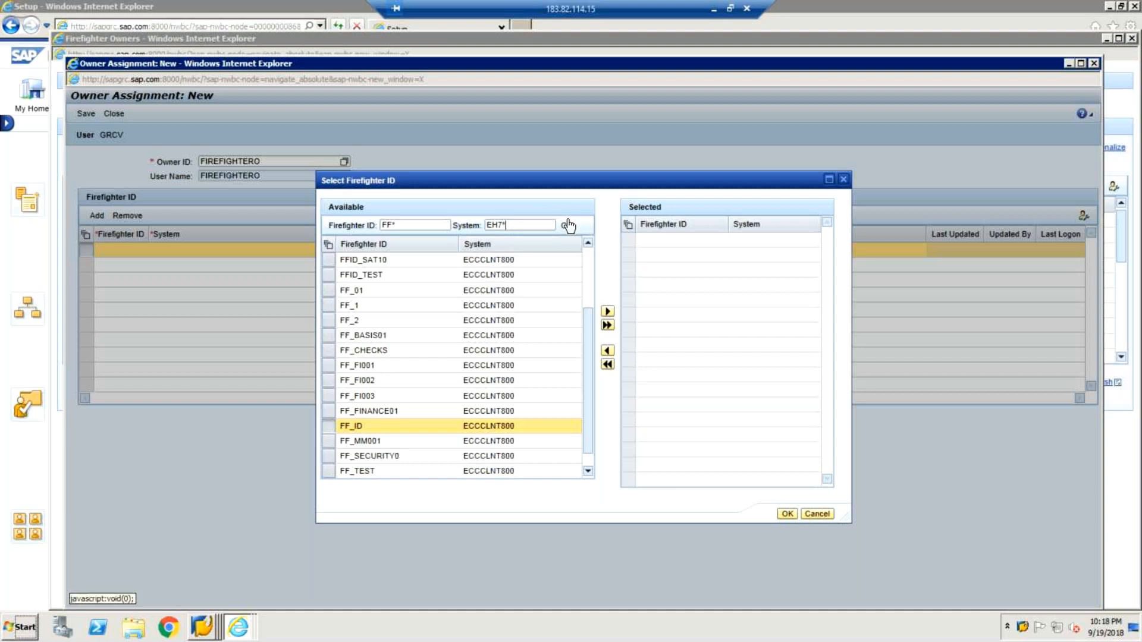
click(567, 226)
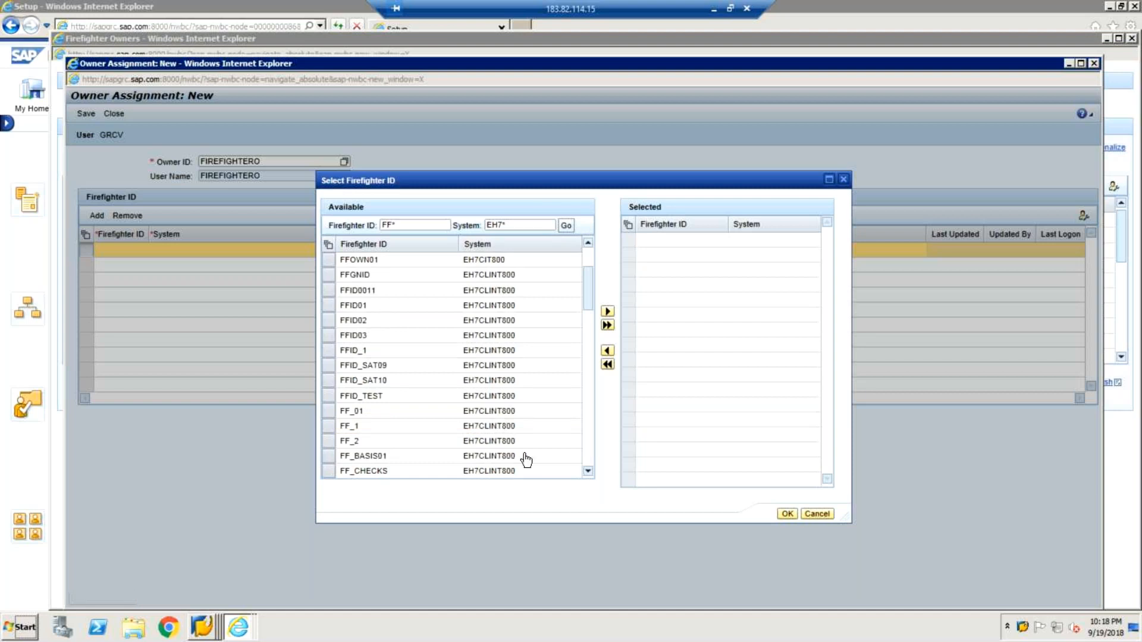
Move FF_ID of system EH7CLINT800 into the selected firefighter IDs.
click(589, 471)
click(590, 470)
click(590, 470)
click(590, 471)
click(589, 471)
click(589, 471)
click(589, 471)
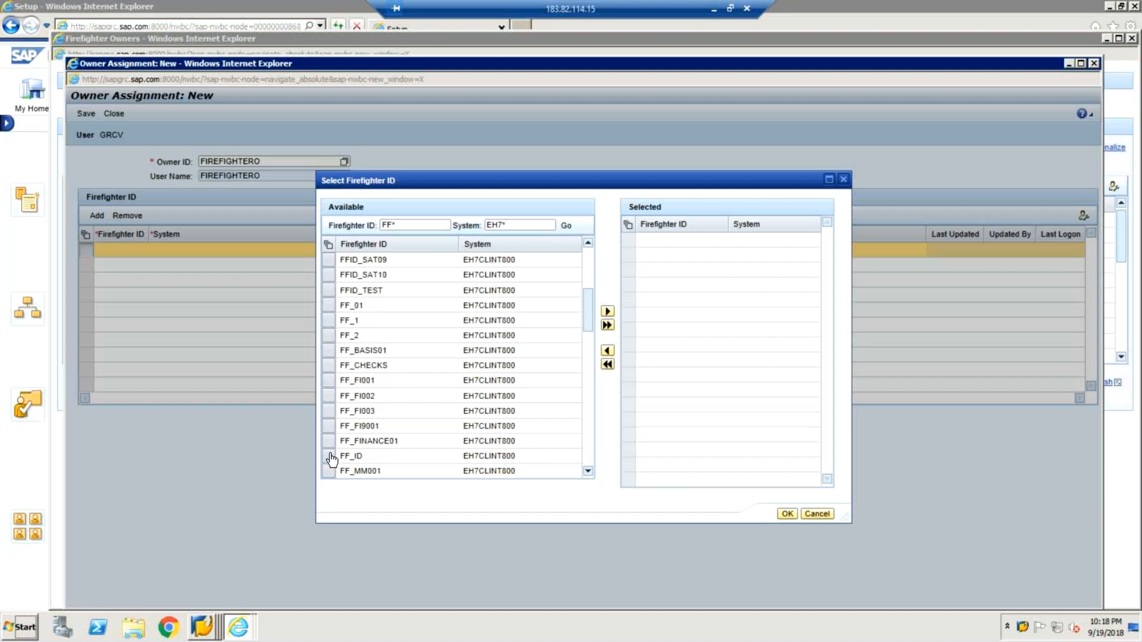
click(333, 456)
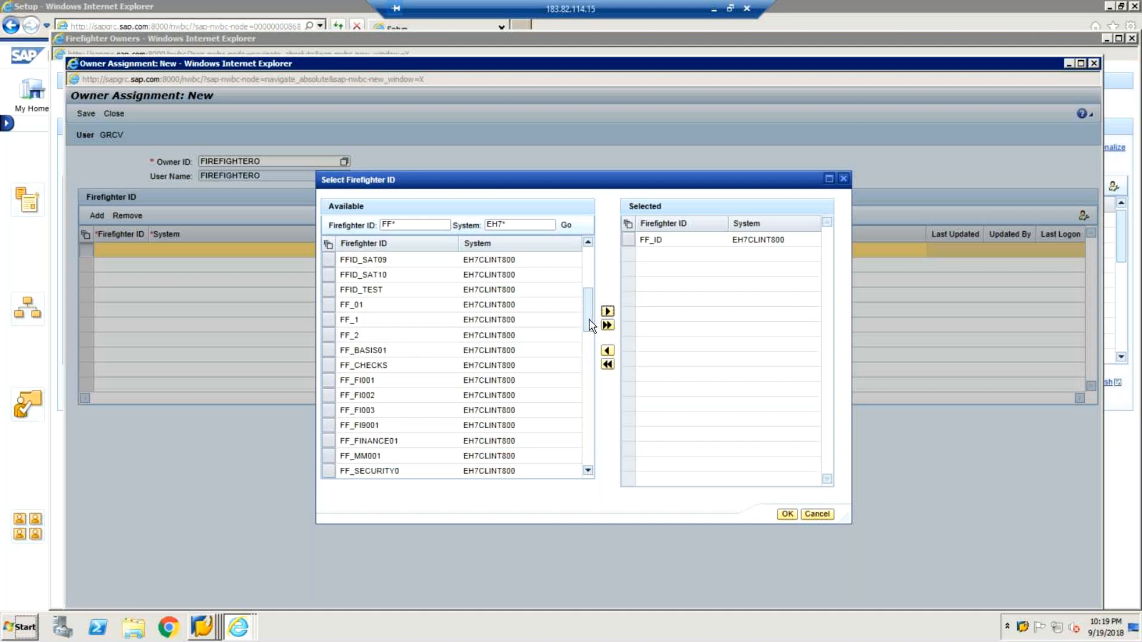
Switch to the EH7 client 800 Display Users session to check the firefighter user, and return to the new owner assignment.
drag(589, 320, 592, 335)
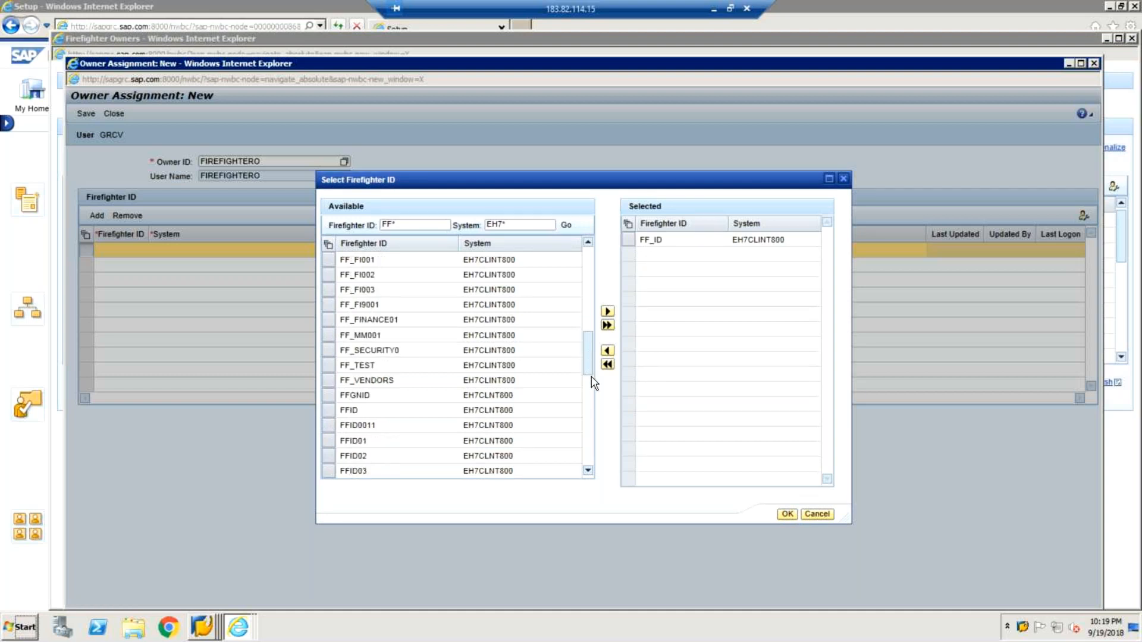
click(1024, 628)
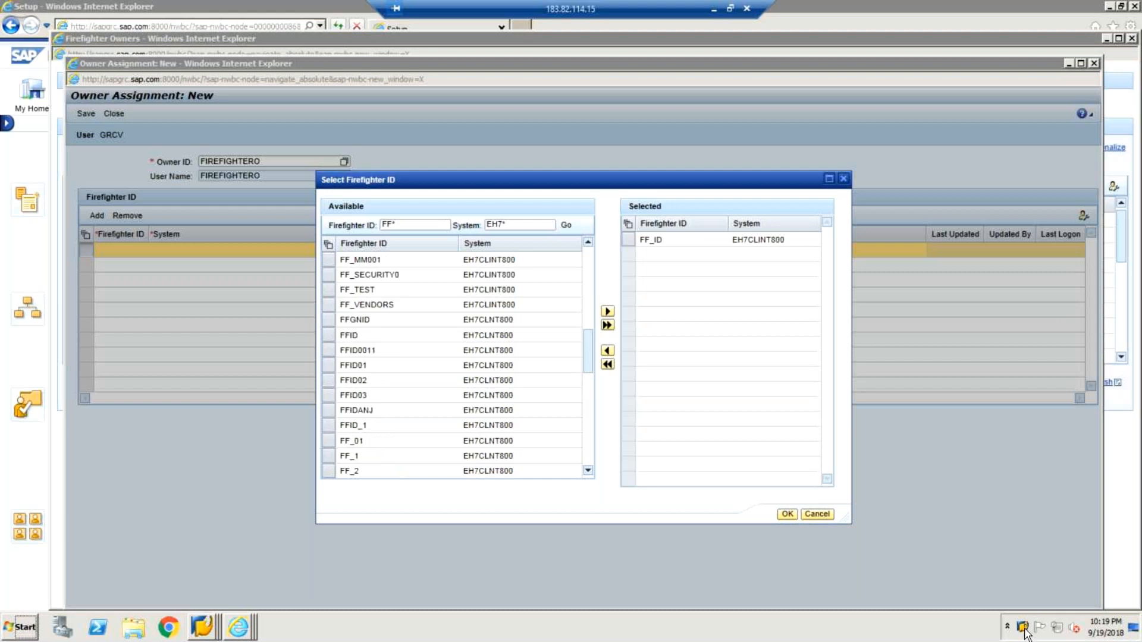
right_click(1025, 627)
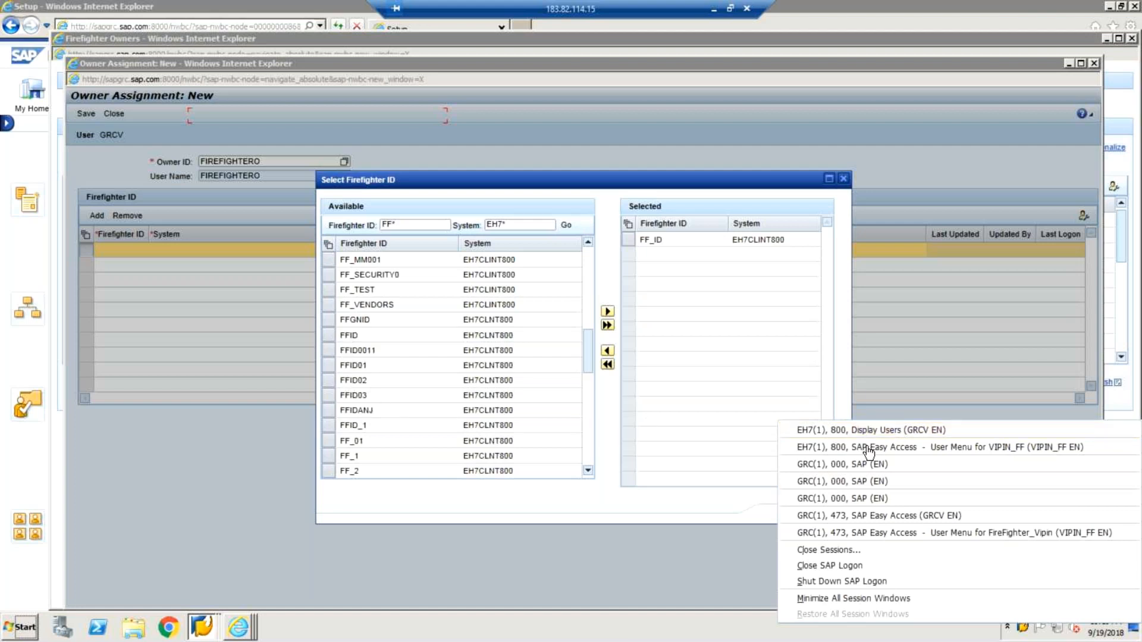
click(841, 434)
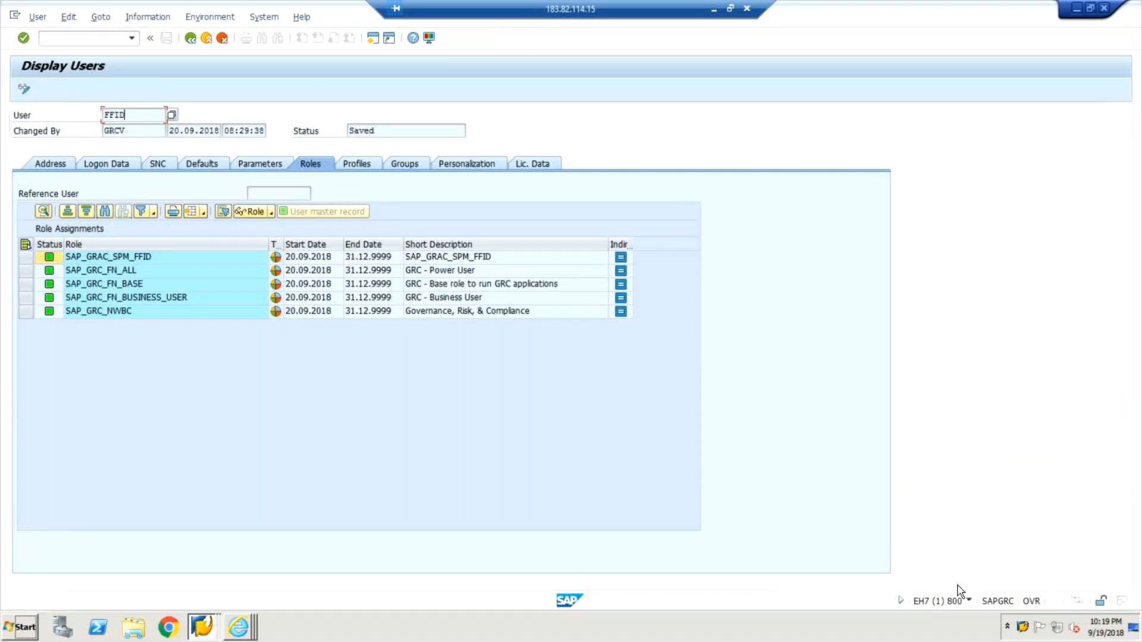
right_click(1027, 628)
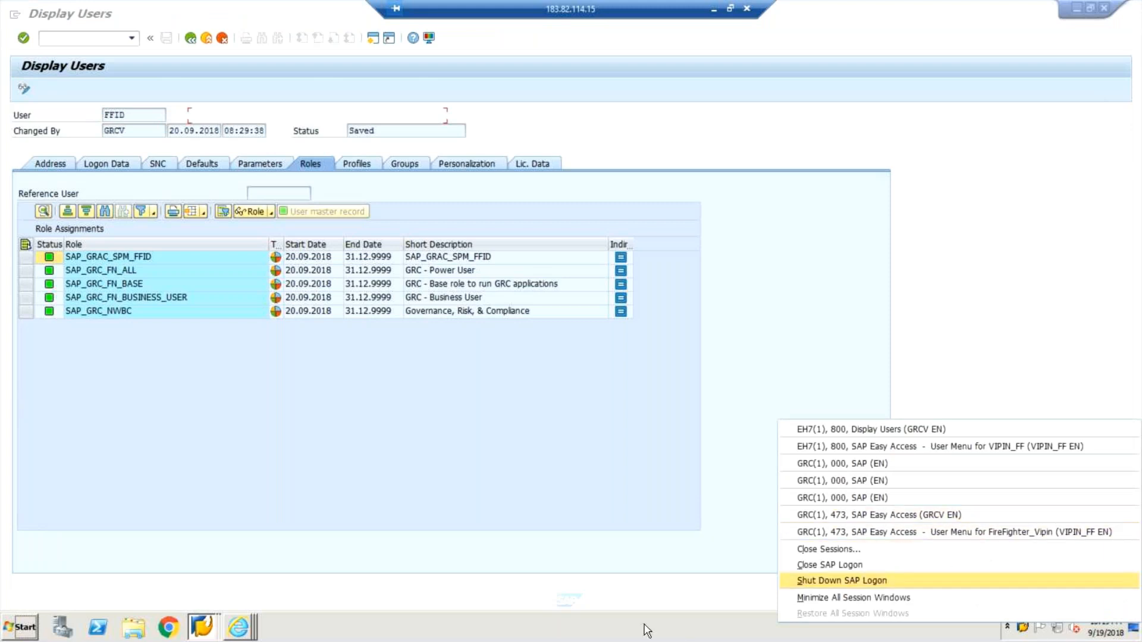
click(239, 630)
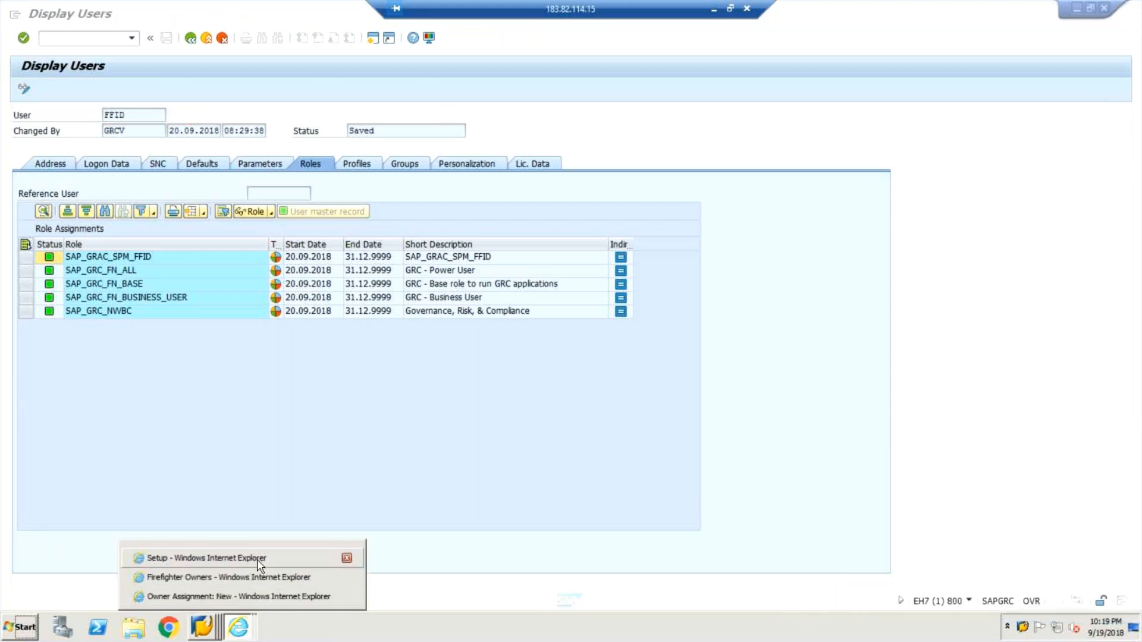
click(254, 563)
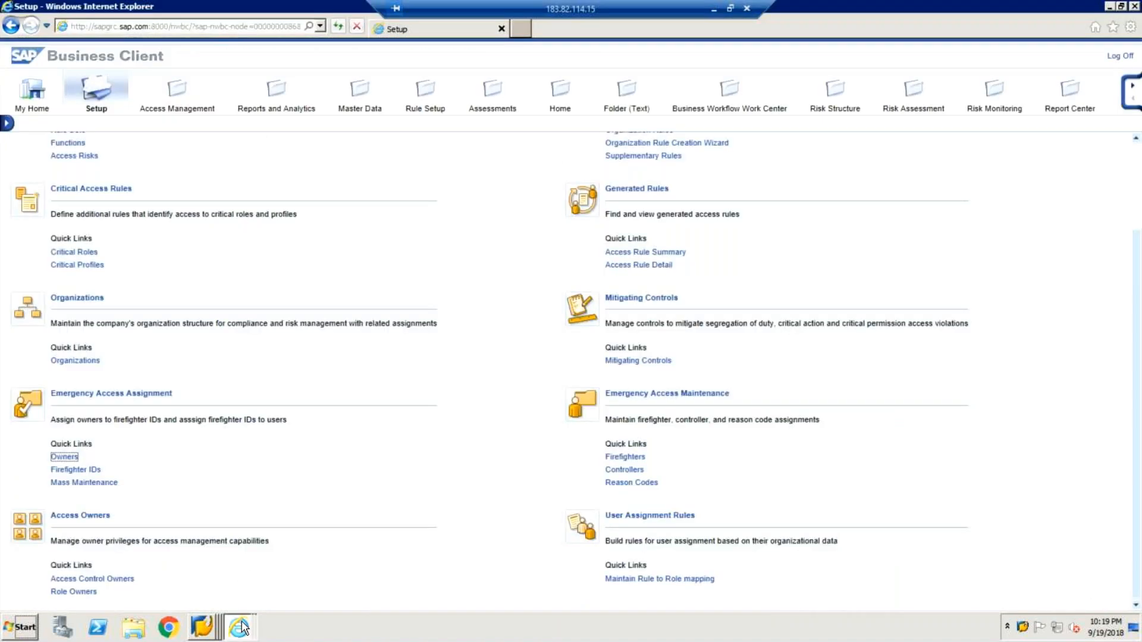
click(238, 627)
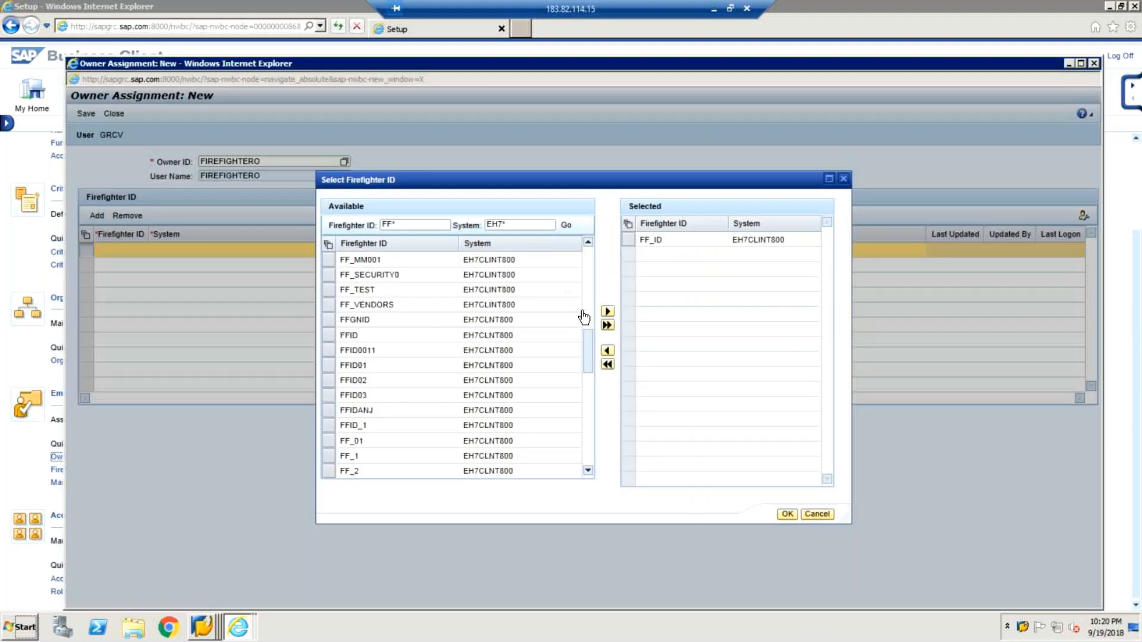
Replace FF_ID with FFID of system EH7CLNT800 in the selected firefighter IDs and save the owner assignment.
click(376, 337)
click(607, 314)
click(642, 241)
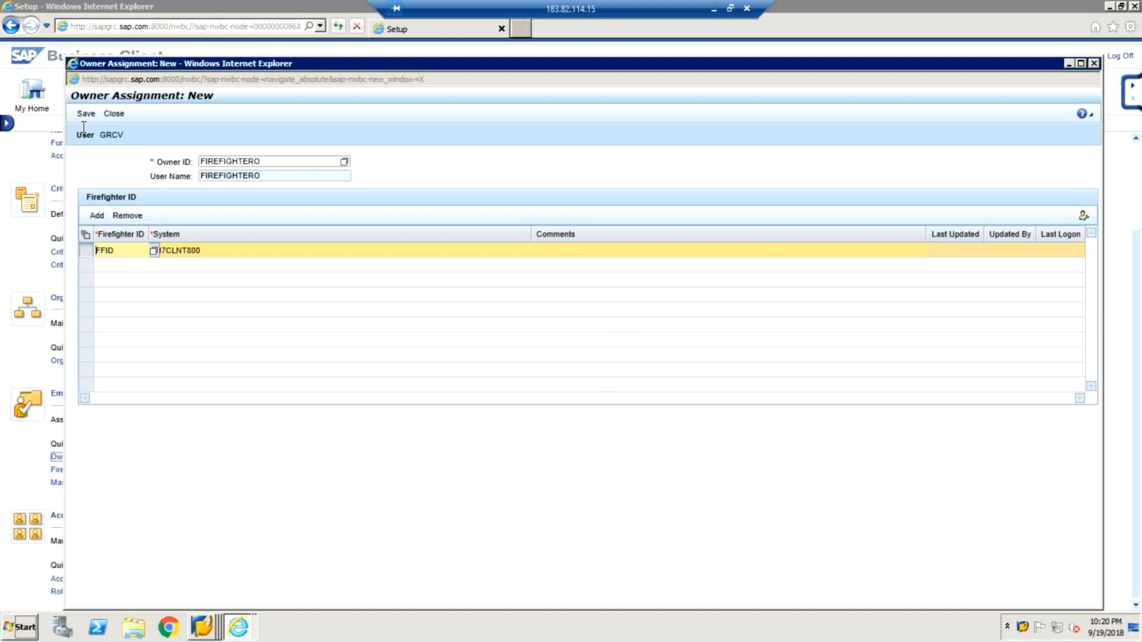
click(85, 114)
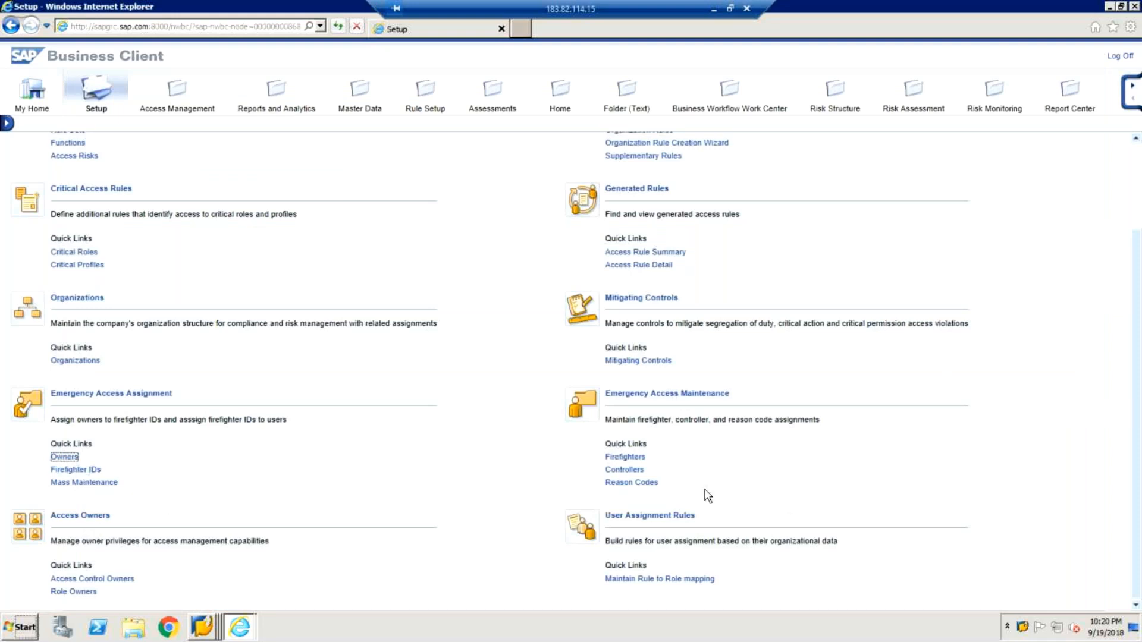
Start a new controller assignment and choose FIREFIGHTERC as the controller ID by searching for FIRE*.
click(626, 470)
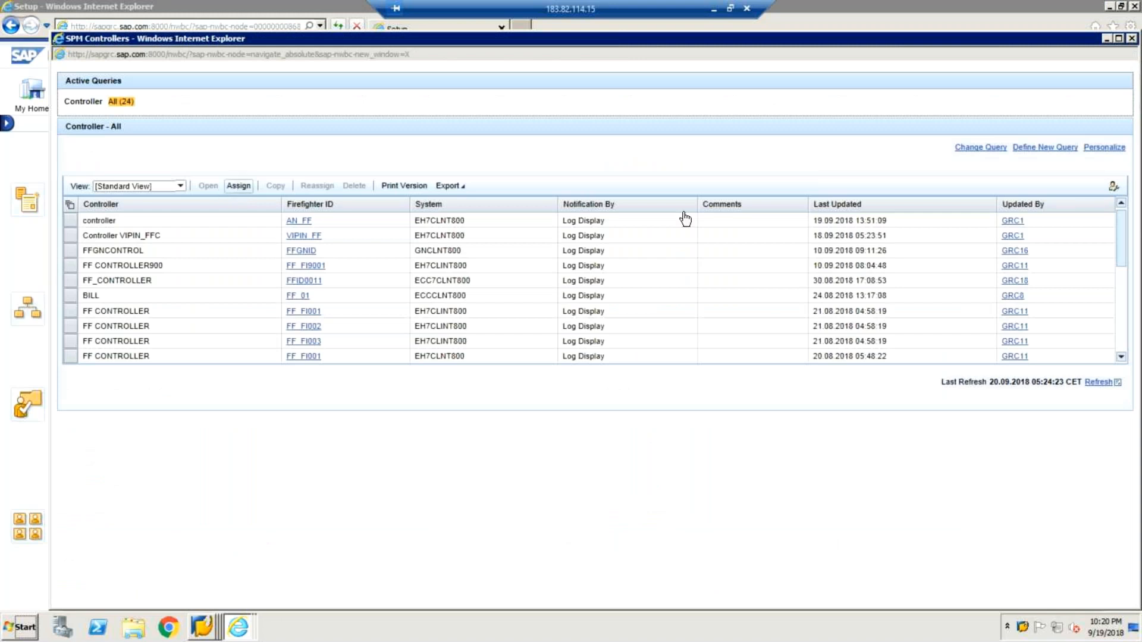
click(238, 186)
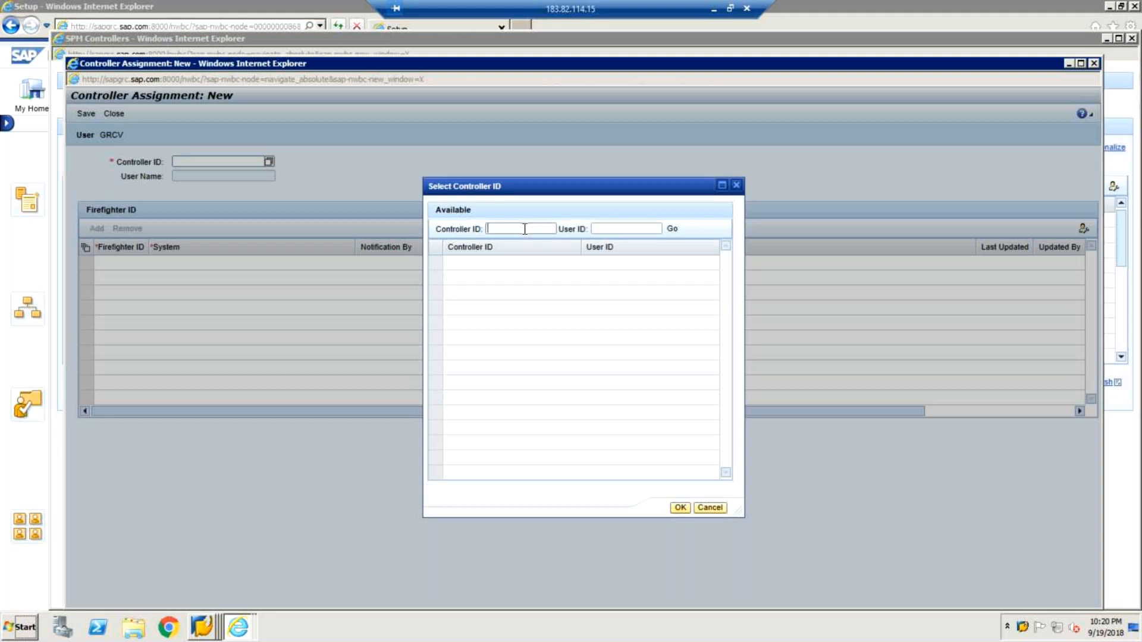
text(f)
key(BackSpace)
text(FIRE*)
key(Return)
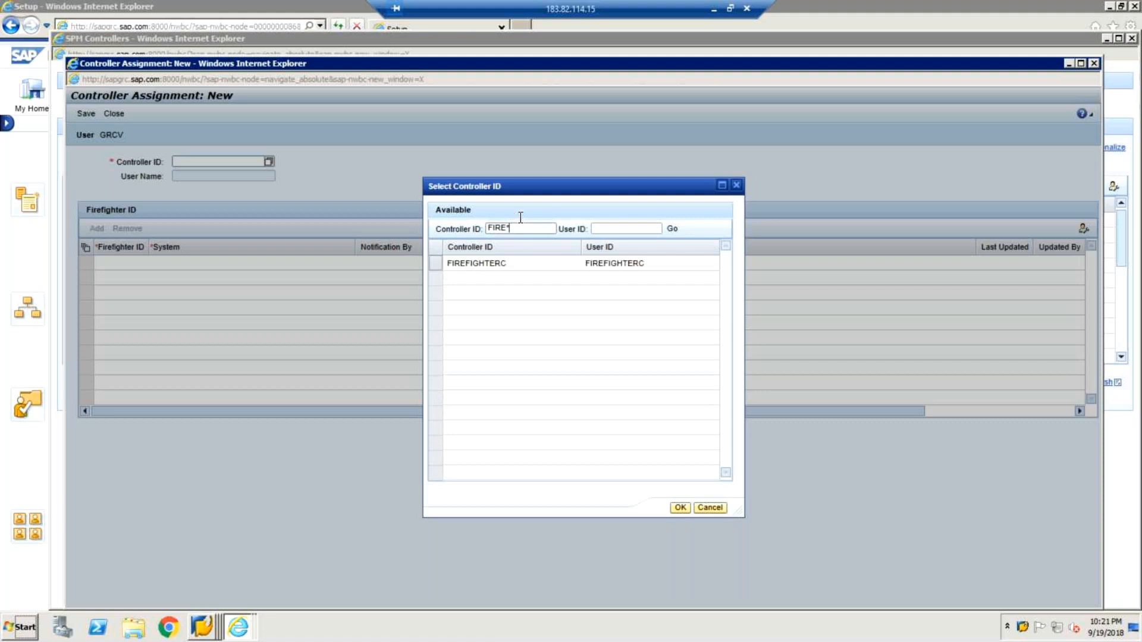
click(436, 265)
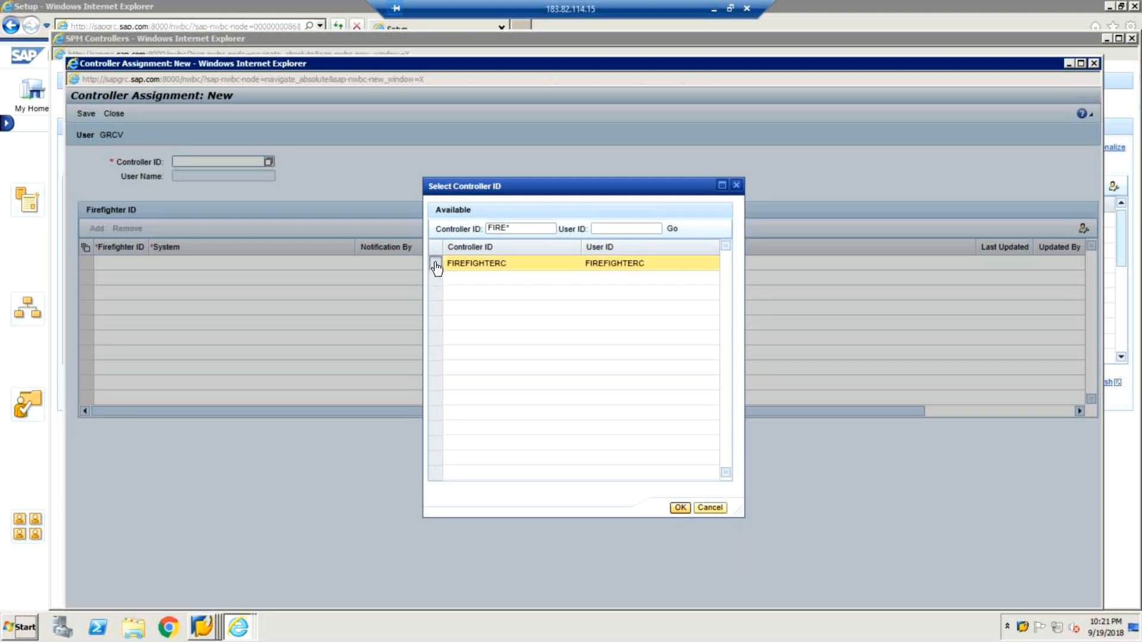
click(681, 508)
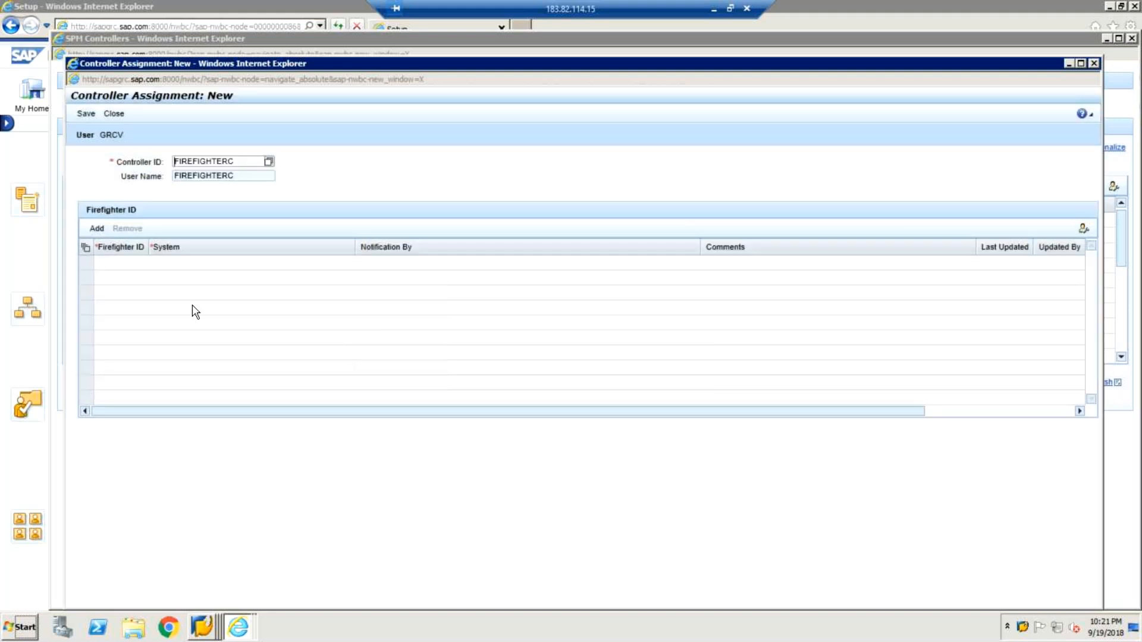
Add a firefighter ID row to the controller assignment and filter the available IDs by FFID and system EH7*.
click(100, 231)
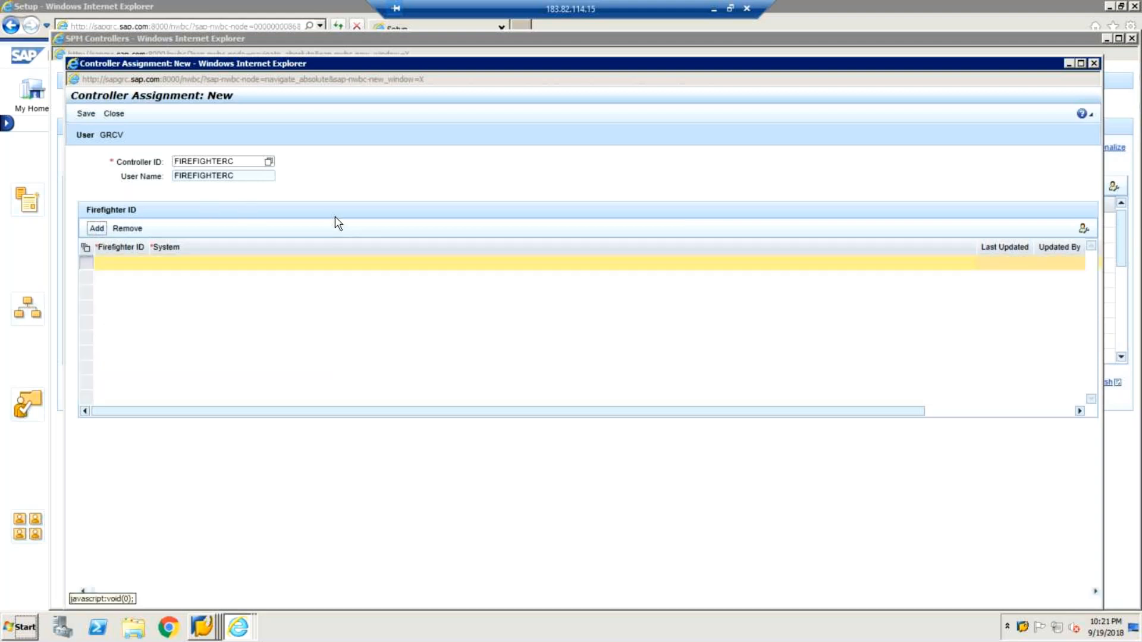
click(135, 262)
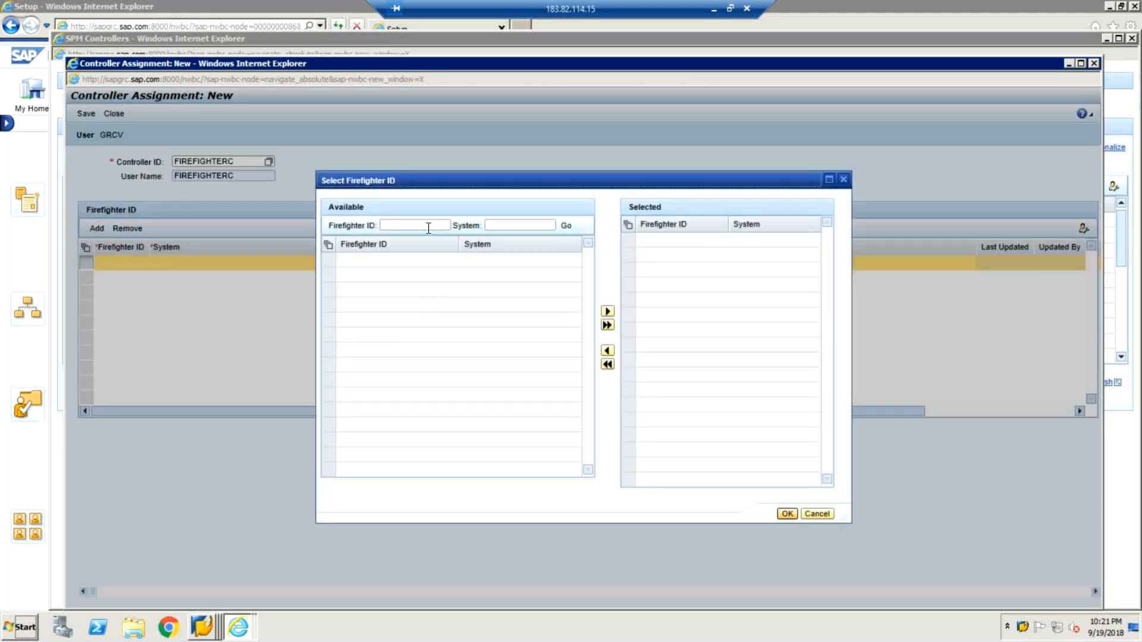
click(429, 226)
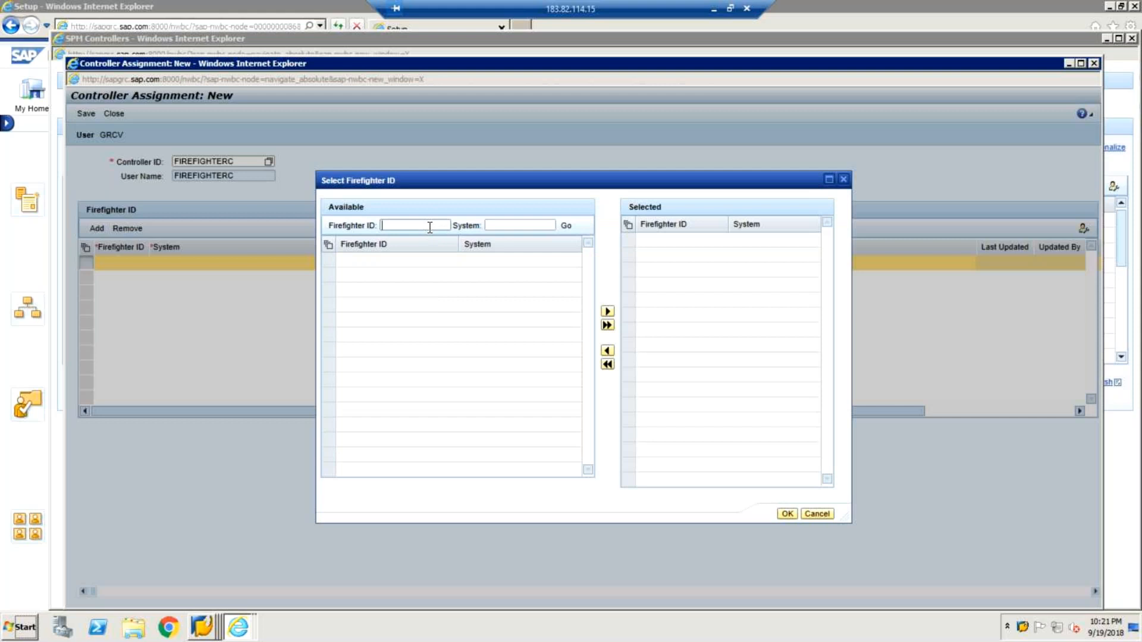
text(FFID)
key(Tab)
text(EH7*)
click(565, 225)
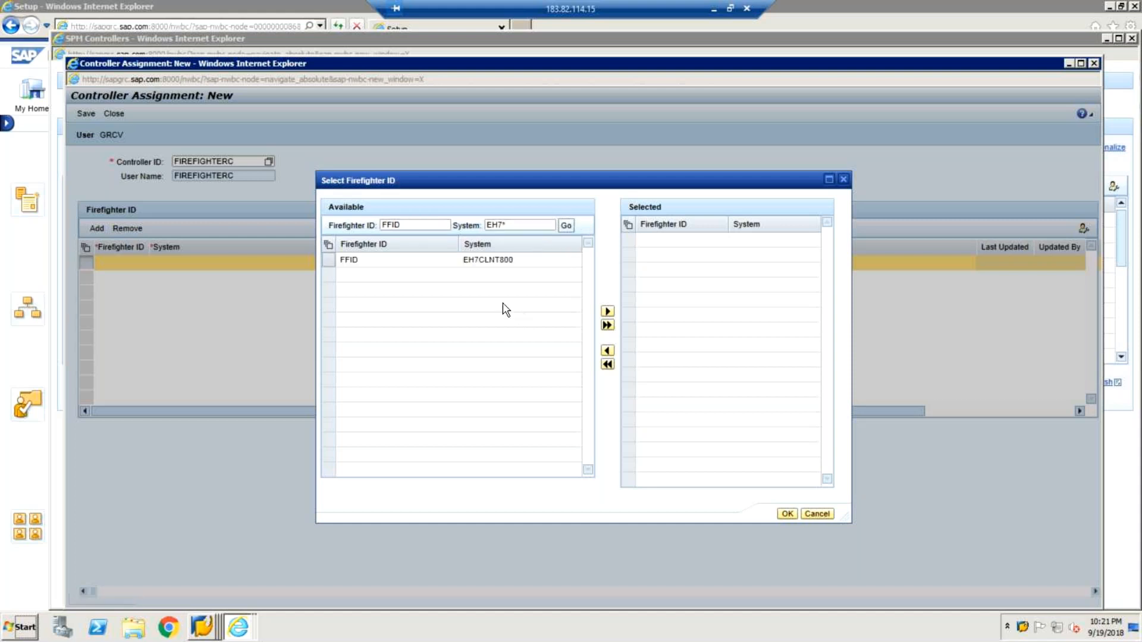
Assign FFID of system EH7CLNT800 to the controller, save the assignment and close the open assignment windows.
click(332, 262)
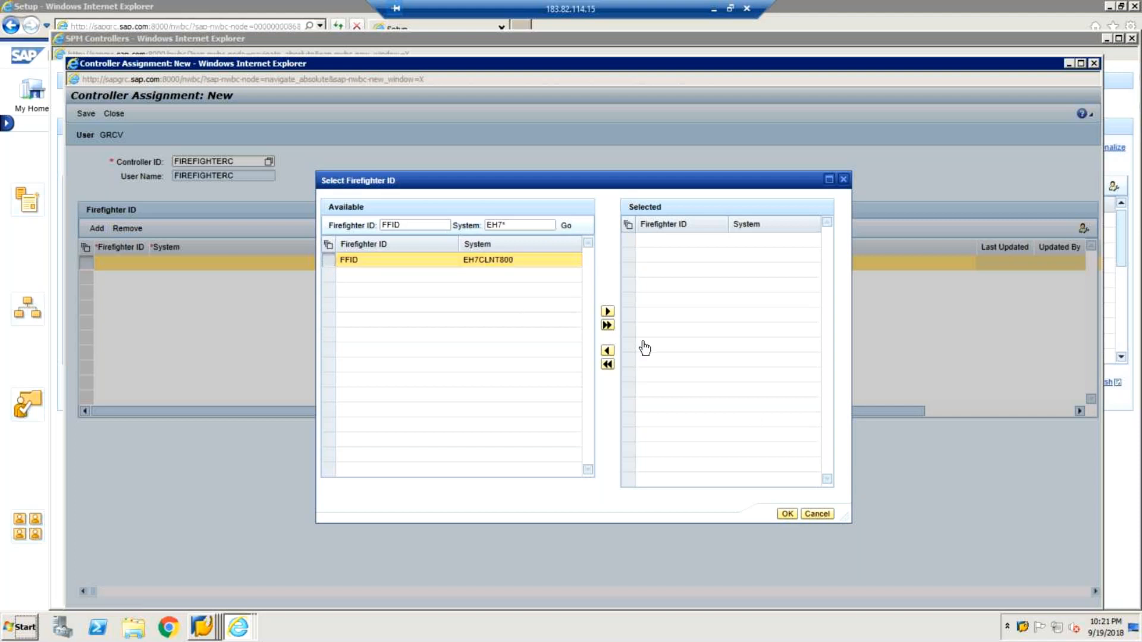
click(787, 514)
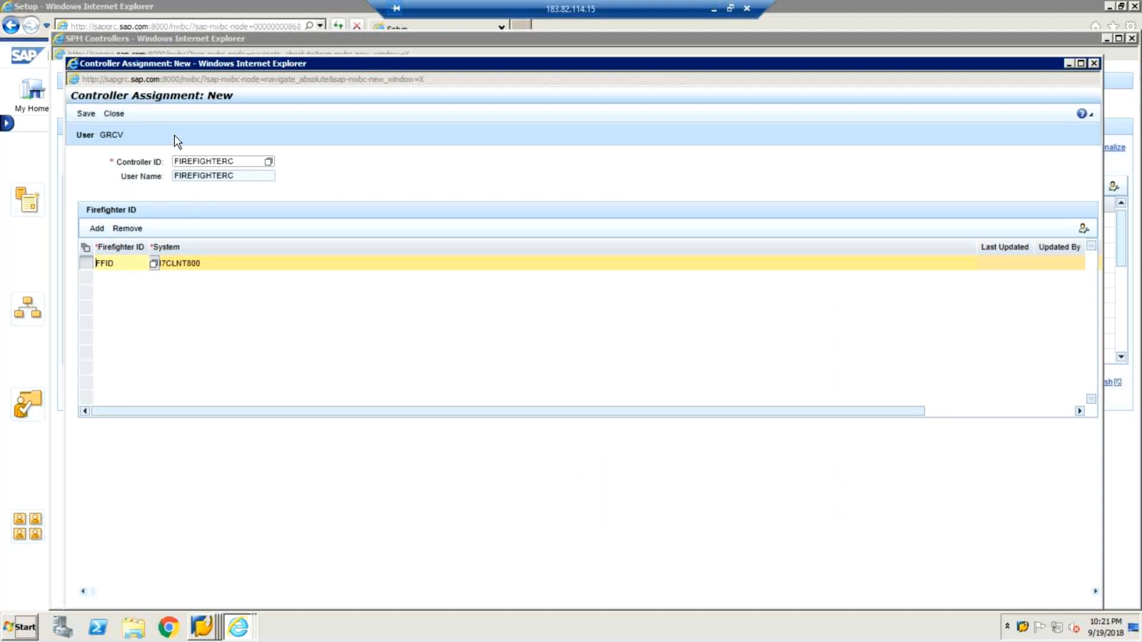
click(86, 113)
click(113, 118)
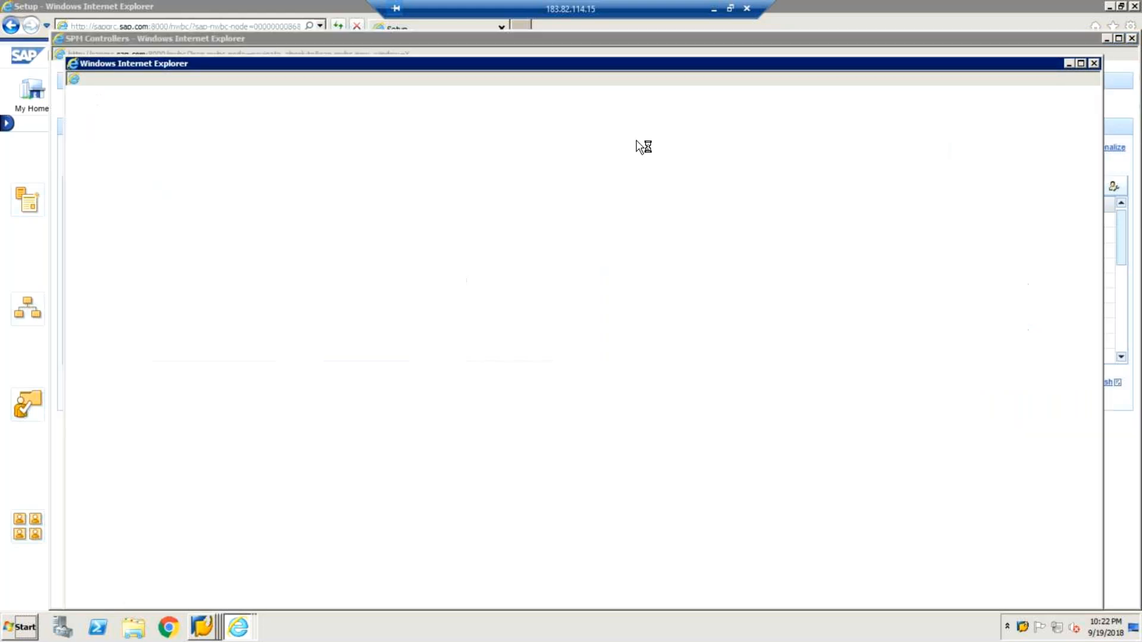
click(1095, 63)
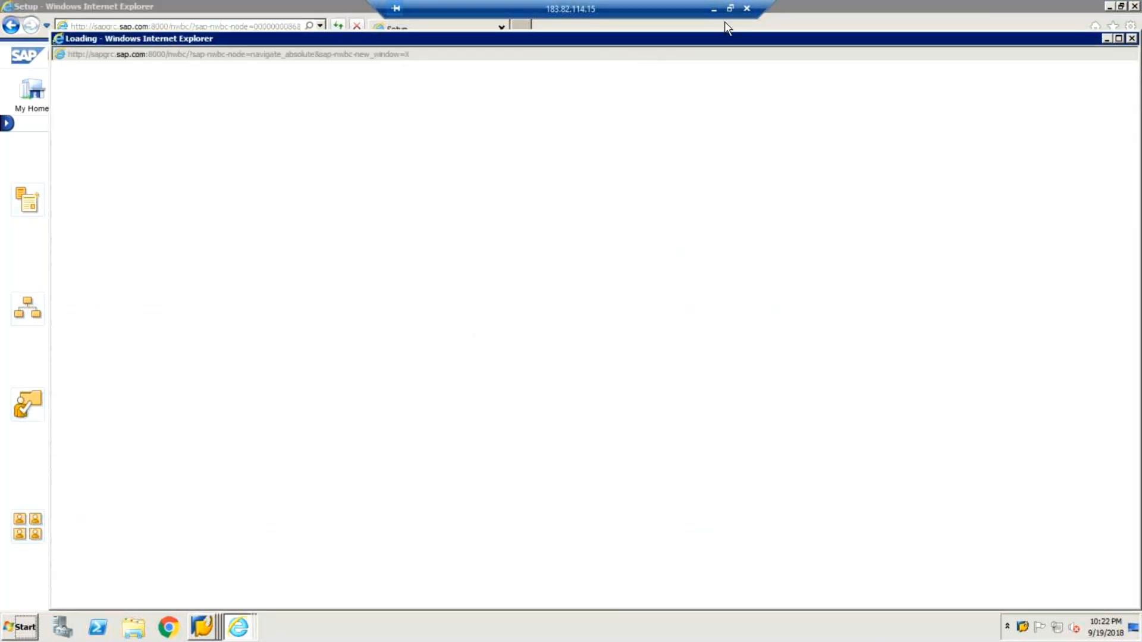
click(1132, 38)
Start a new firefighter assignment and choose the user FIREFIGHTER by searching for FIRE*.
click(625, 457)
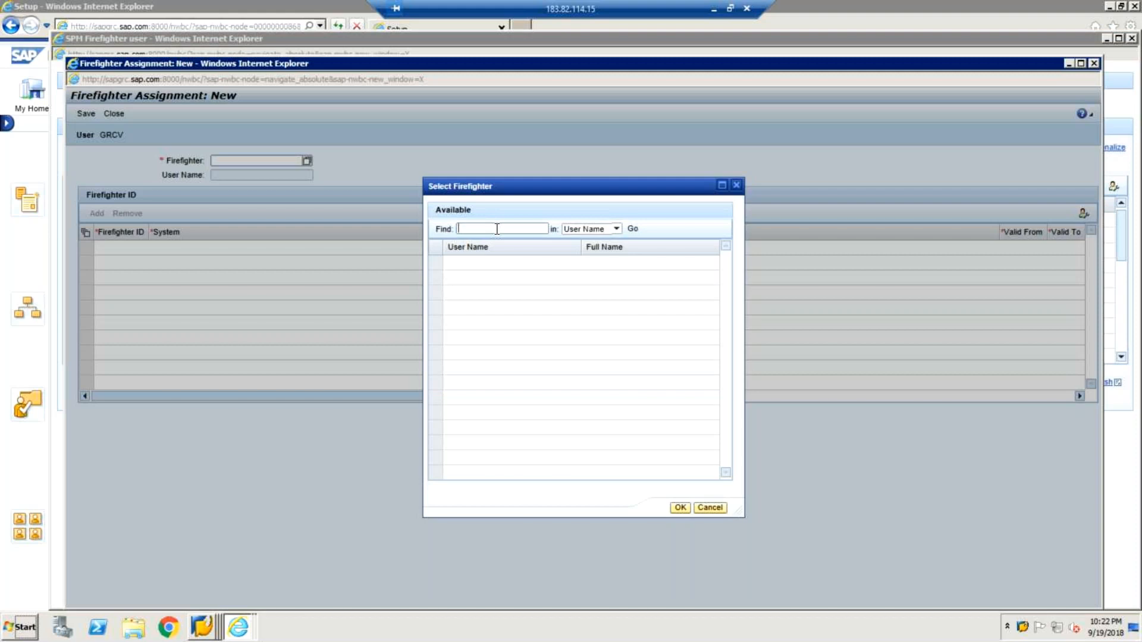
text(FIRE*)
key(Return)
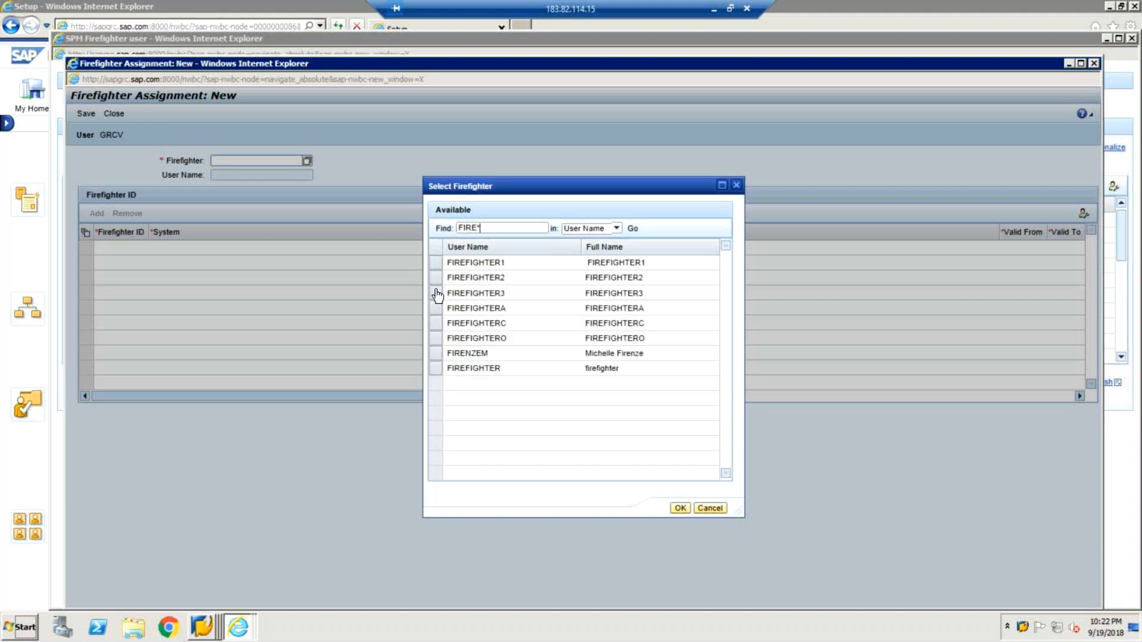
click(440, 369)
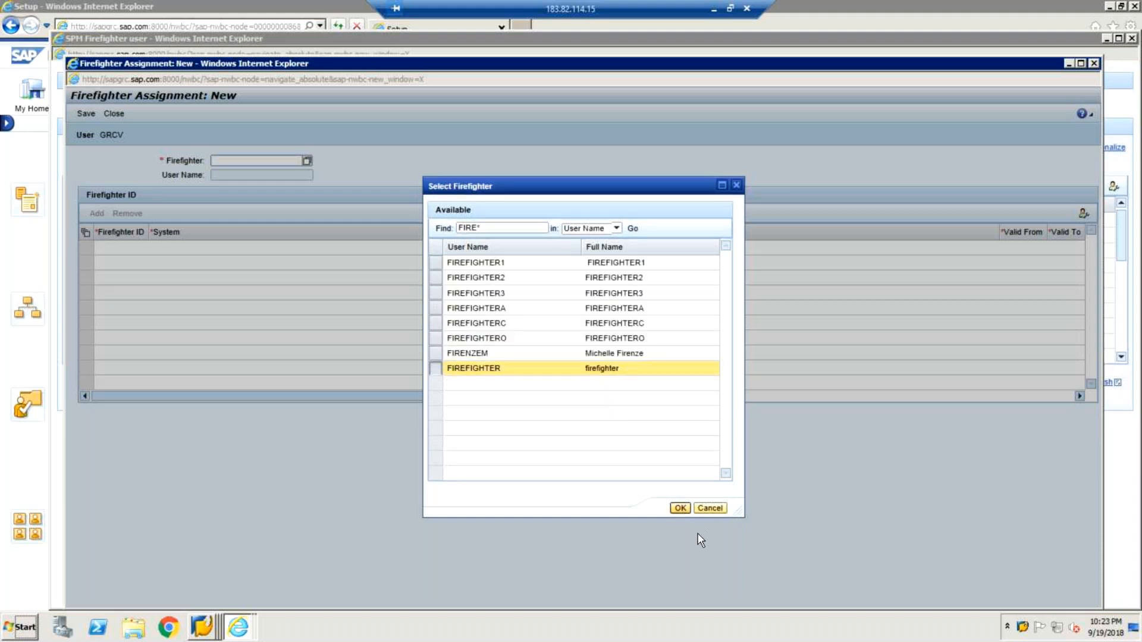
click(680, 508)
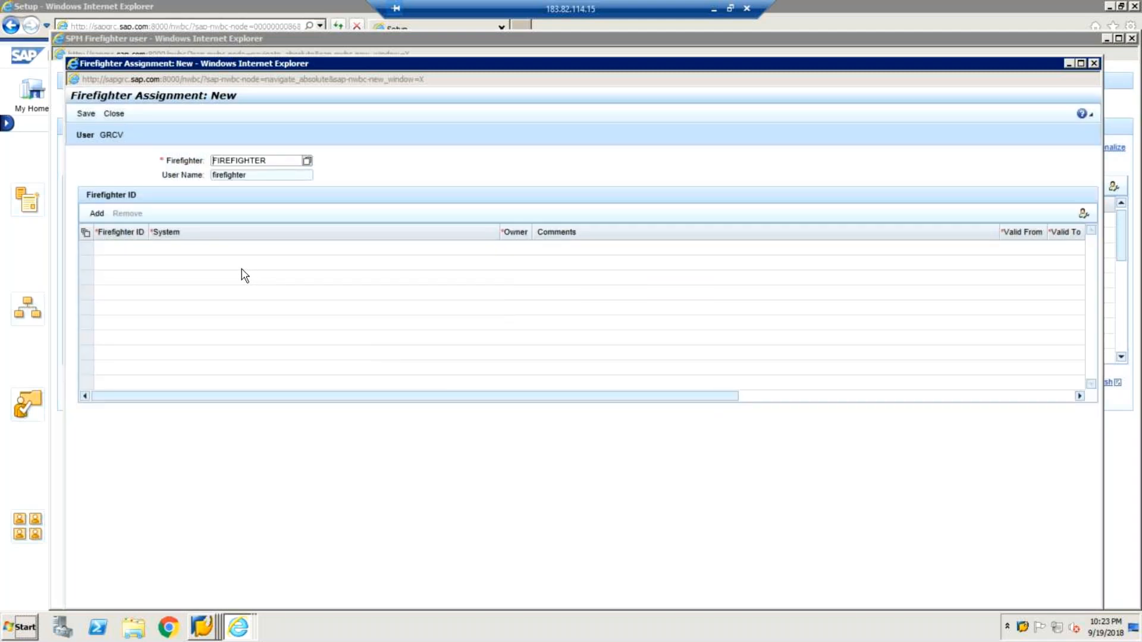
Add FFID of system EH7CLNT800 to the firefighter assignment, filtering by FFID and system EH7*.
click(99, 215)
click(128, 247)
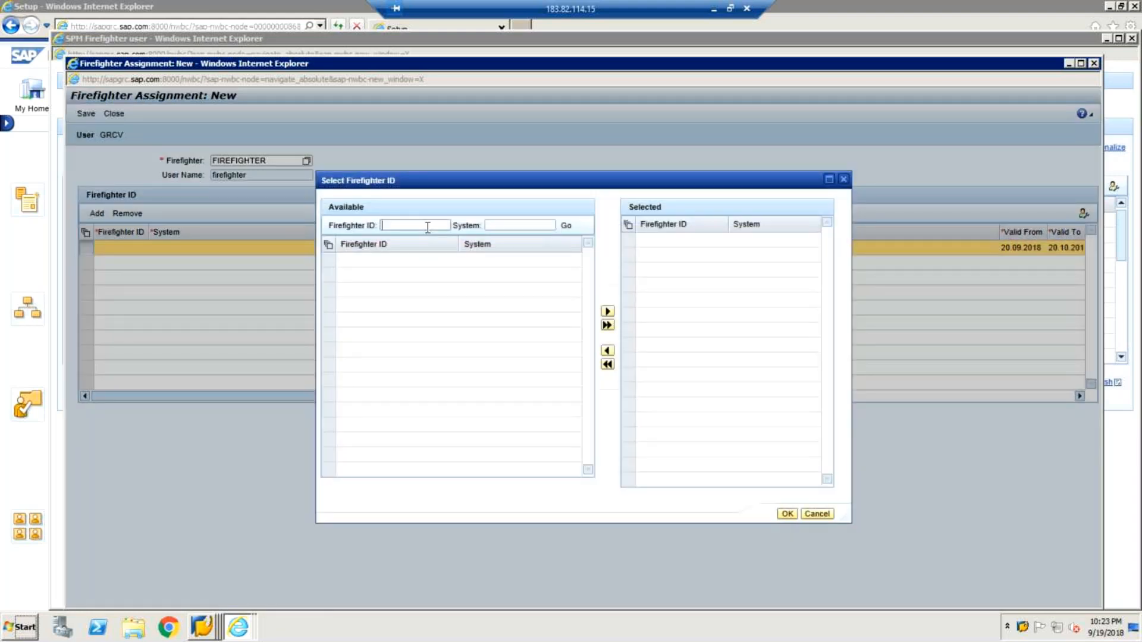
text(FFID)
key(Tab)
text(EH7*)
click(567, 227)
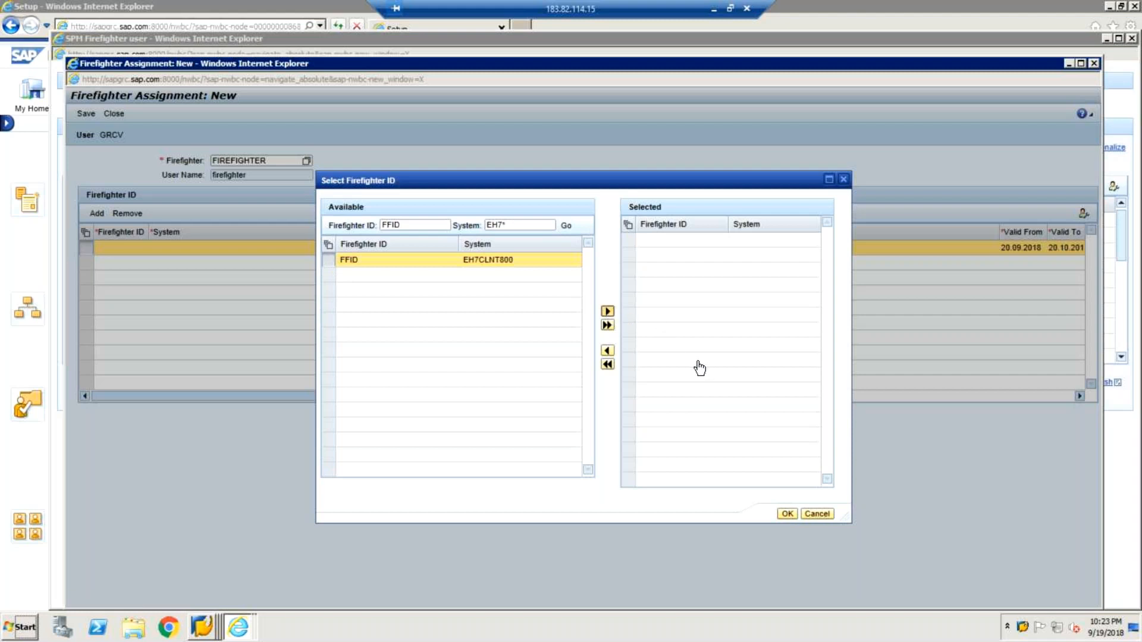
click(787, 512)
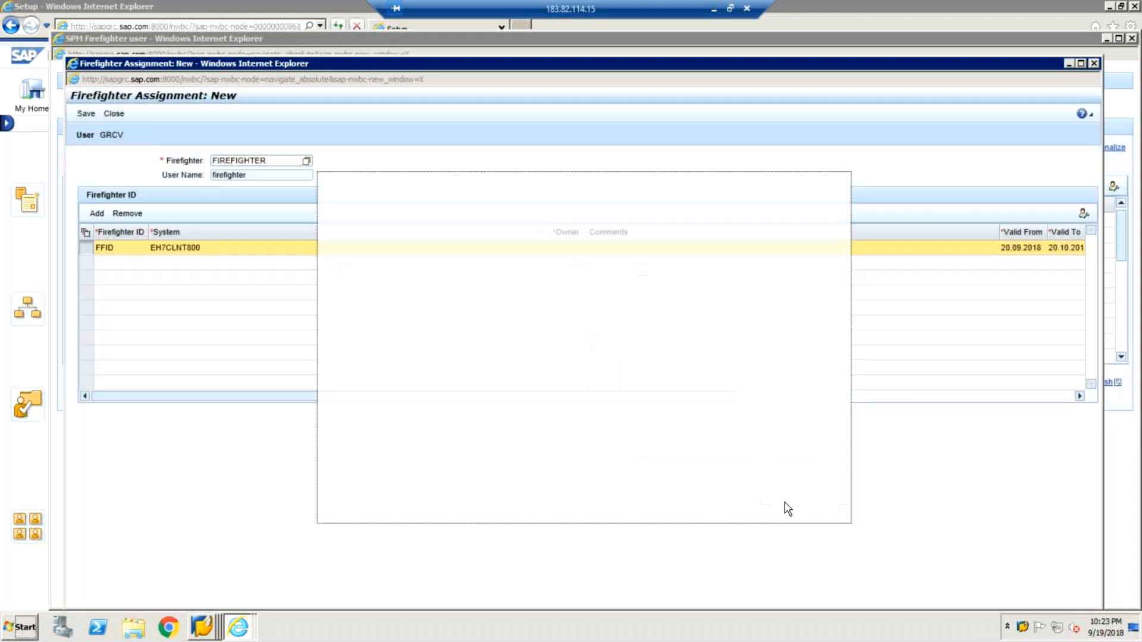
Set FIREFIGHTERO as the owner of the FFID row, save the firefighter assignment and close its windows.
click(87, 114)
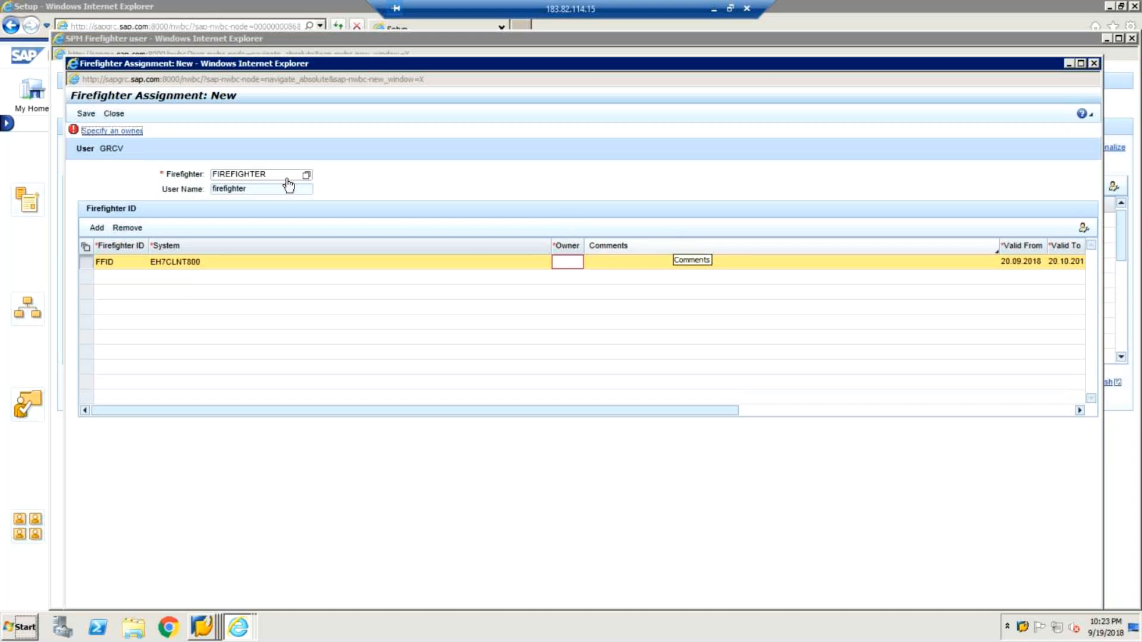
click(576, 260)
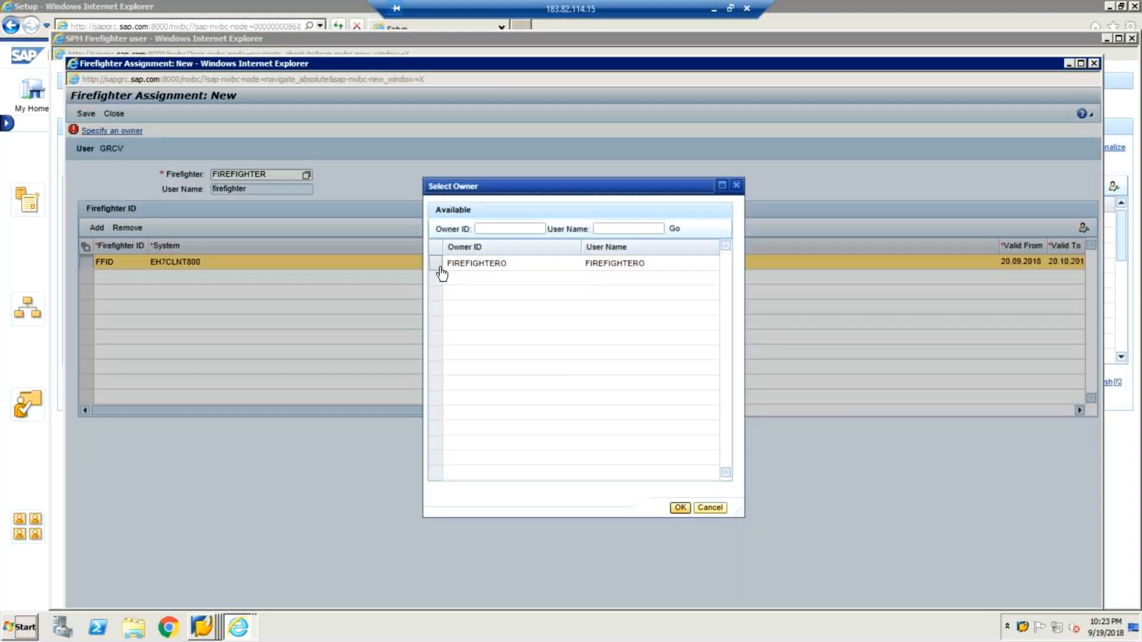
click(673, 508)
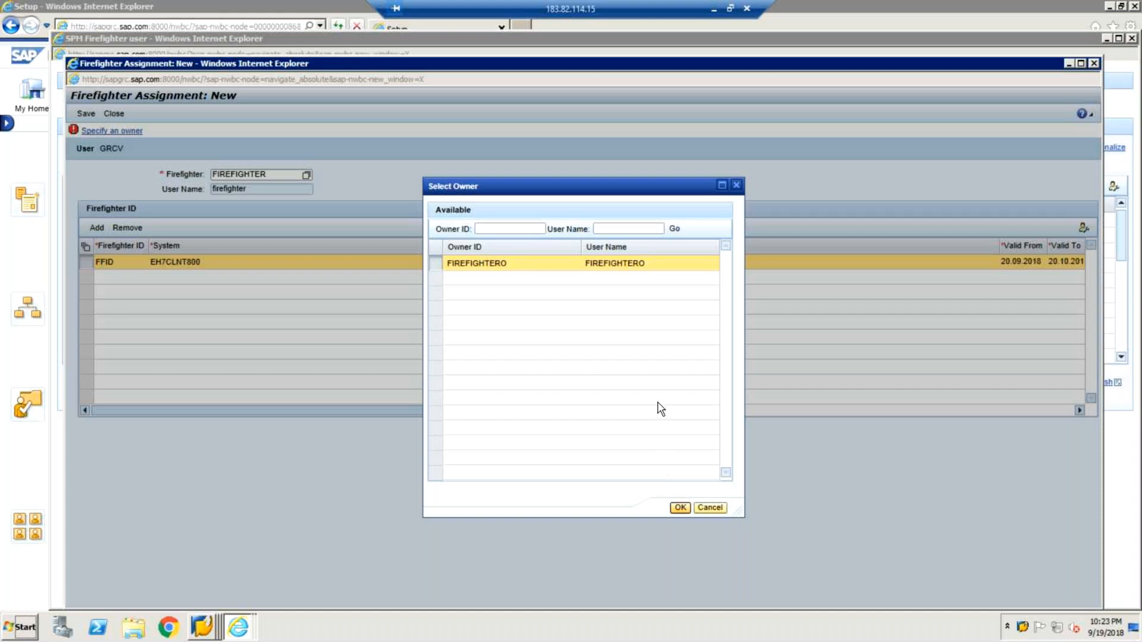
click(680, 508)
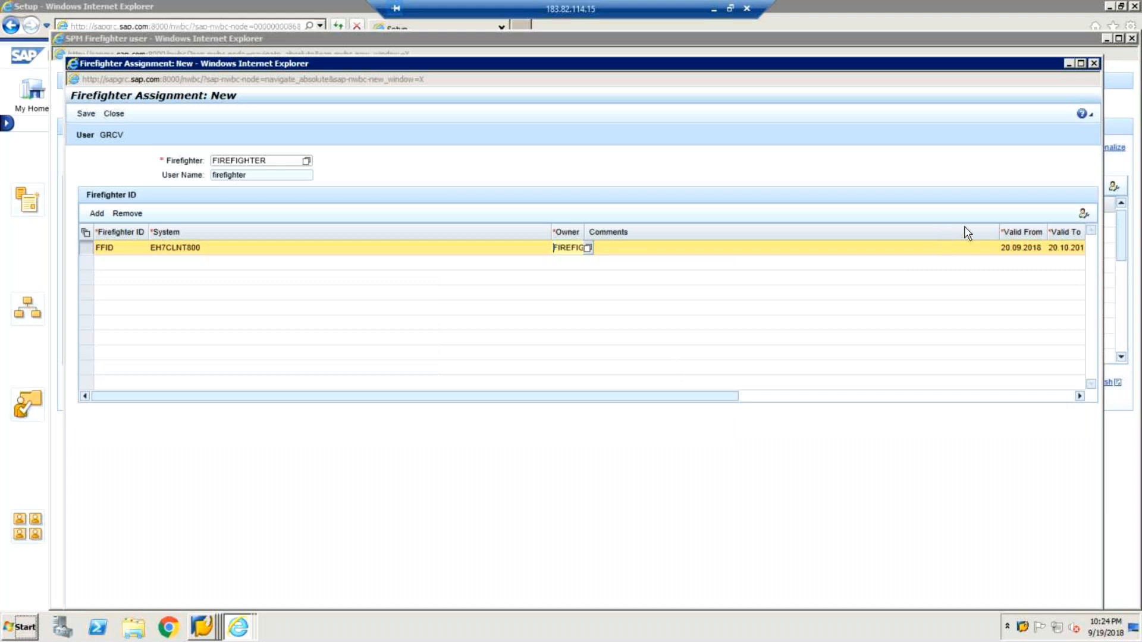
click(86, 114)
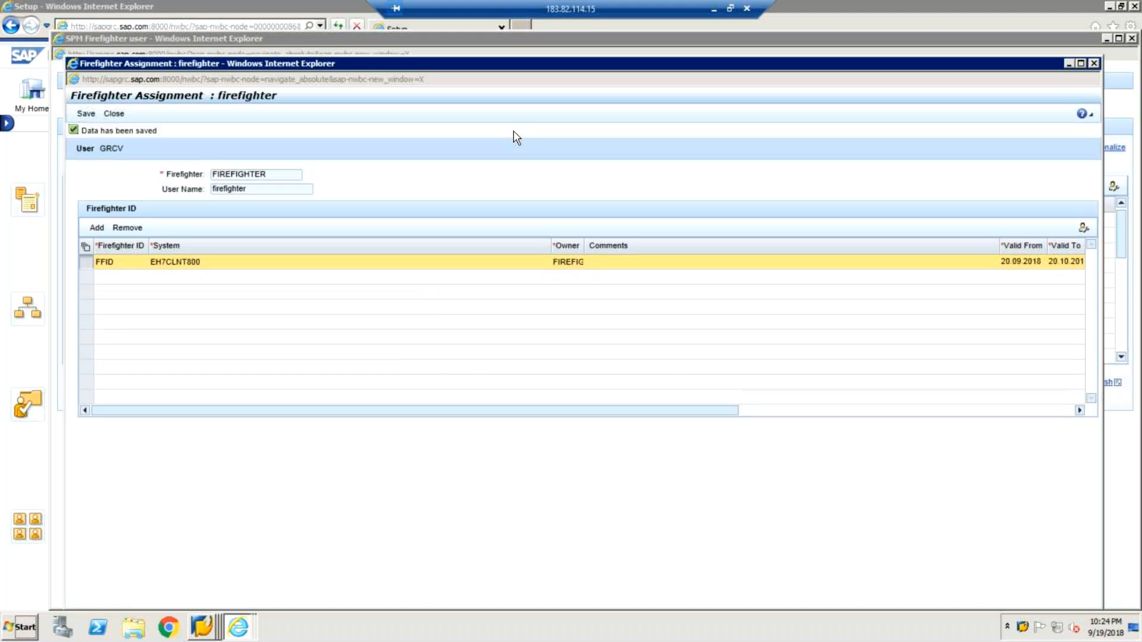
click(114, 114)
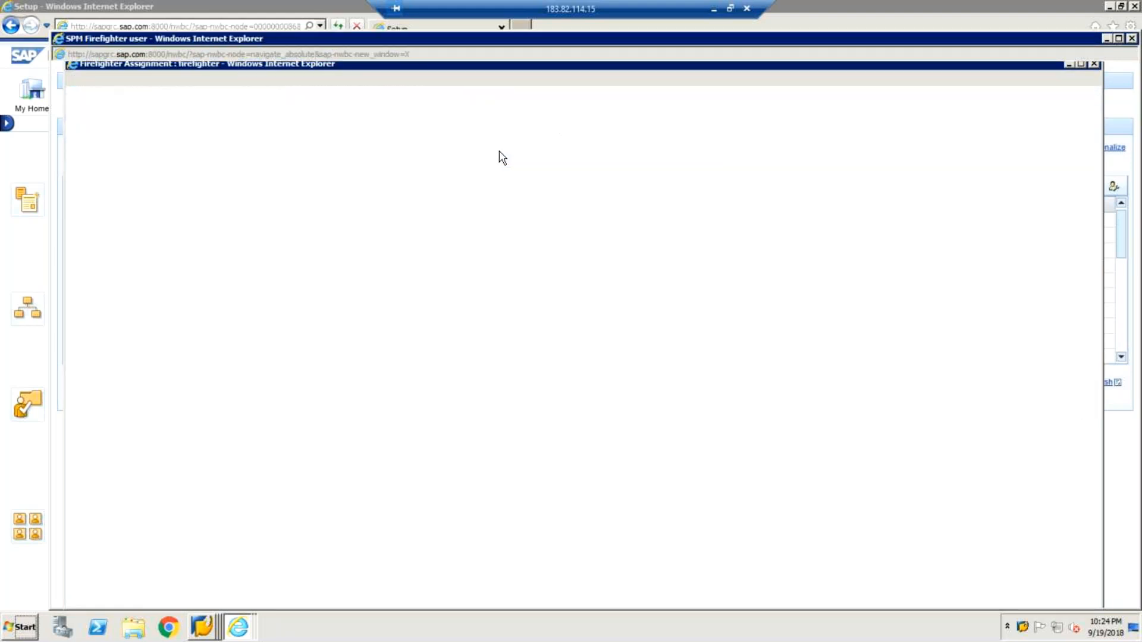
click(1133, 38)
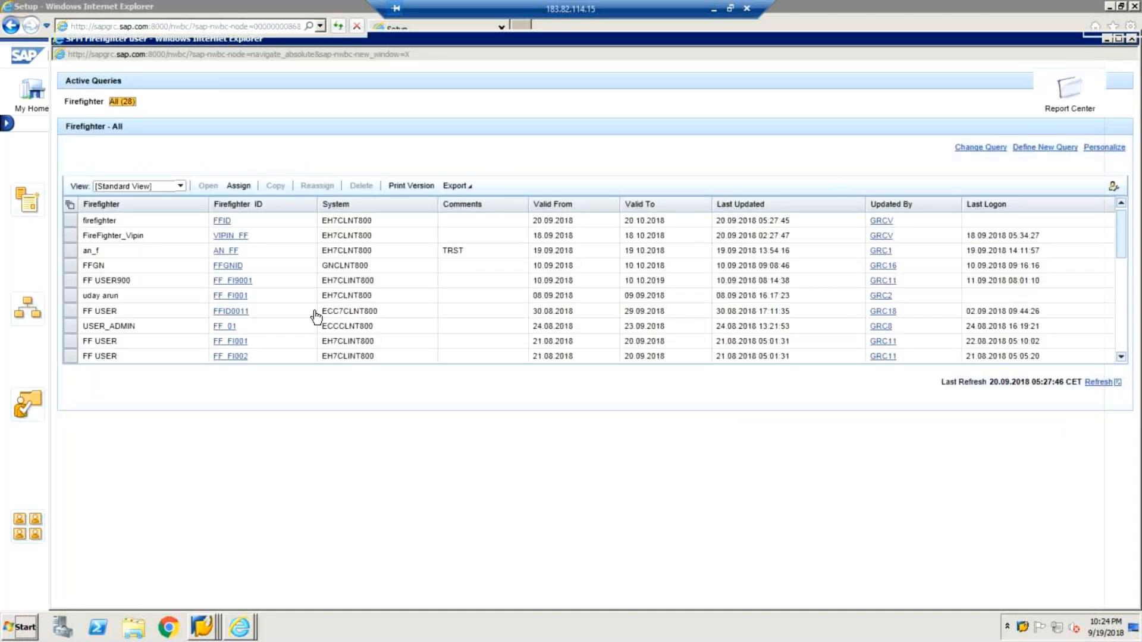
Create a new reason code named eRROR and add the system EH7CLNT800 to it.
click(642, 485)
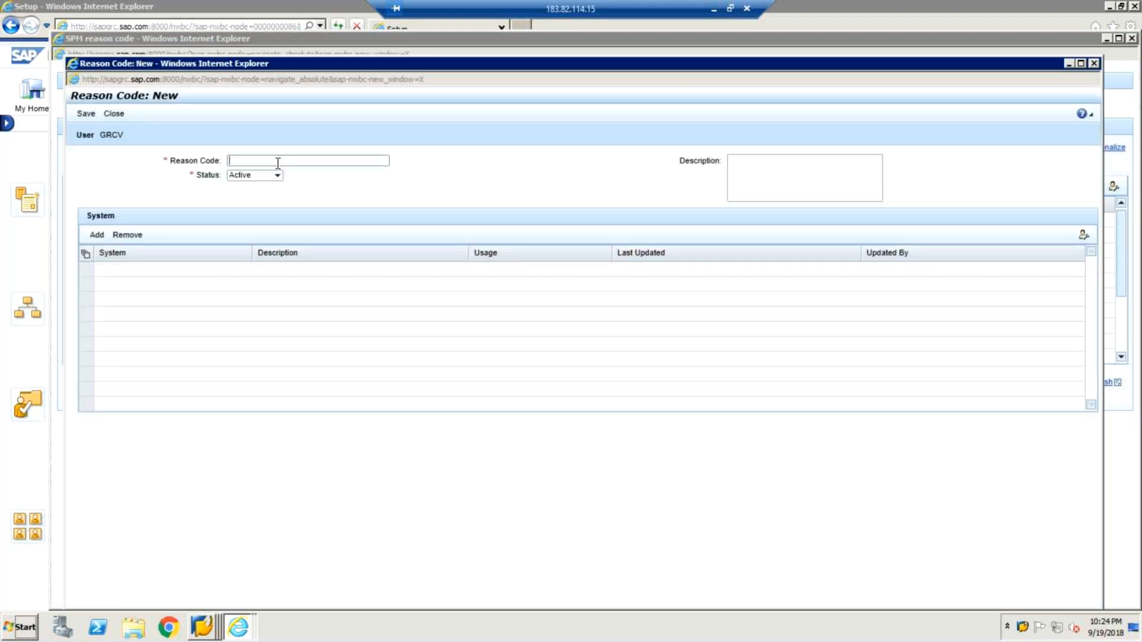
text(eRROR)
click(97, 234)
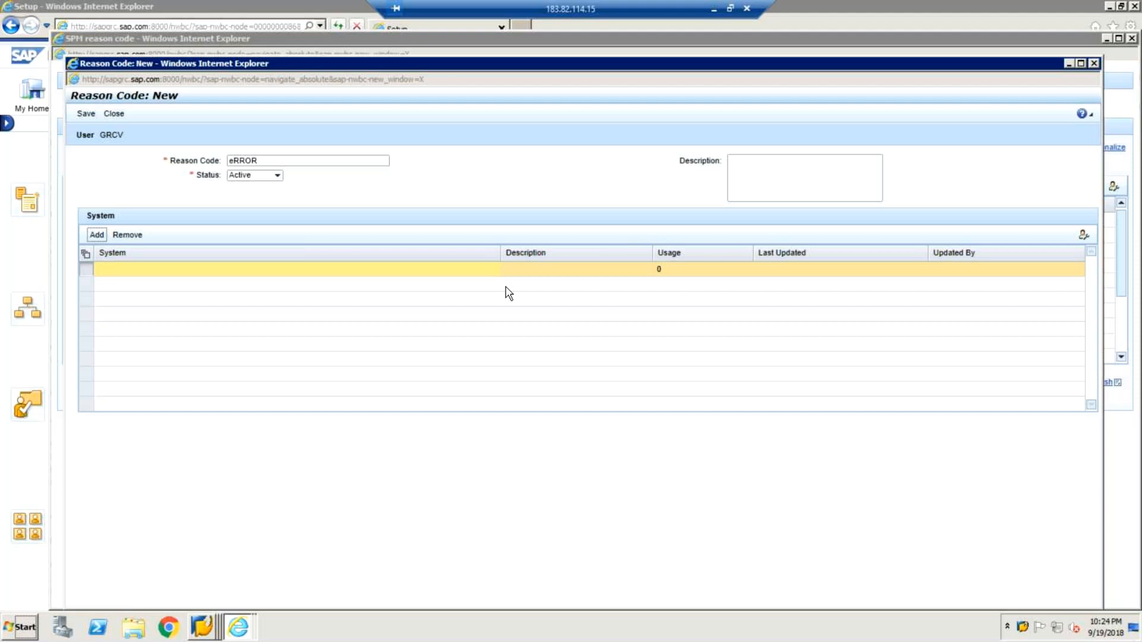
click(500, 267)
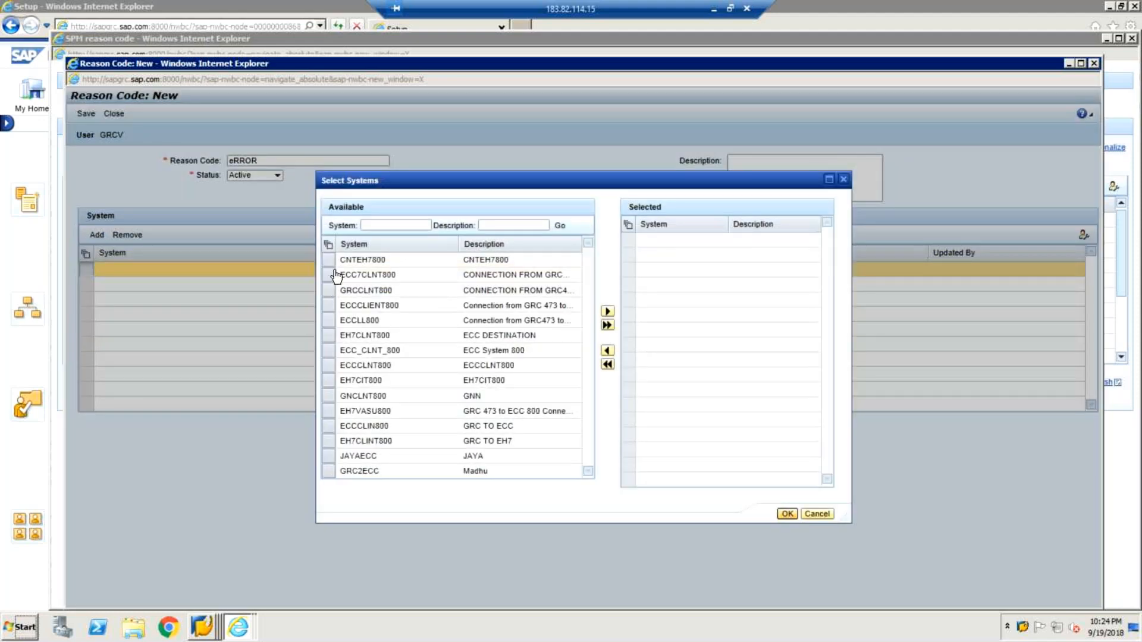
click(330, 338)
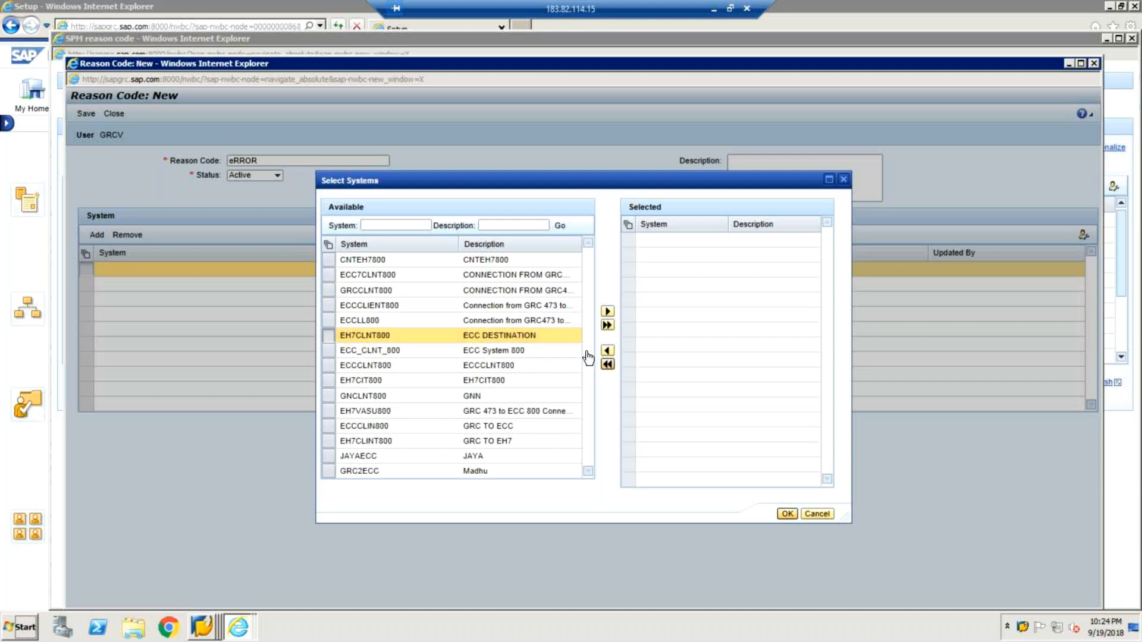
click(607, 311)
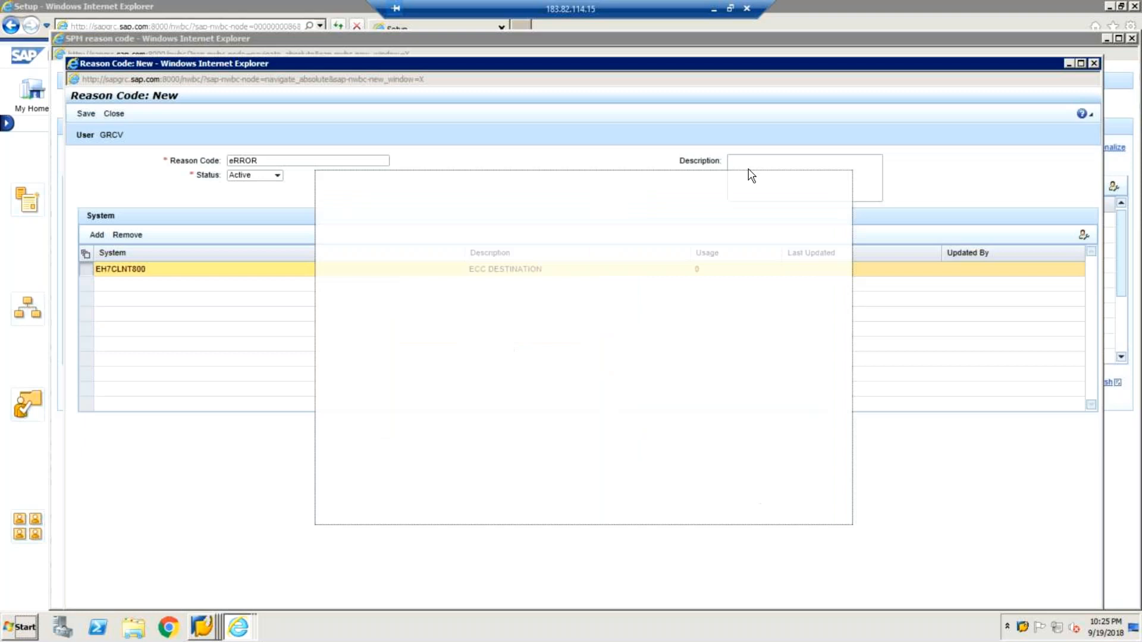
Describe the eRROR reason code as ERROR CODE, save it and close its window.
click(751, 167)
text(ERROR )
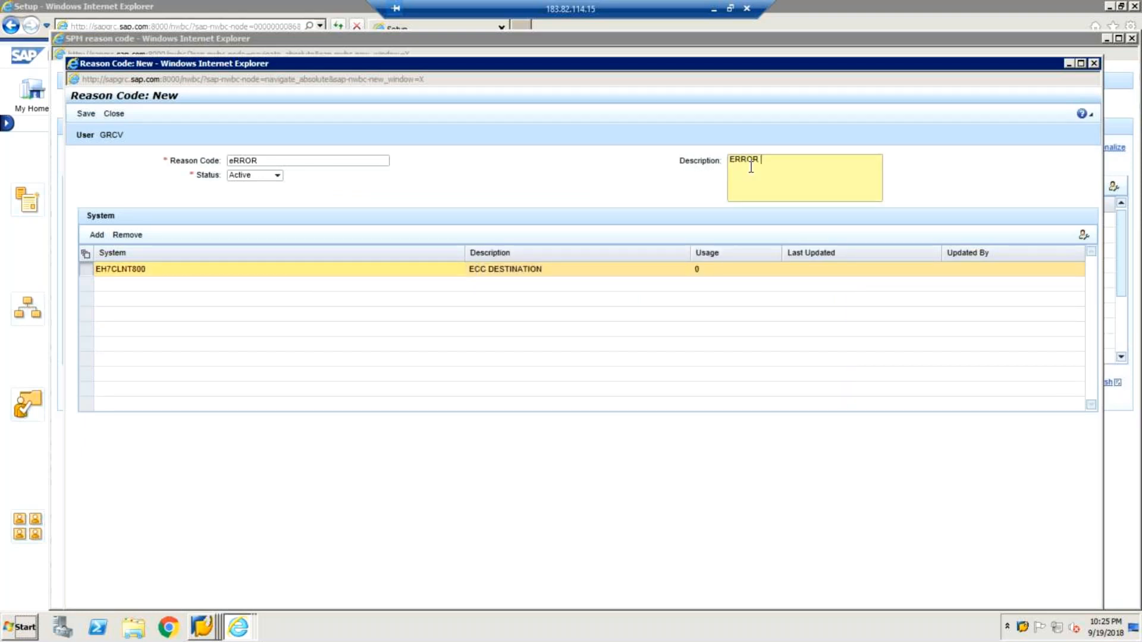
text(CODE)
click(86, 114)
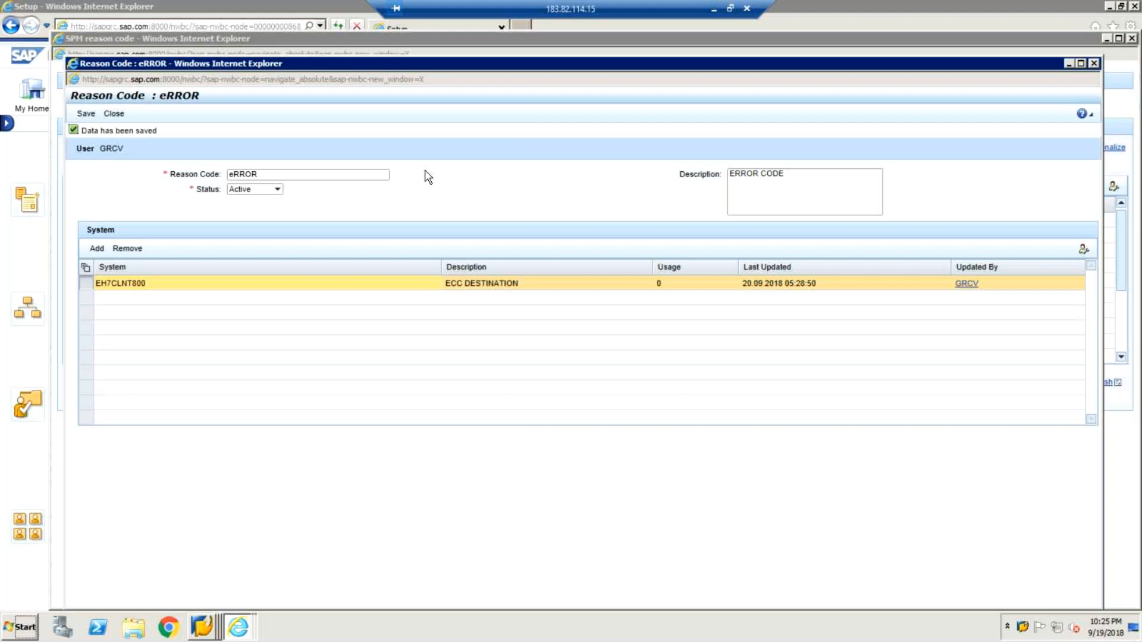
click(124, 115)
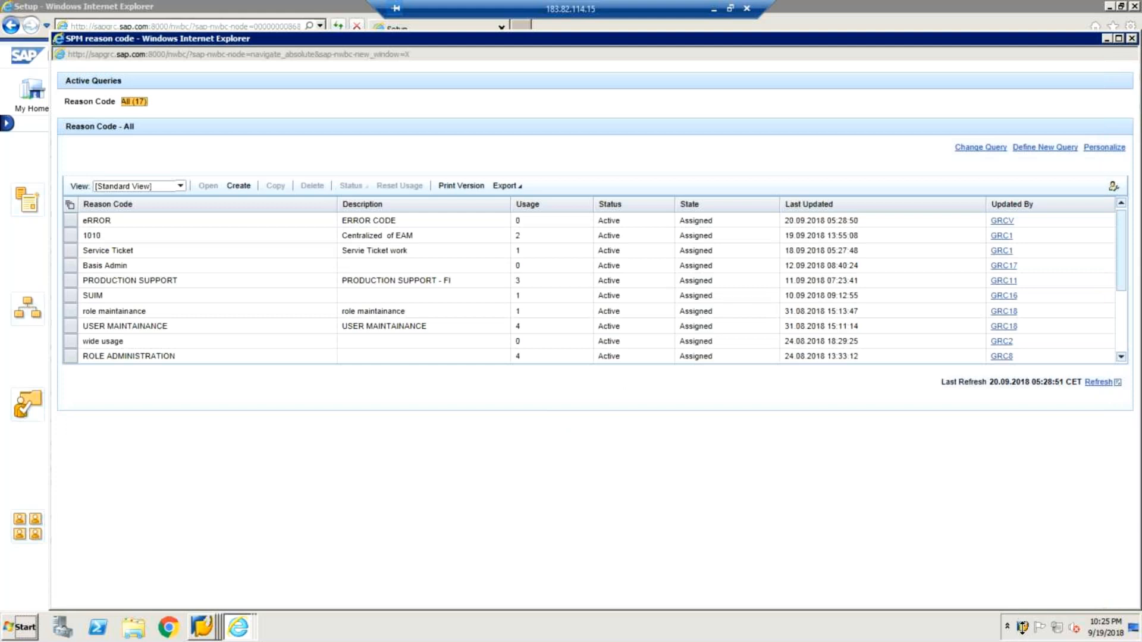
Switch to SAP Logon, open the grc10.1 connection and log on to client 473 as FIREFIGHTER with the account password.
click(1026, 630)
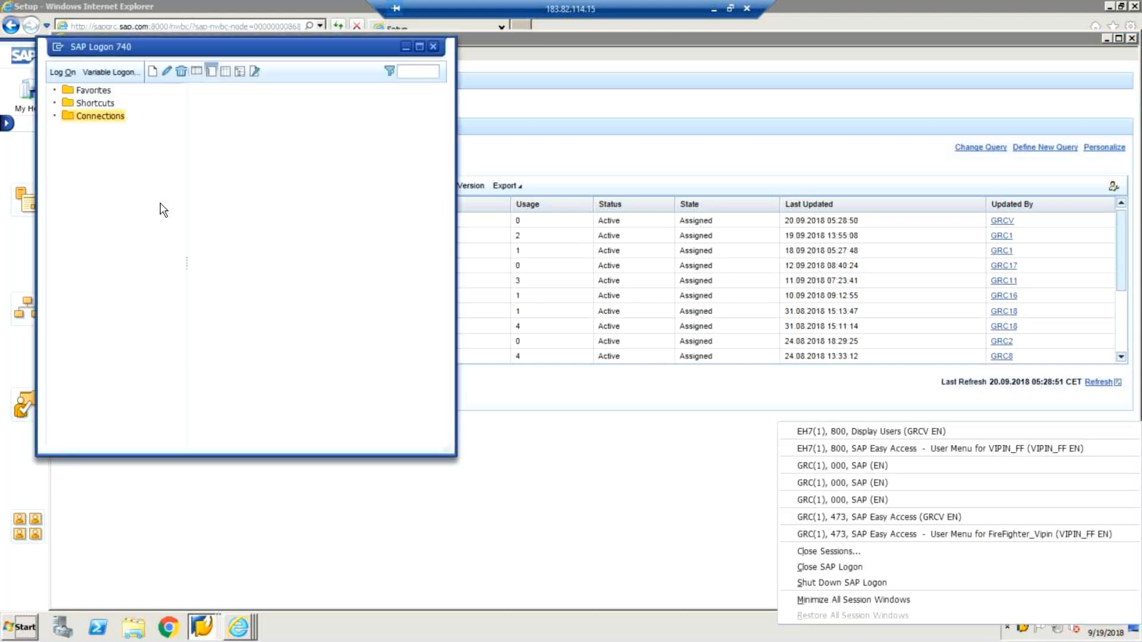
double_click(217, 119)
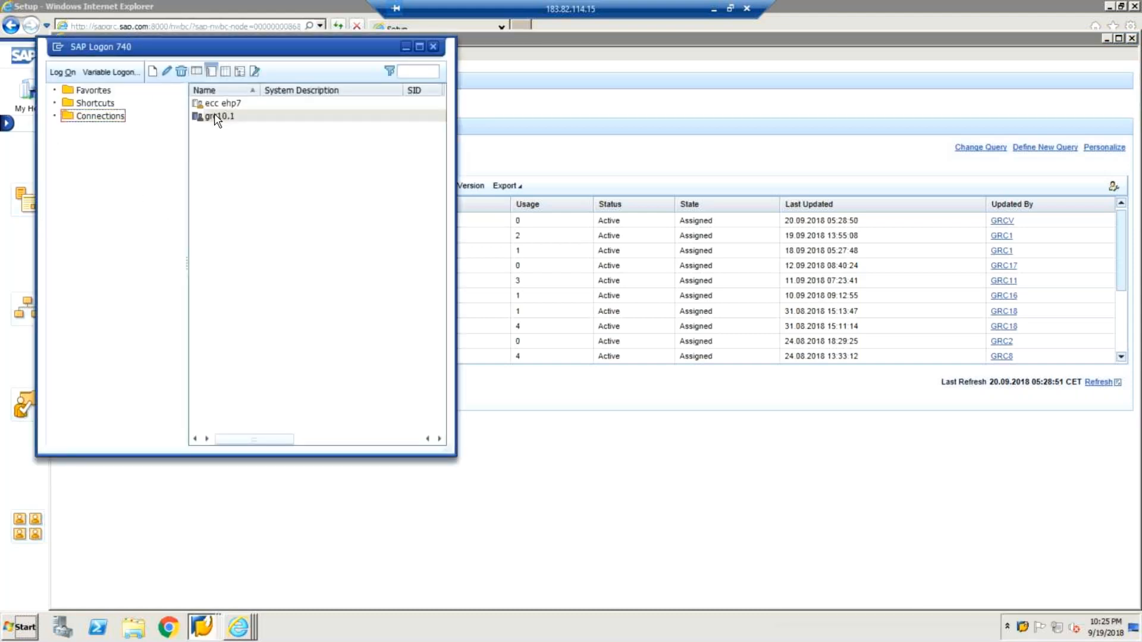
double_click(217, 117)
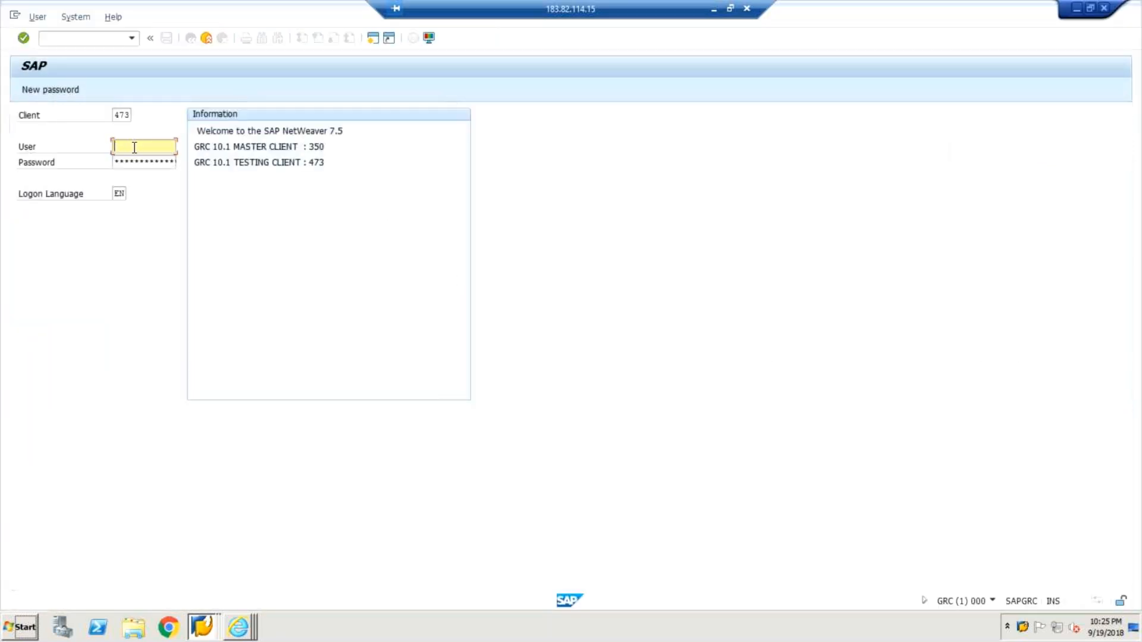
text(FIREFIGHTER)
key(Tab)
text(**)
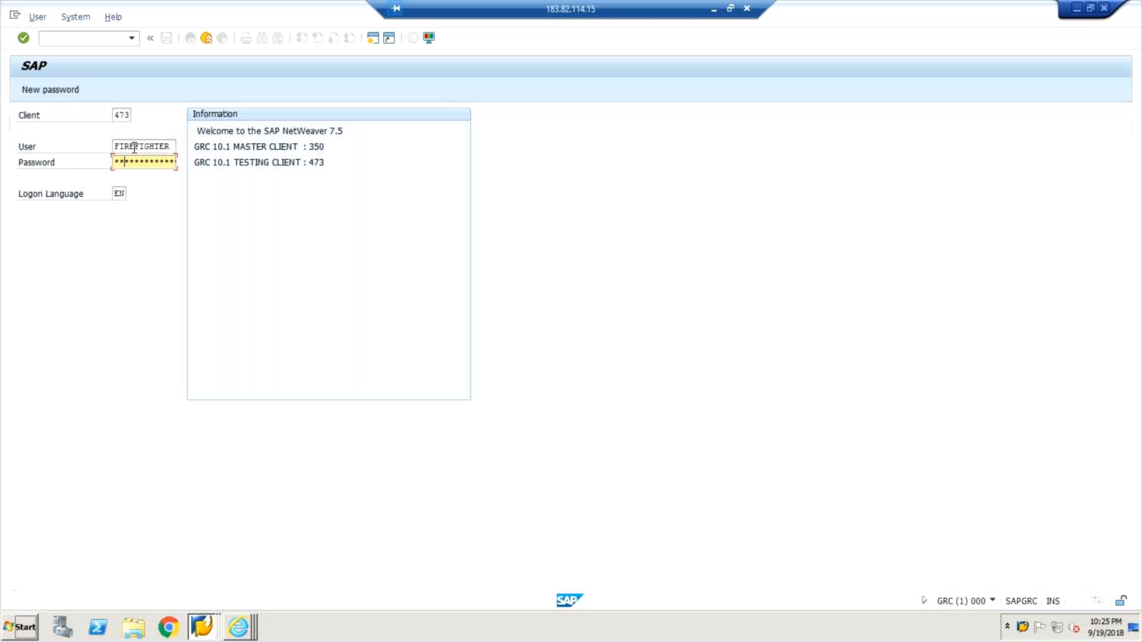
key(Return)
Enter and repeat the new password for FIREFIGHTER, confirm it and accept the copyright notice.
text(*******)
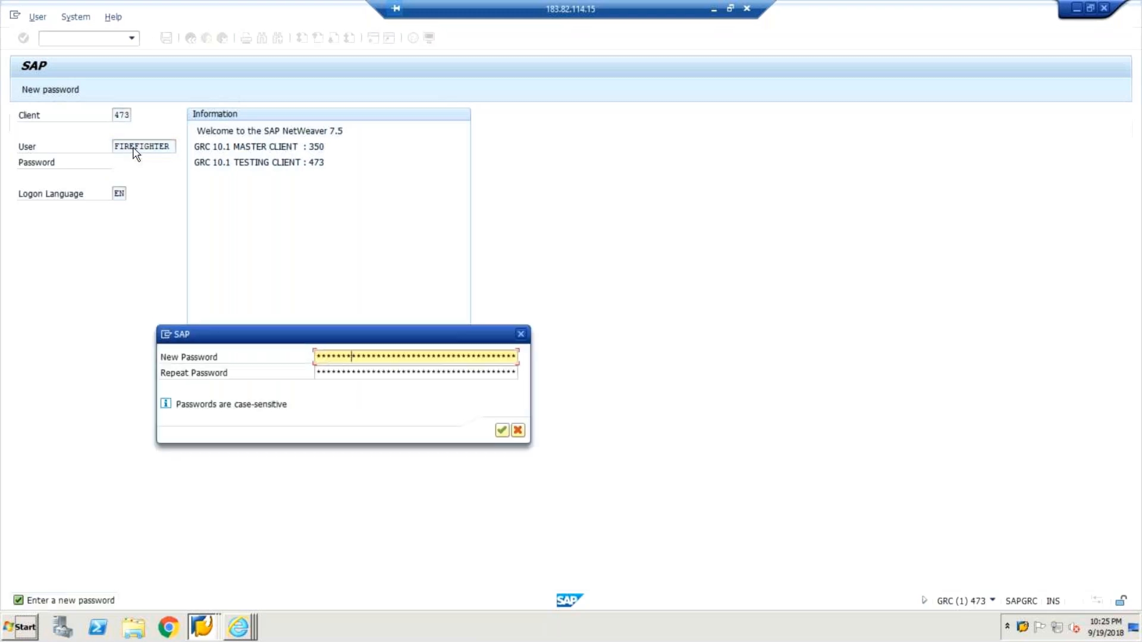
key(Tab)
text(***)
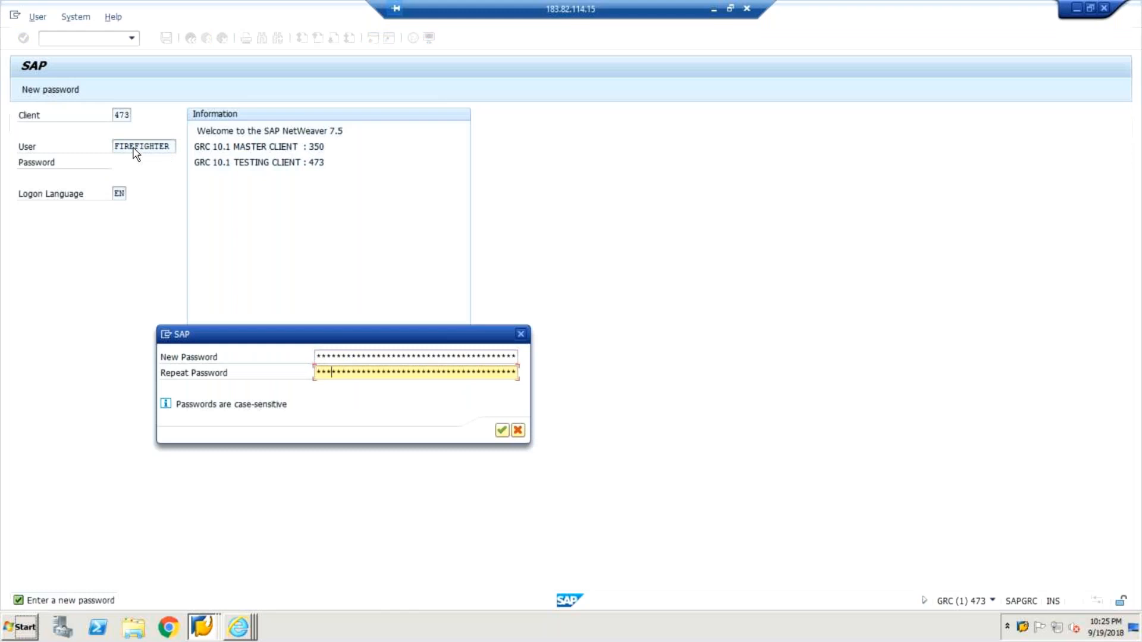
key(Return)
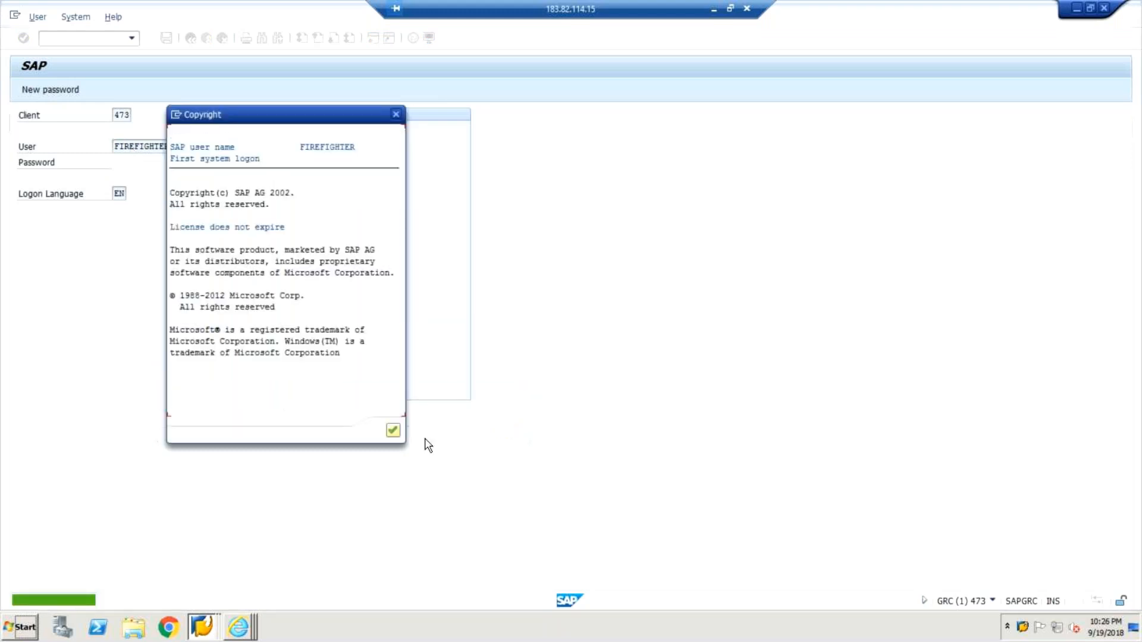
click(393, 432)
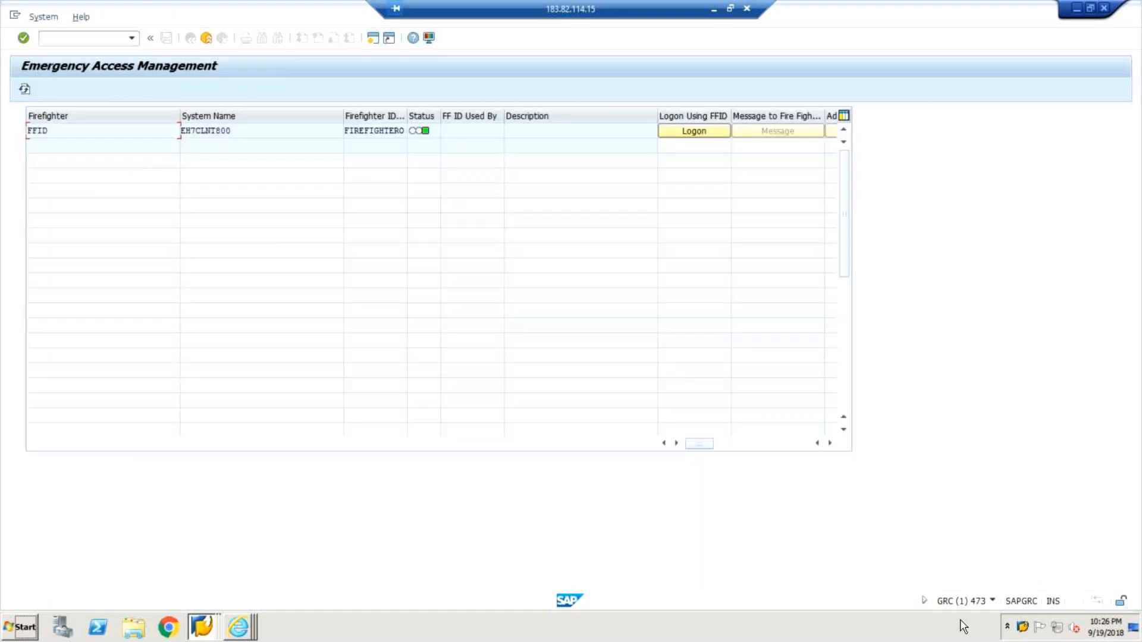
Start a logon with FFID on EH7CLNT800 and choose the reason code eRROR.
click(993, 601)
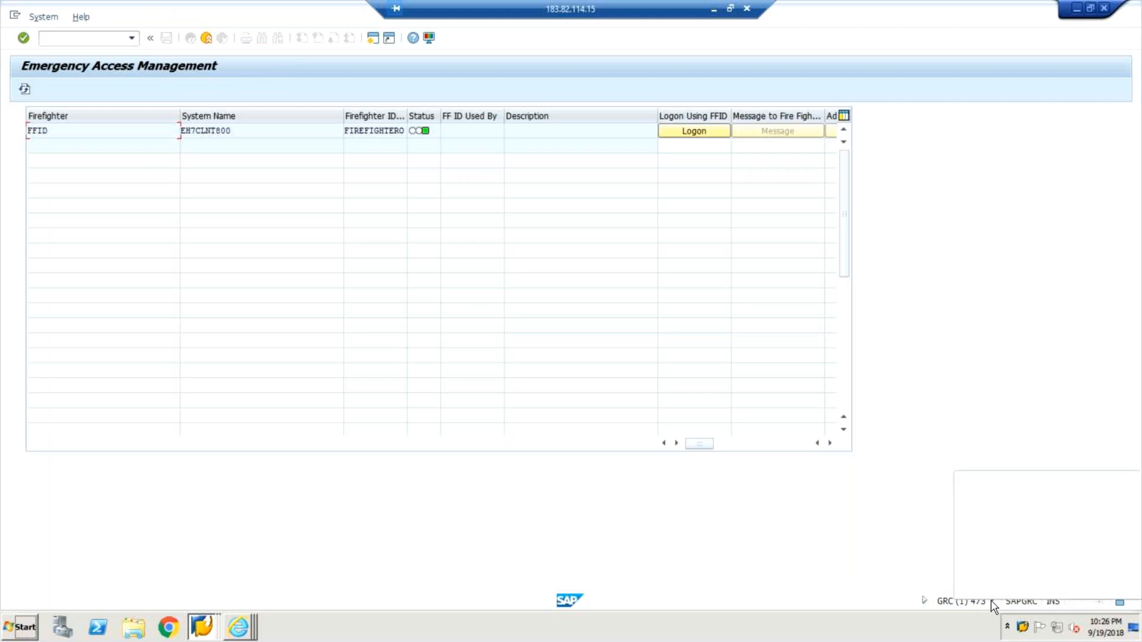
click(869, 510)
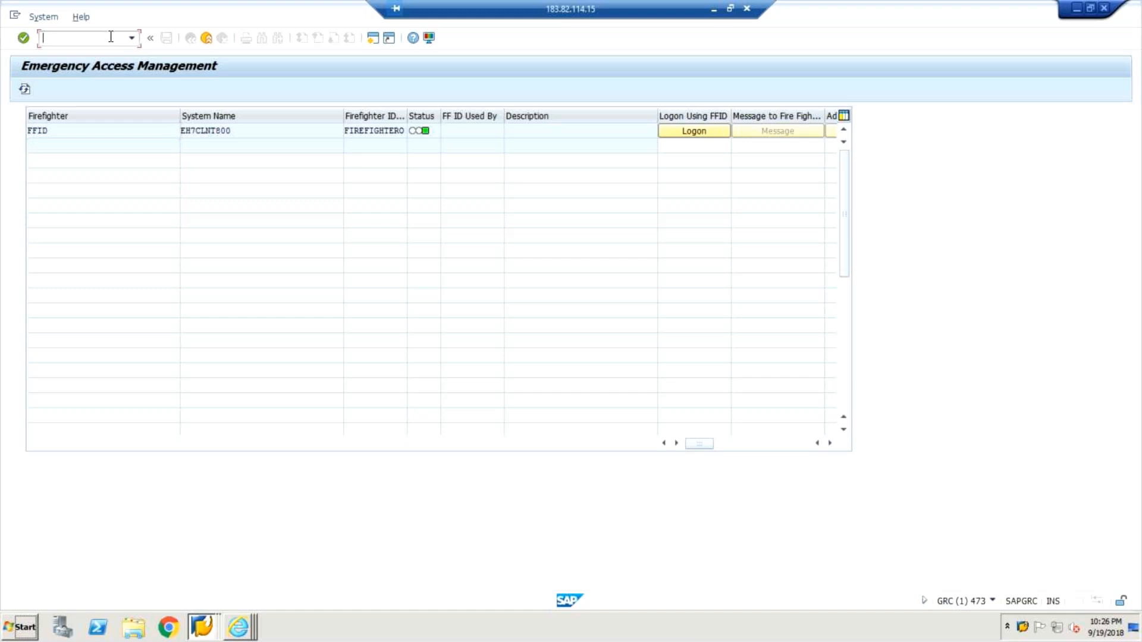
click(711, 141)
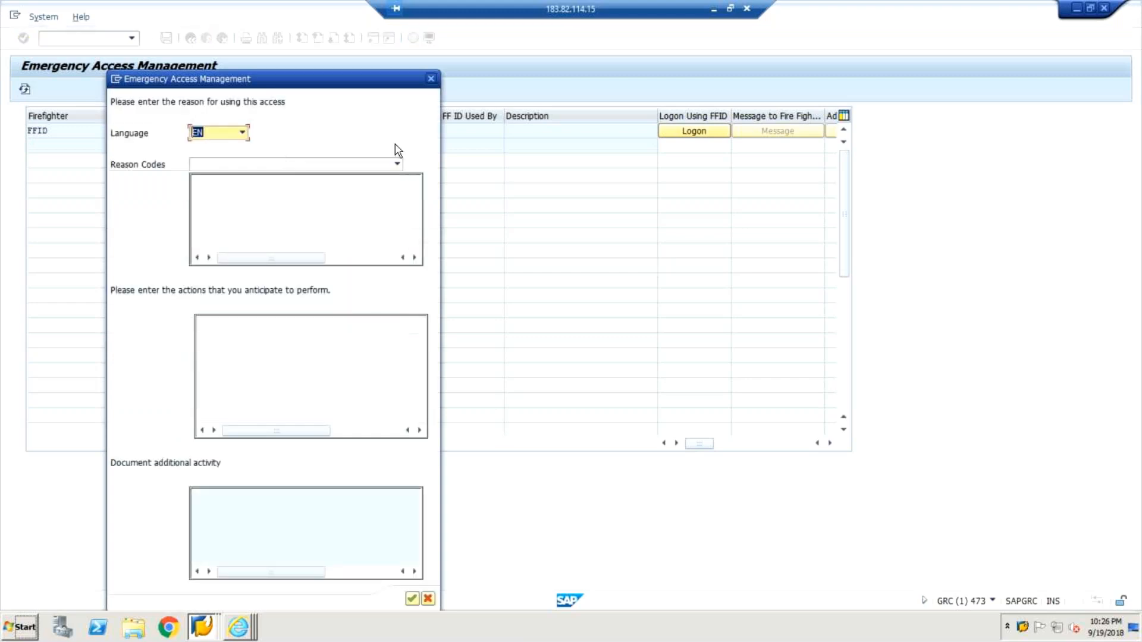
click(397, 164)
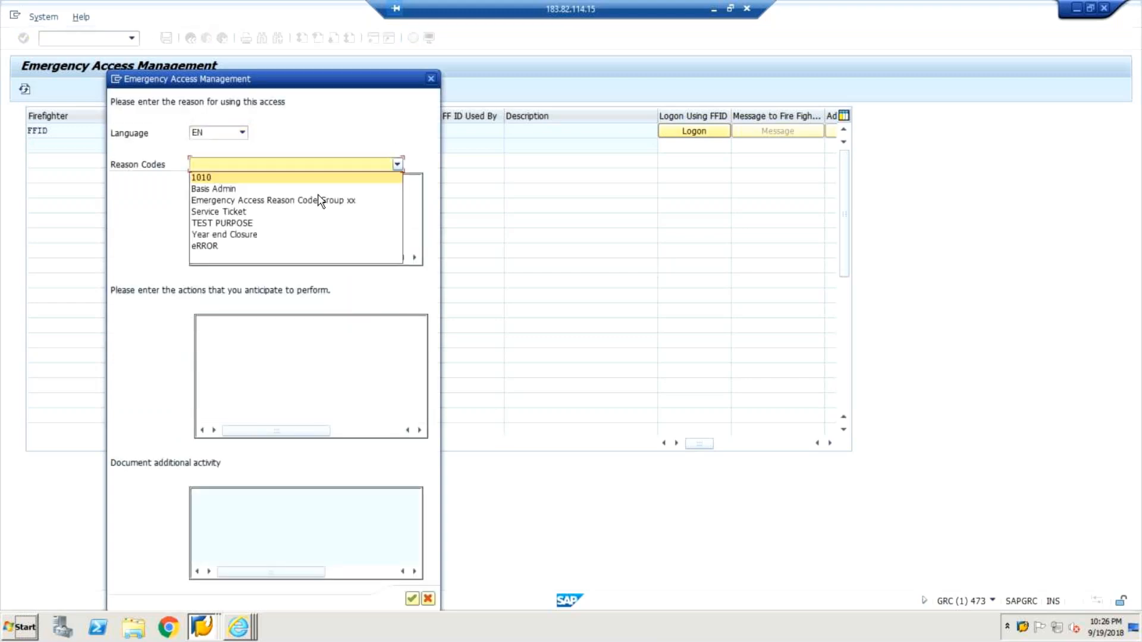
click(236, 247)
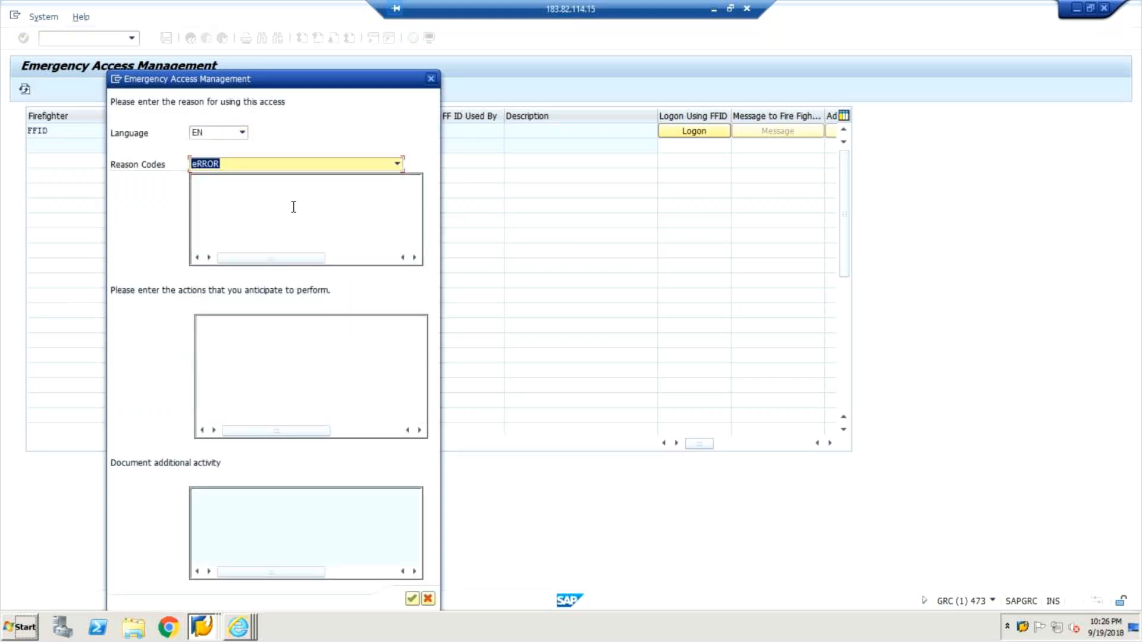
Enter fix error as the reason and su01 as the anticipated action, and confirm the FFID logon.
click(292, 200)
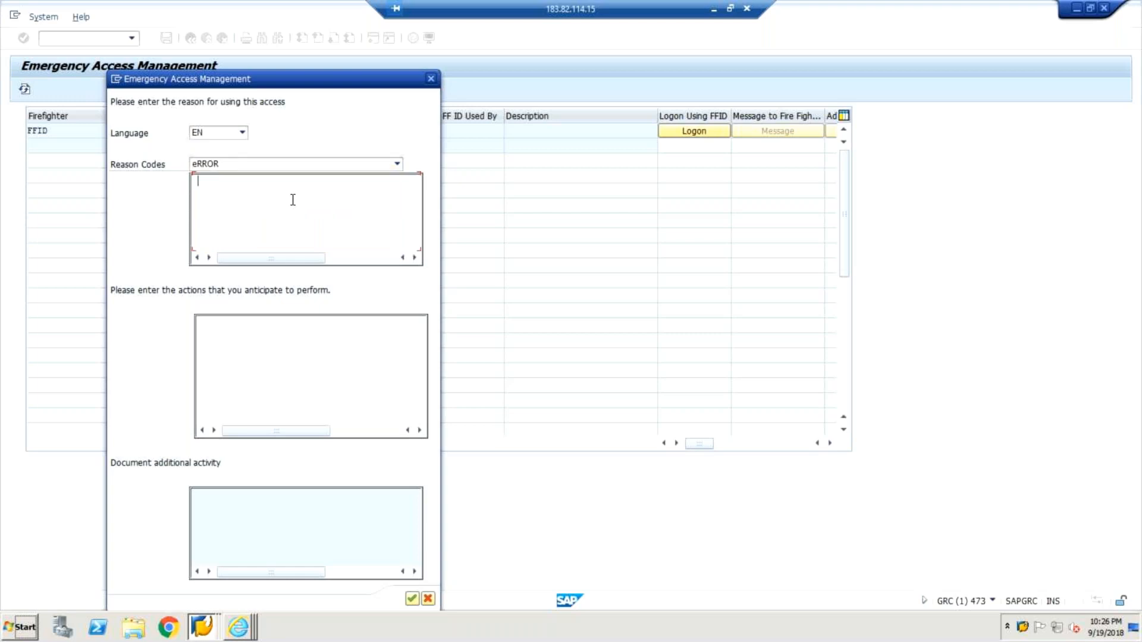
text(fix error)
click(323, 355)
text(su01)
click(412, 598)
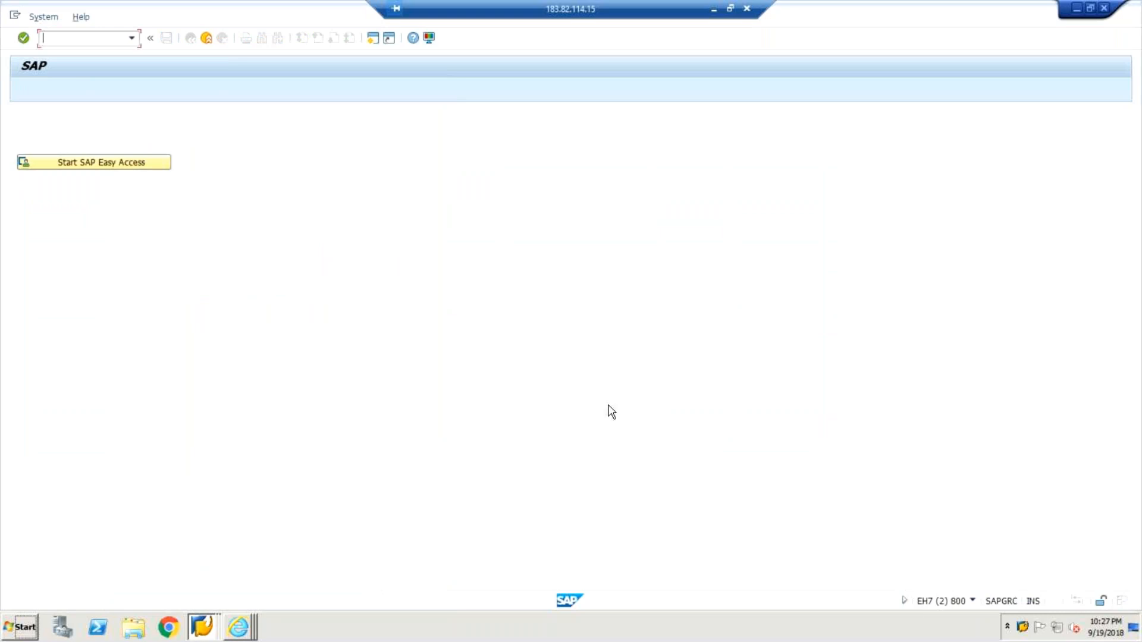
Open SAP Easy Access in the firefighter session, exit the session and unlock FFID in Emergency Access Management.
click(166, 167)
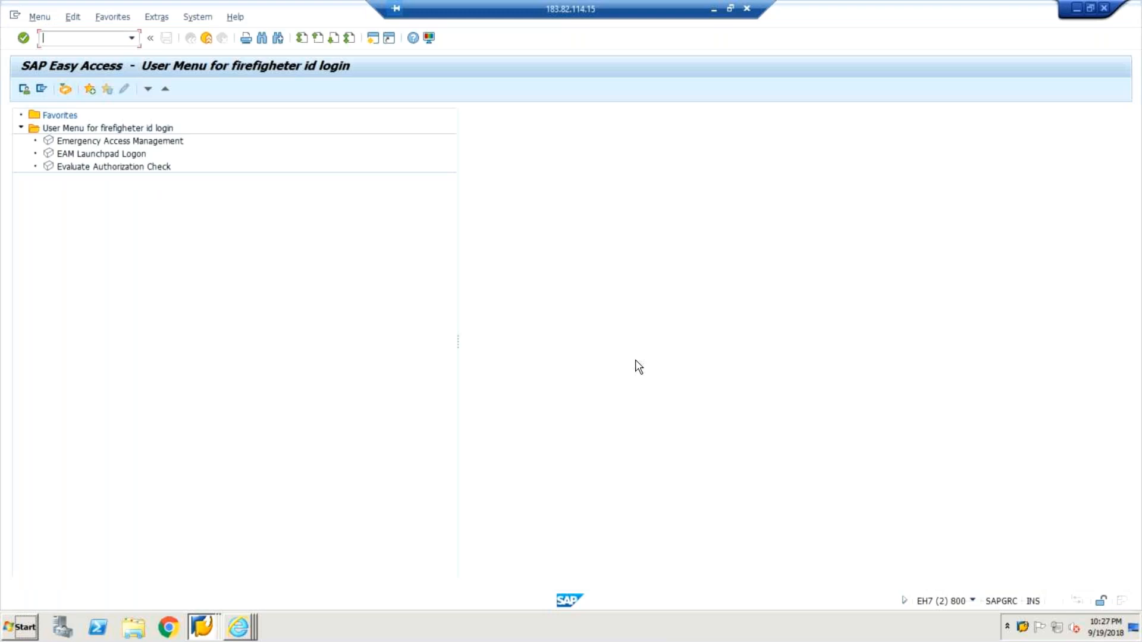
click(211, 42)
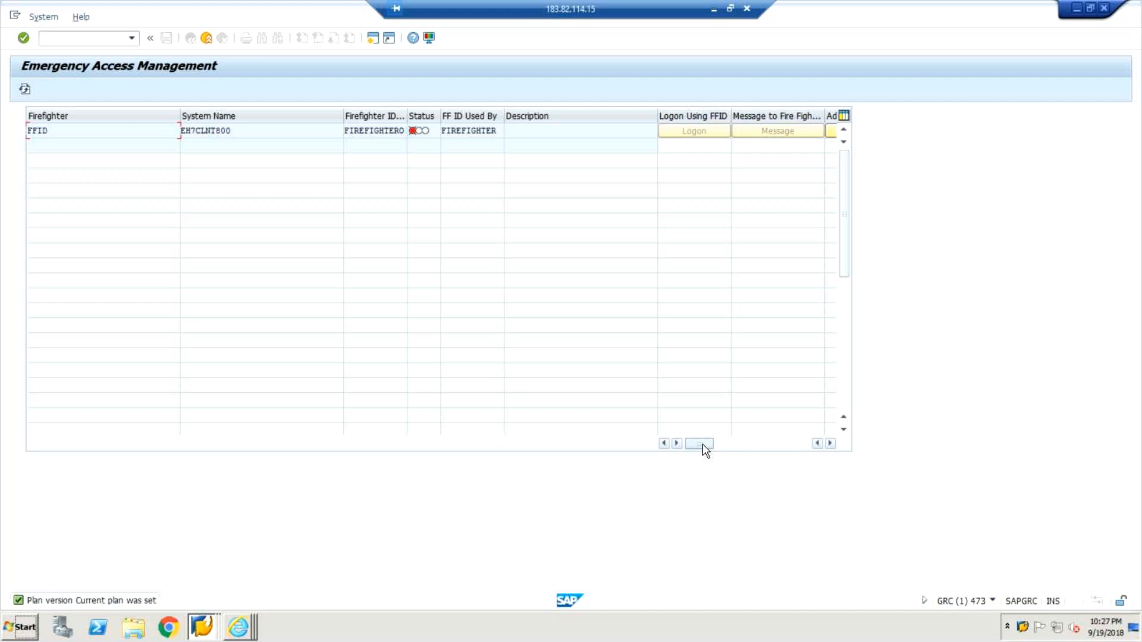
drag(708, 449, 772, 443)
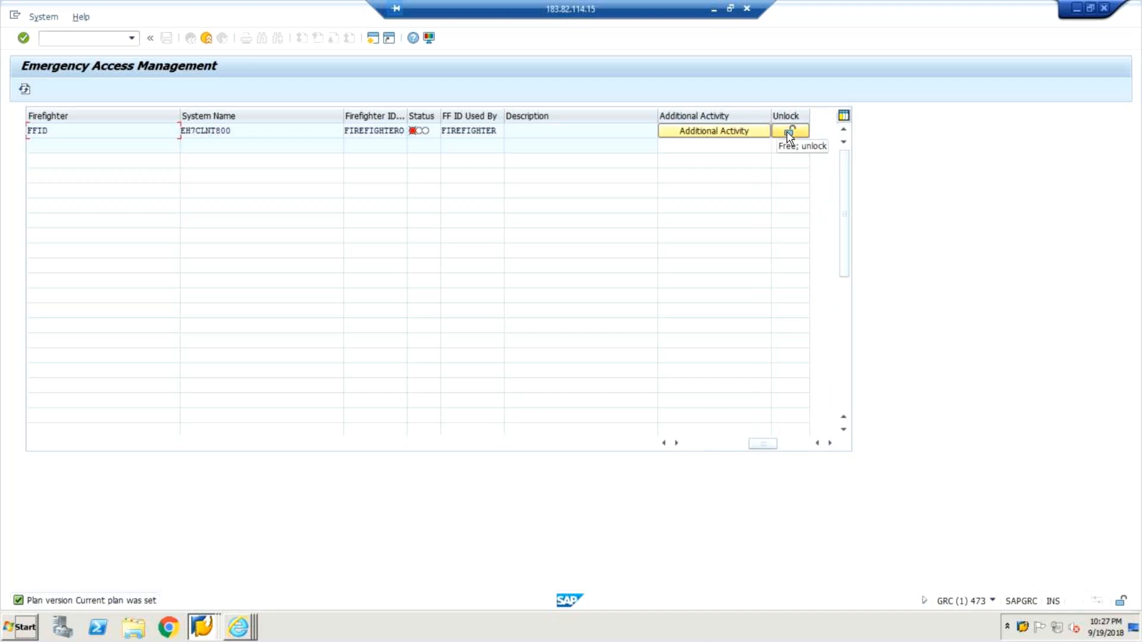
click(790, 136)
click(786, 133)
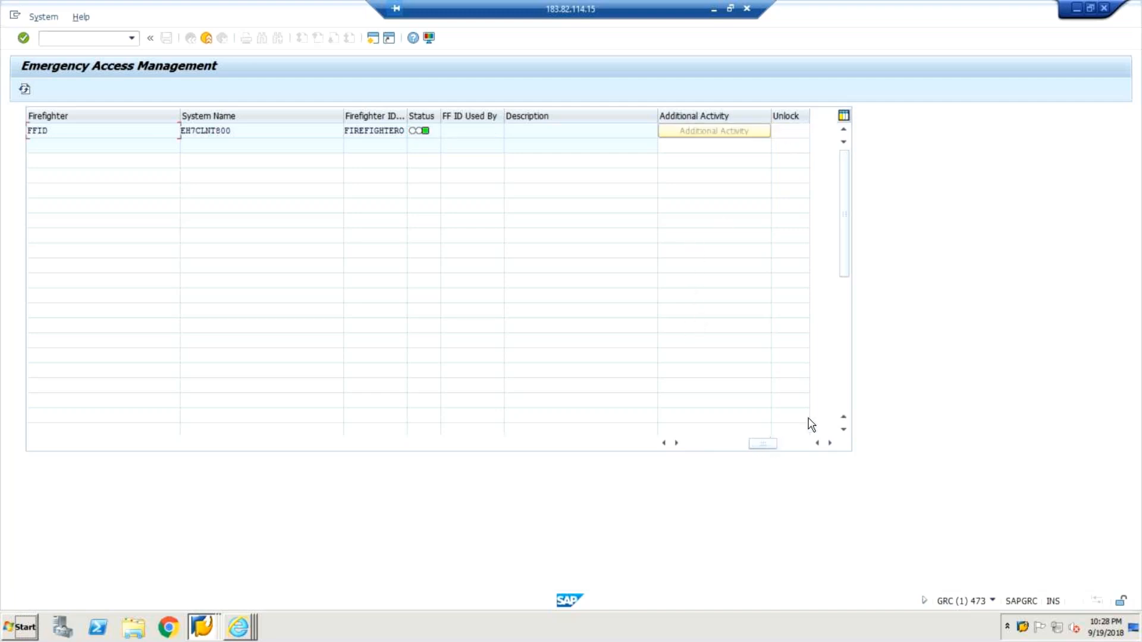
Switch to the EH7 client 800 Display Users session, run /nspro and display the SAP Reference IMG.
click(1023, 627)
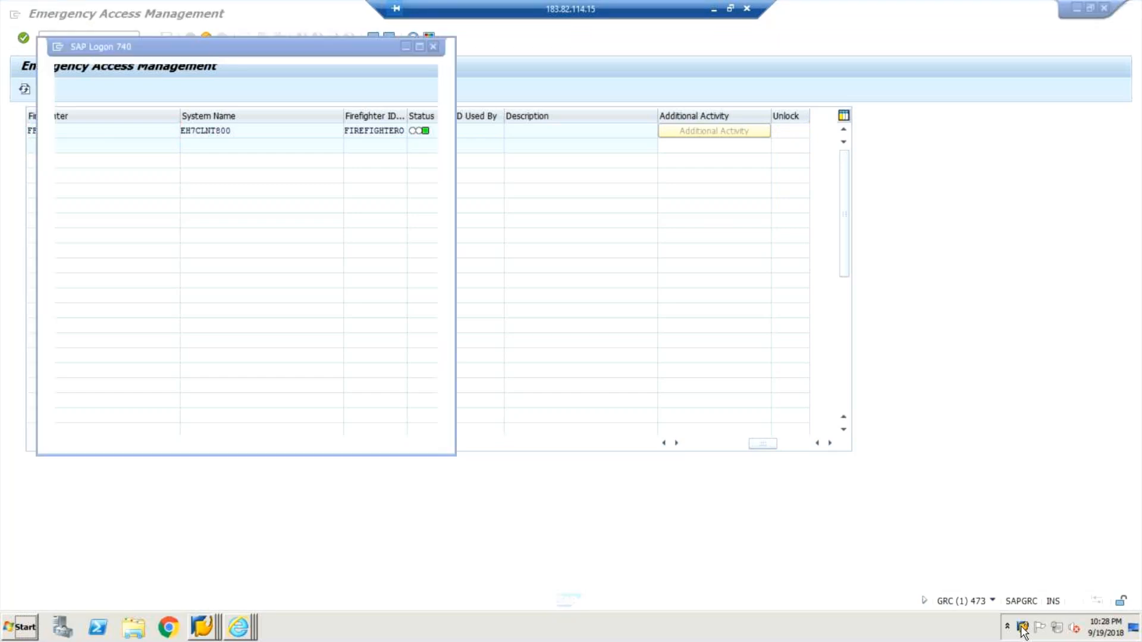
right_click(1022, 626)
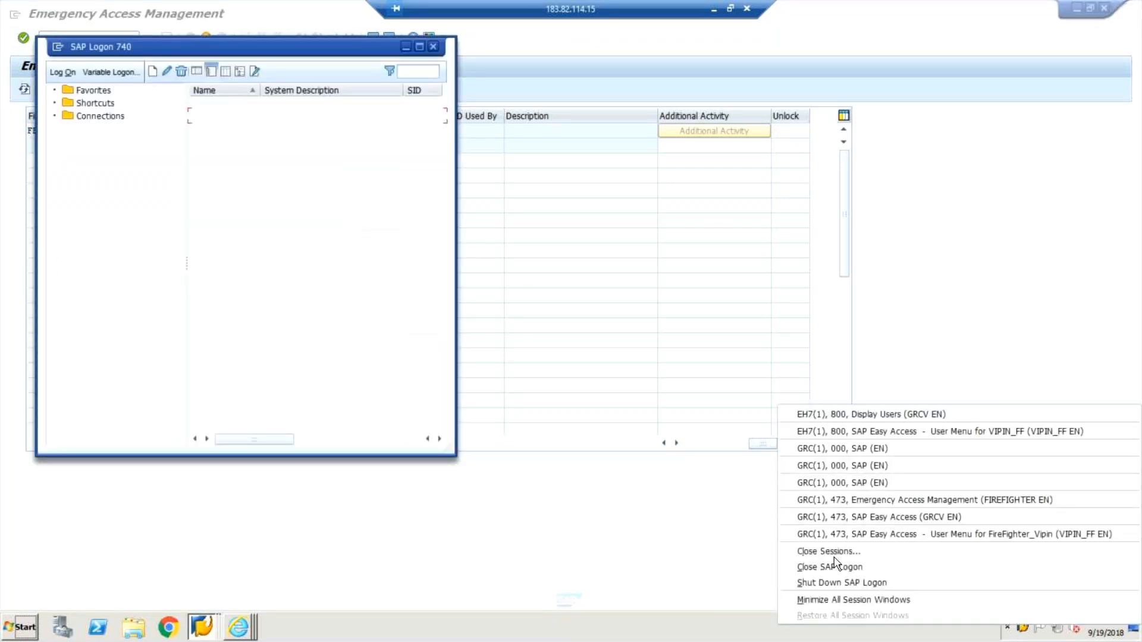
click(849, 420)
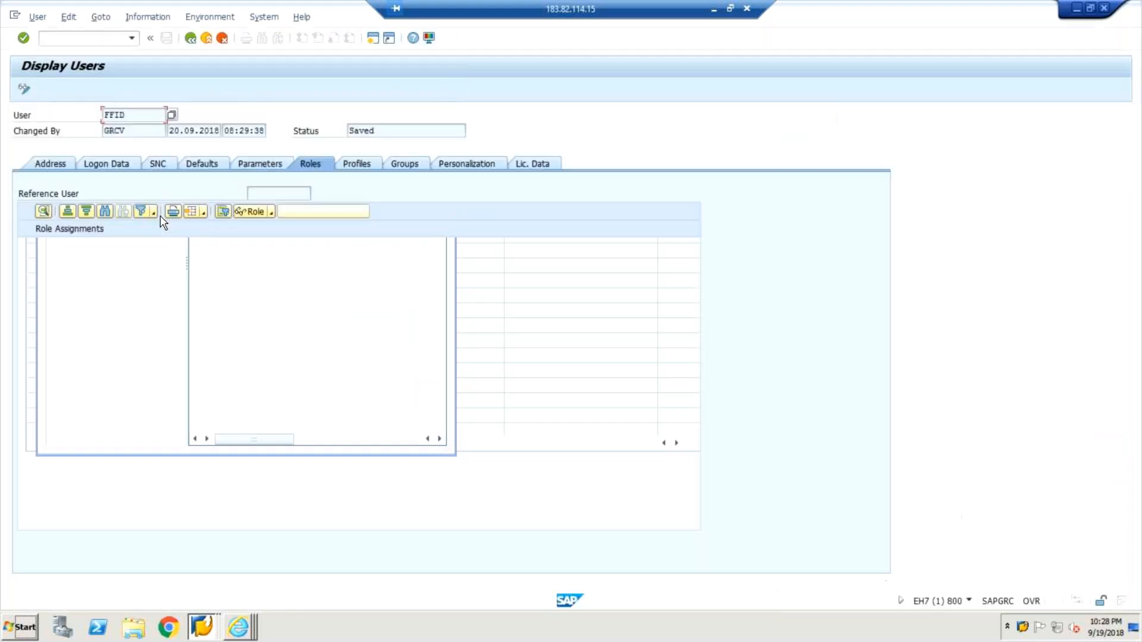
click(97, 40)
text(/)
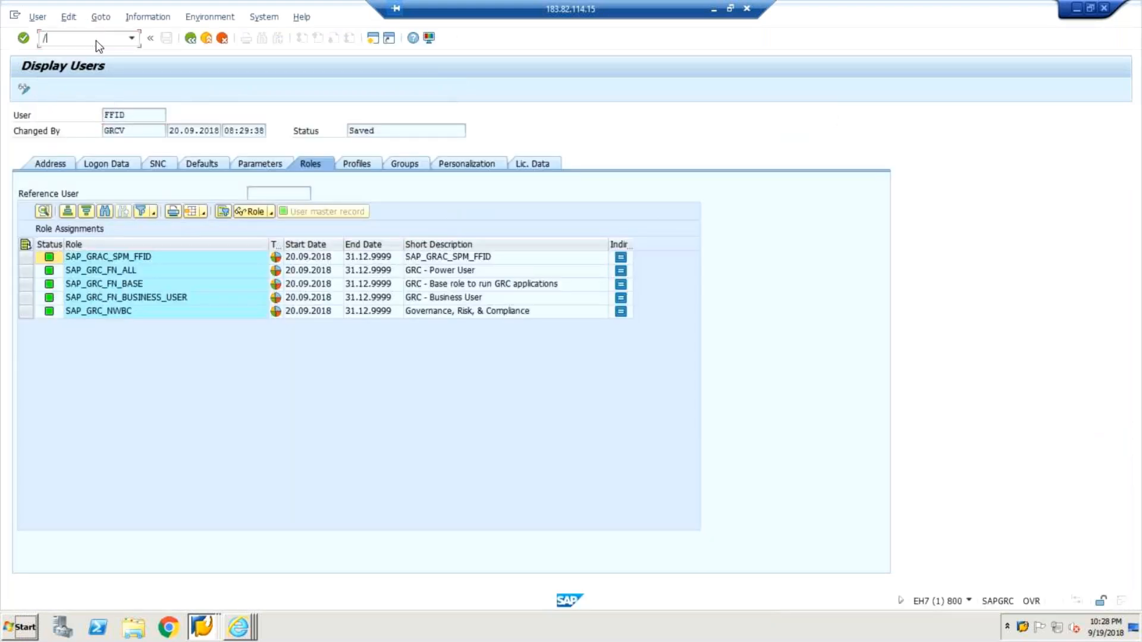
text(nspro)
key(Return)
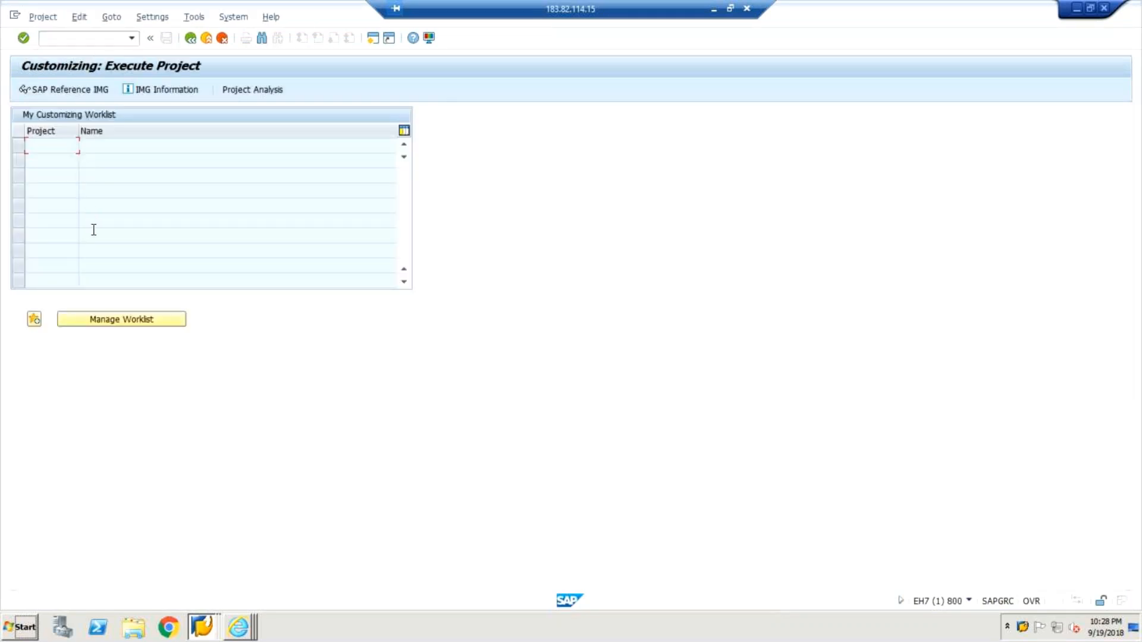
click(37, 88)
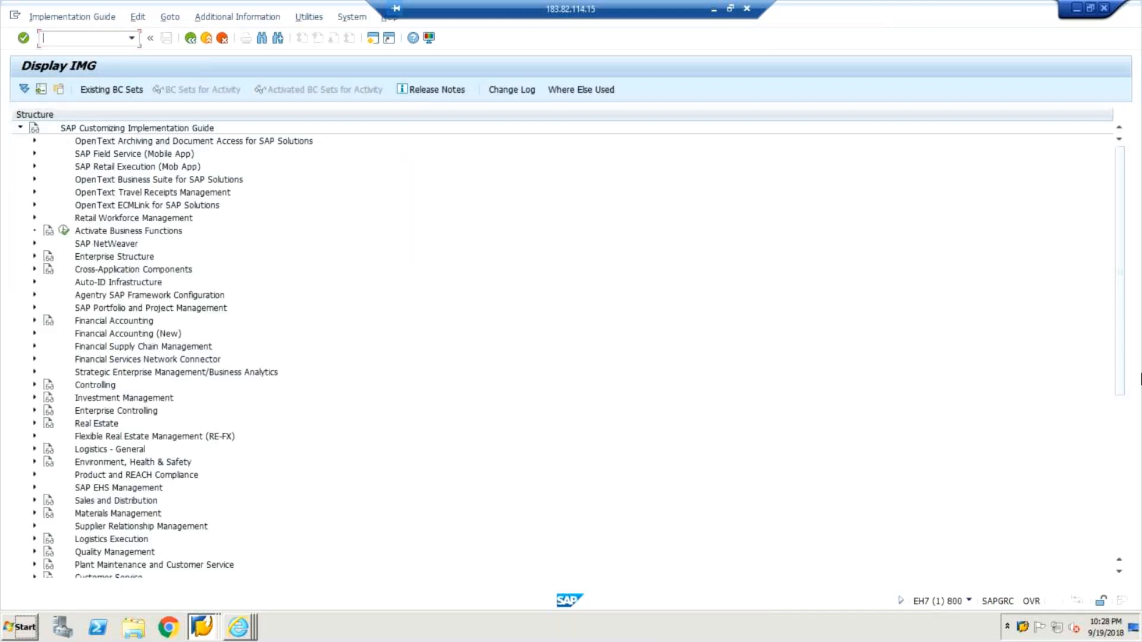
Open Repository Object Synch in the Access Control synchronization jobs under Governance, Risk and Compliance.
scroll(1128, 522, down, 7)
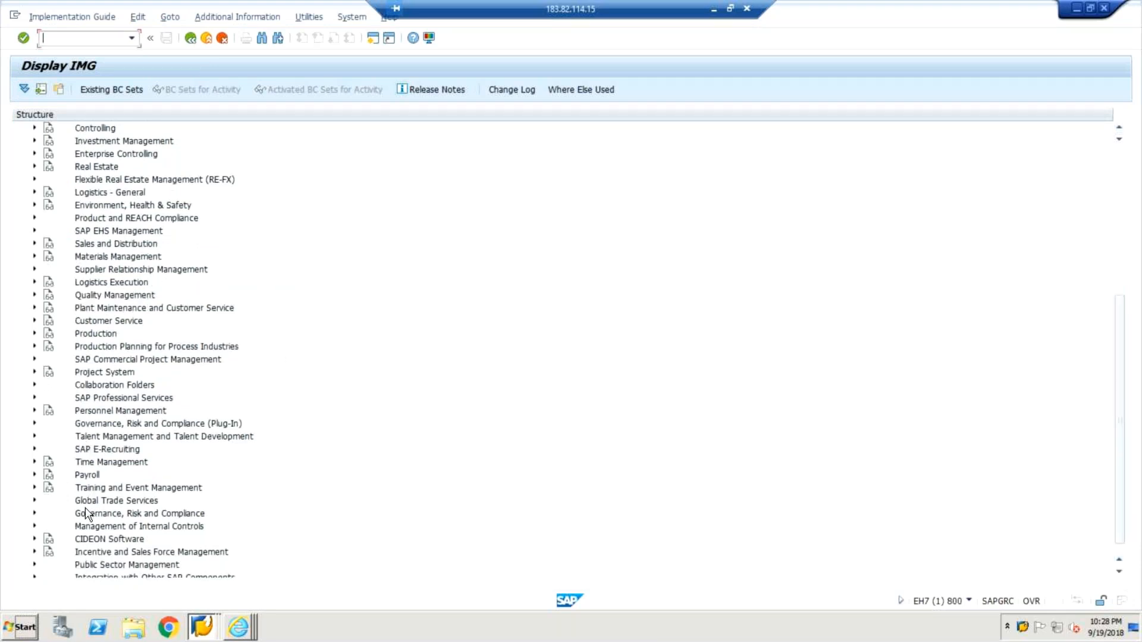
click(35, 512)
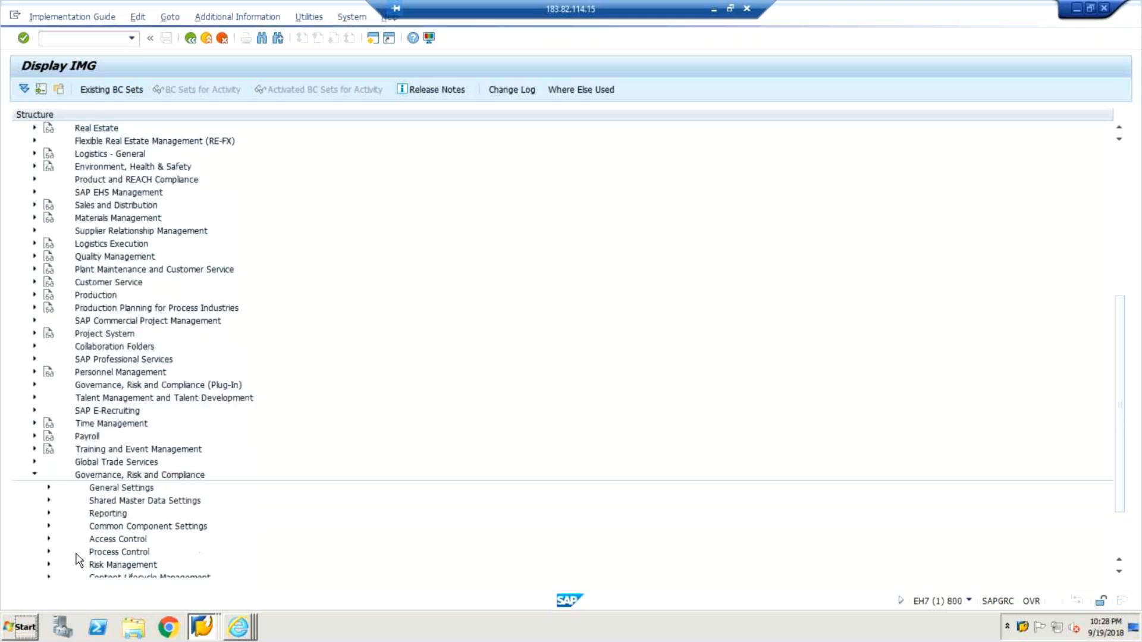
click(49, 539)
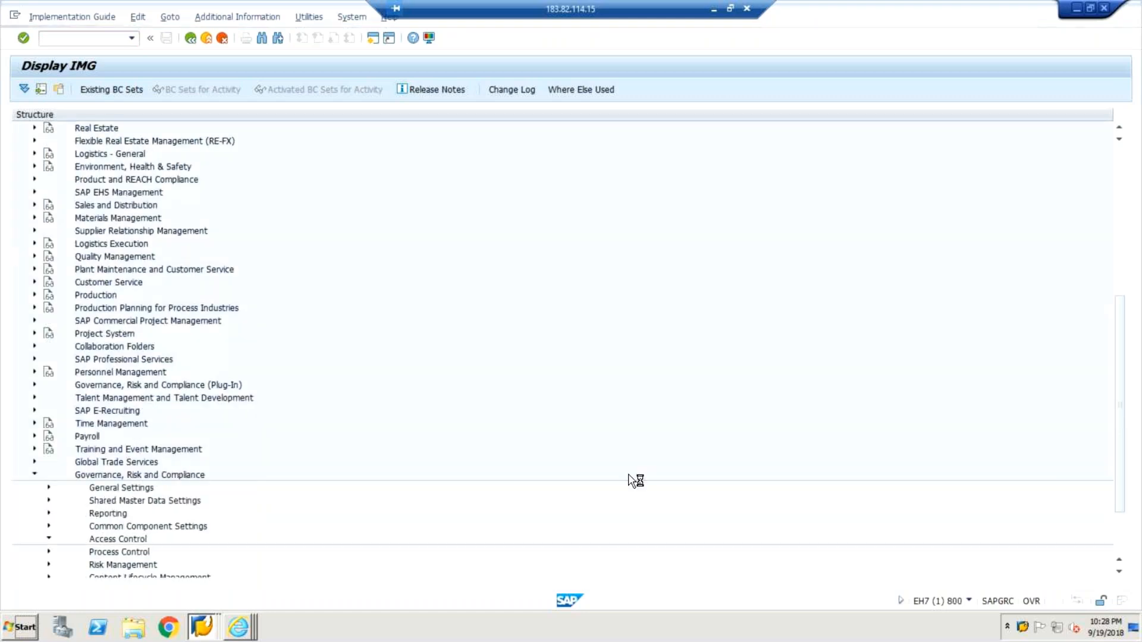
drag(1122, 407, 1113, 523)
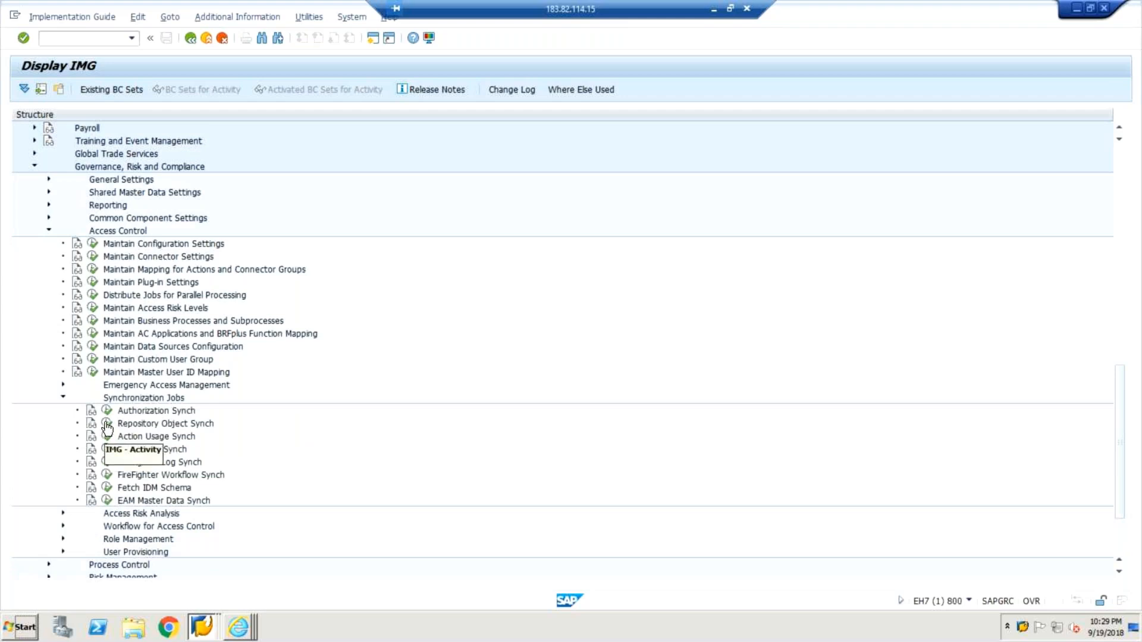
click(108, 425)
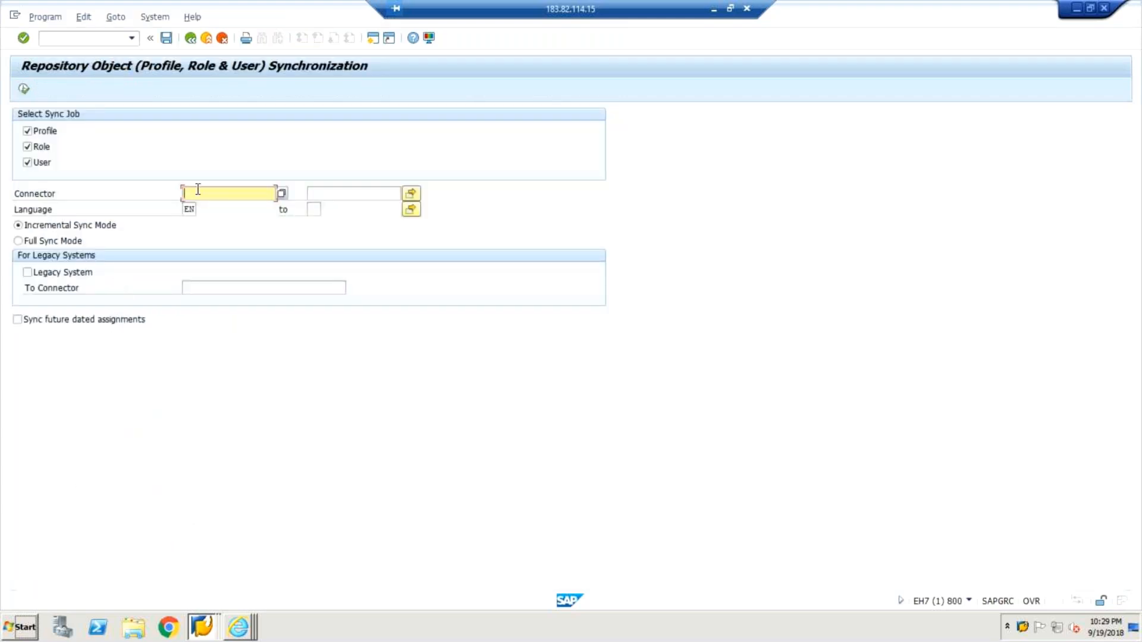
Run the profile, role and user repository synchronization for connector GRCCLNT473 in incremental mode and return to the IMG.
click(198, 189)
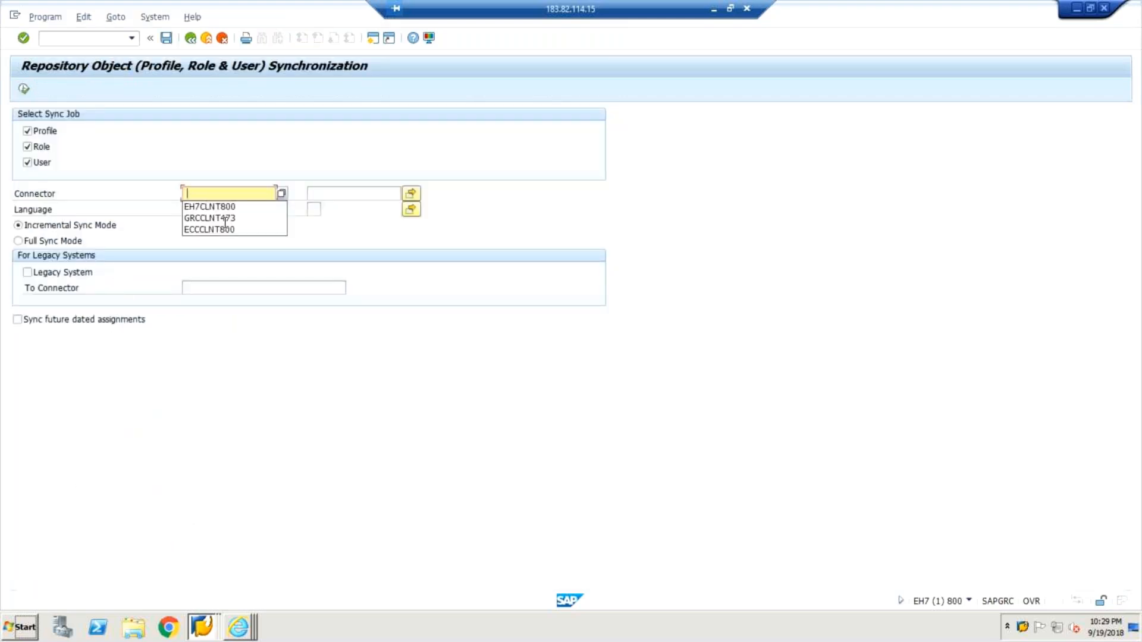
click(213, 218)
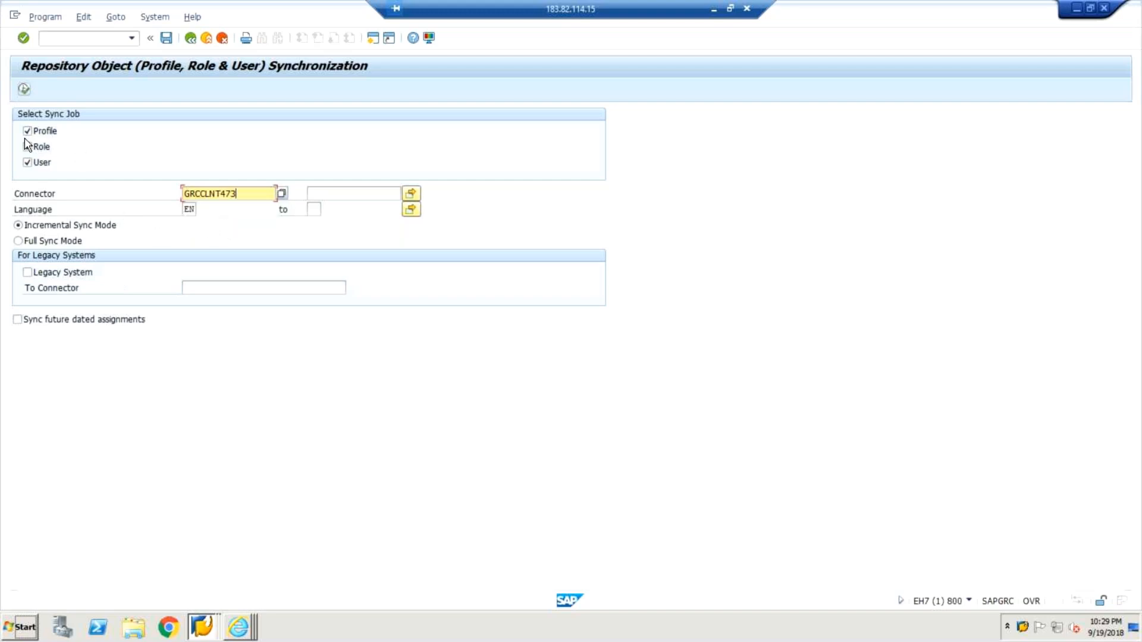
click(144, 125)
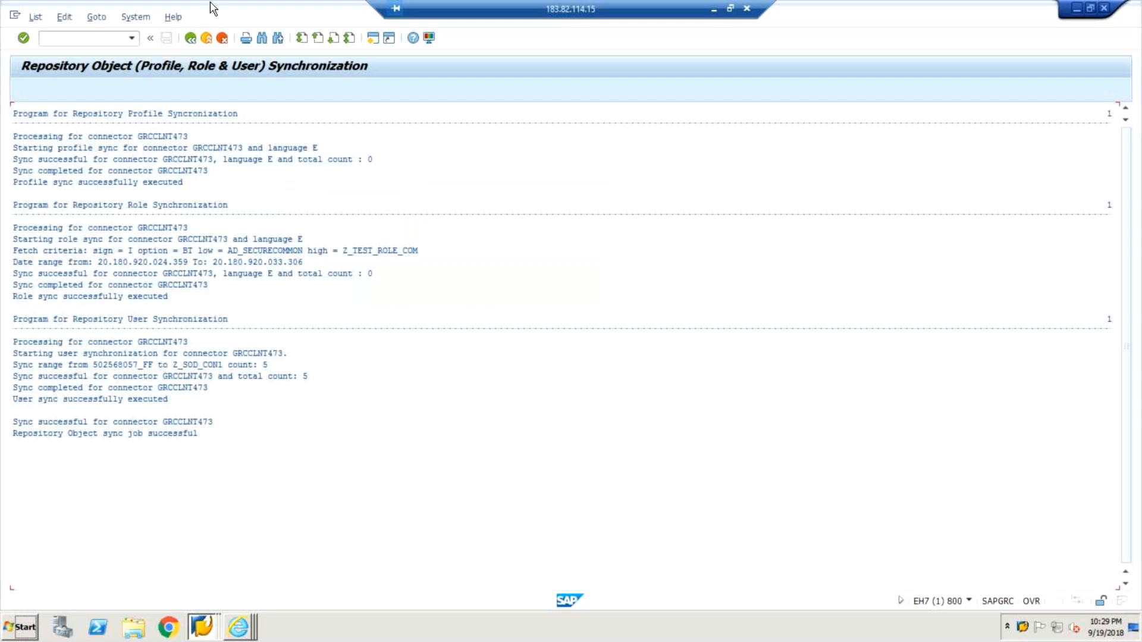
click(191, 38)
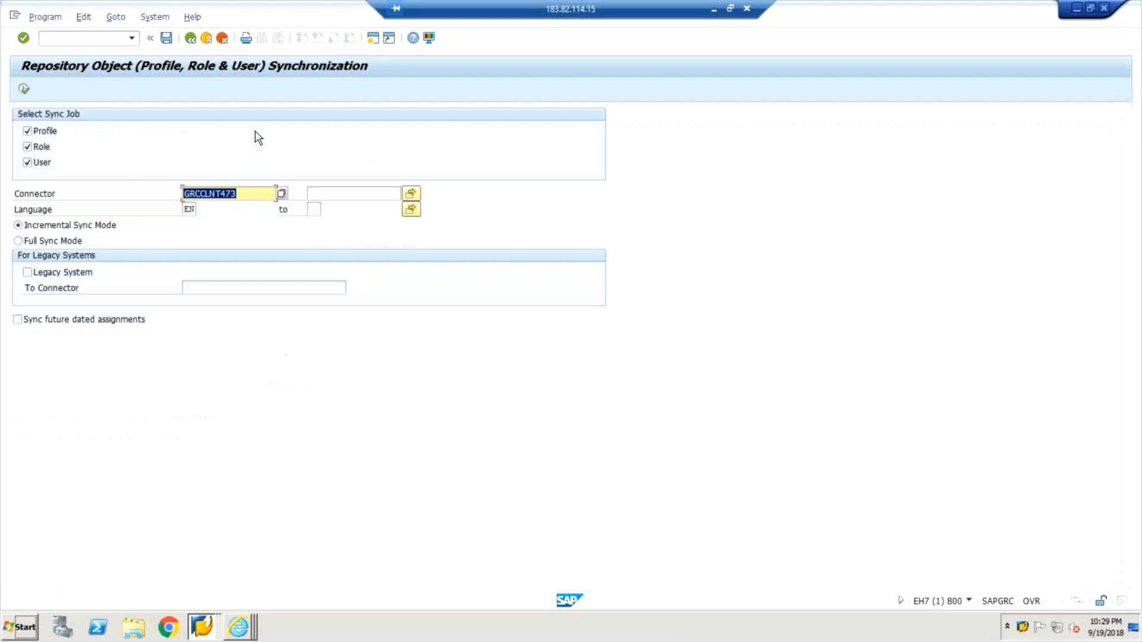
click(191, 38)
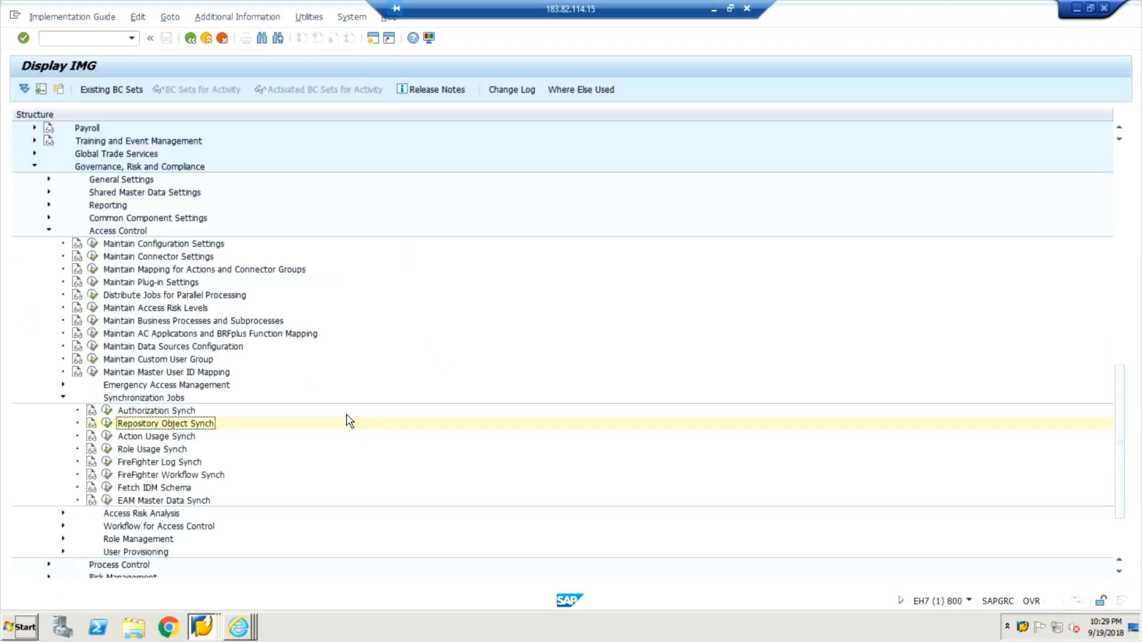
Run EAM Master Data Synch for connector GRCCLNT473 and return to the IMG structure.
click(106, 502)
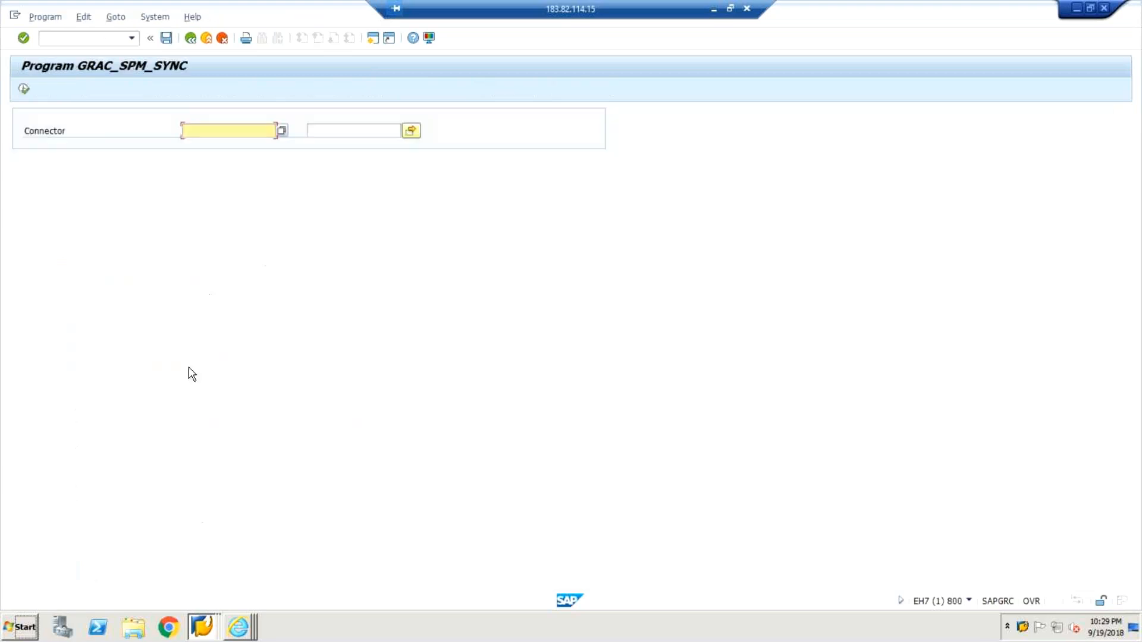
click(219, 130)
click(220, 136)
click(221, 137)
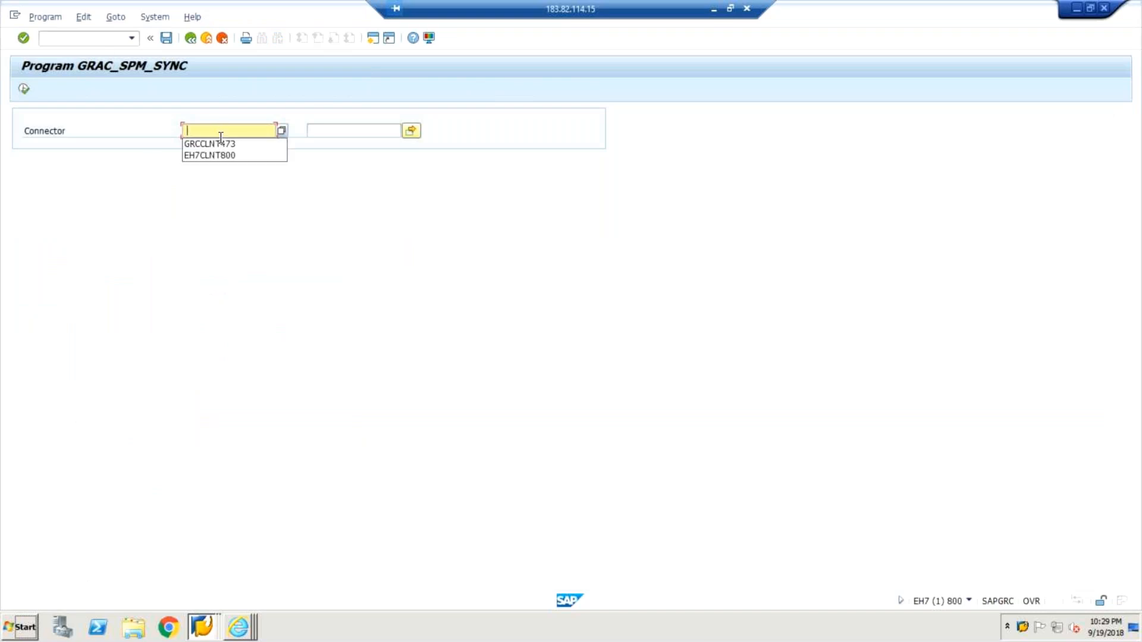
click(219, 144)
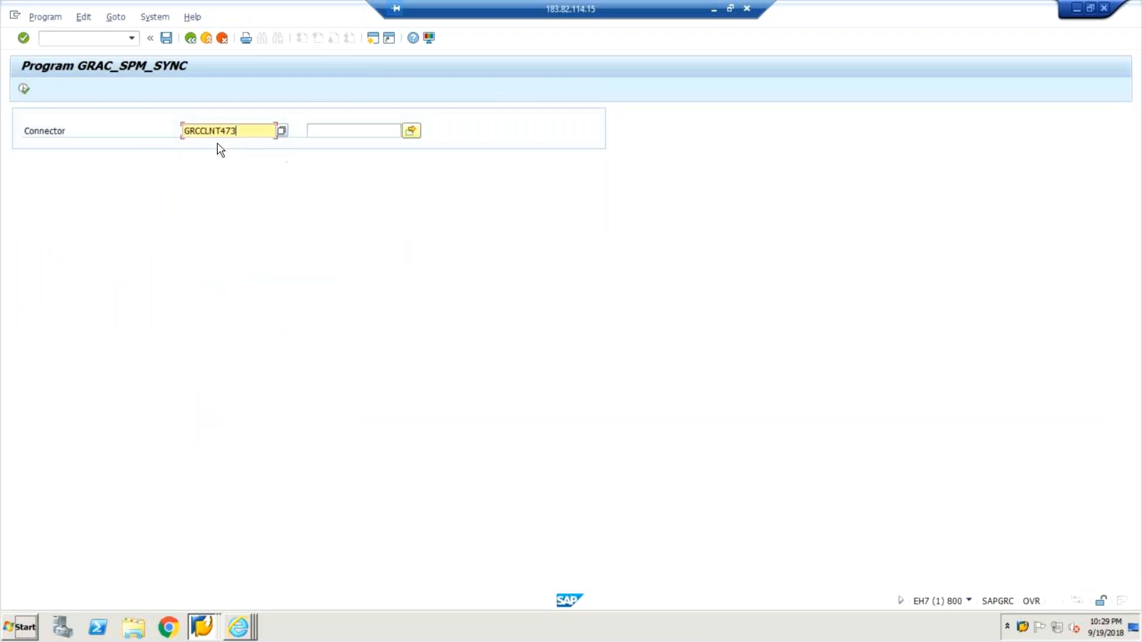
click(24, 89)
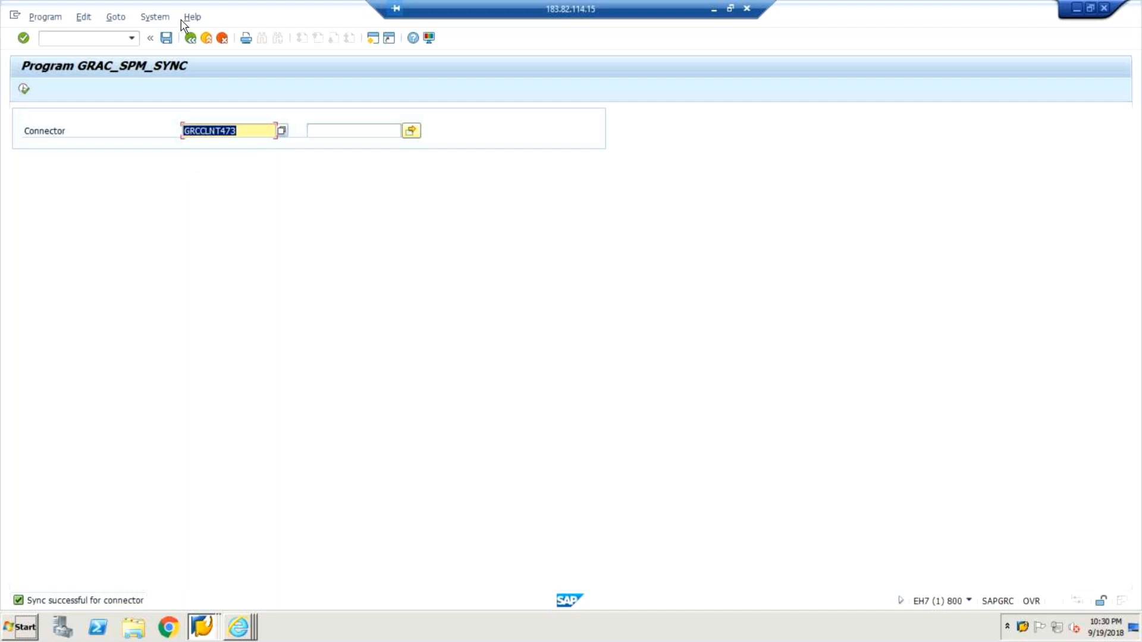
click(190, 39)
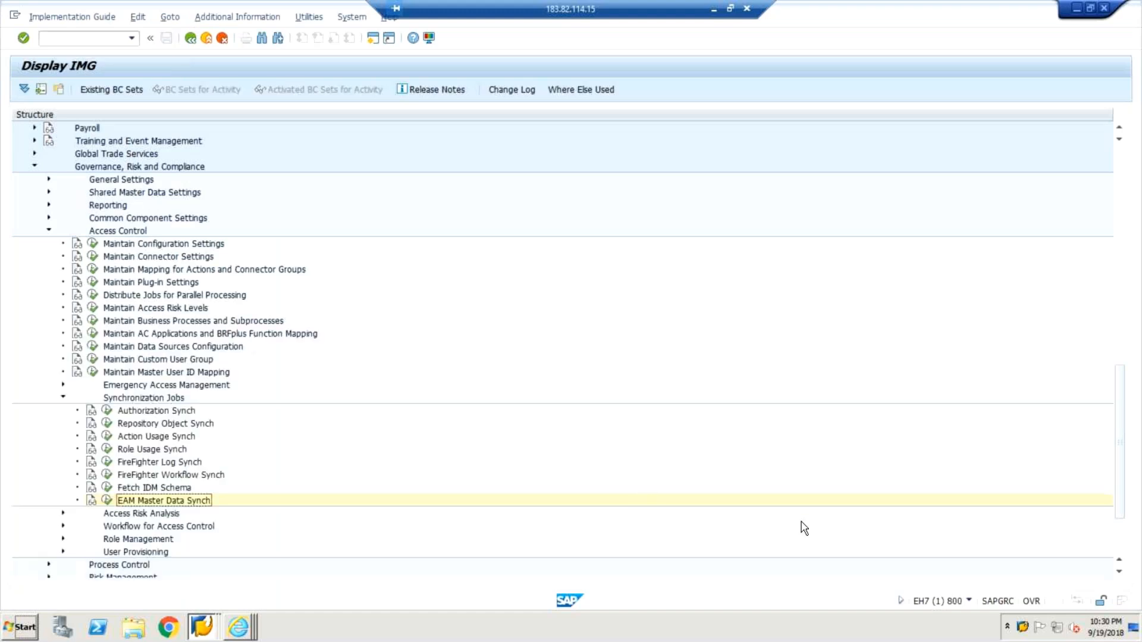
Open a new EH7 logon from SAP Logon and enter FIREFIGHTER as the user for client 800.
click(1023, 628)
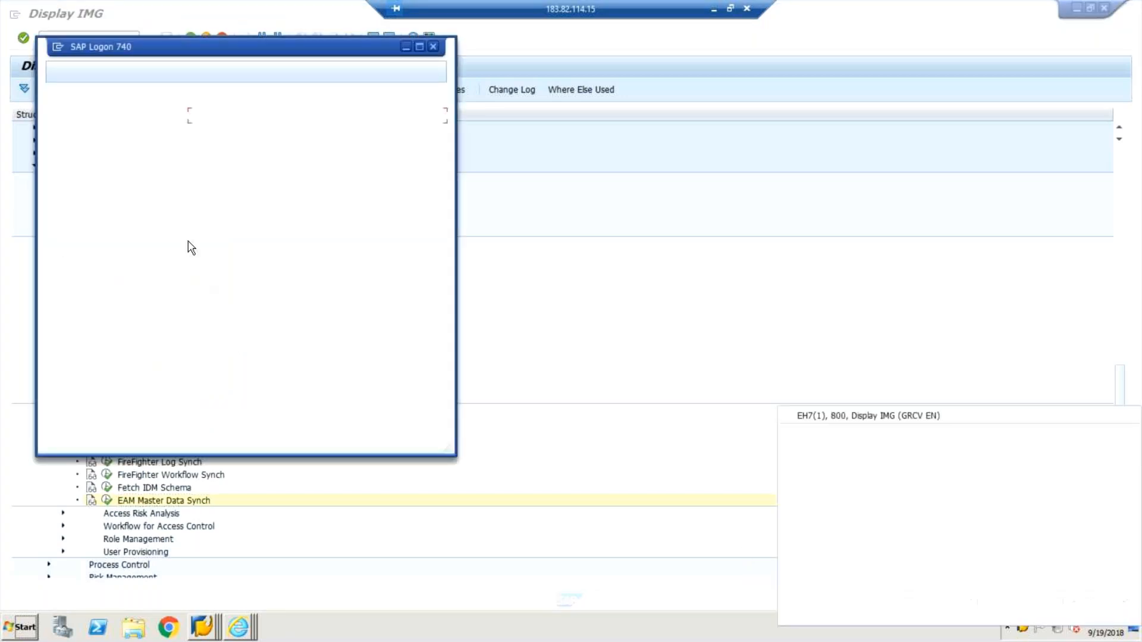
double_click(216, 100)
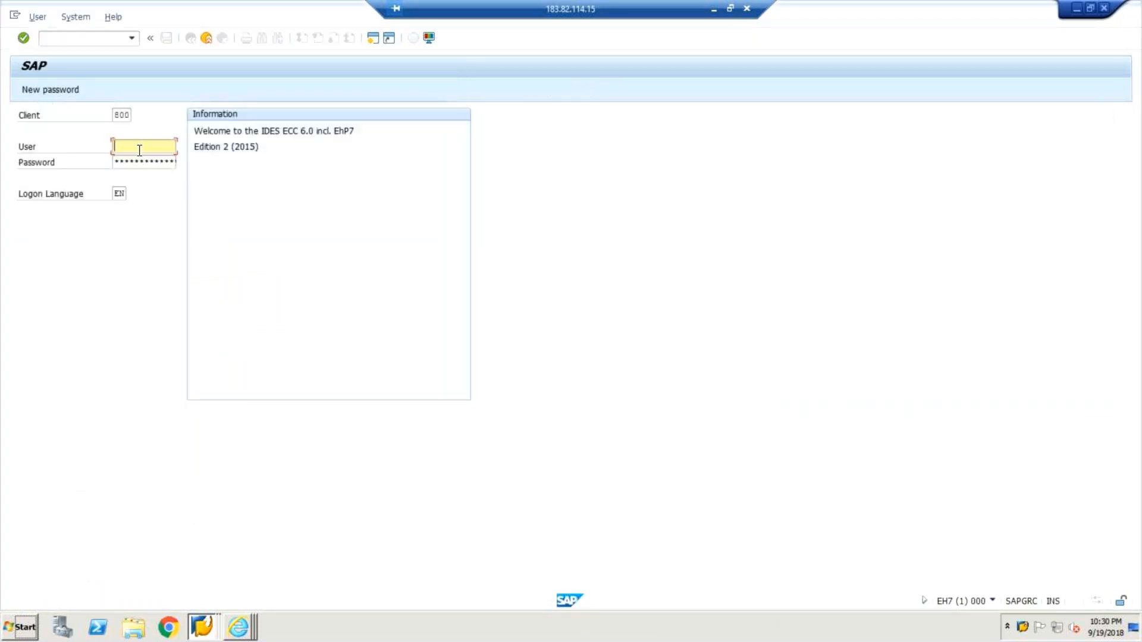
text(fire)
click(141, 160)
key(Tab)
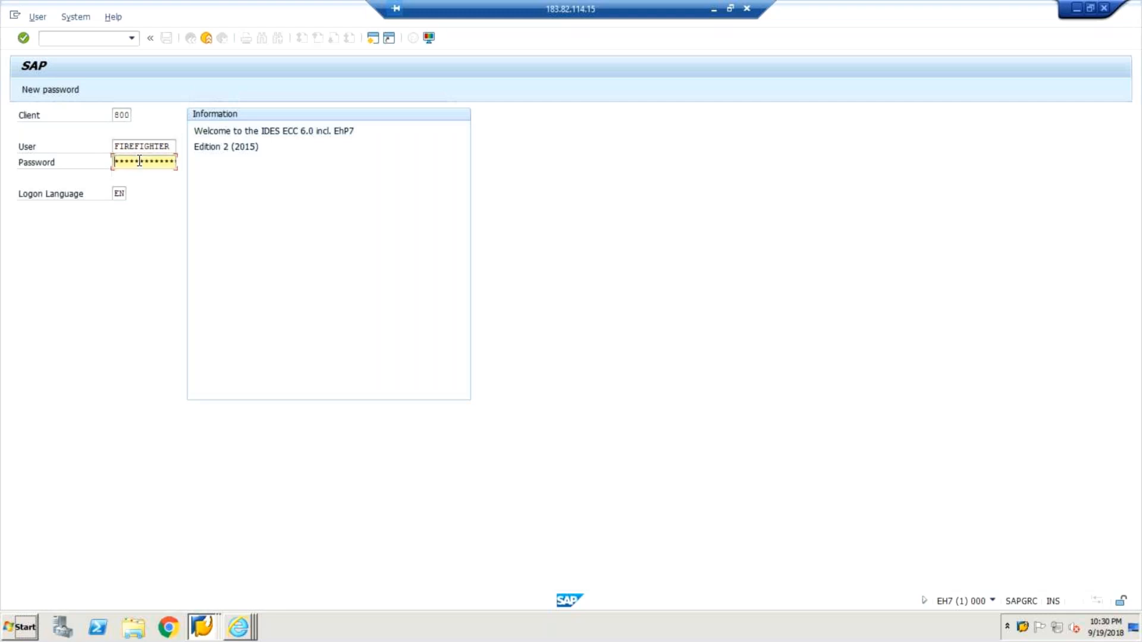
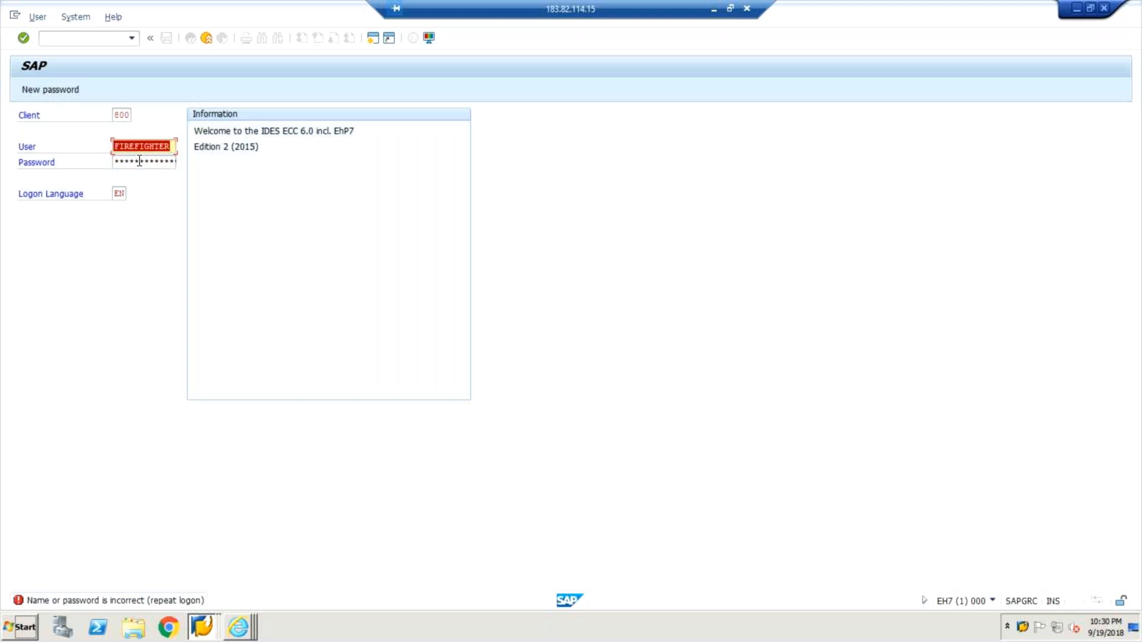
Re-enter the logon password for user FIREFIGHTER in client 800.
key(Tab)
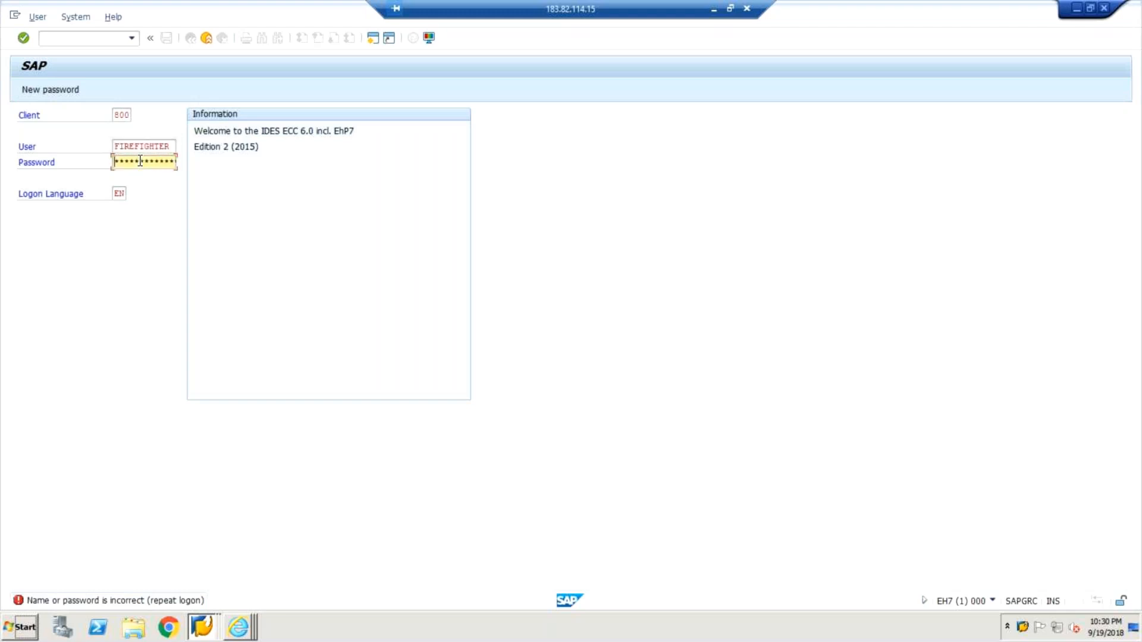
text(********)
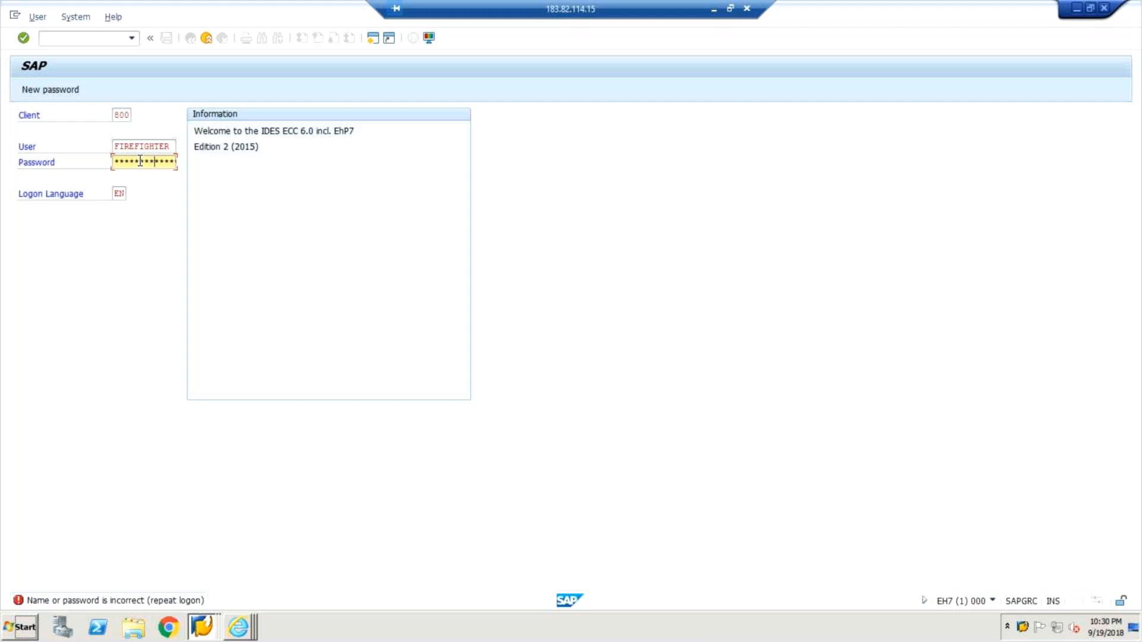
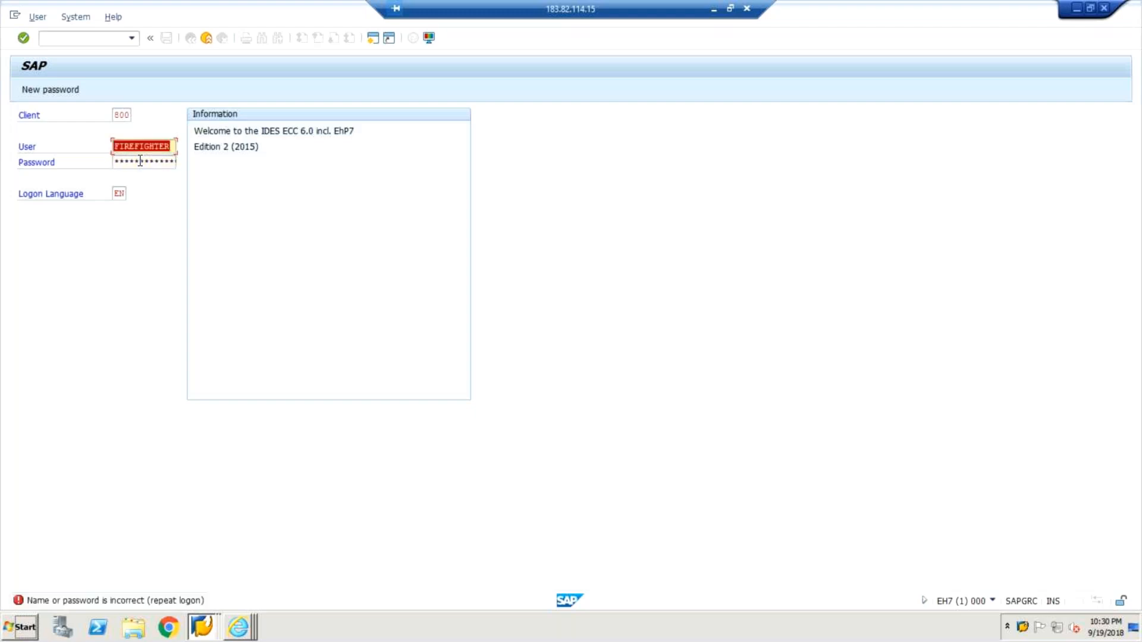
key(Tab)
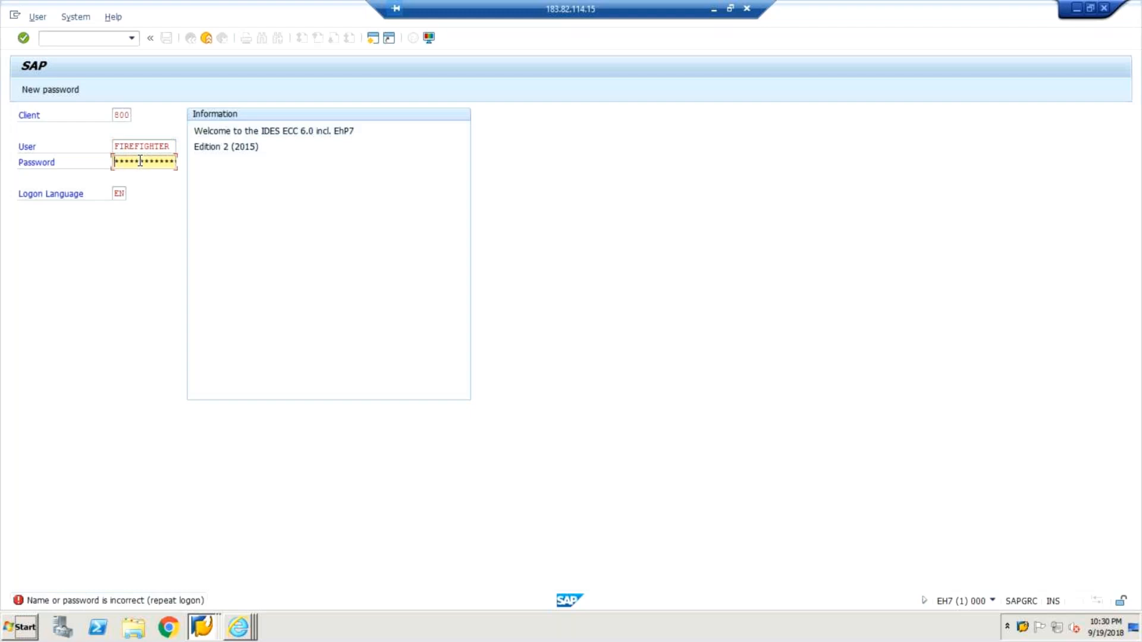
click(170, 150)
key(BackSpace)
key(BackSpace)
key(BackSpace)
key(BackSpace)
key(BackSpace)
key(BackSpace)
key(BackSpace)
key(BackSpace)
key(BackSpace)
key(BackSpace)
key(BackSpace)
text(fid)
key(Tab)
click(160, 148)
key(BackSpace)
key(BackSpace)
key(BackSpace)
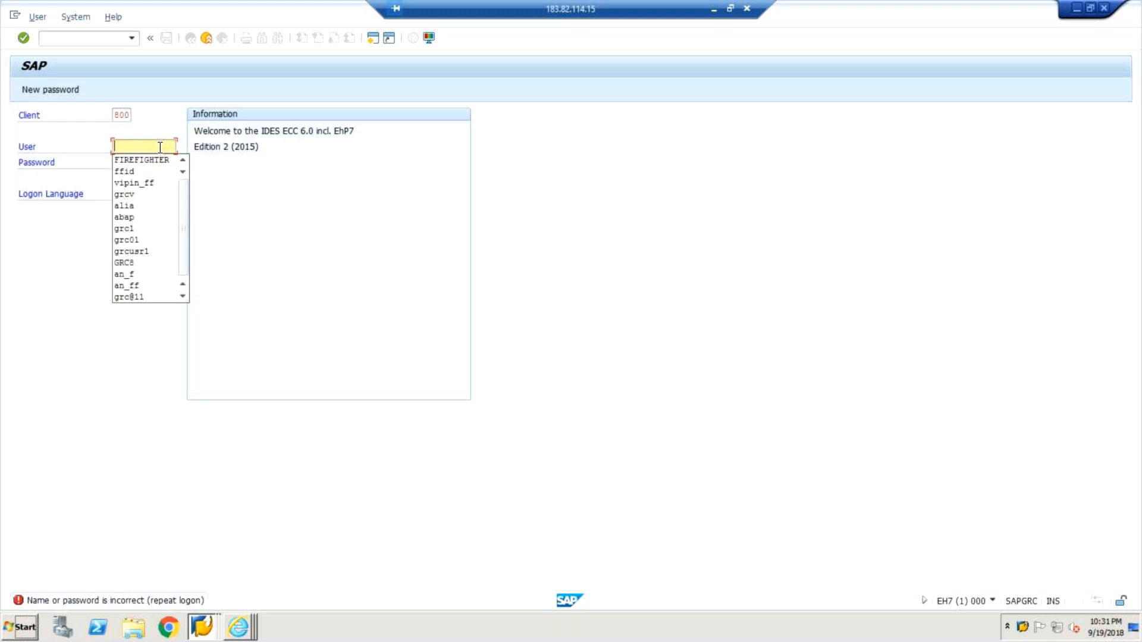
text(fid)
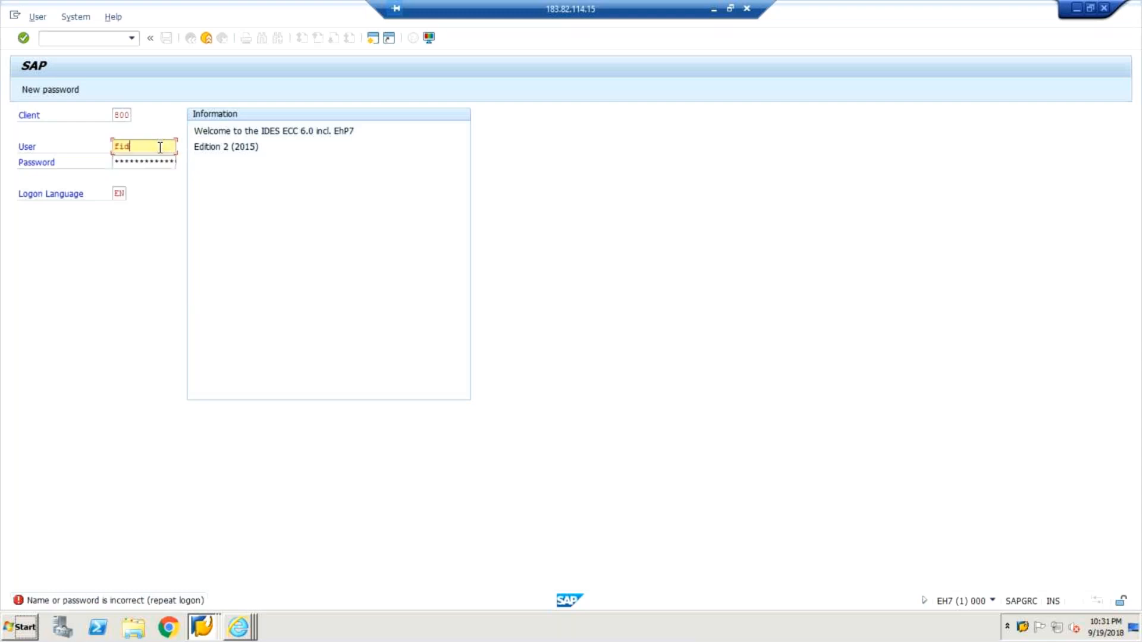
Try to log on to client 800 as user ffid with the account password.
key(BackSpace)
key(BackSpace)
key(BackSpace)
text(ffid)
key(Tab)
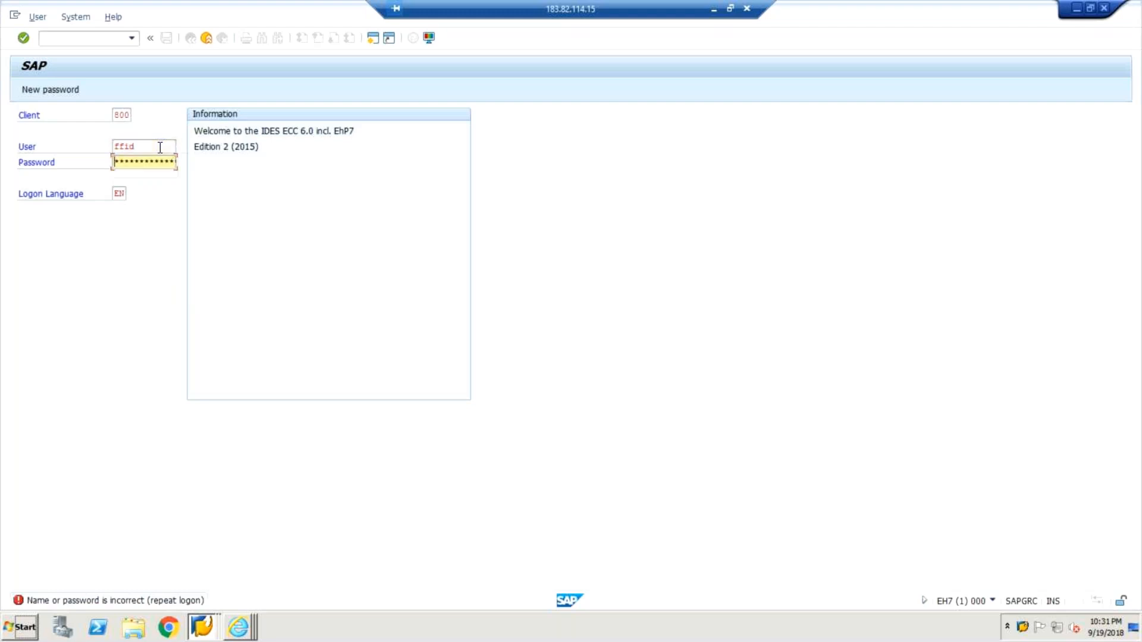
key(Right)
key(Right)
key(Right)
key(Right)
key(Right)
key(Right)
key(Right)
key(Right)
key(Right)
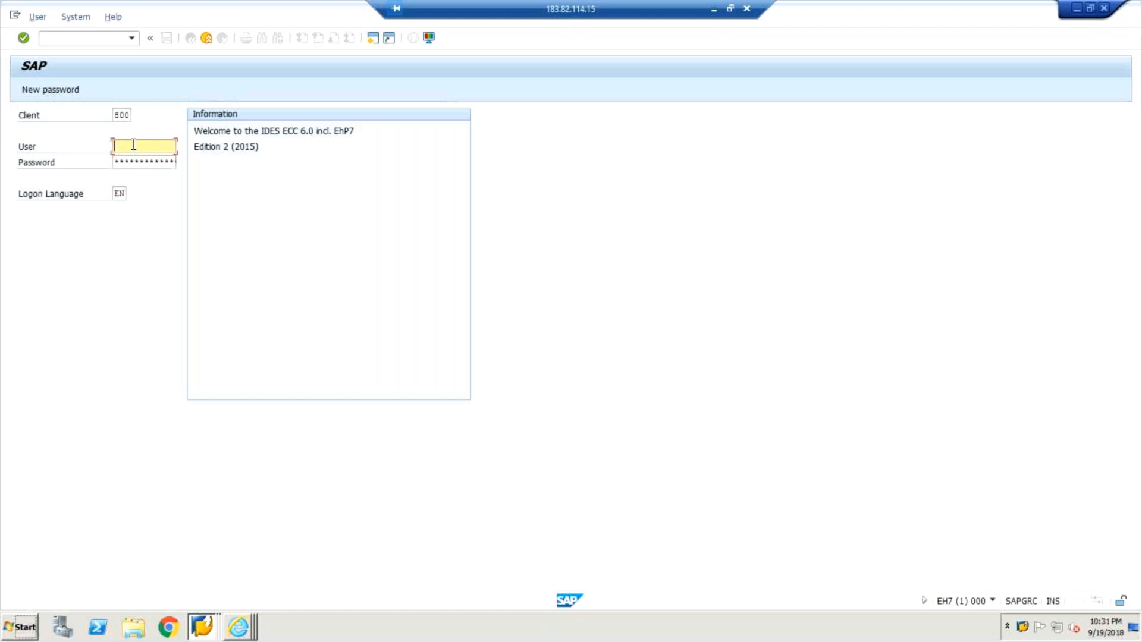
Retry the client 800 logon as user ffid, entering the account password again.
text(ffid)
key(Tab)
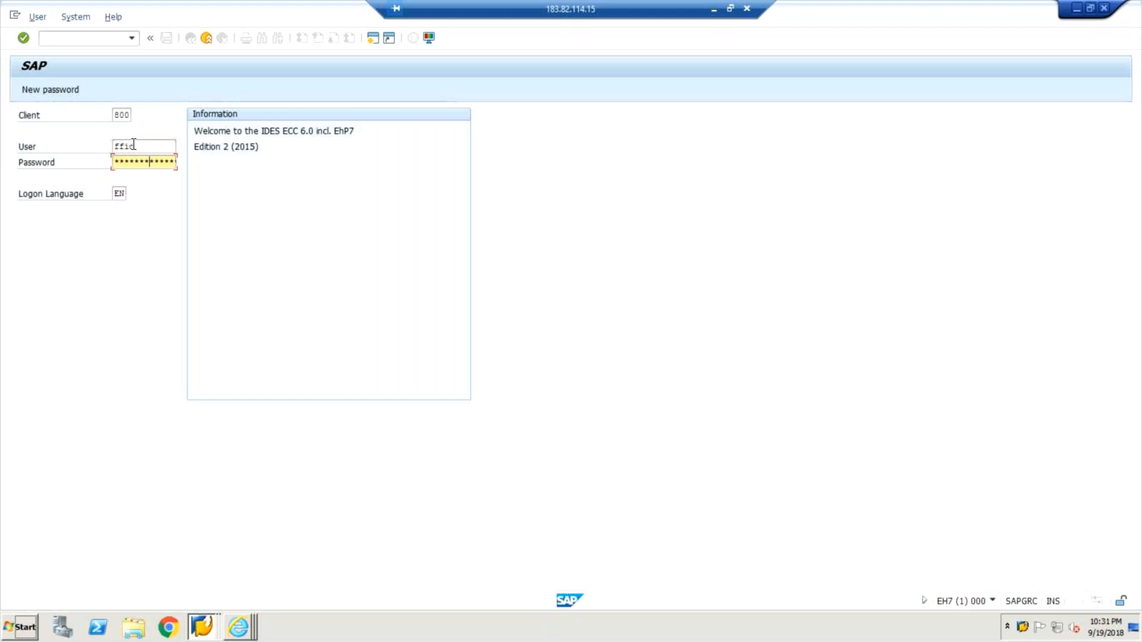
key(Return)
key(Tab)
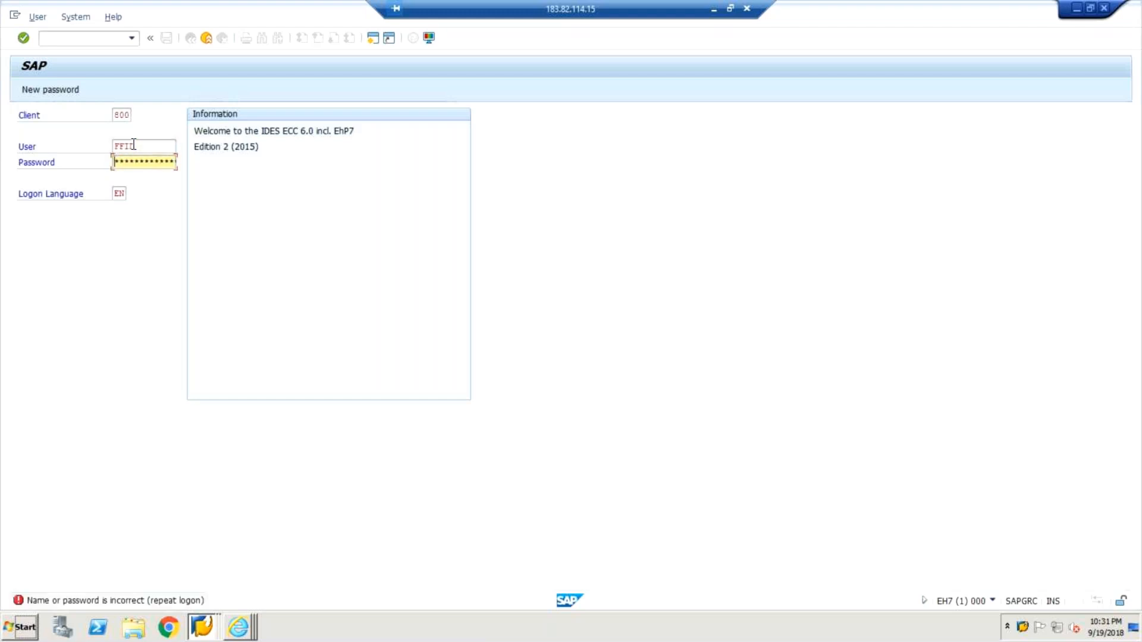
key(Return)
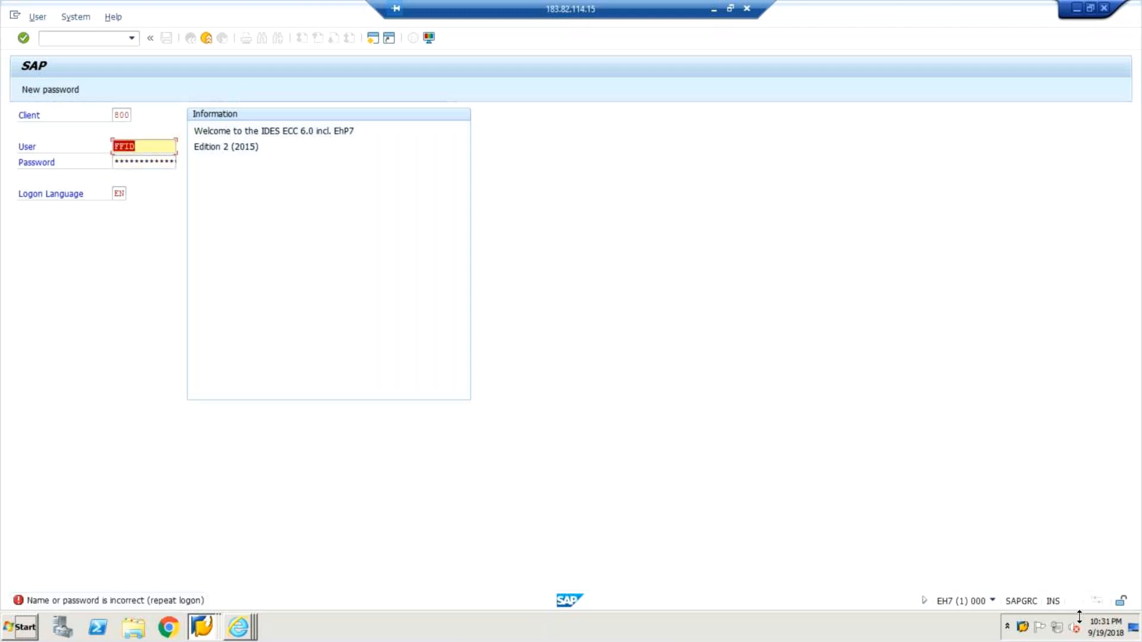
Switch to the EH7 client 800 Display IMG session, start transaction SU01 and display user FFID.
double_click(1023, 627)
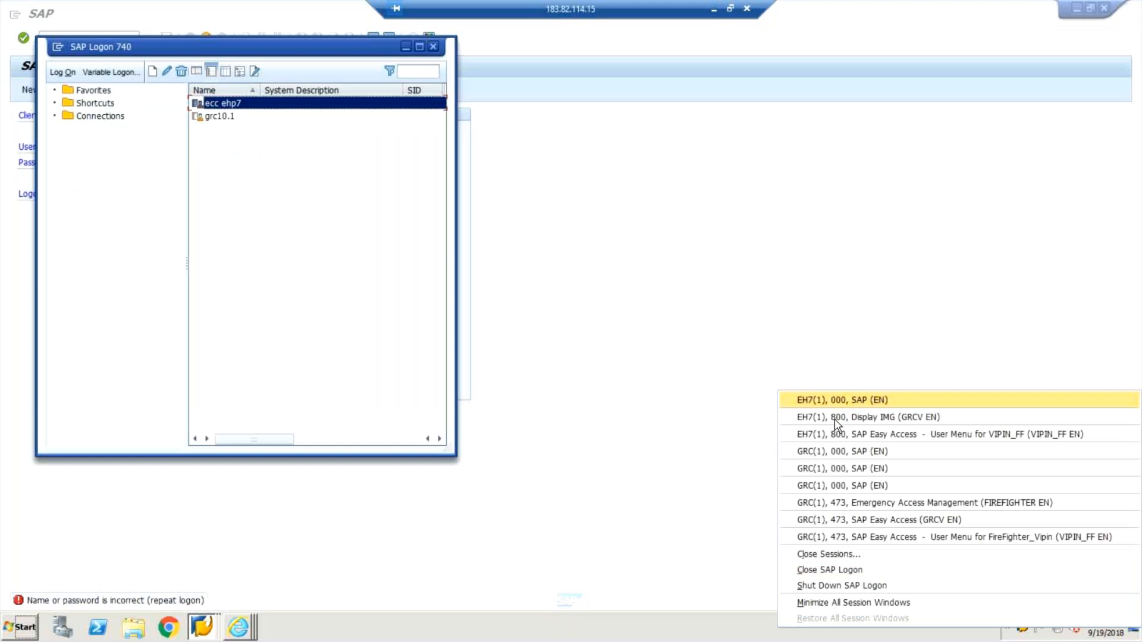
click(836, 424)
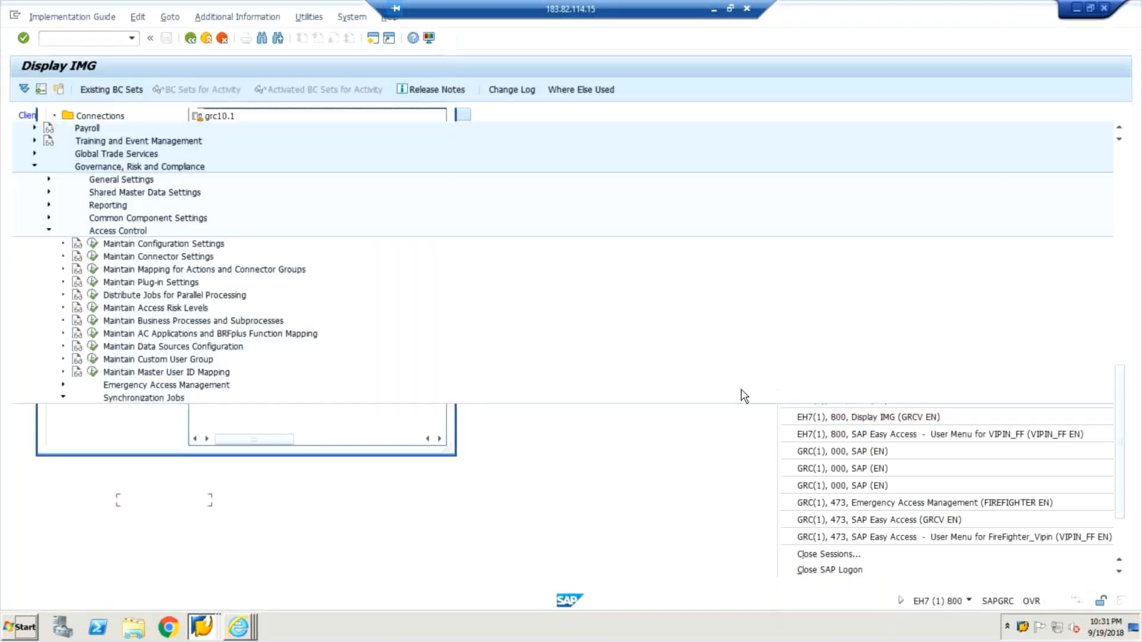
click(82, 40)
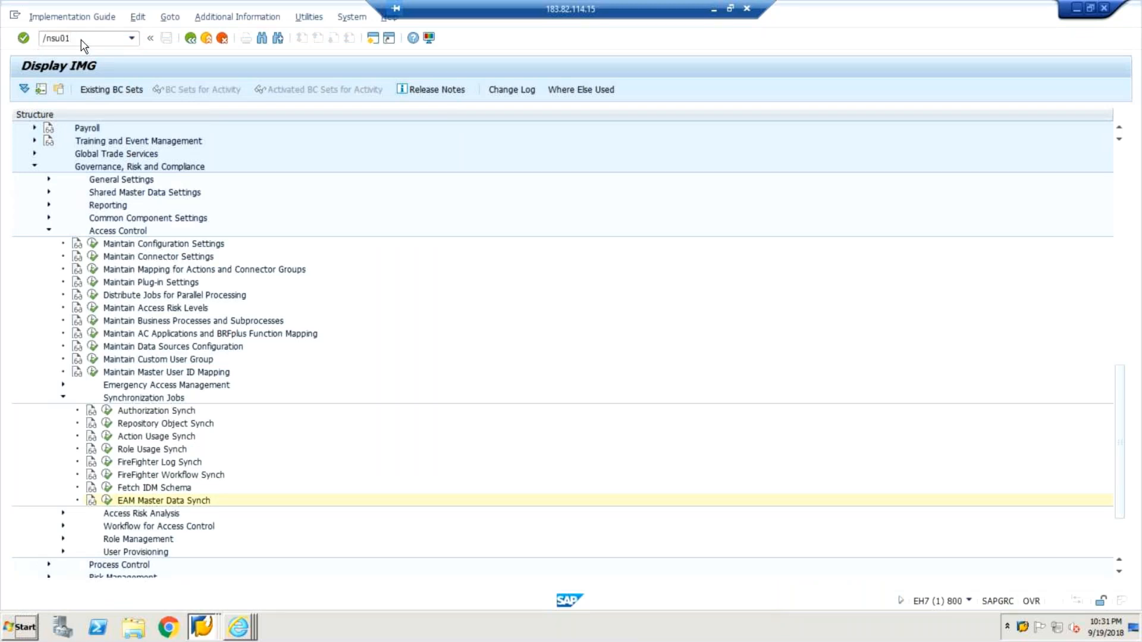
text(/nsu01)
key(Return)
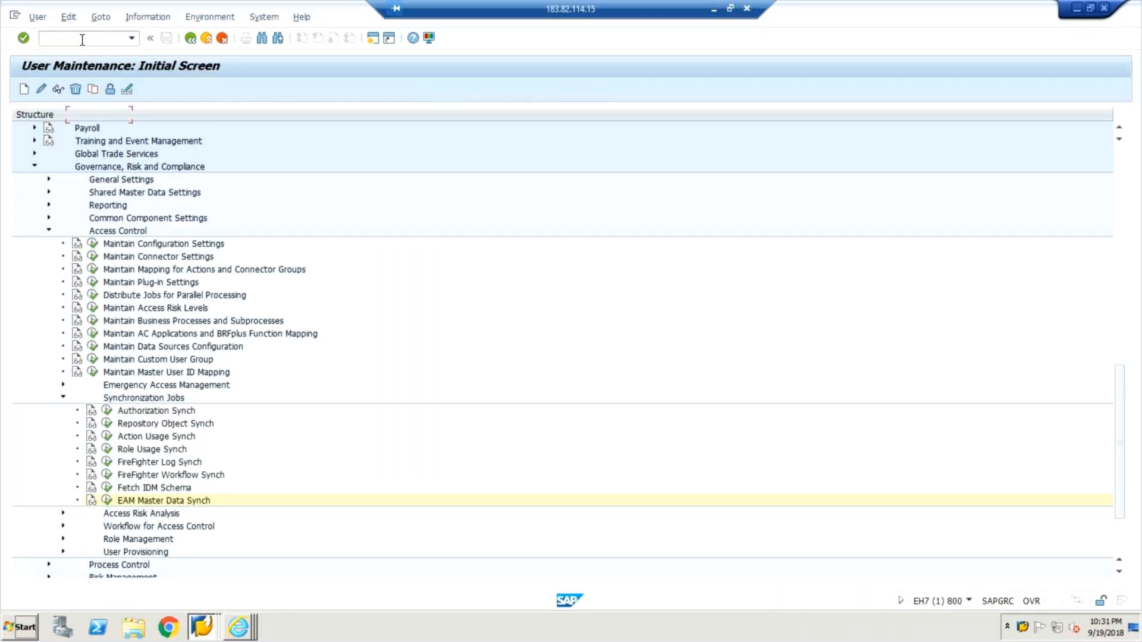
click(57, 89)
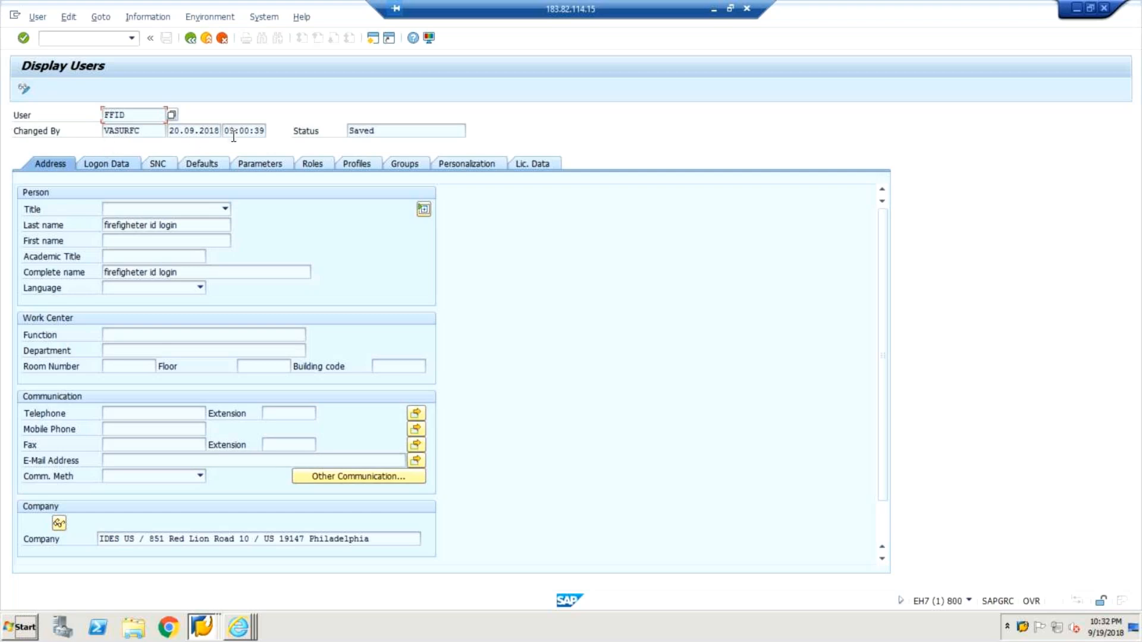
Switch user FFID to change mode, set and repeat a new initial password in the logon data, and save the user.
click(25, 90)
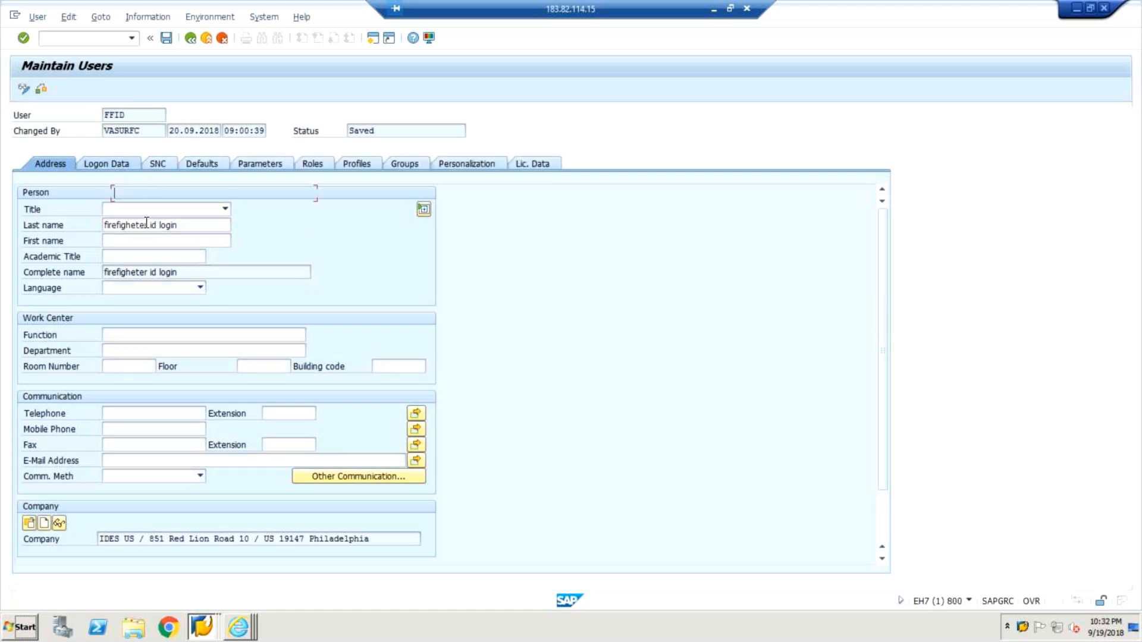
click(178, 271)
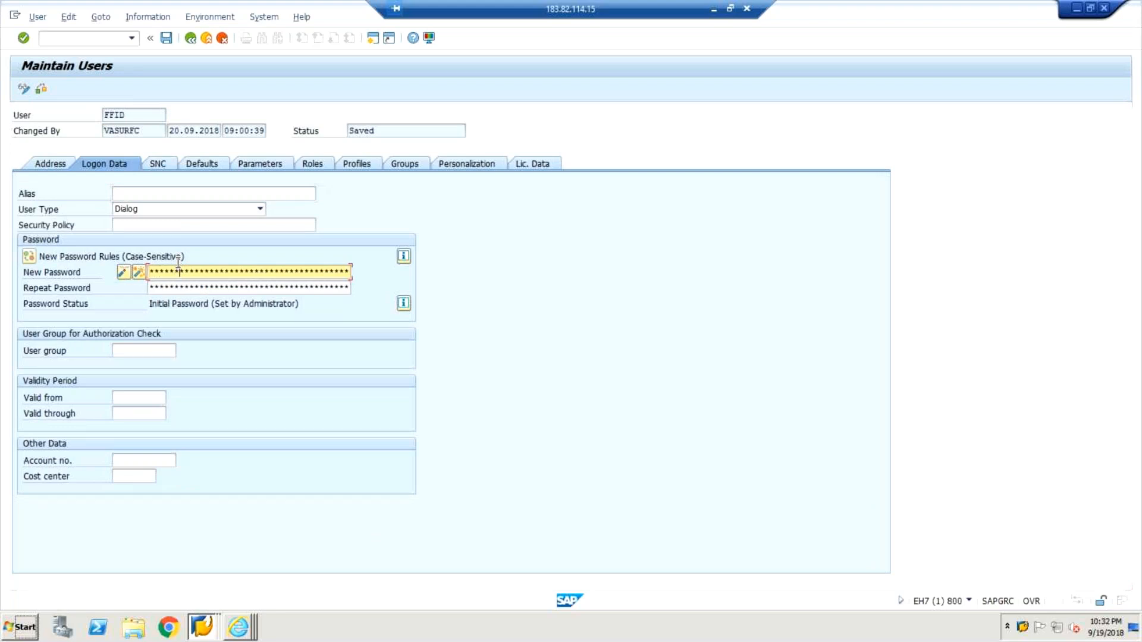
key(Tab)
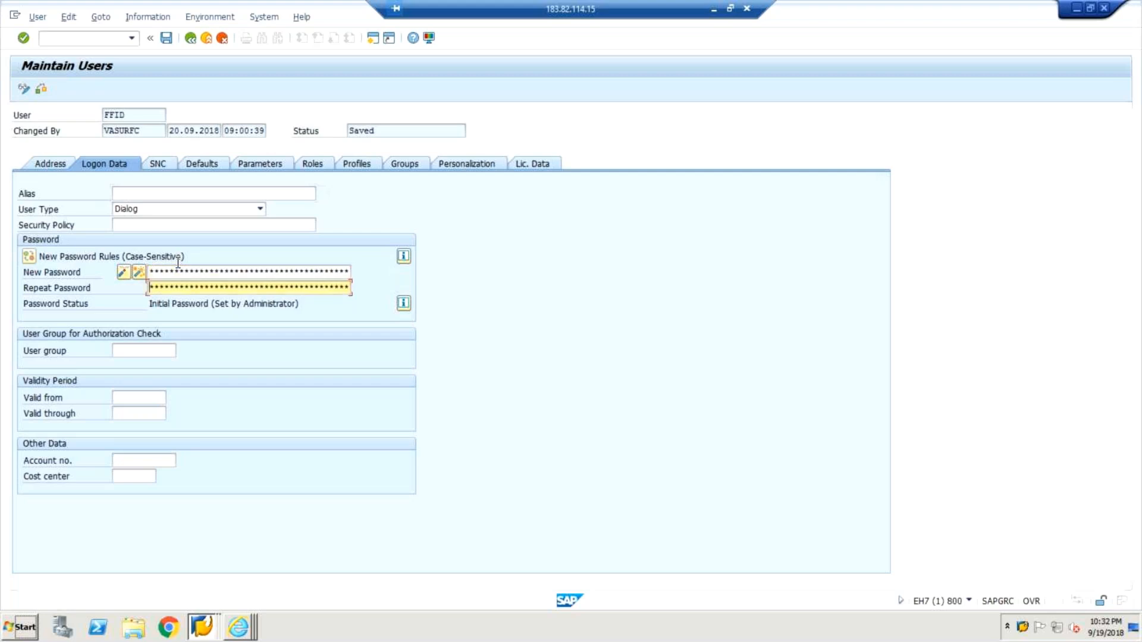
text(*****)
key(Return)
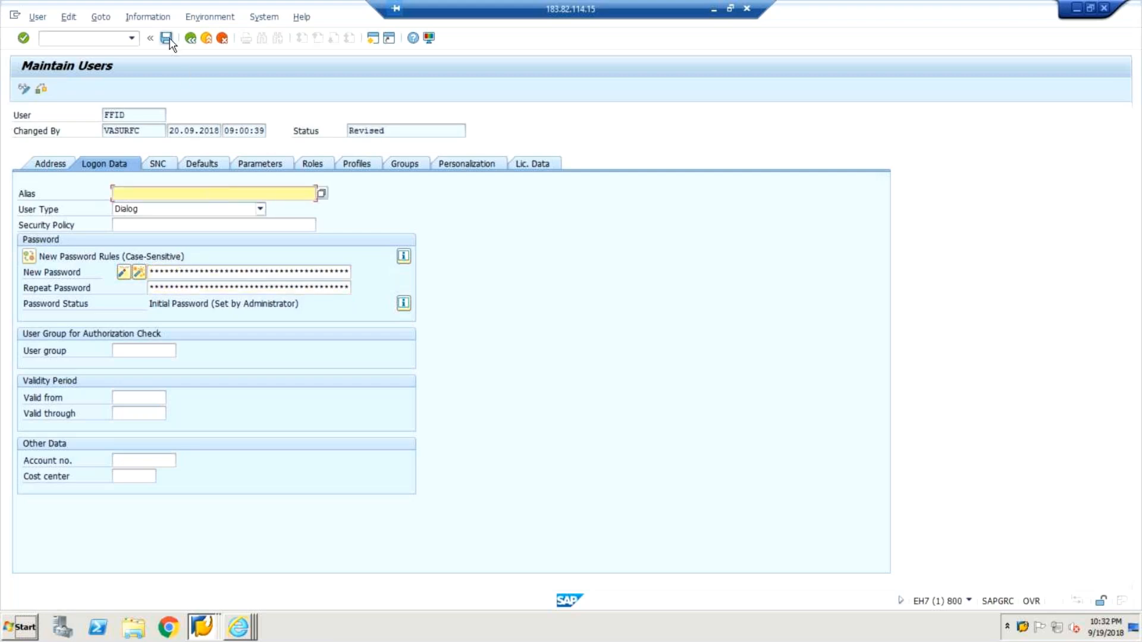
key(ctrl+s)
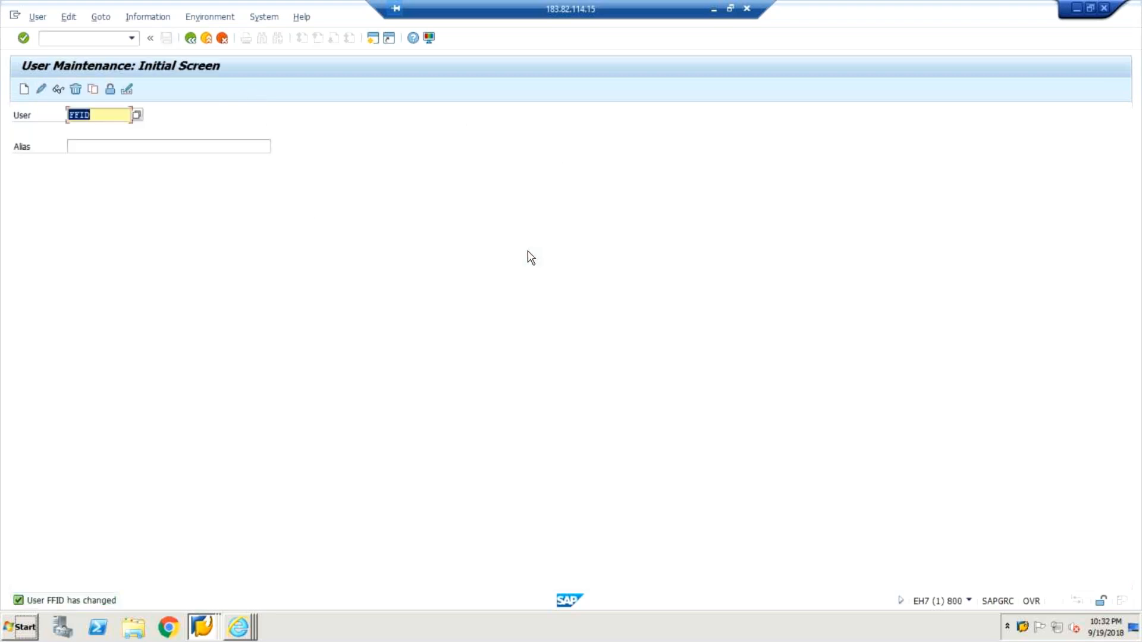
Return to the logon screen and log on to client 800 as user ffid with the initial password.
key(alt+Tab)
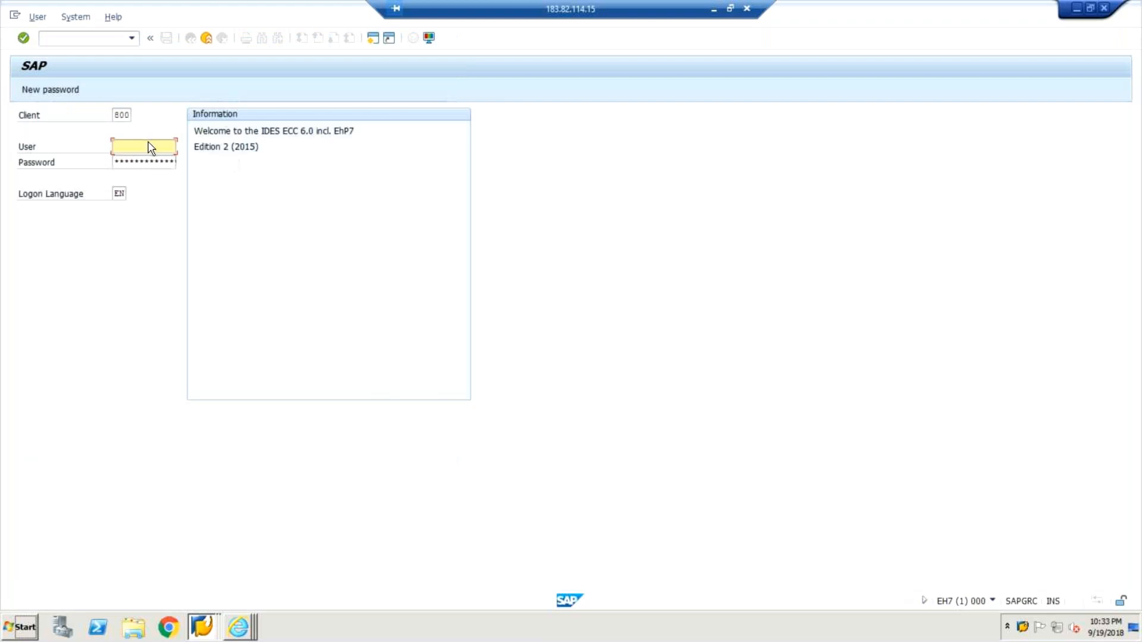
text(ffid)
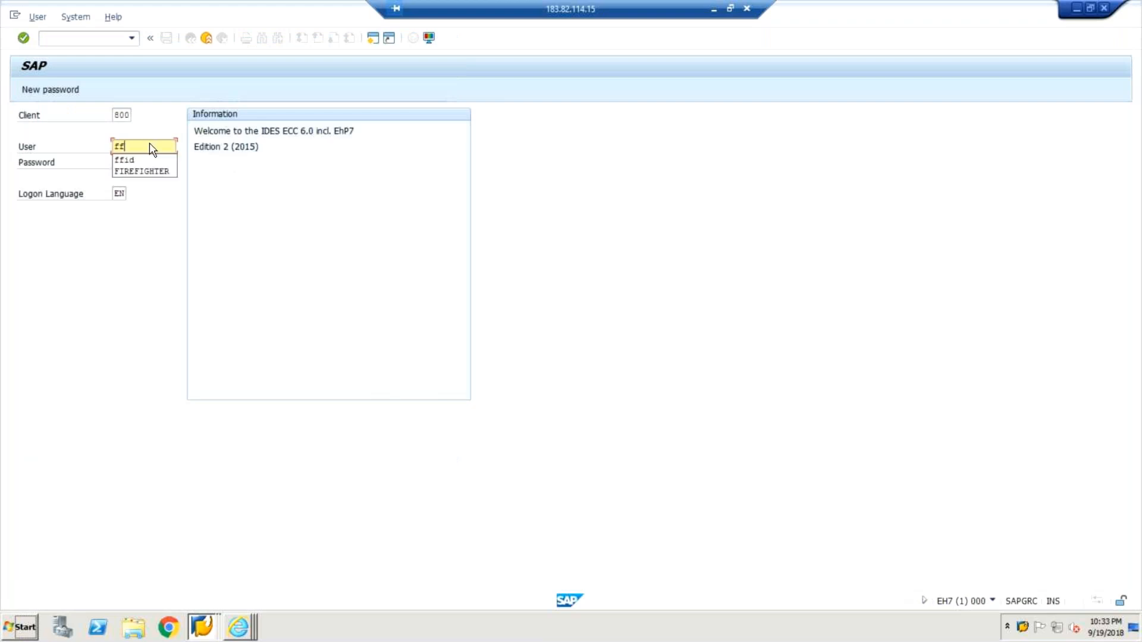
key(Tab)
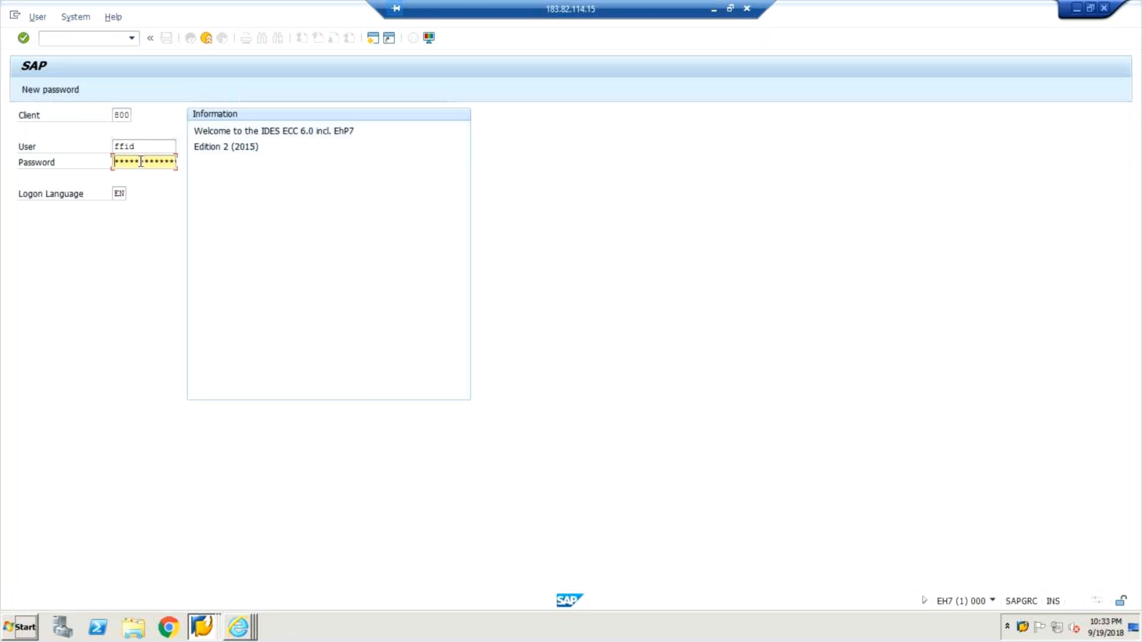
text(*******)
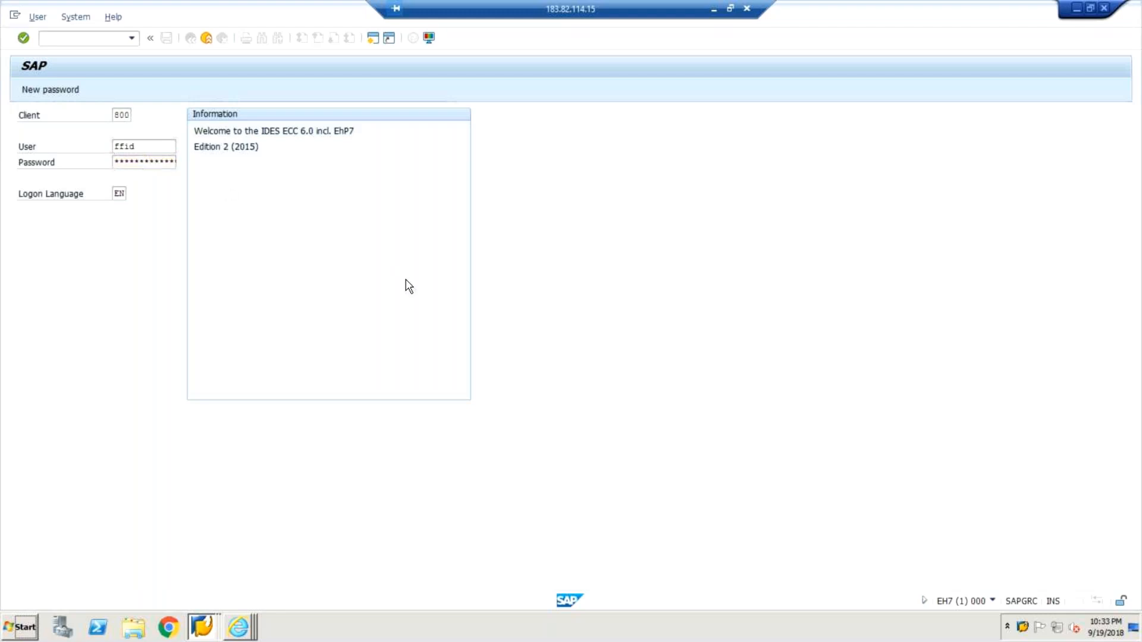
key(Return)
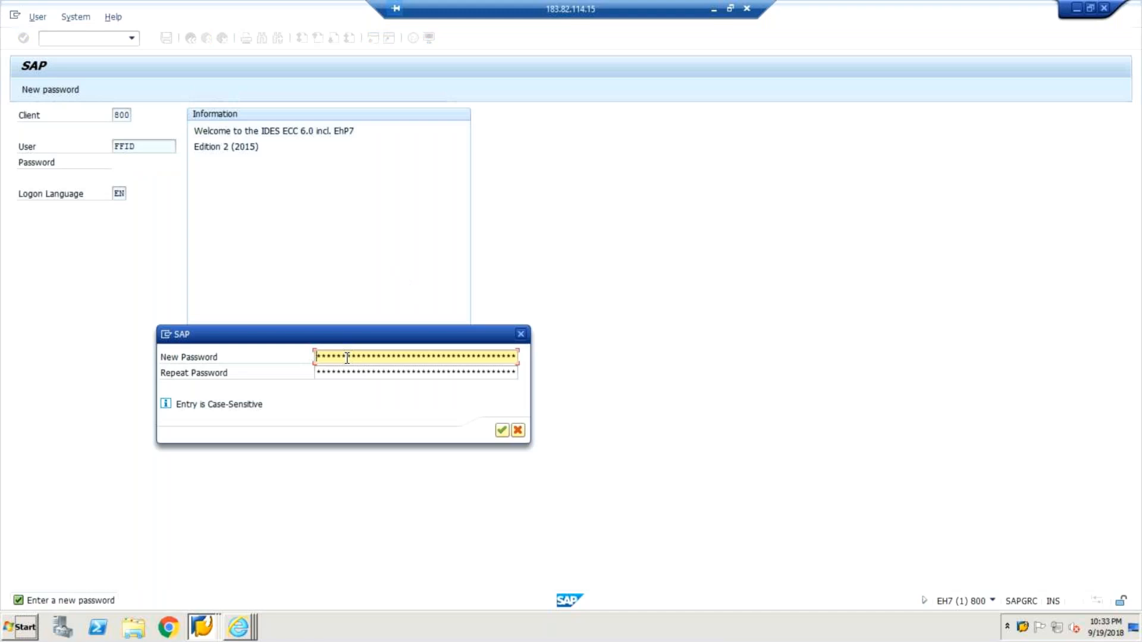
Try to set a new personal password for FFID by entering and repeating it.
key(Tab)
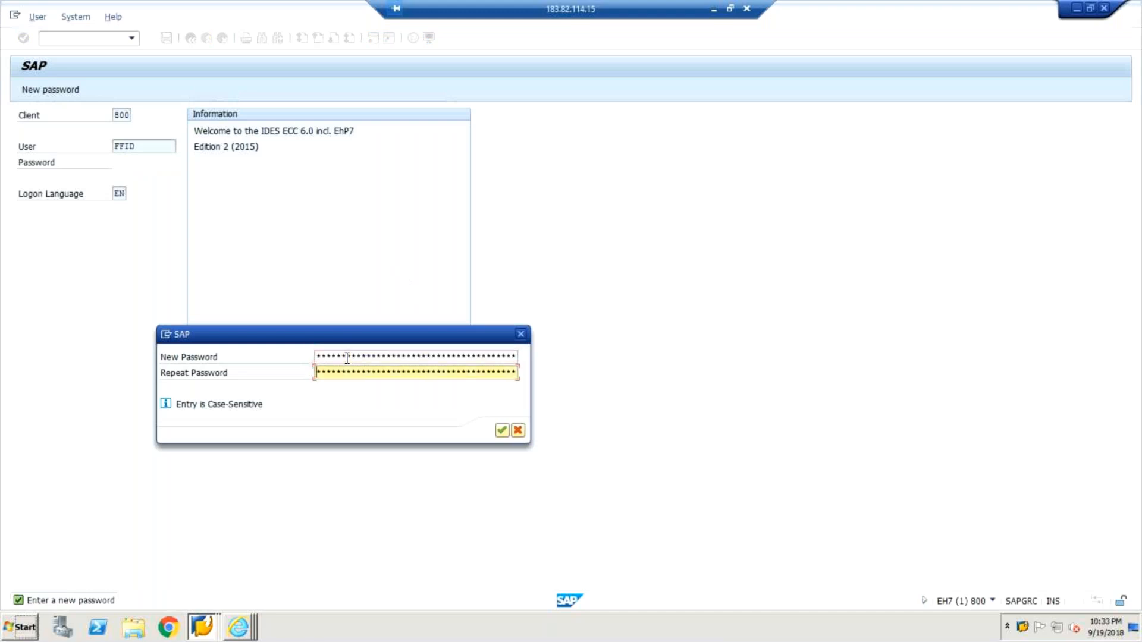
text(********)
key(Return)
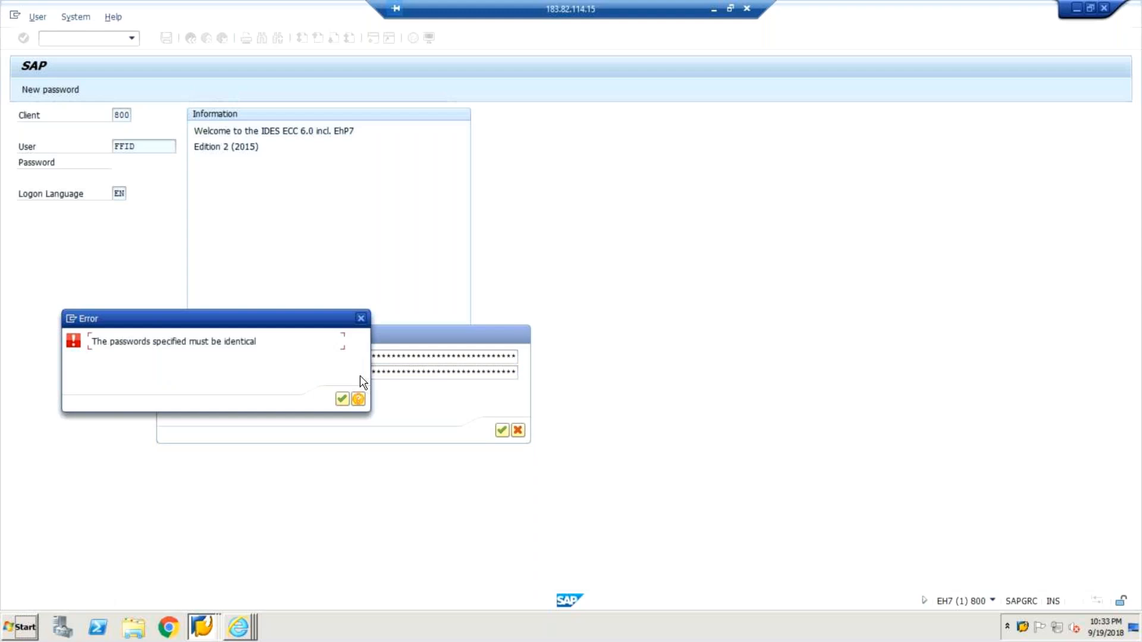
key(Return)
key(Tab)
text(****)
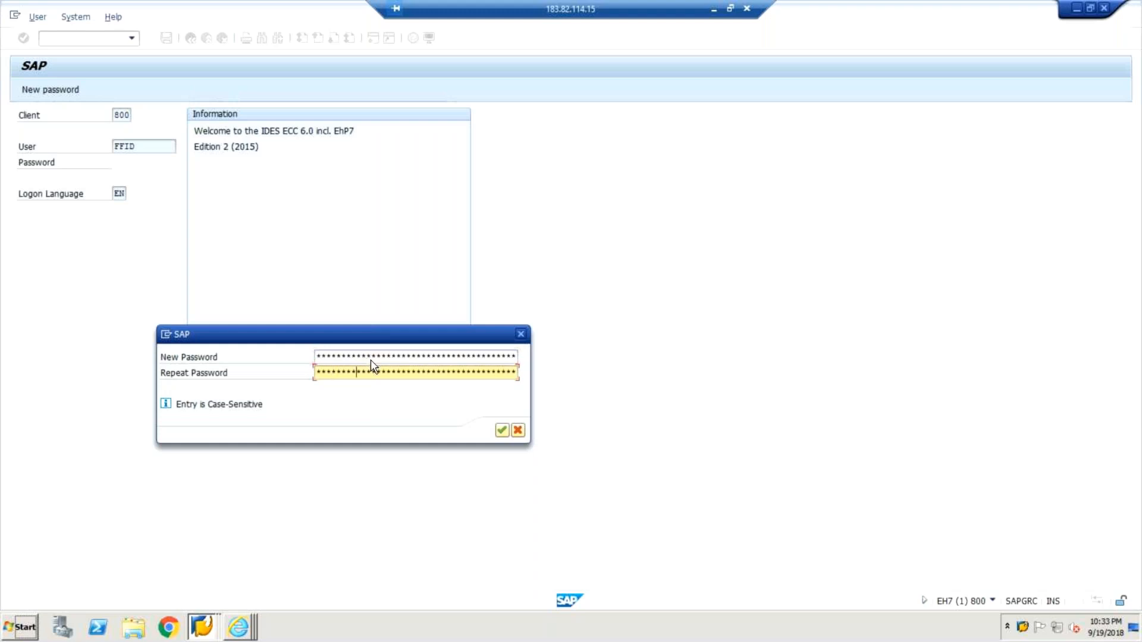
key(Return)
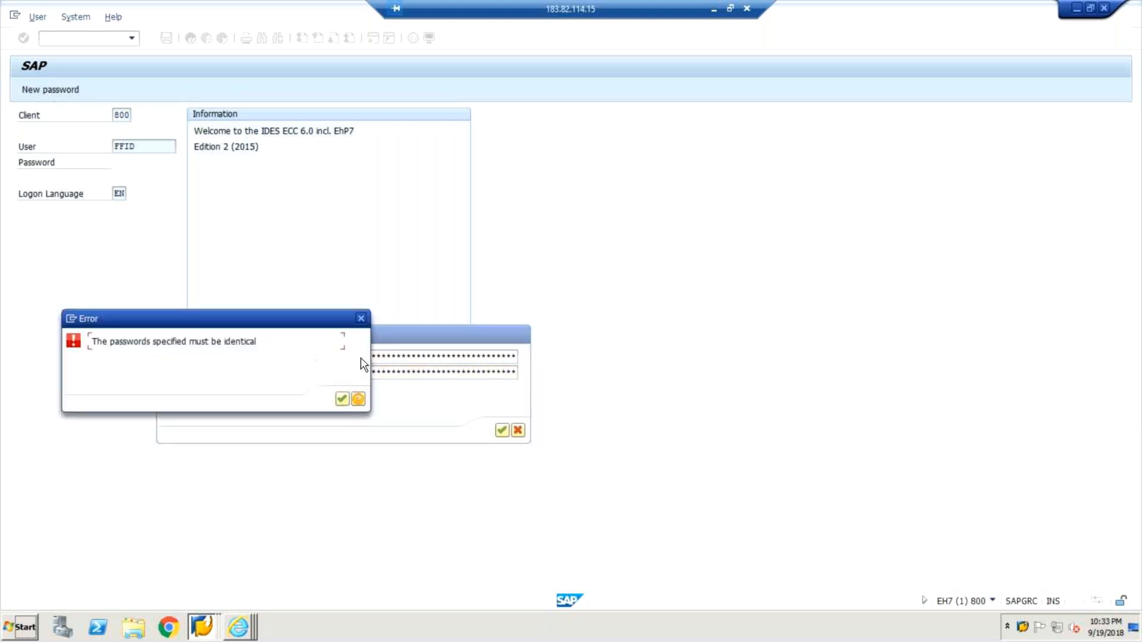
Enter and repeat FFID's new password once more, then acknowledge the copyright and failed-logon notices to finish logging on.
key(Return)
text(***)
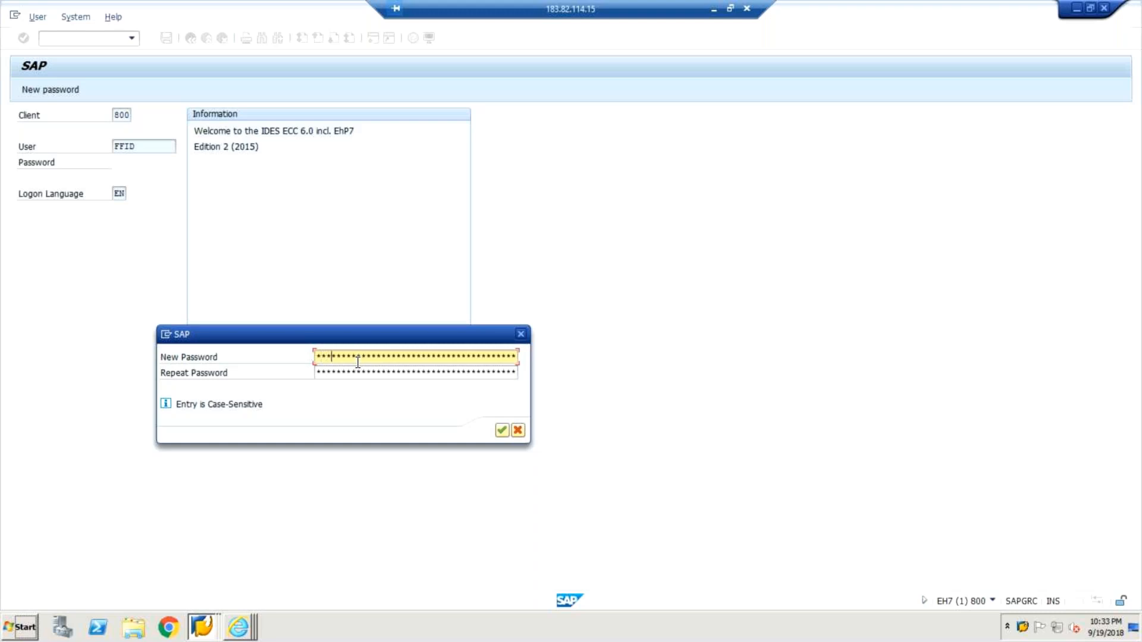
text(****)
key(Tab)
text(*********)
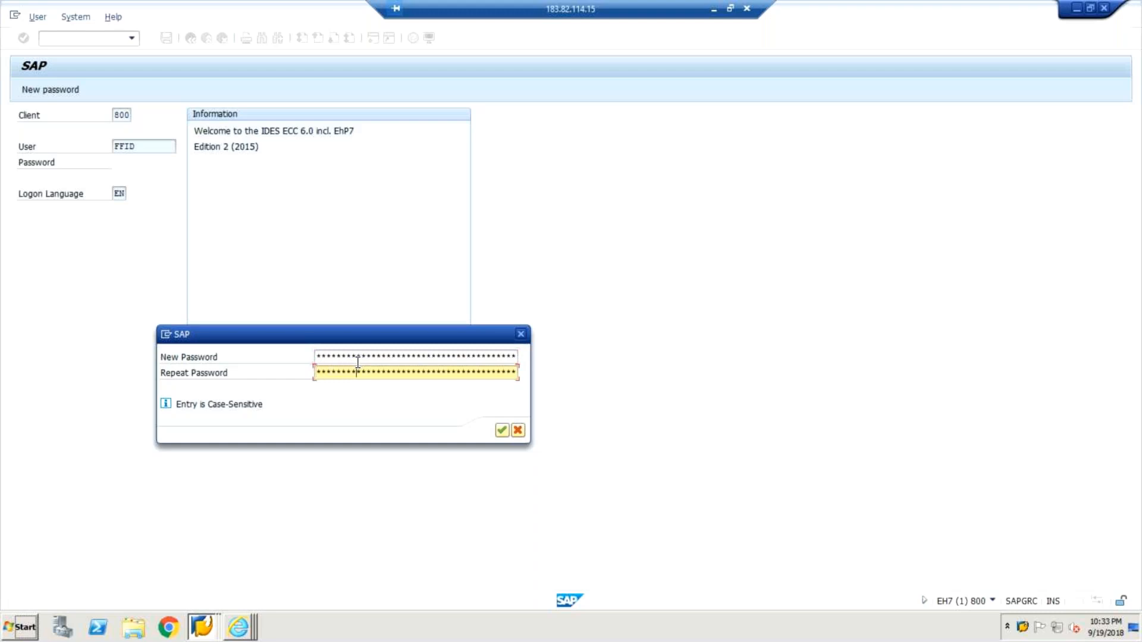
key(Return)
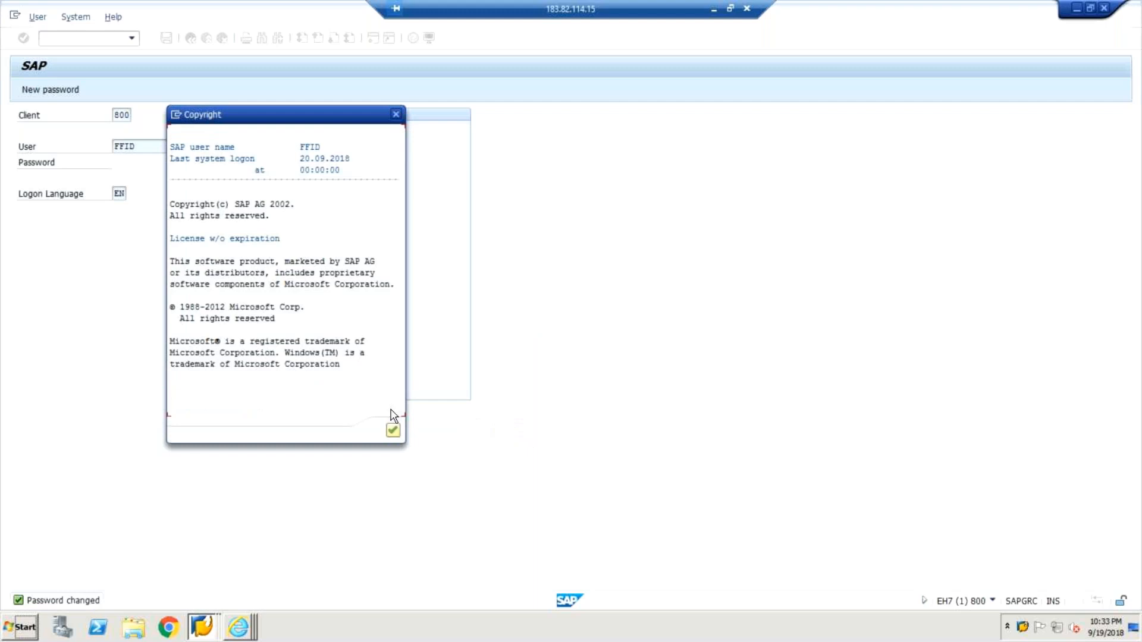
click(393, 430)
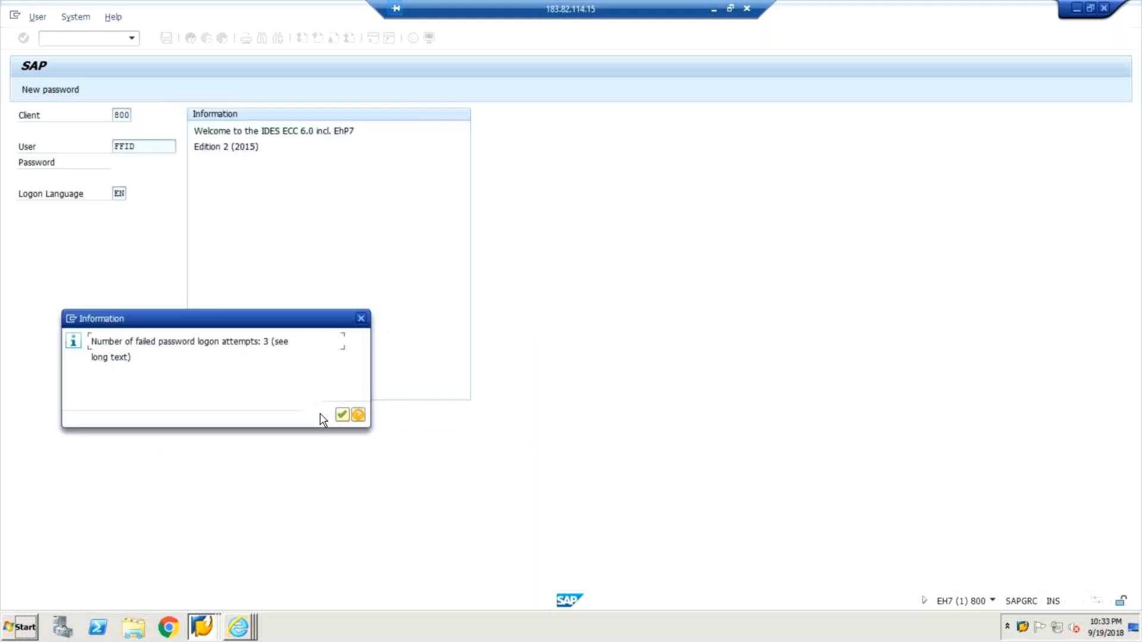
click(342, 416)
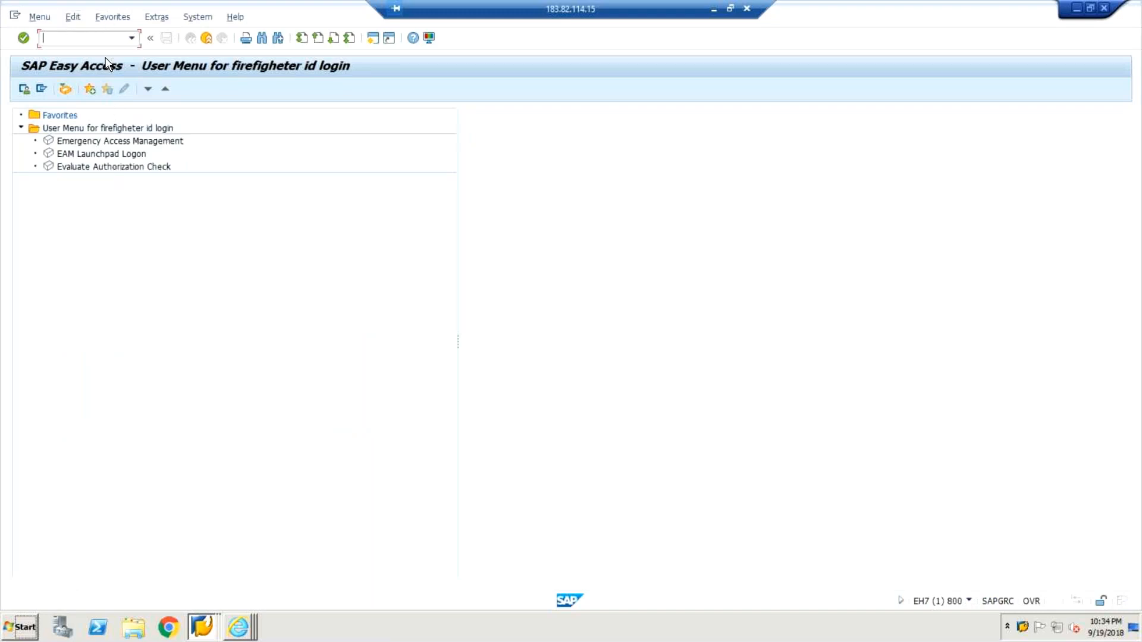
text(grac_s)
key(BackSpace)
click(125, 154)
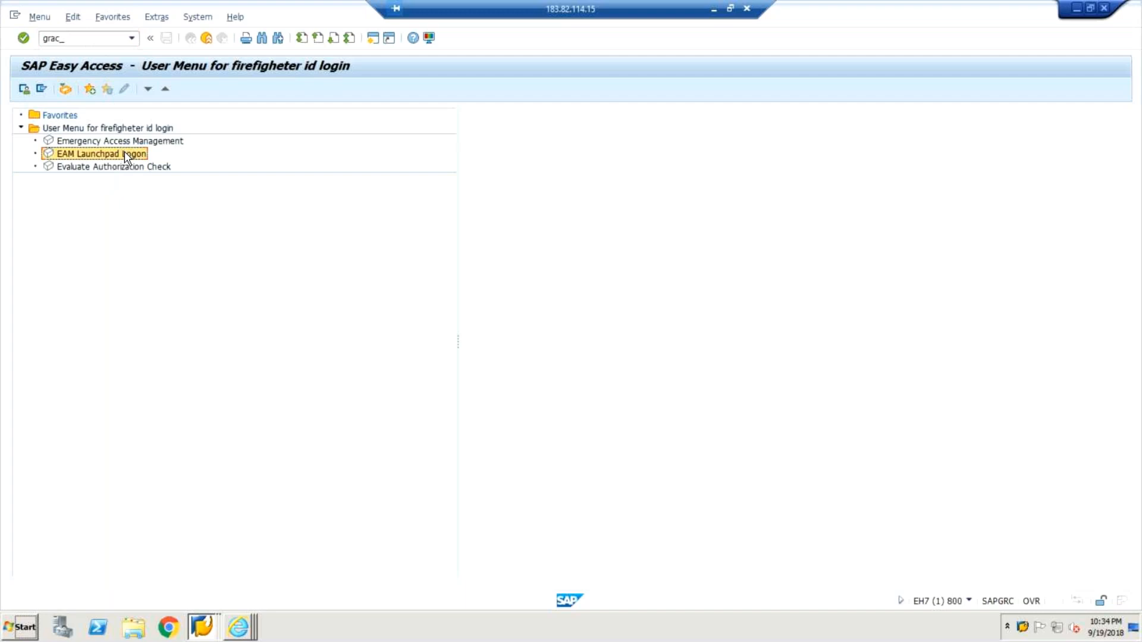
double_click(74, 38)
key(BackSpace)
Turn on the display of technical names in the SAP Easy Access user menu settings.
click(54, 156)
click(155, 19)
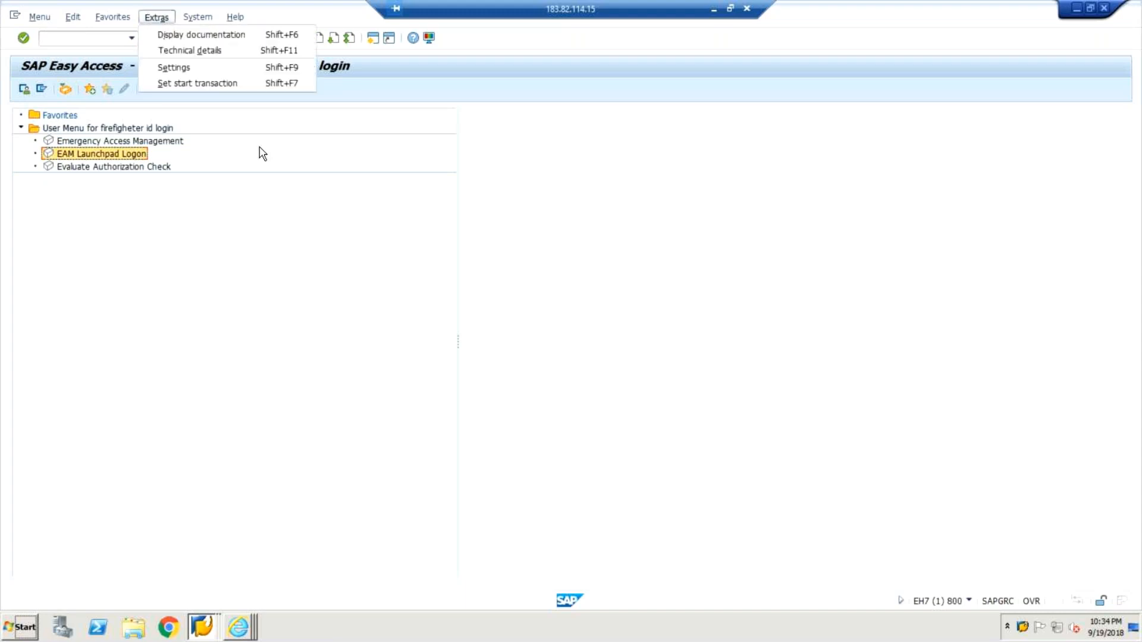
click(196, 68)
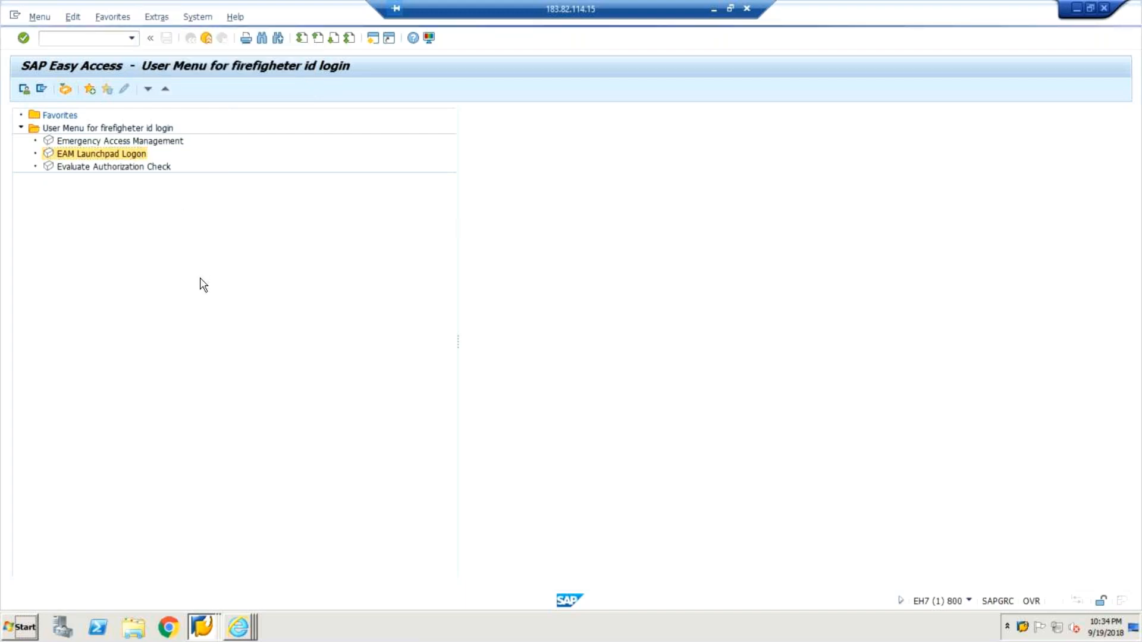
click(29, 232)
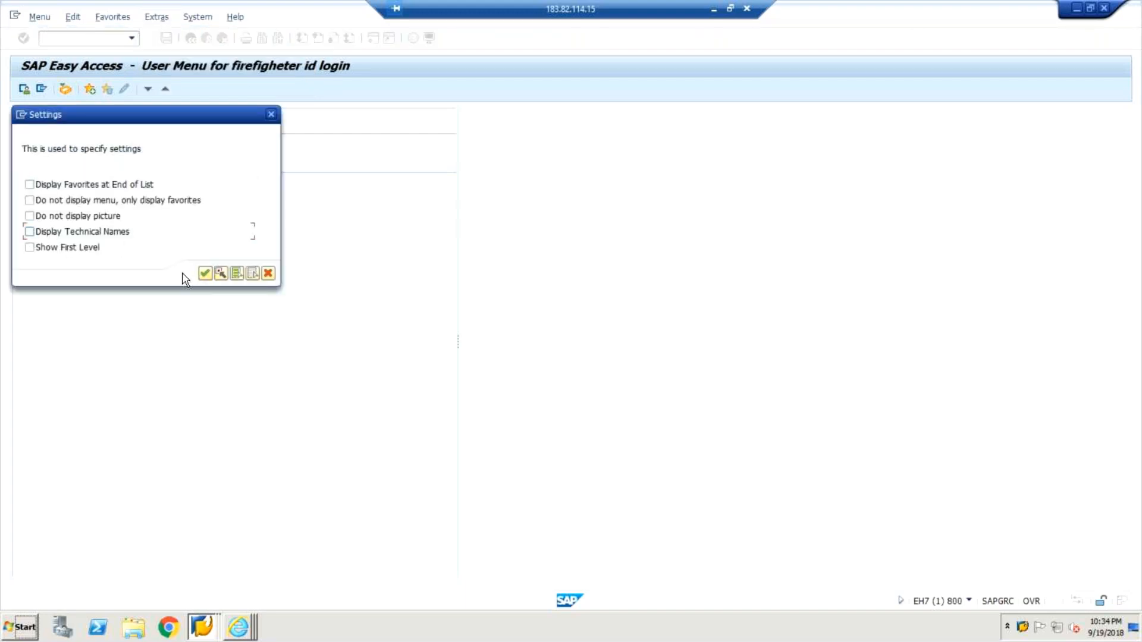
click(203, 273)
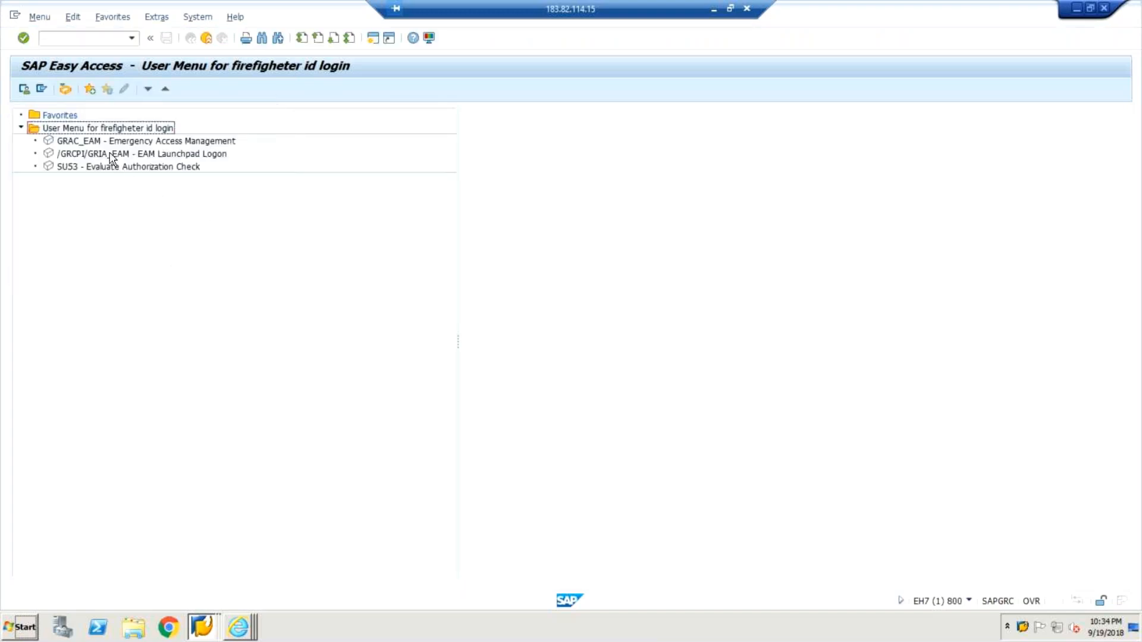
Launch the EAM Launchpad Logon (/GRCPI/GRIA_EAM), examine all columns of the firefighter ID table and refresh it.
double_click(110, 154)
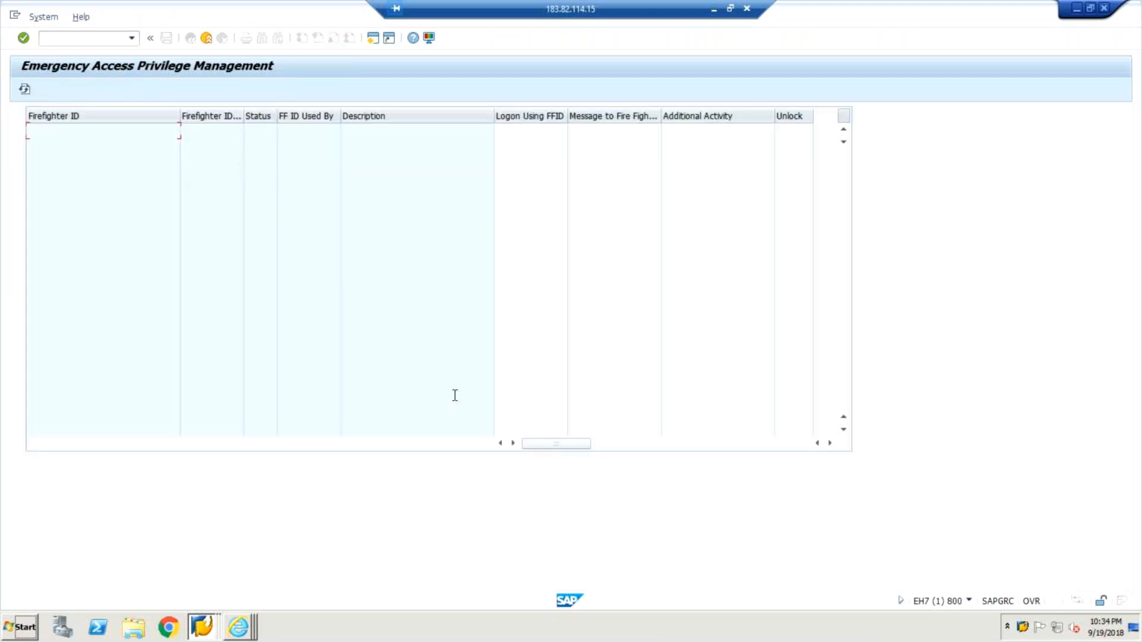
drag(577, 443, 782, 456)
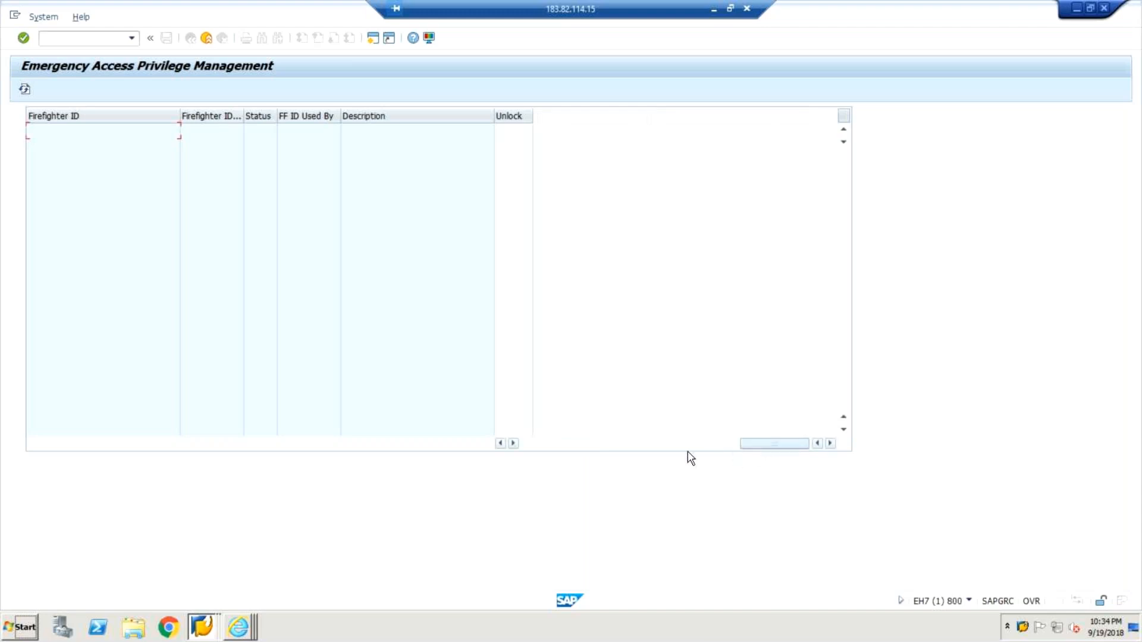
drag(688, 452, 477, 453)
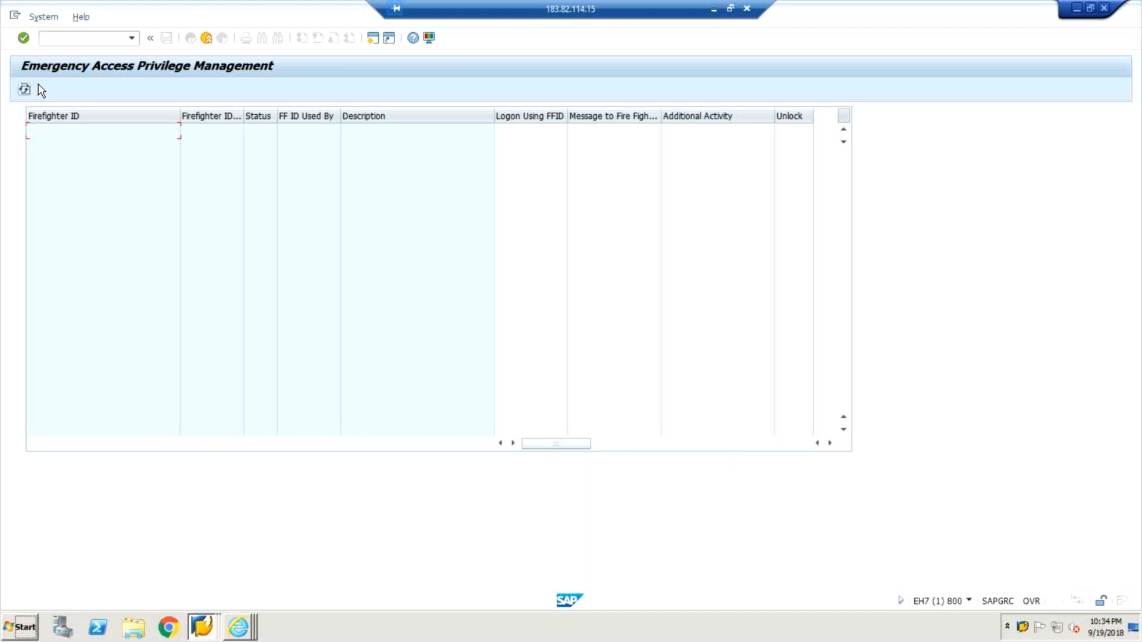
click(24, 89)
Try to start transaction SU01 in the FFID session with /nsu01, and decline logging off.
click(84, 37)
text(/nsu01)
key(Return)
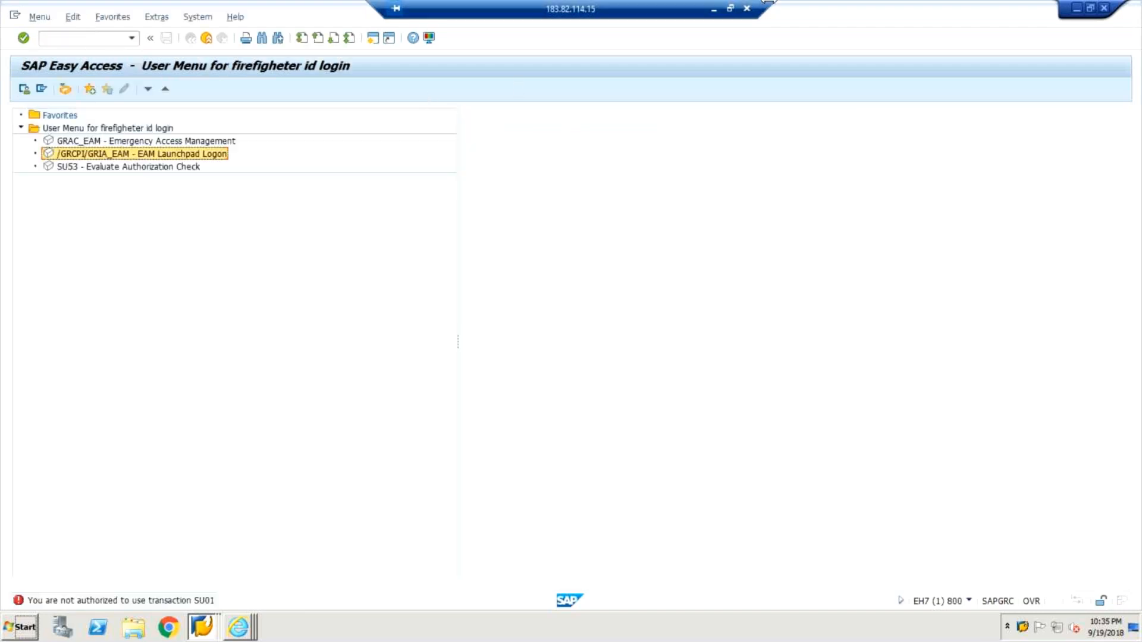
click(1104, 8)
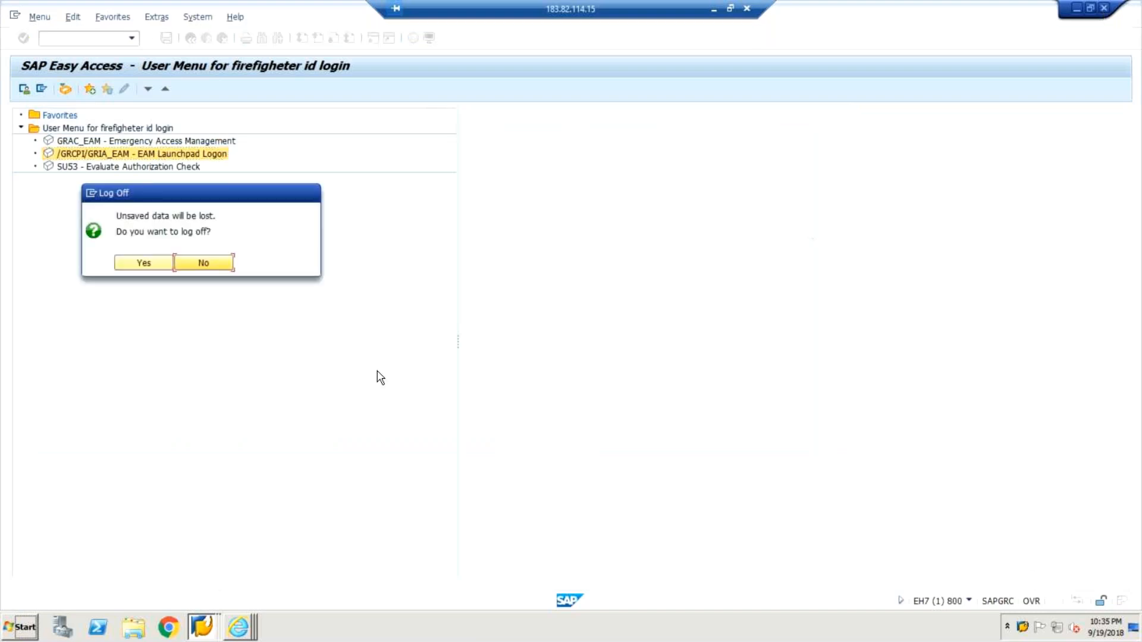
click(203, 264)
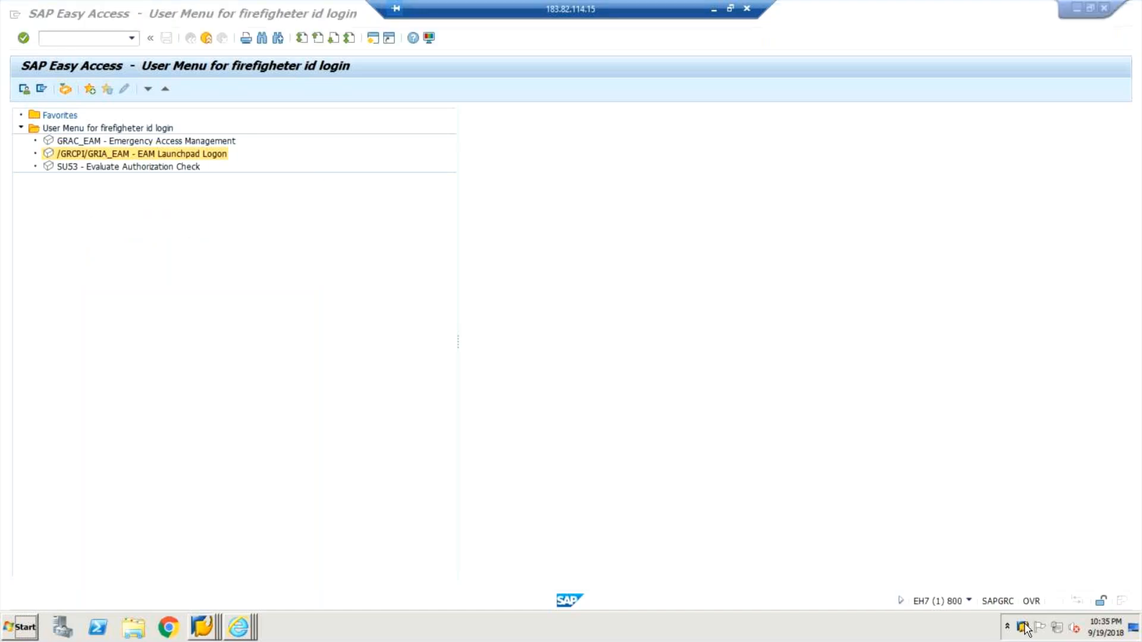
Switch to the GRCV User Maintenance session in EH7 client 800 and try to display user firefighter.
right_click(1023, 627)
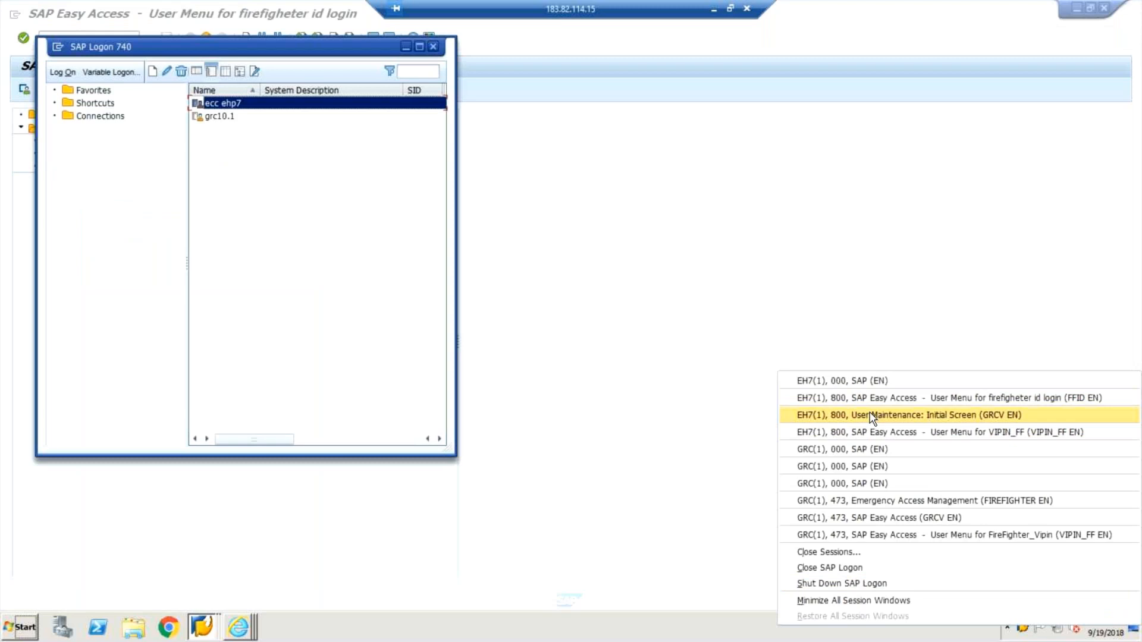
click(871, 416)
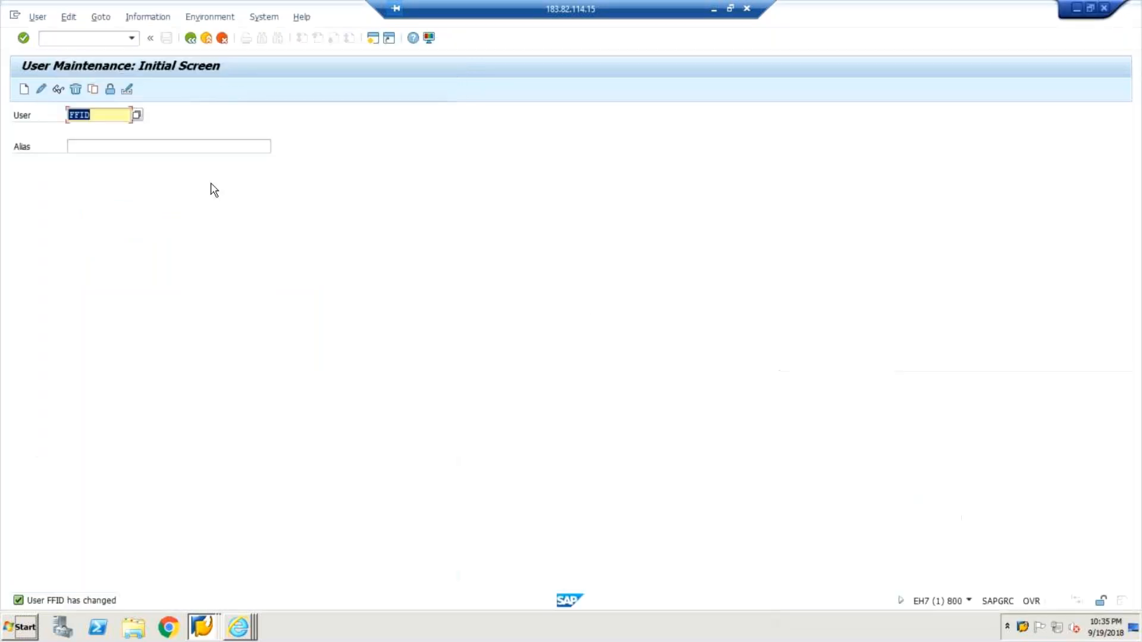
text(fire)
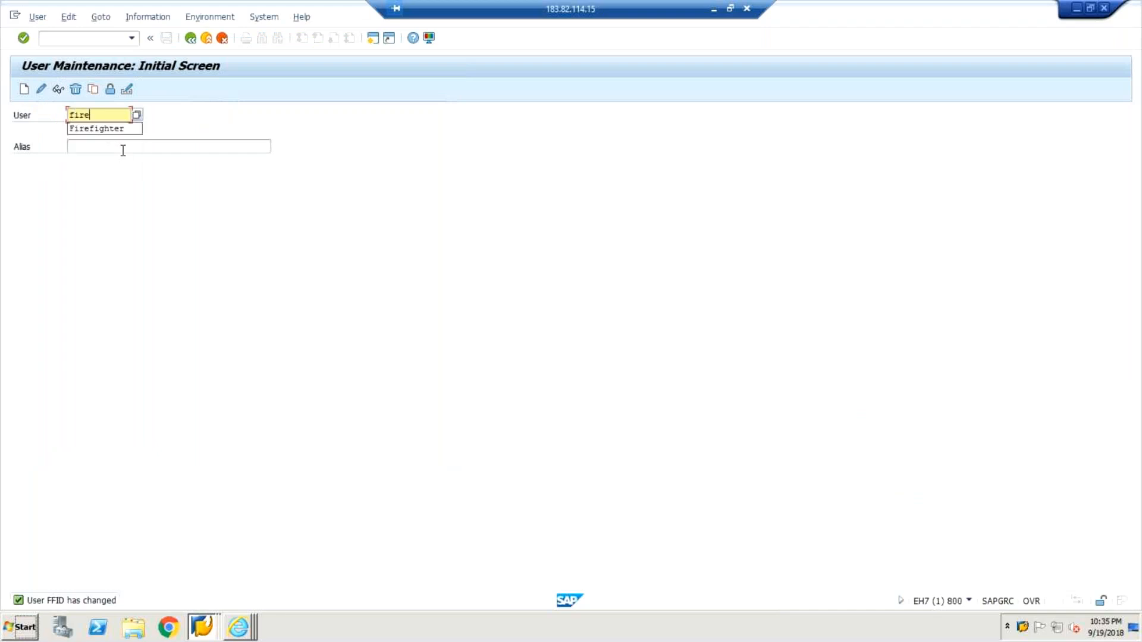
text(fighter)
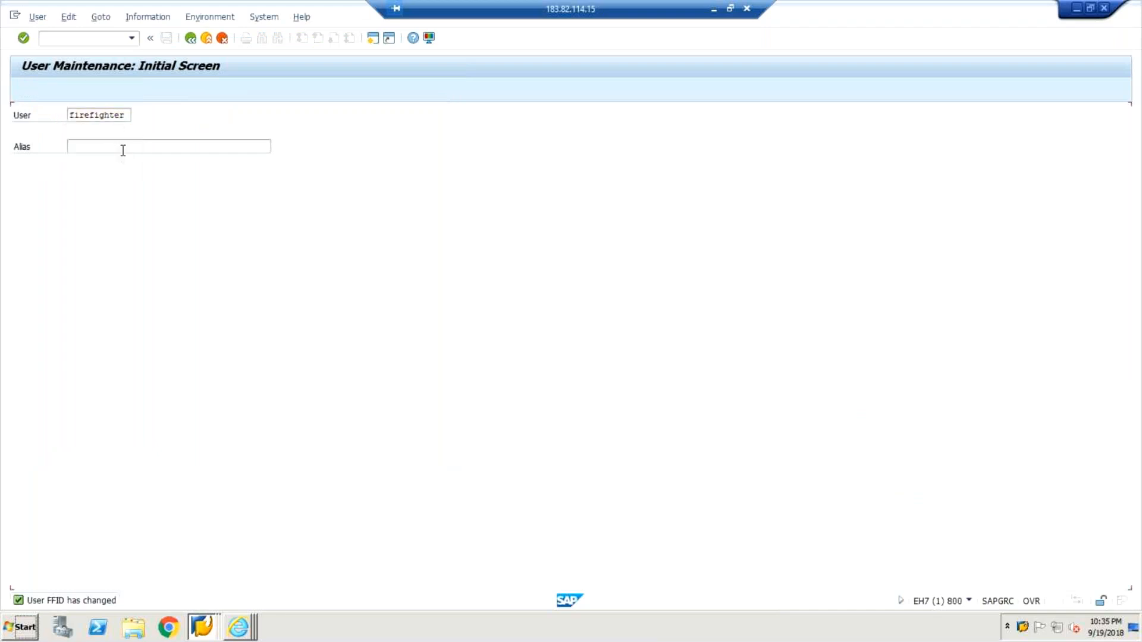
key(Return)
click(58, 89)
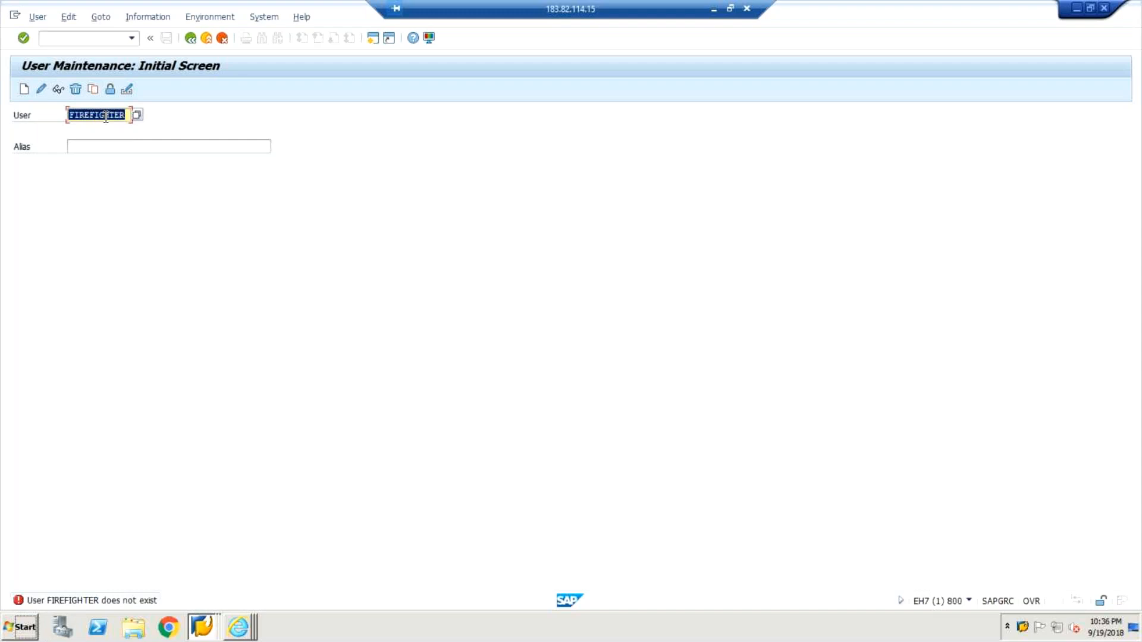
In the GRCV User Maintenance session of EH7 client 800, start transaction SPRO and open the SAP Reference IMG.
click(1023, 629)
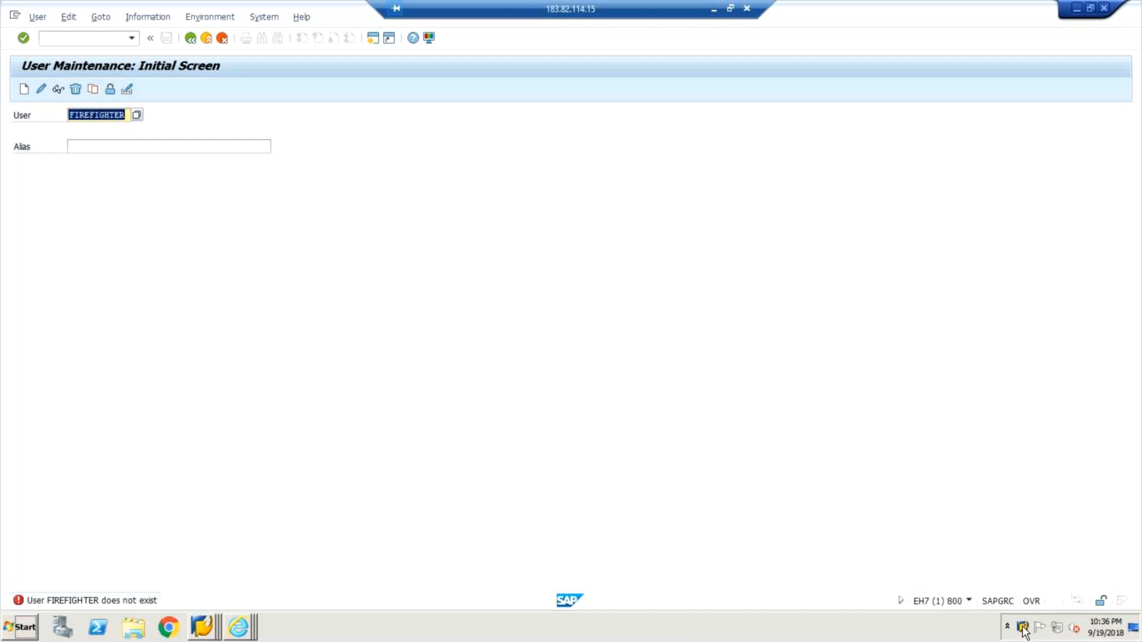
double_click(1023, 631)
right_click(1023, 631)
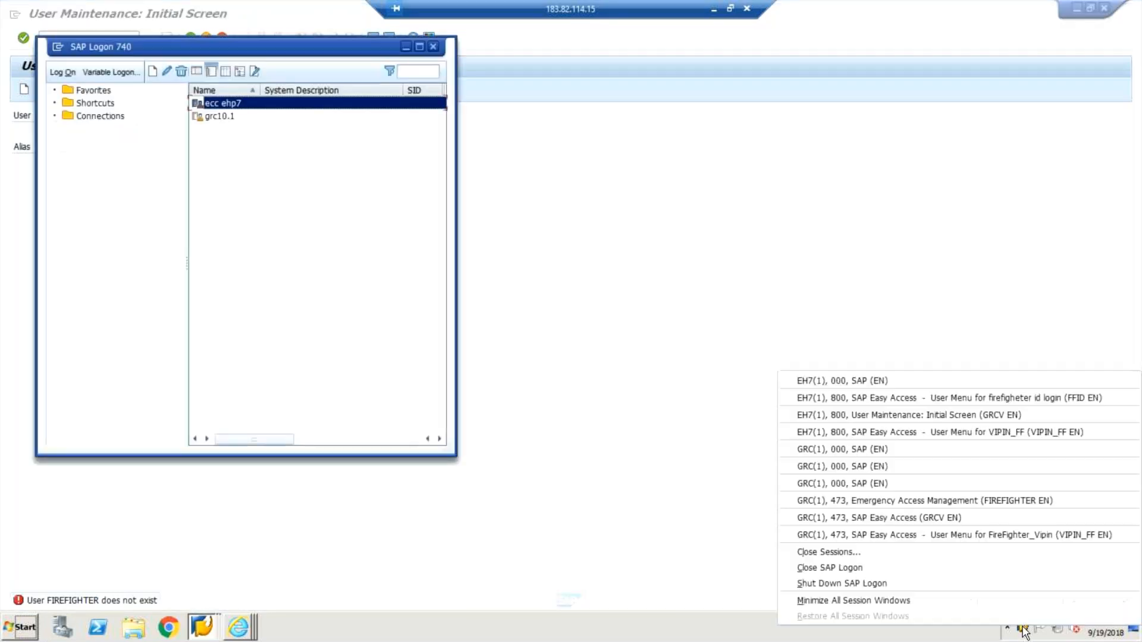
click(849, 418)
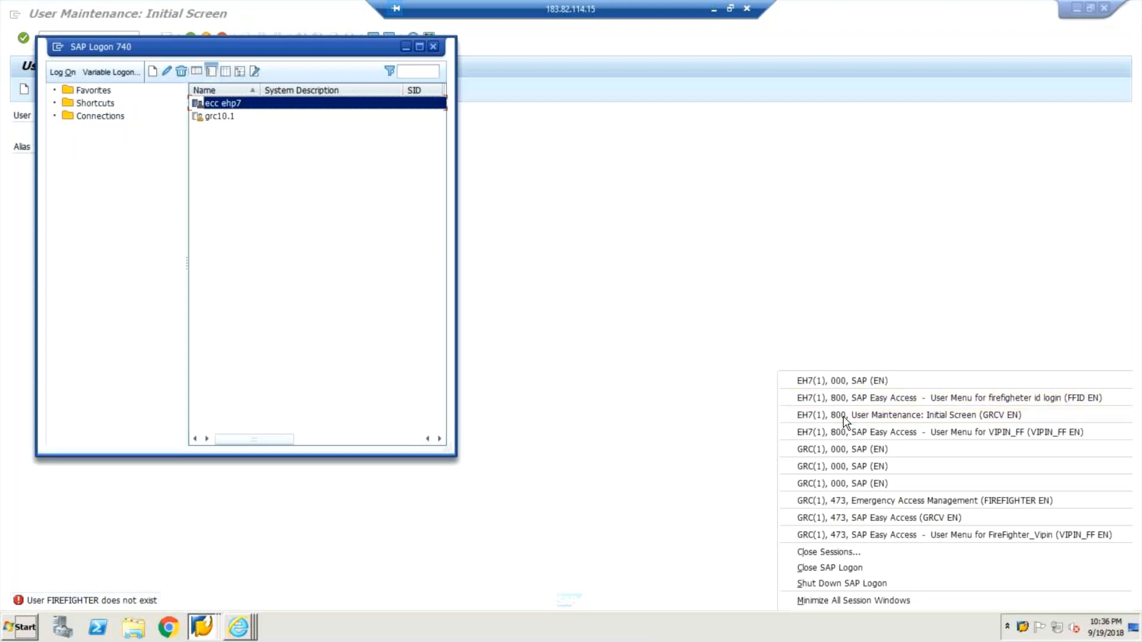
click(82, 41)
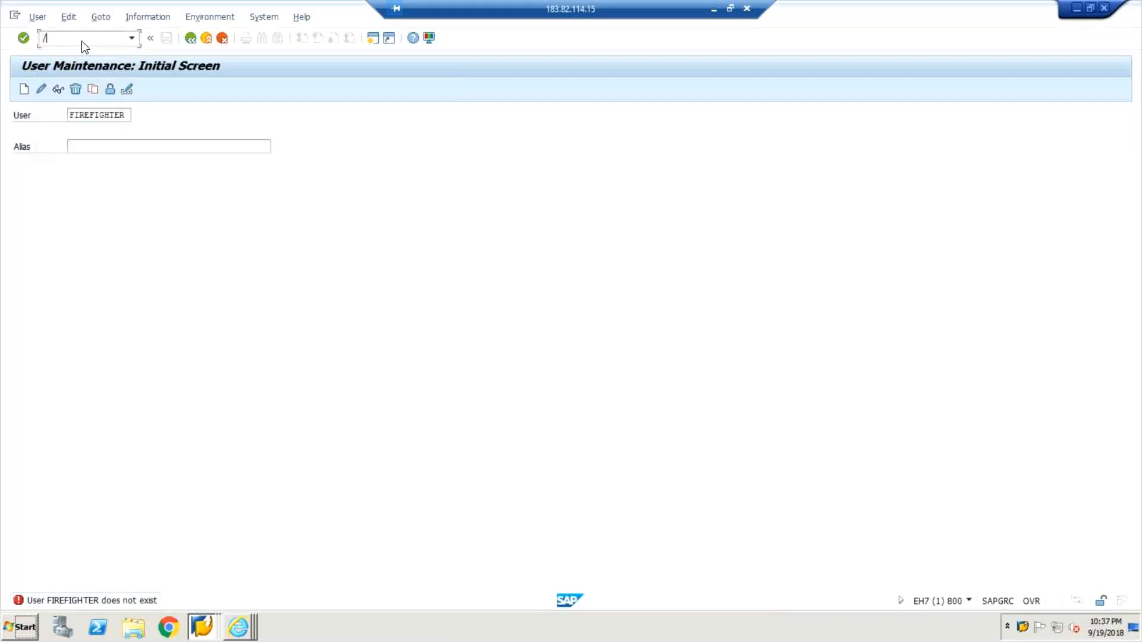
text(/nspro)
key(Return)
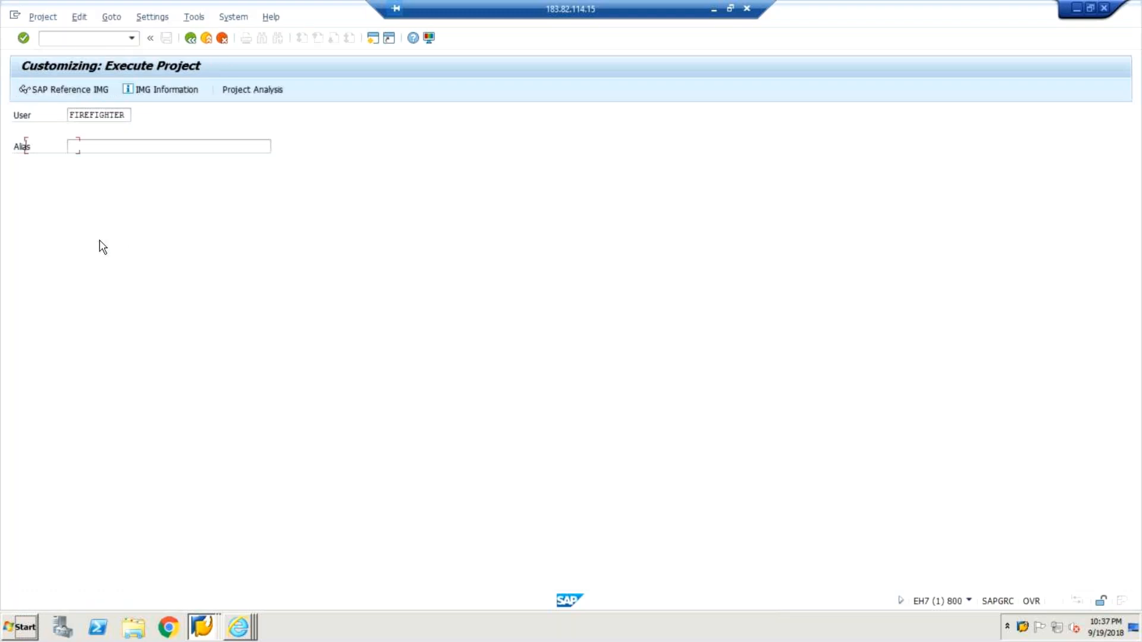
click(44, 89)
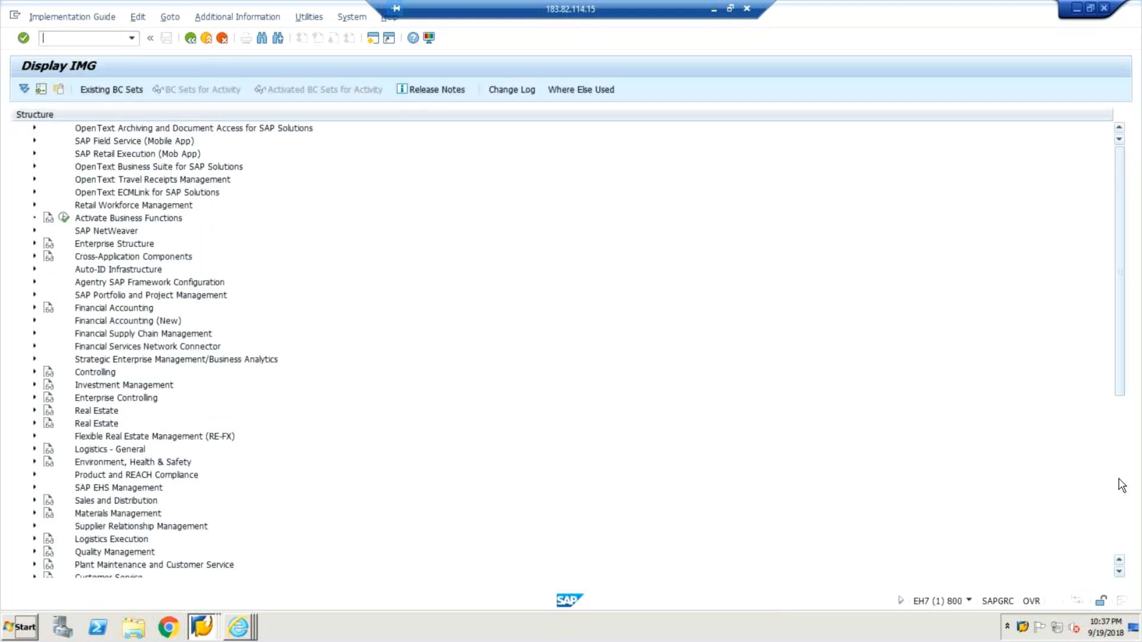
Under Governance, Risk and Compliance > Access Control, expand Synchronization Jobs and execute the Repository Object Synch activity.
scroll(1122, 486, down, 5)
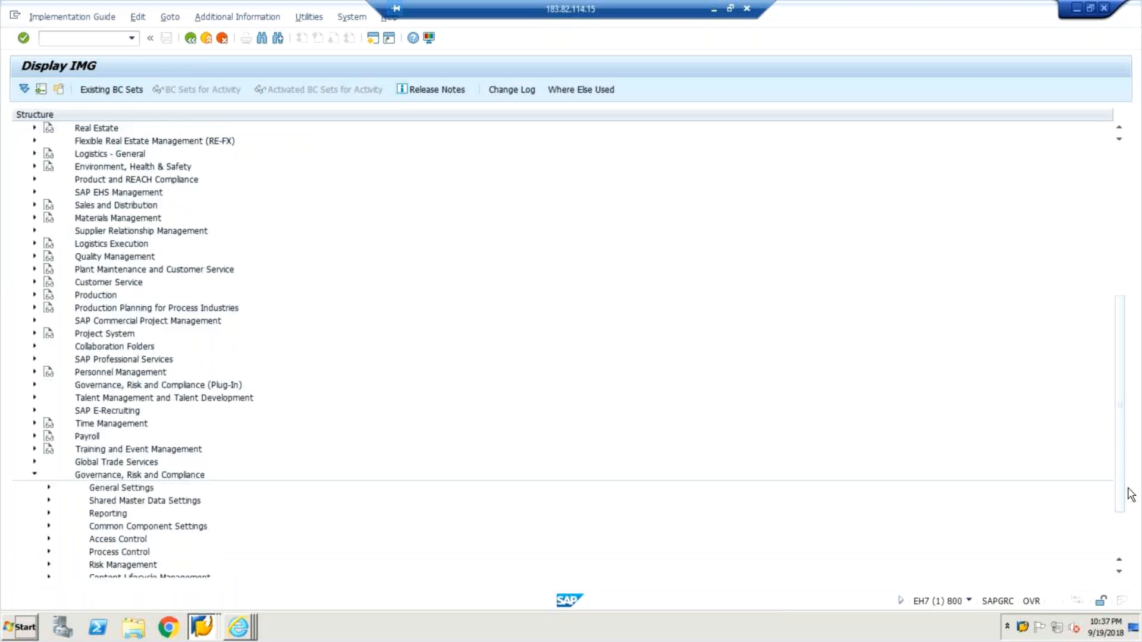
scroll(1131, 494, down, 2)
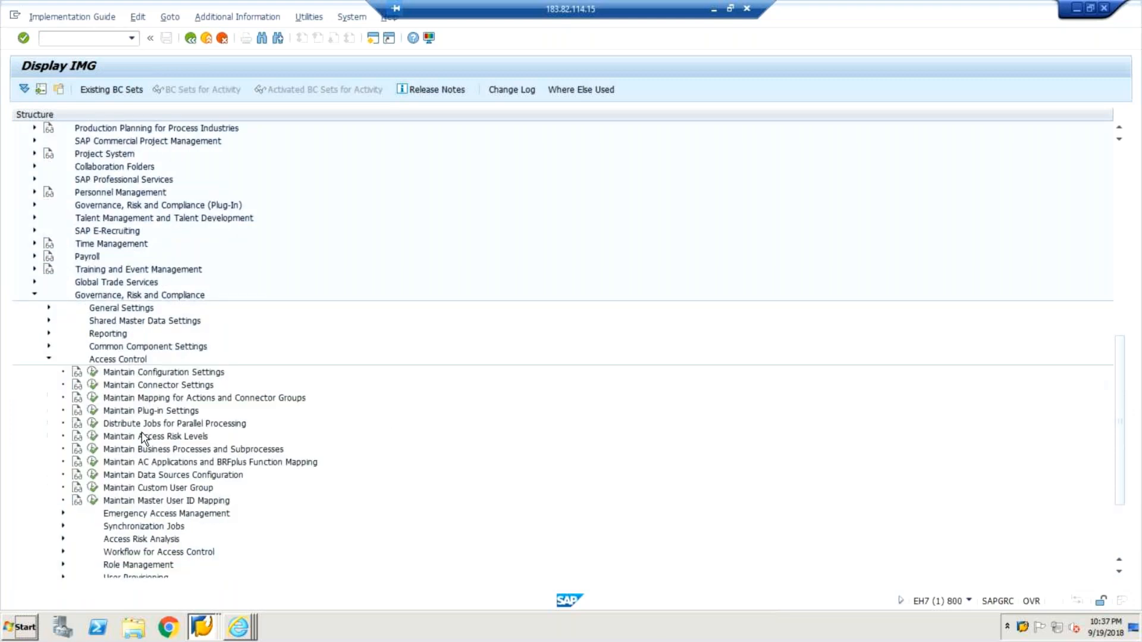
click(63, 526)
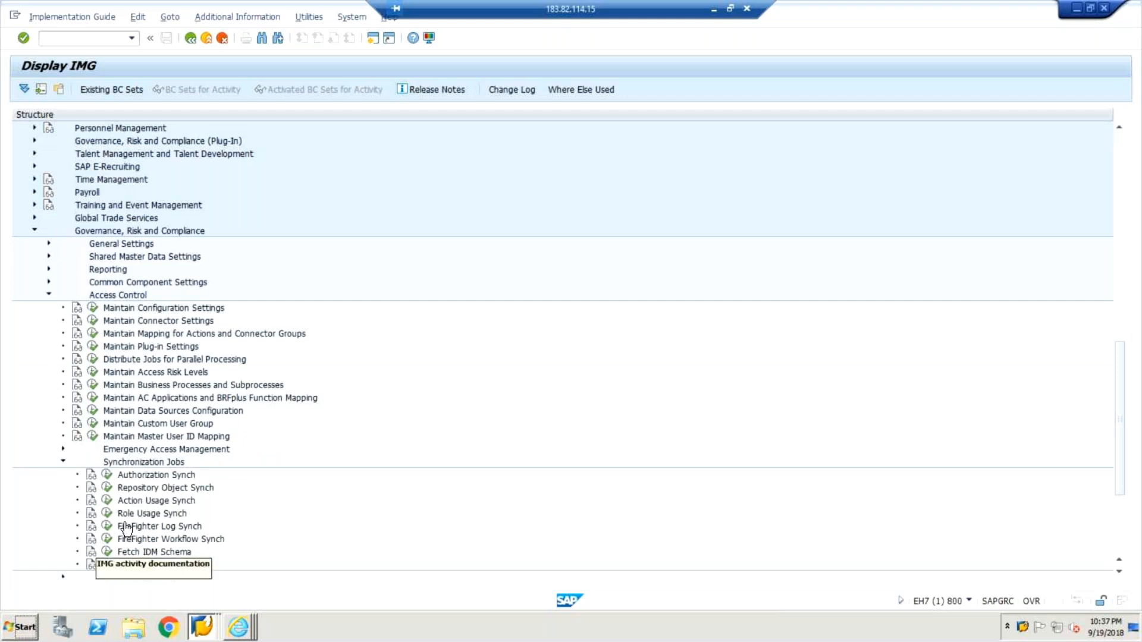
click(108, 488)
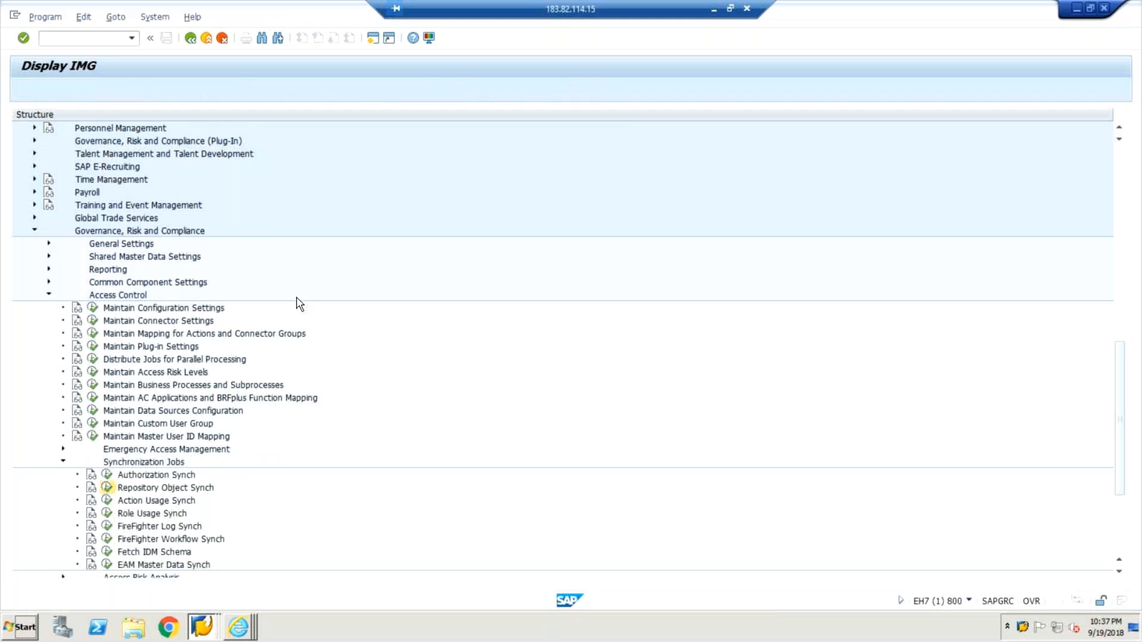
Run the profile, role and user synchronization for connector GRCCLNT473 in Full Sync Mode.
click(246, 192)
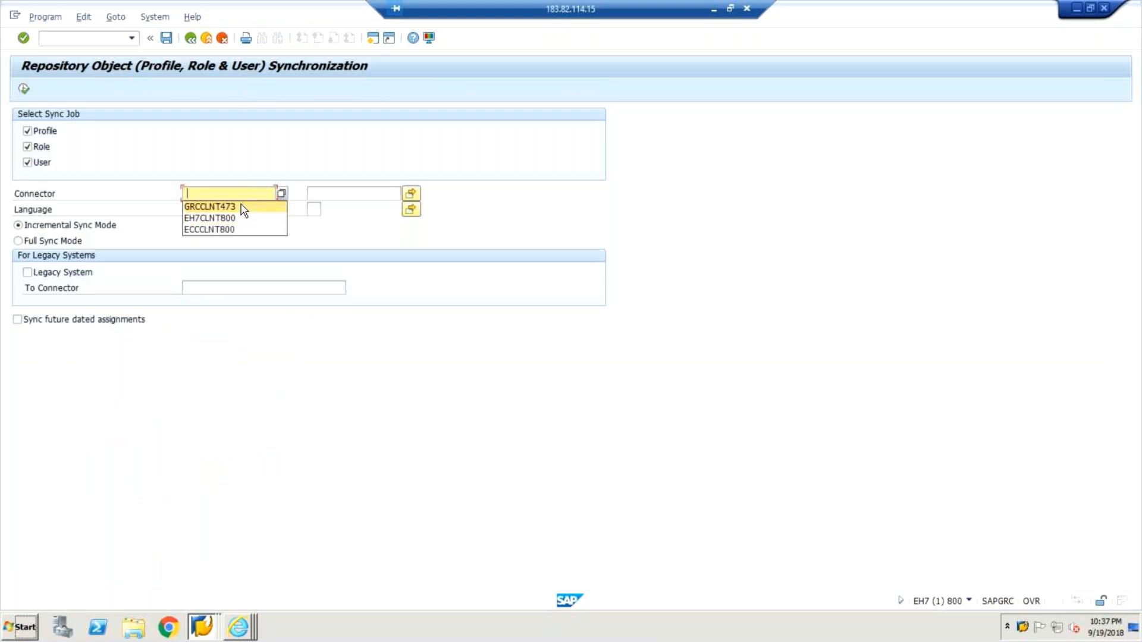
click(241, 207)
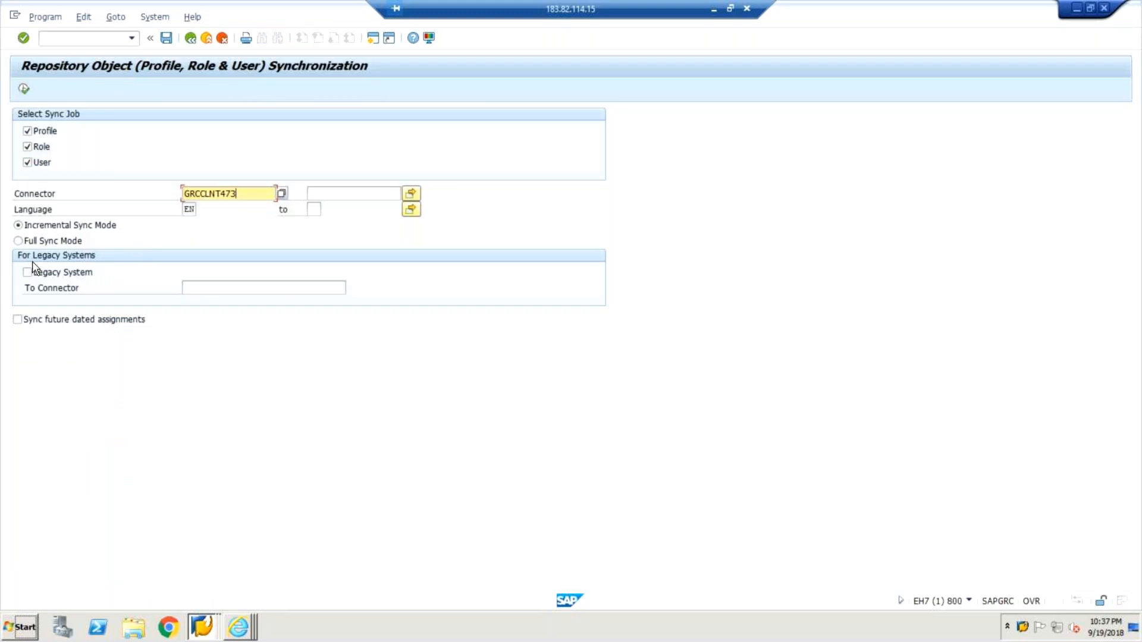
click(21, 240)
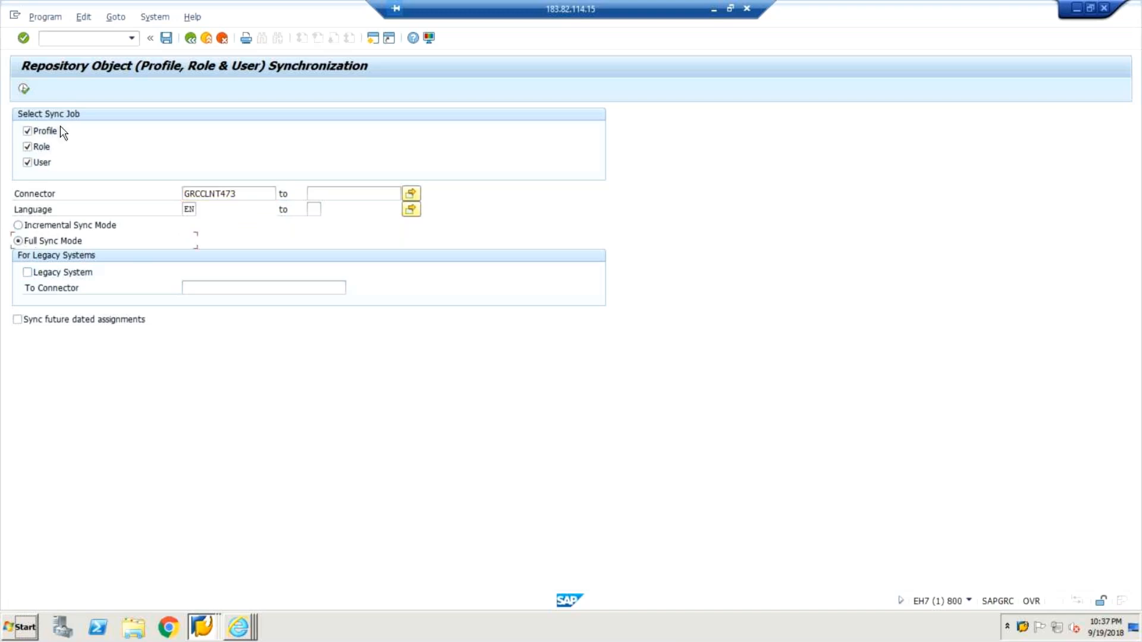
click(24, 89)
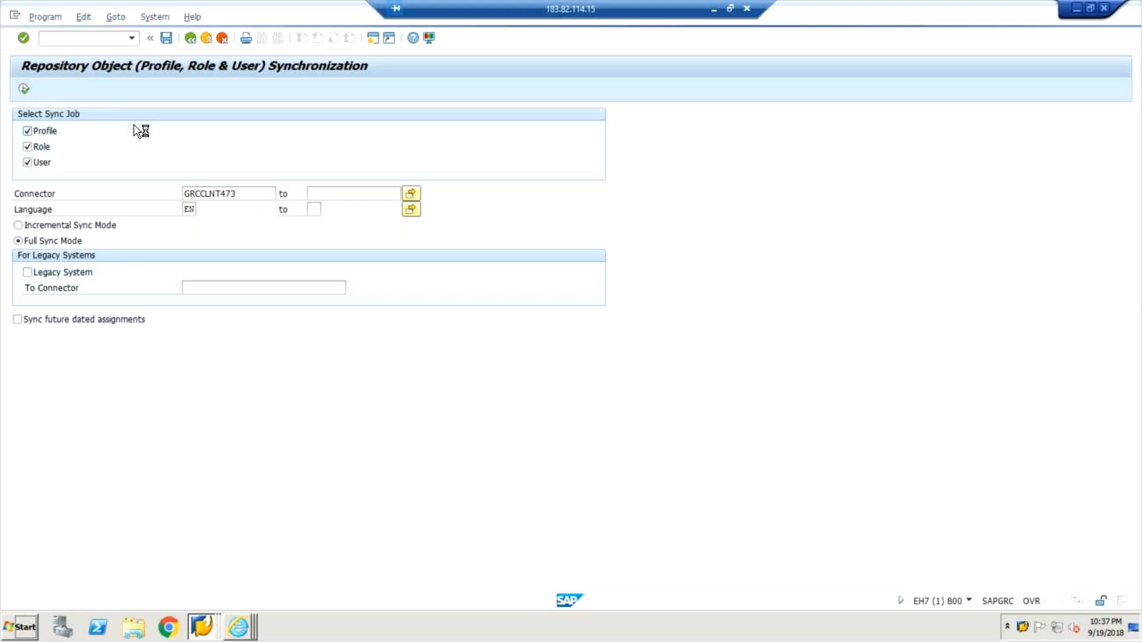
Create a second EH7 client 800 session, start transaction SU01 and try to display user FIREFIGHTER.
double_click(1023, 629)
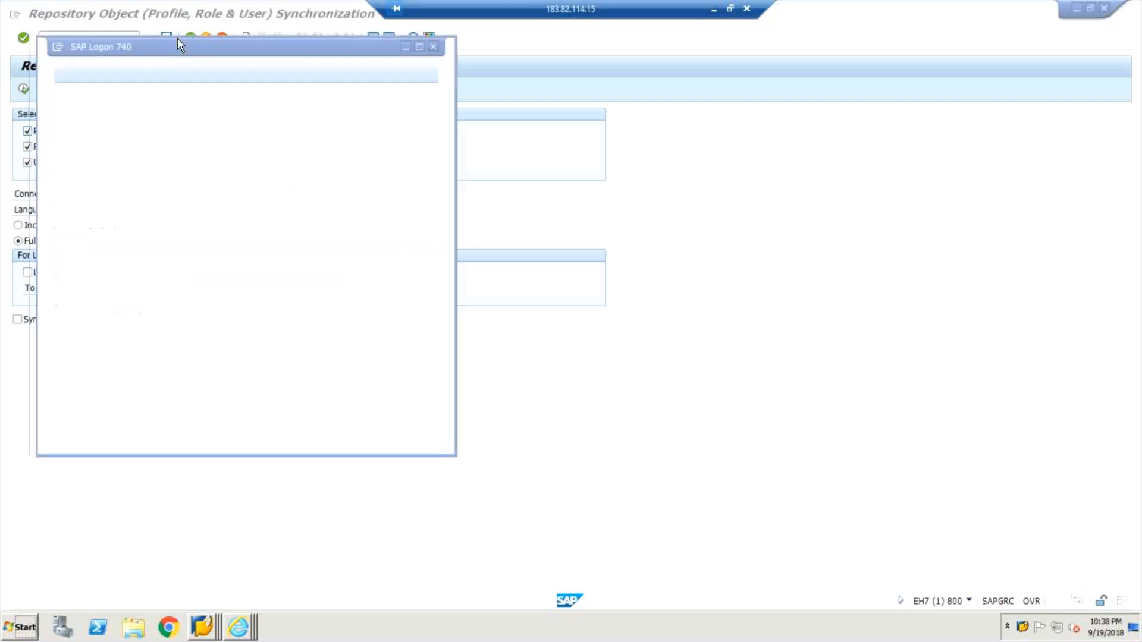
click(43, 30)
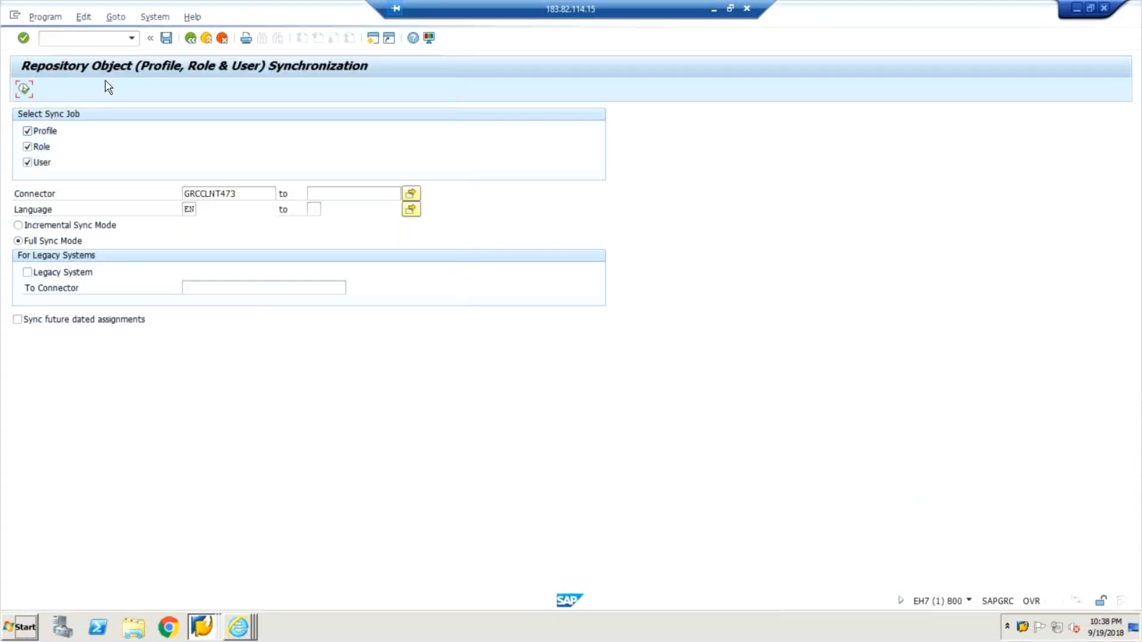
click(15, 16)
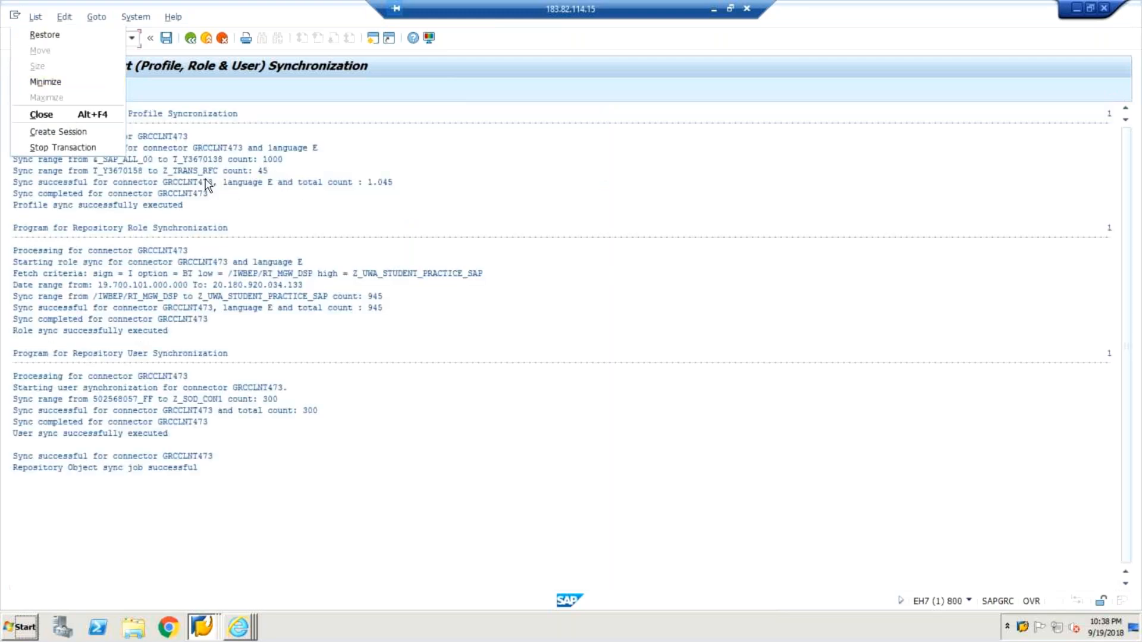
click(208, 181)
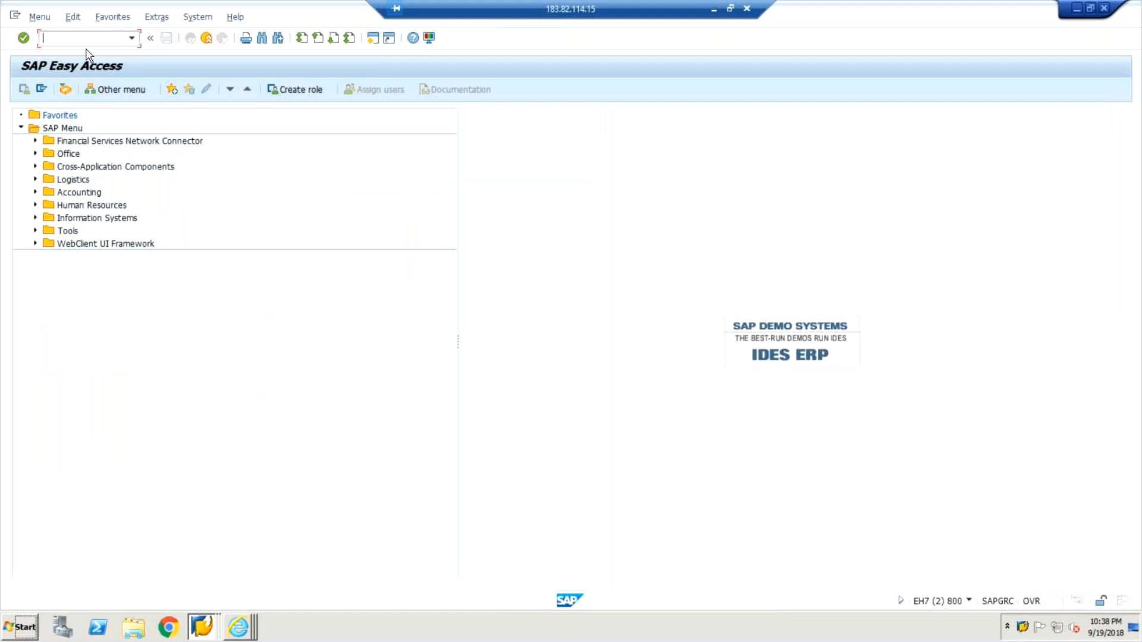
text(su01)
key(Return)
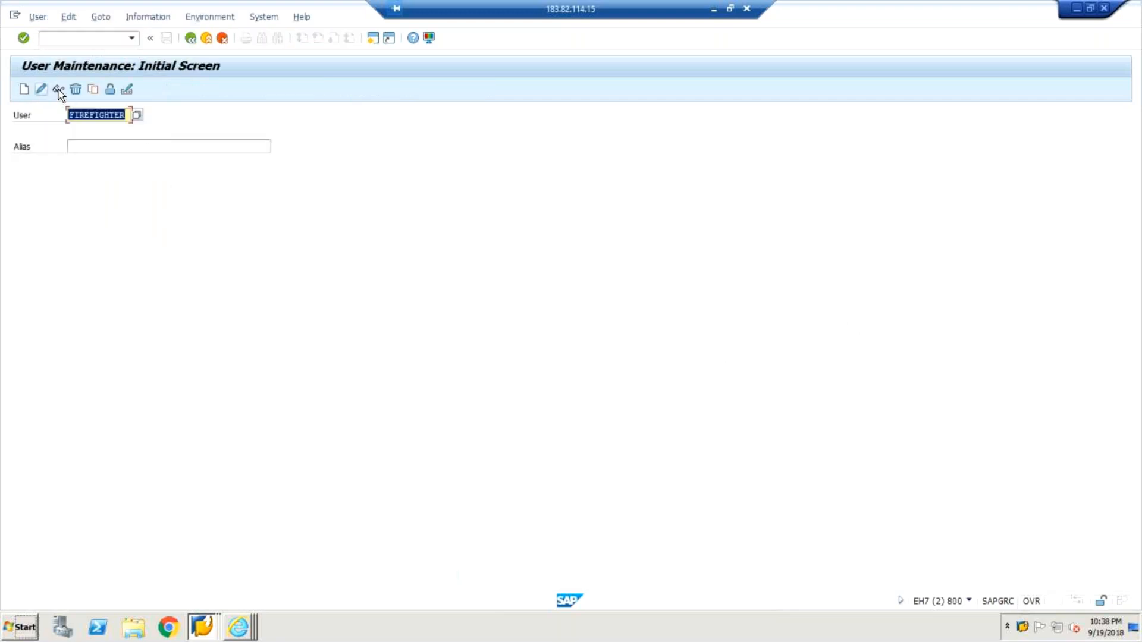
click(59, 90)
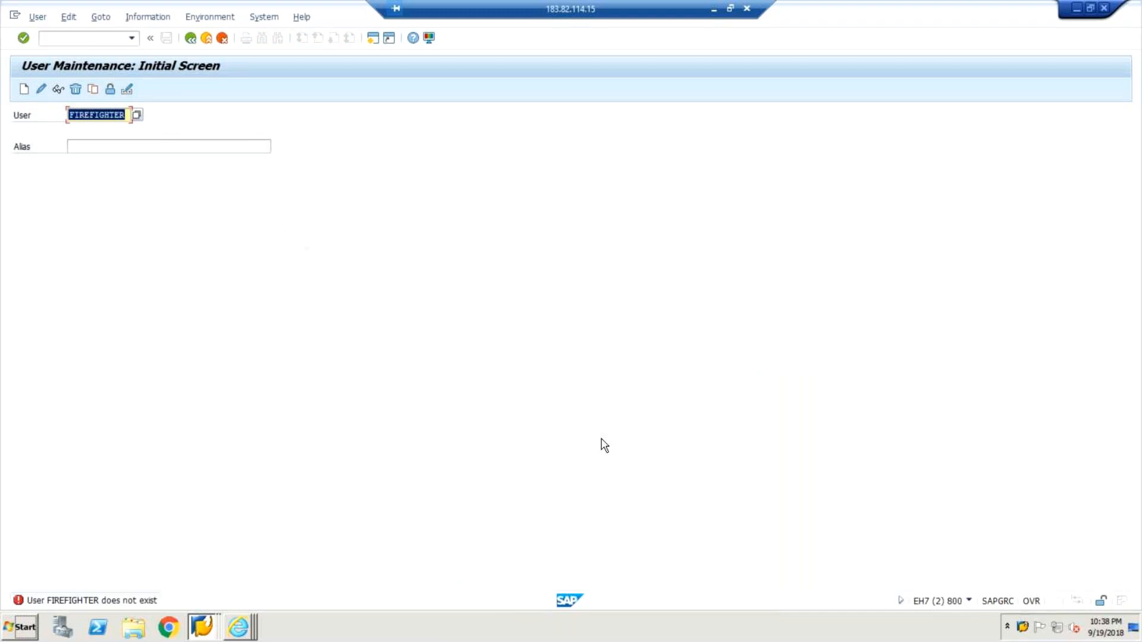
Switch to the FIREFIGHTER Emergency Access Management session on GRC client 473 and log it off.
click(1023, 628)
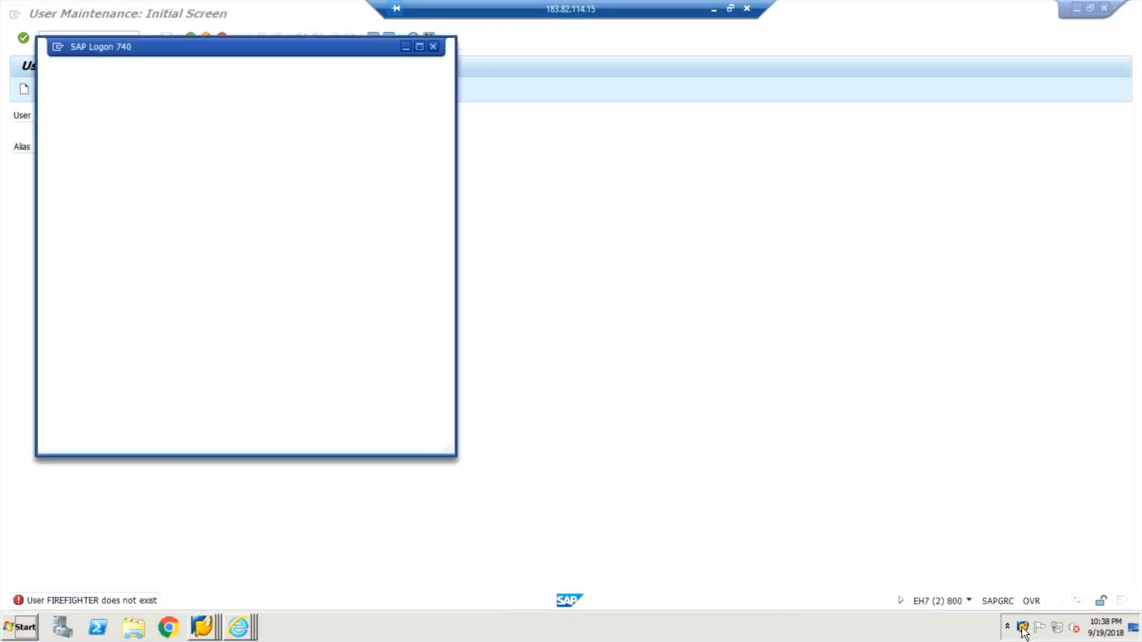
click(1023, 628)
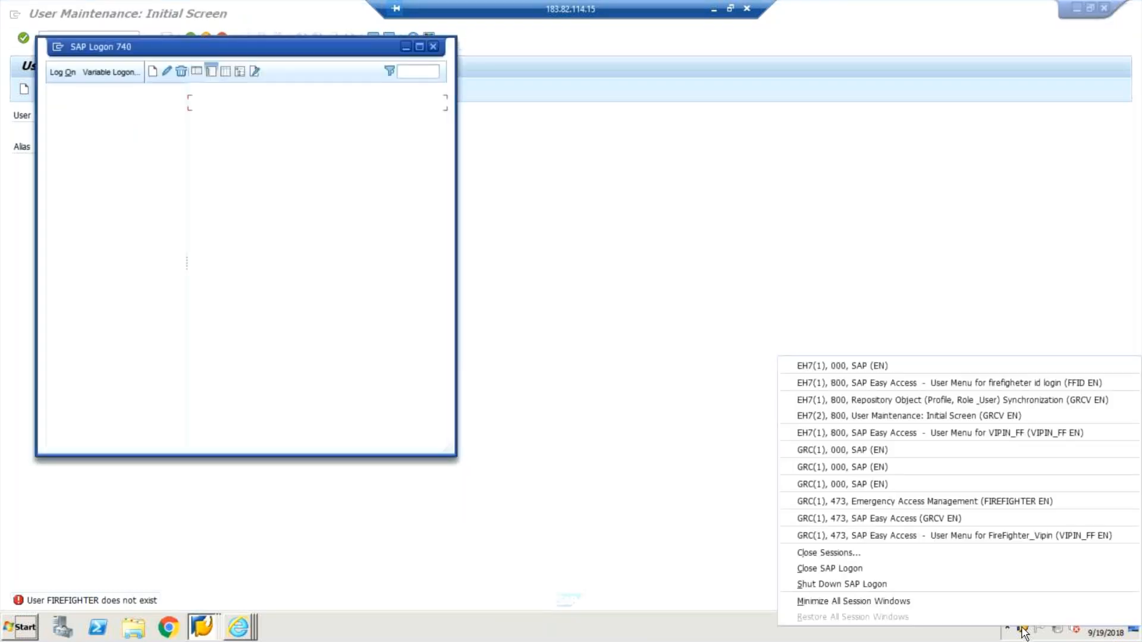
click(916, 501)
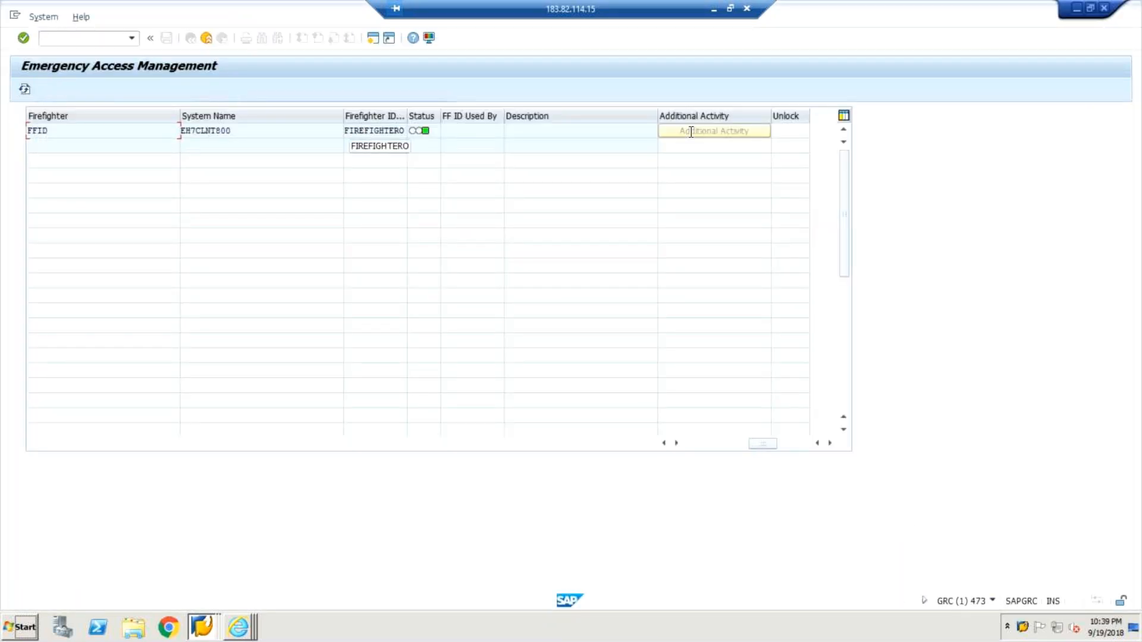
click(1104, 8)
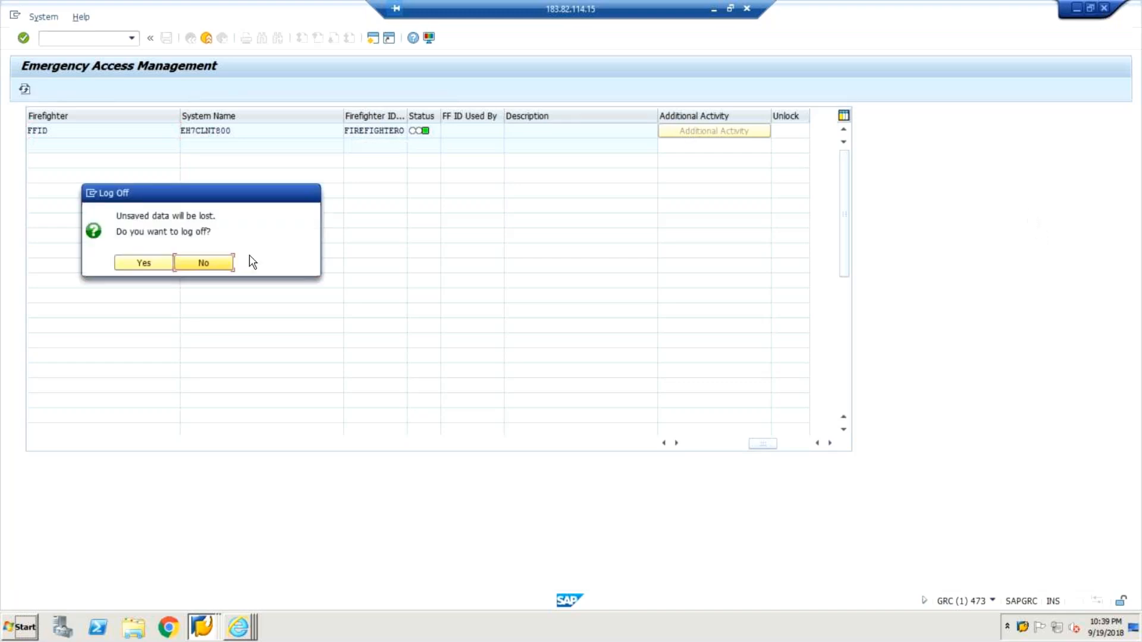
click(138, 262)
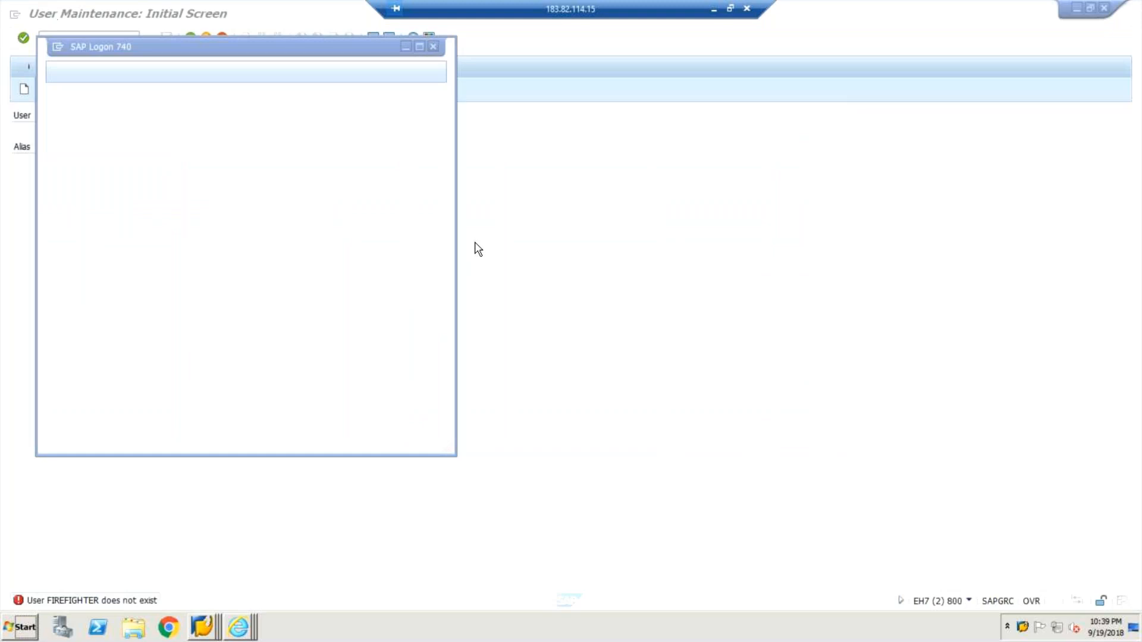
In EH7 client 800 User Maintenance, clear the user and search the user master records for IDs starting with ff and with fire*.
click(835, 452)
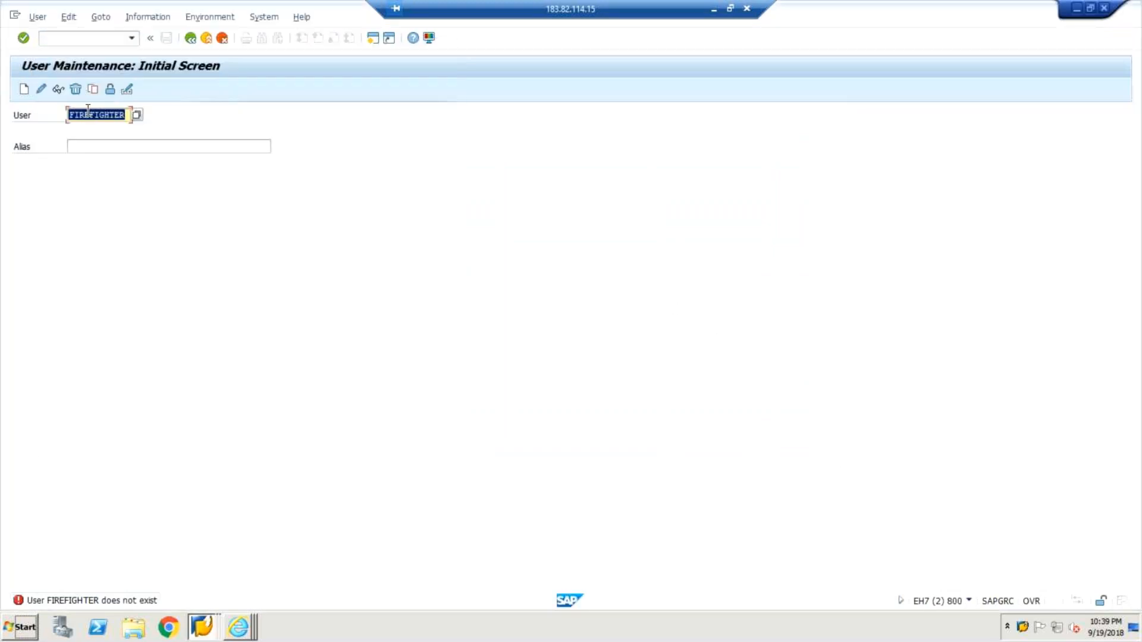
key(Delete)
click(140, 115)
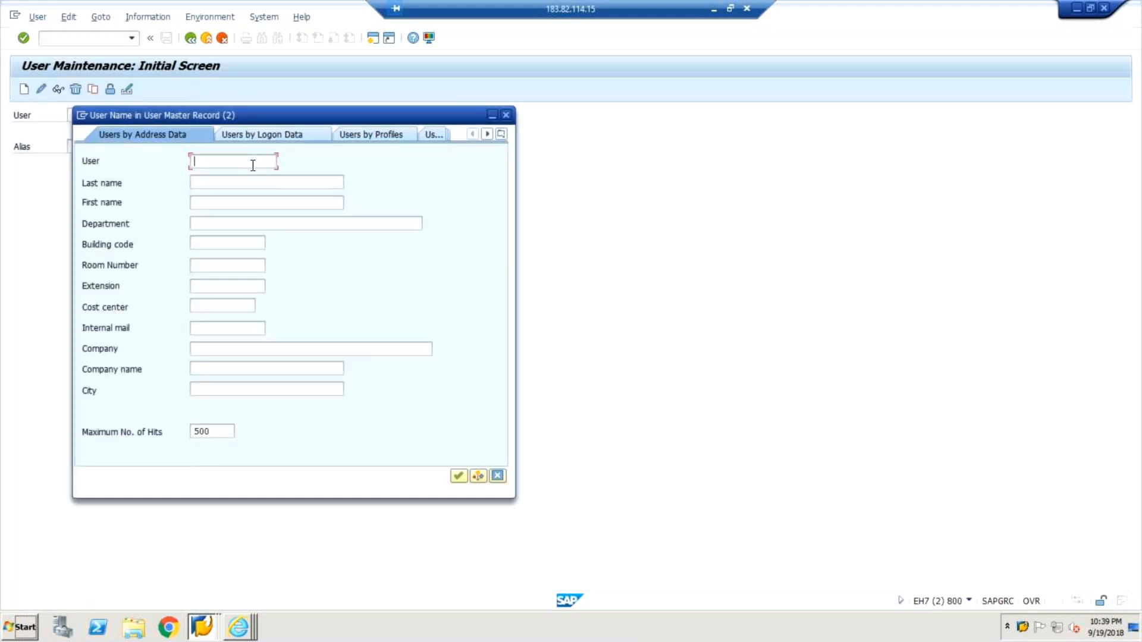
text(ff*)
key(BackSpace)
key(Return)
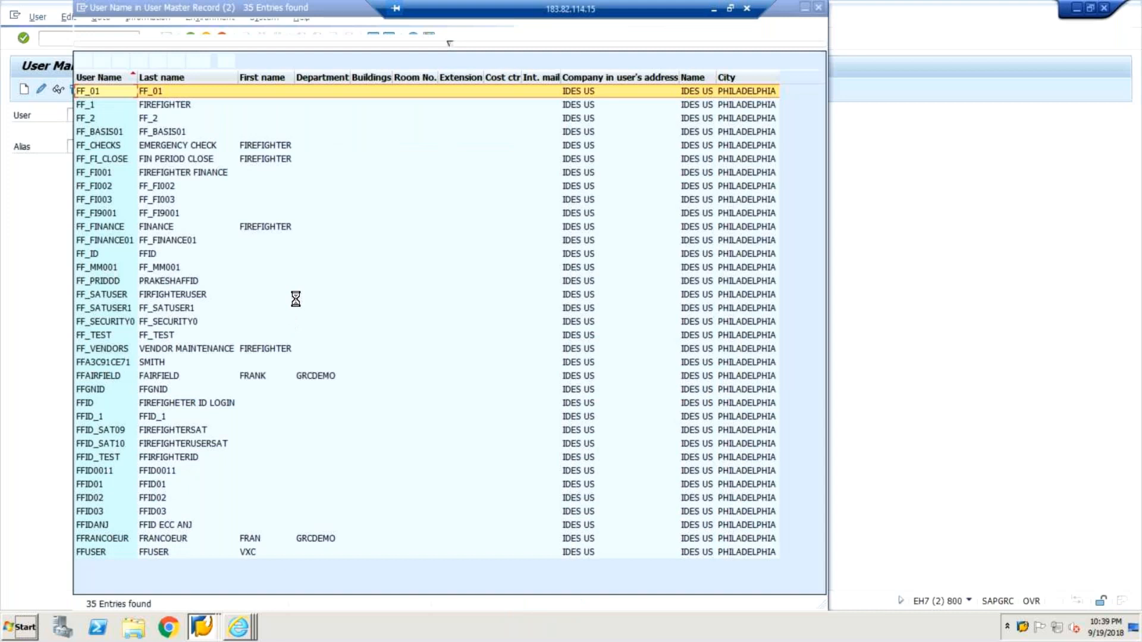
click(93, 404)
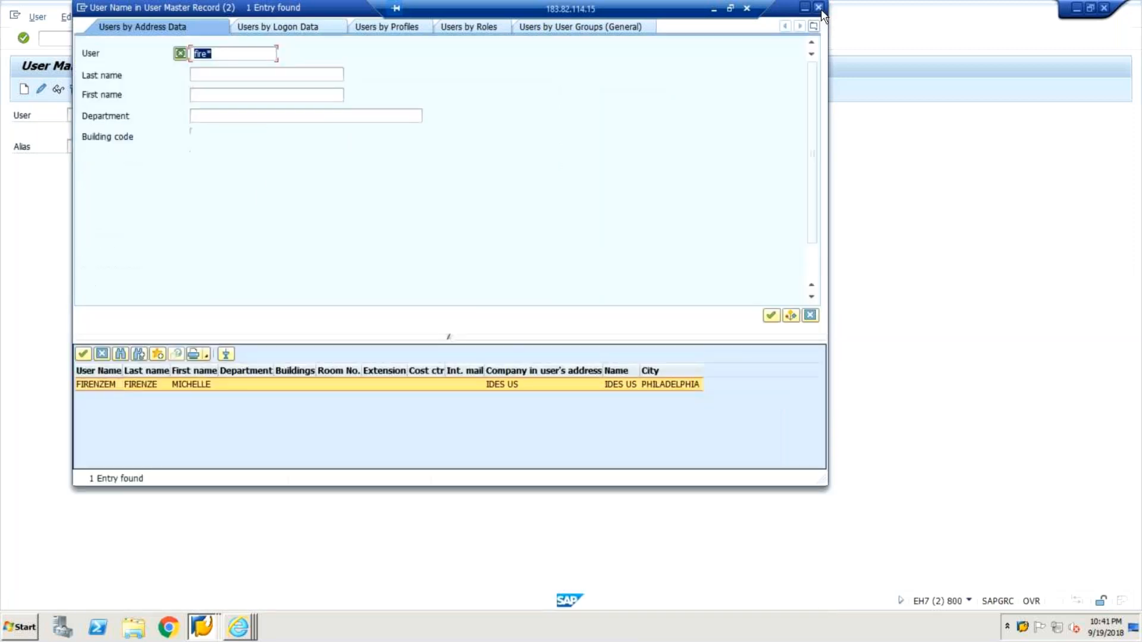
key(Escape)
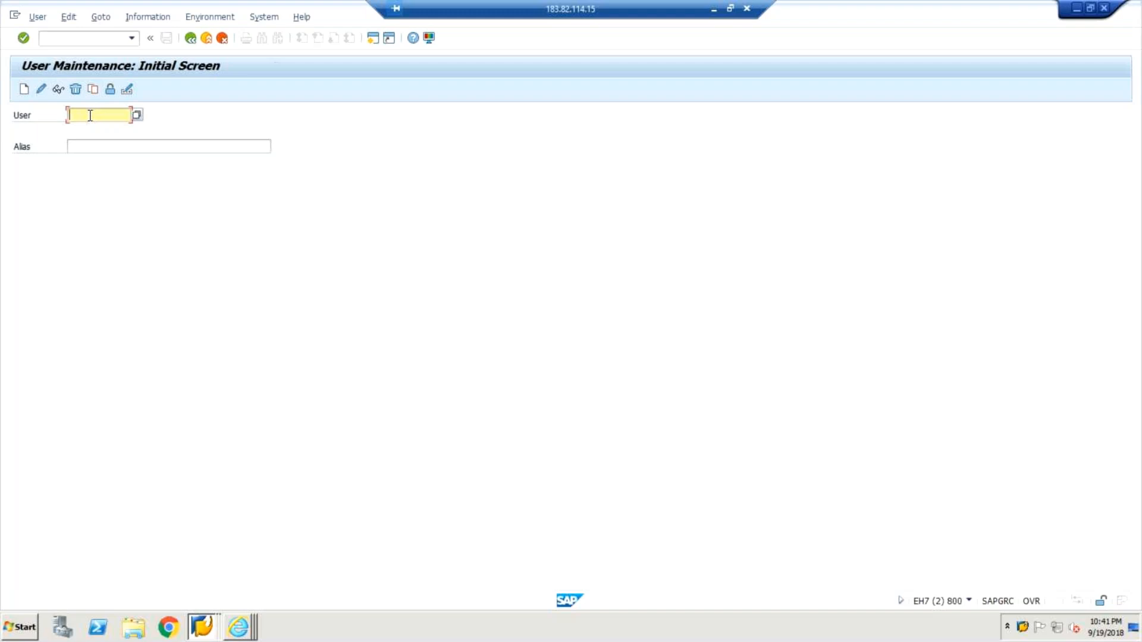
text(ffi)
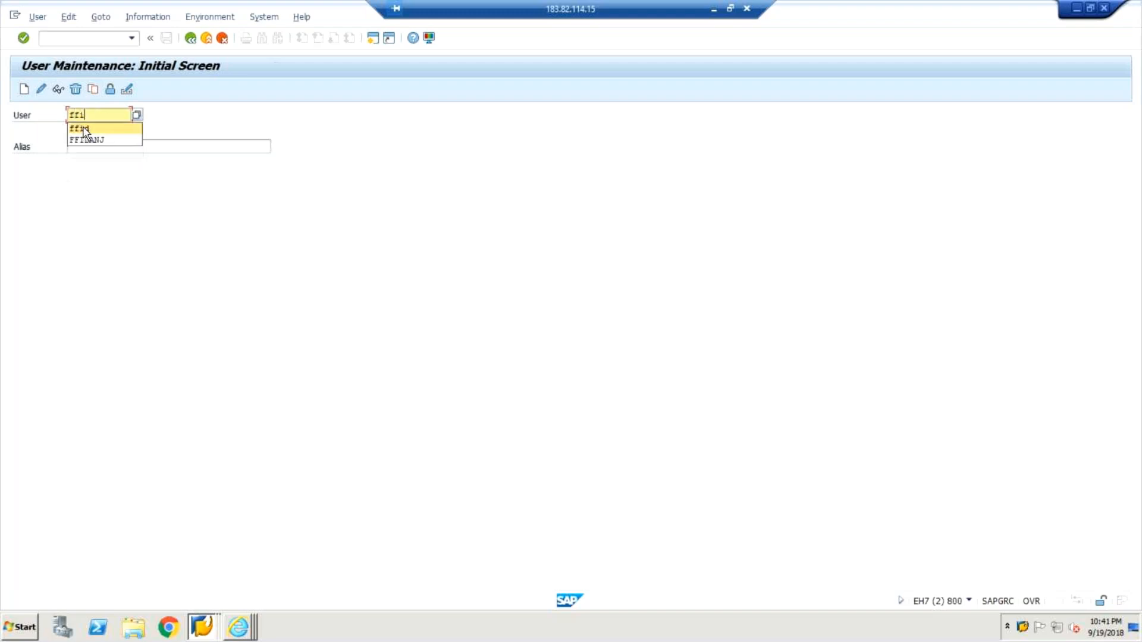
Switch to the FFID session on EH7 client 800, open EAM Launchpad Logon and widen the Firefighter ID Owner column.
double_click(1023, 628)
right_click(1023, 628)
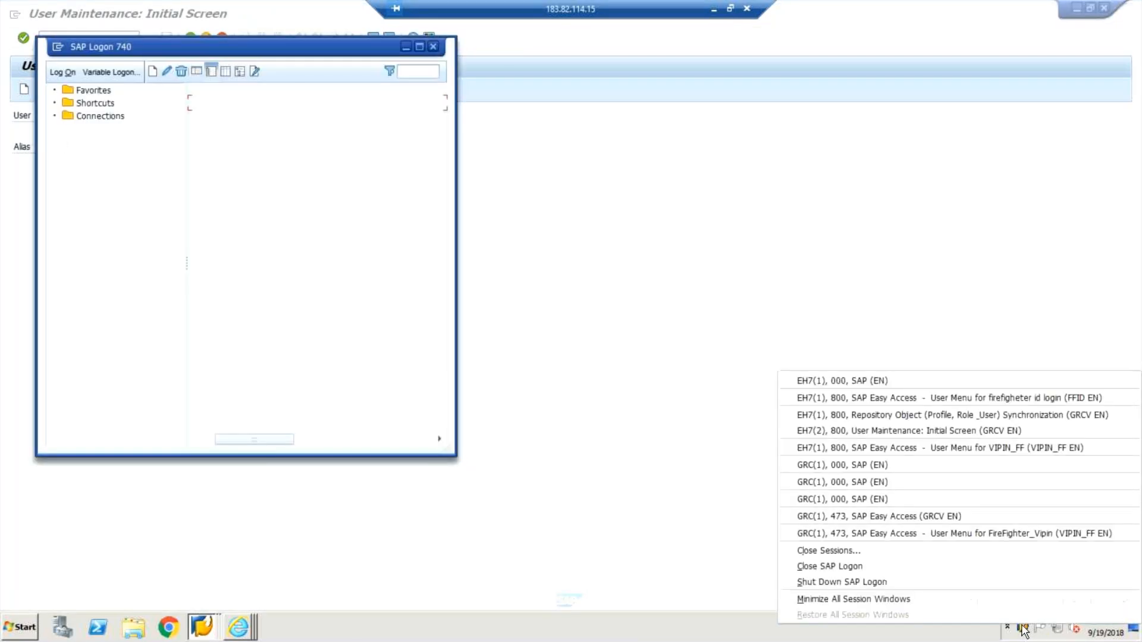
click(959, 397)
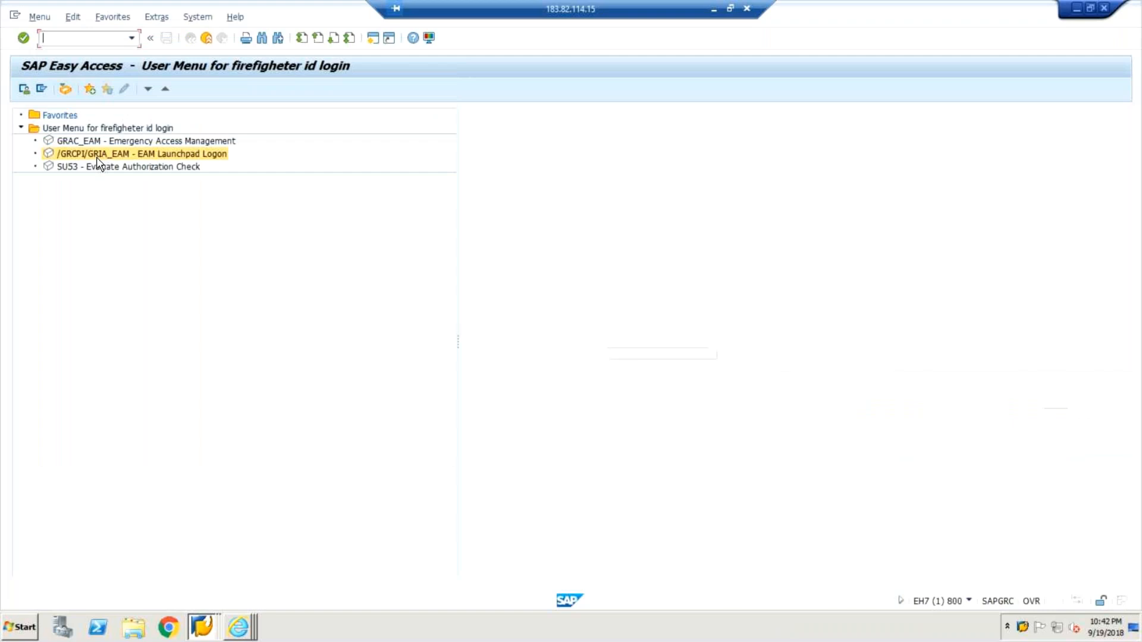
double_click(96, 157)
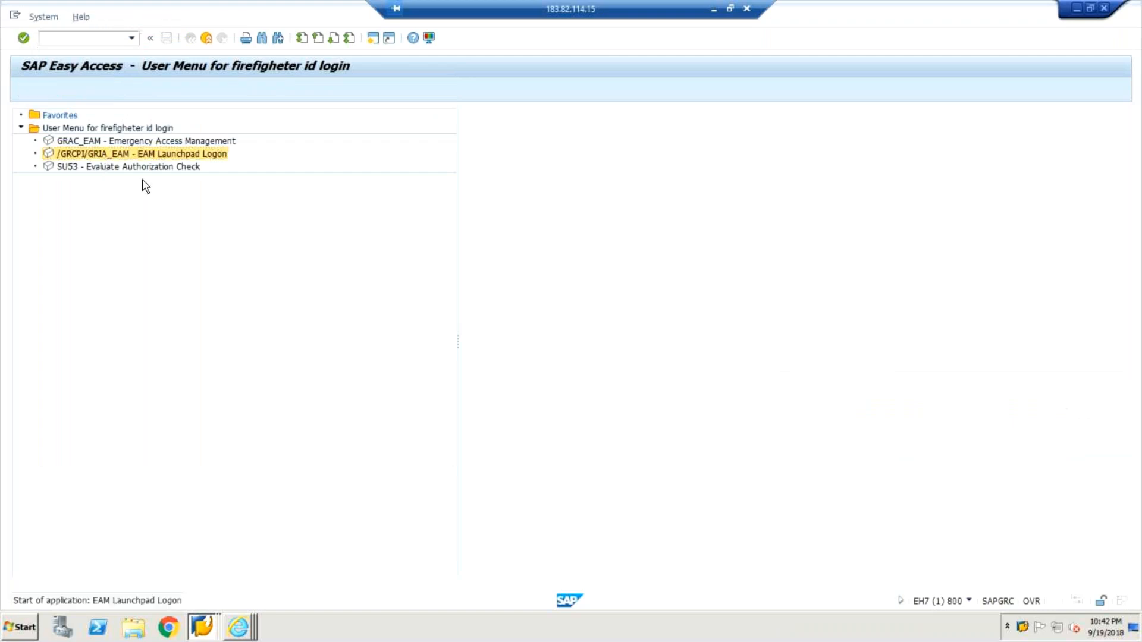
drag(541, 446, 521, 453)
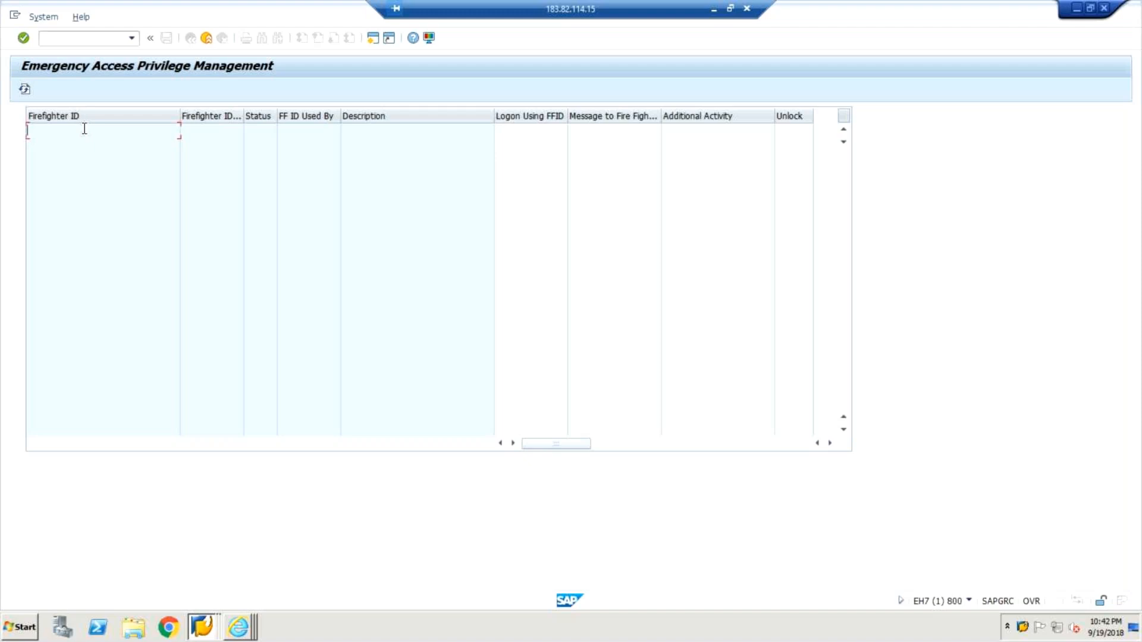
drag(243, 120, 318, 118)
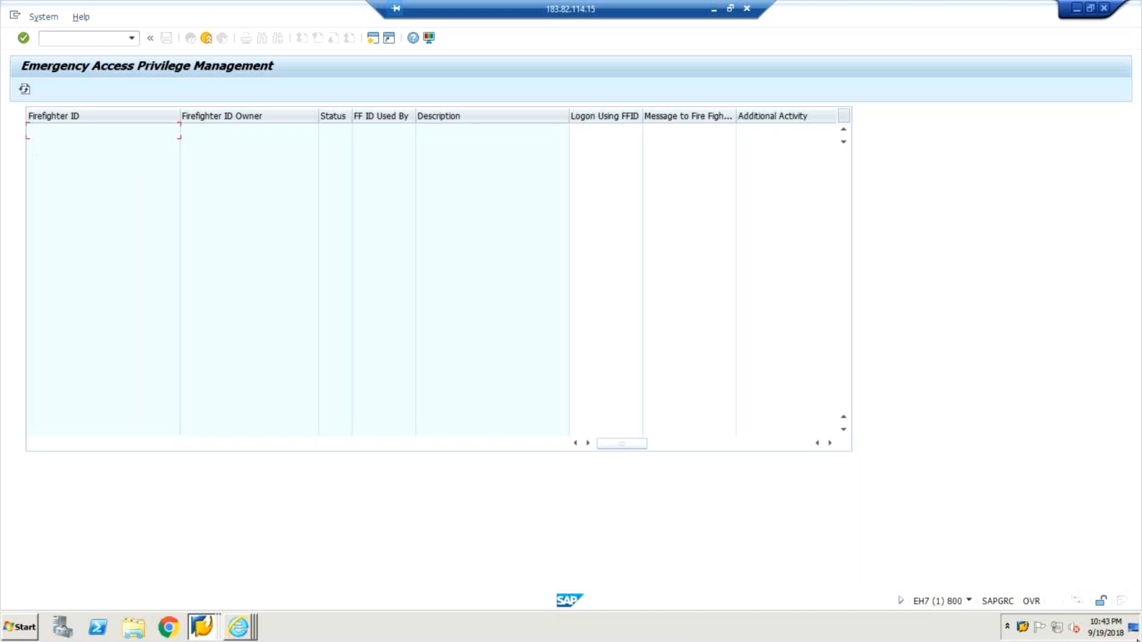
Switch to the firefighter user menu session on GRC client 473, open EAM Launchpad Logon and show its system information.
click(1022, 628)
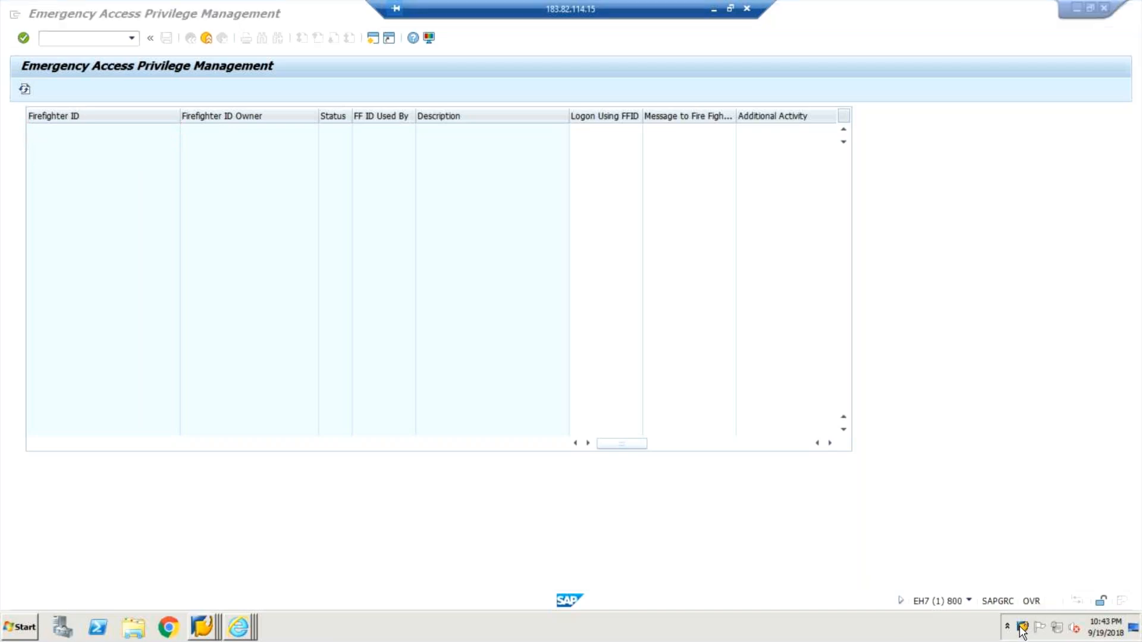
right_click(1022, 629)
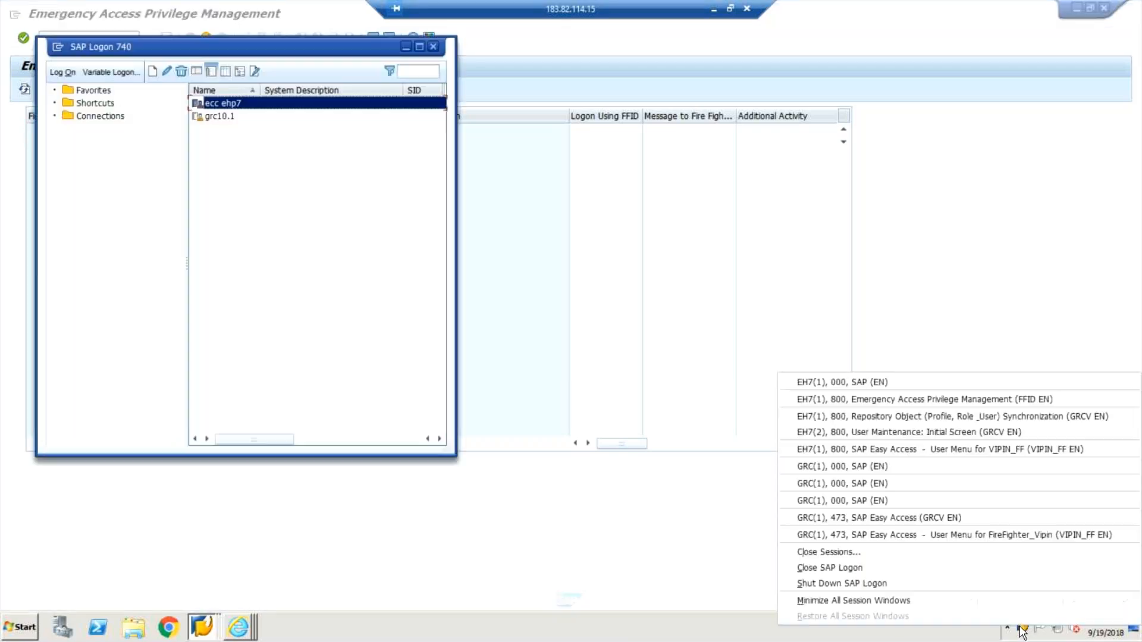
click(947, 534)
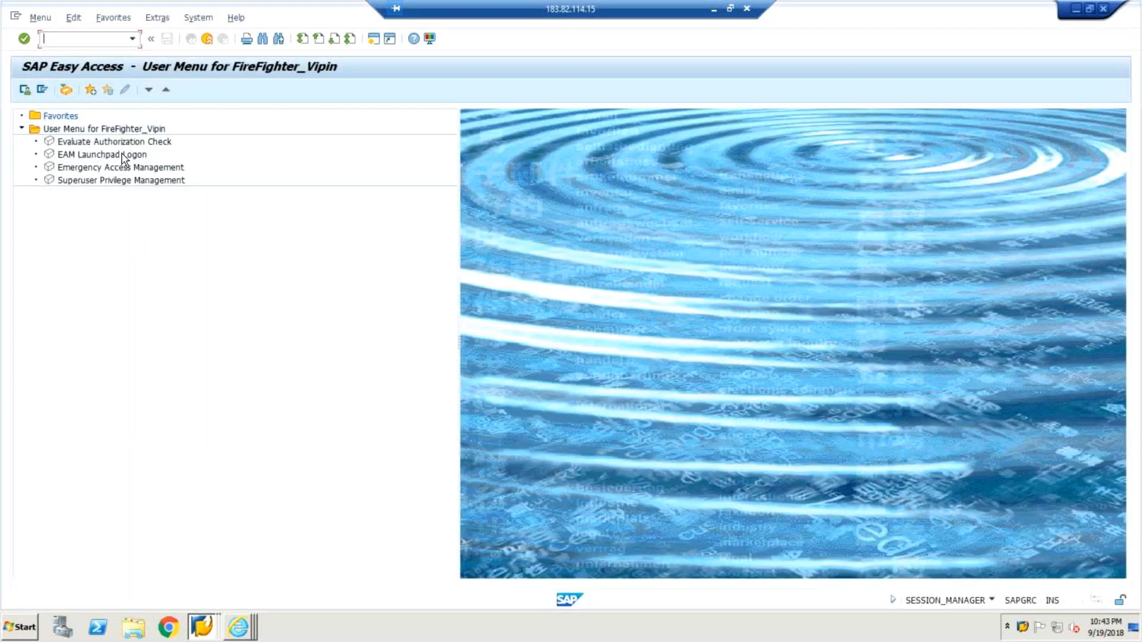
double_click(124, 155)
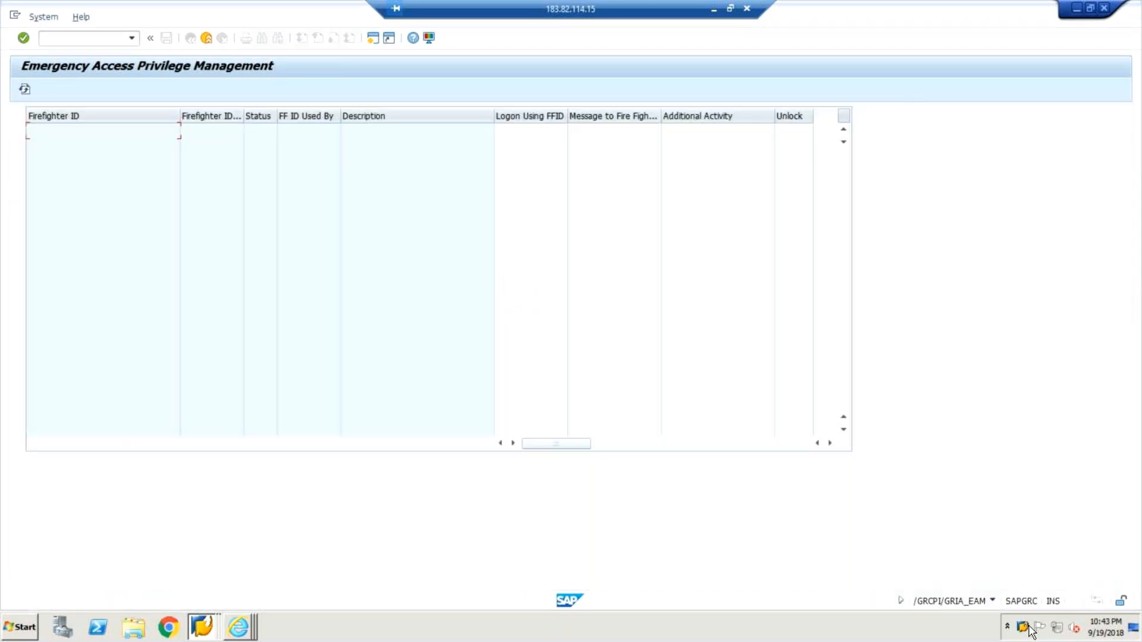
click(992, 601)
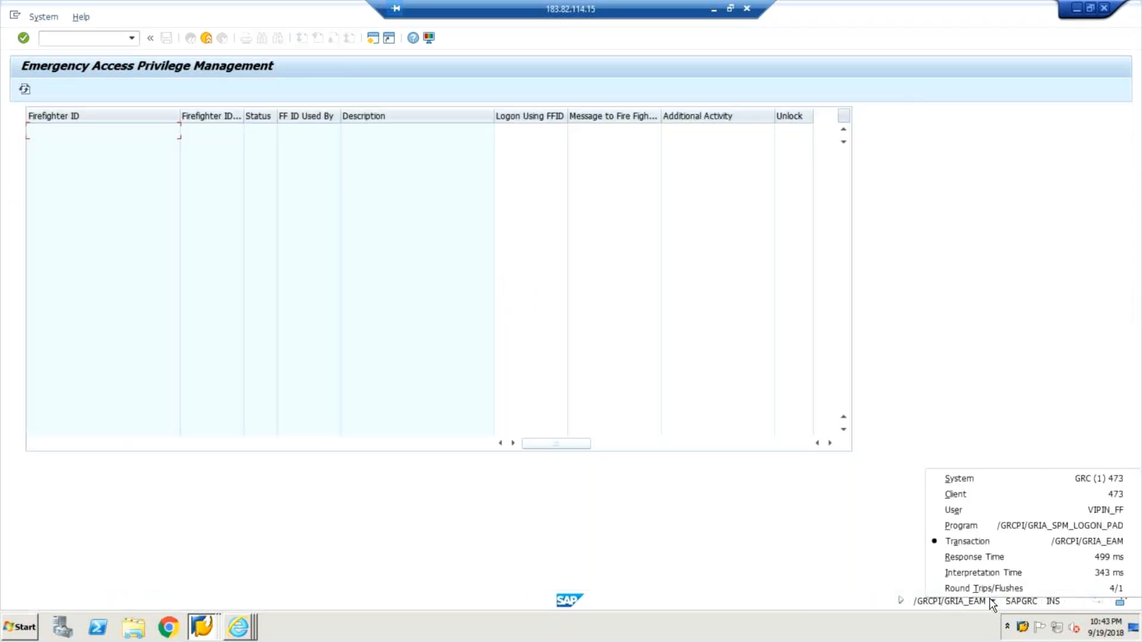
click(1022, 628)
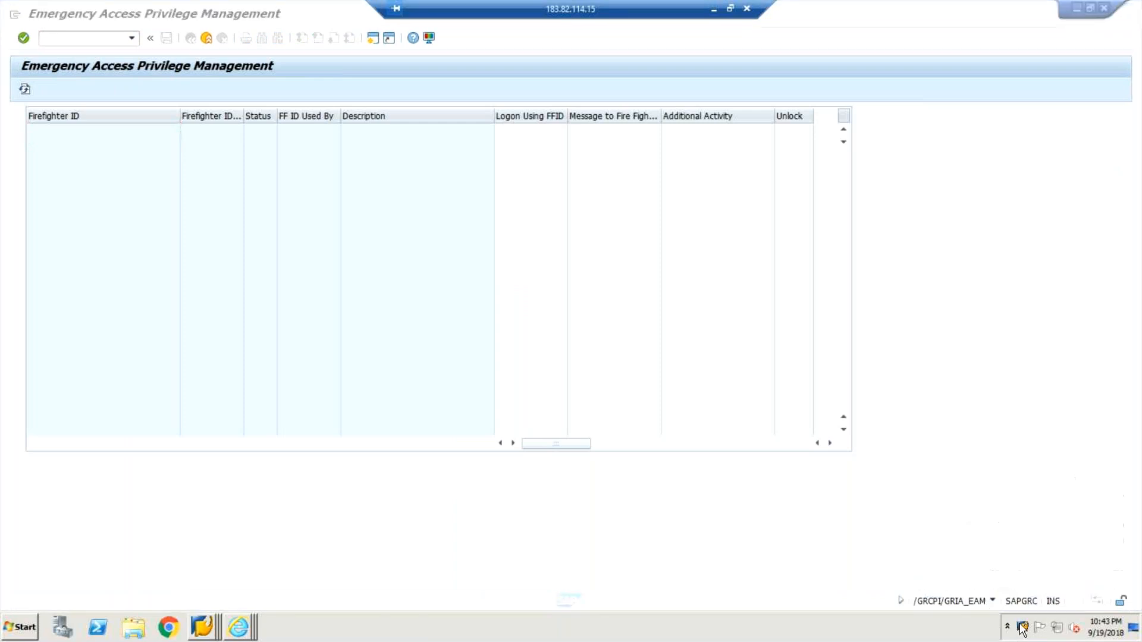
right_click(1021, 628)
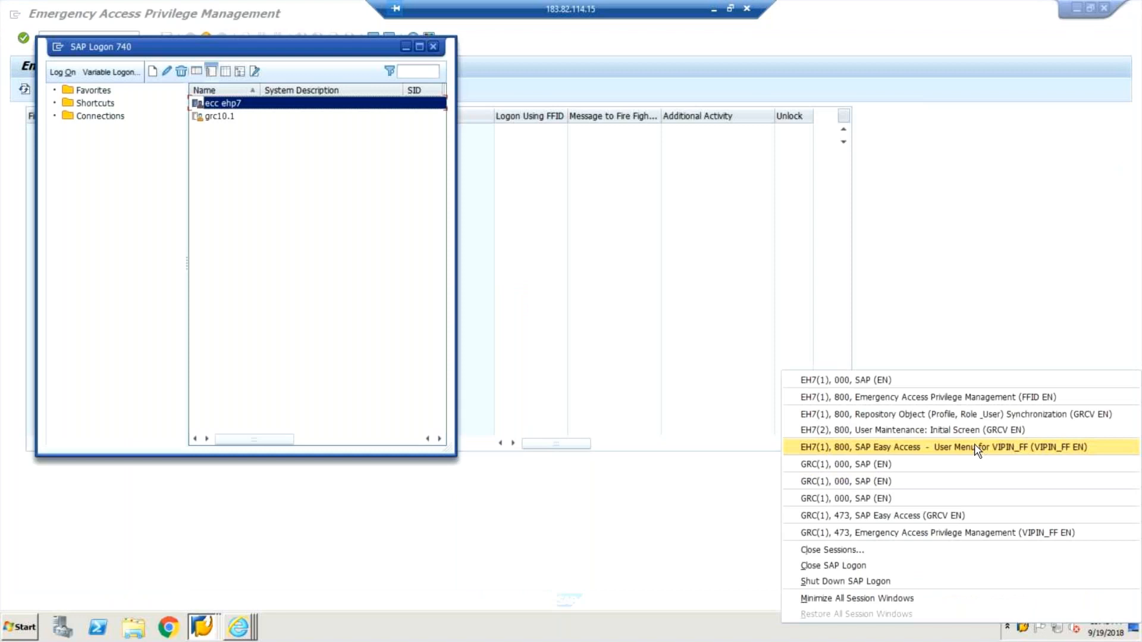
click(534, 328)
click(207, 39)
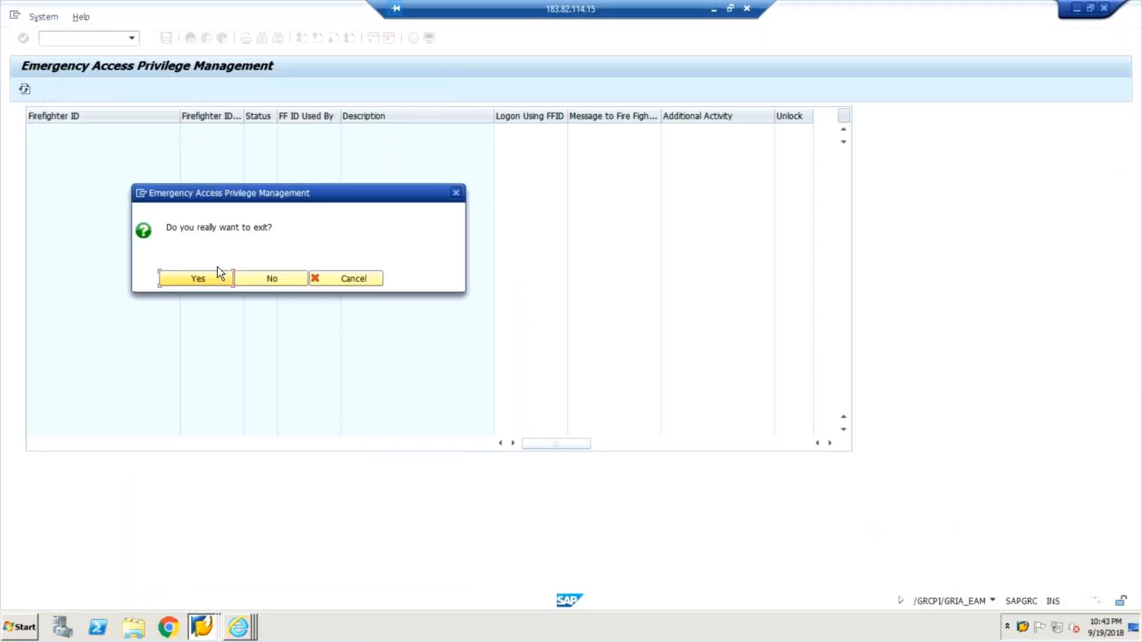
click(349, 283)
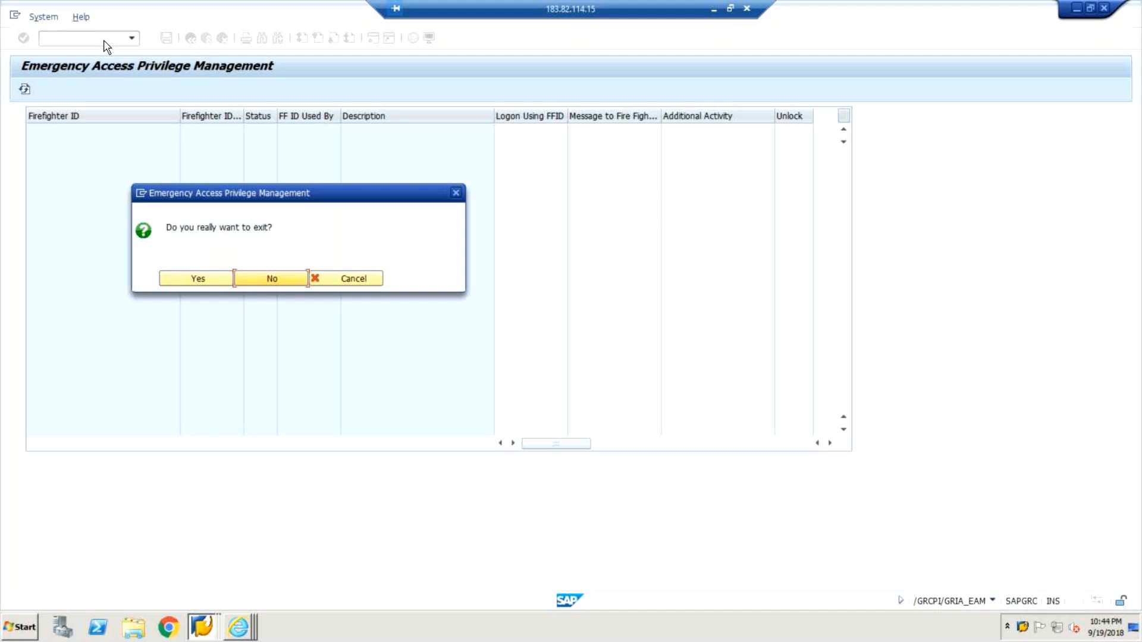
click(275, 278)
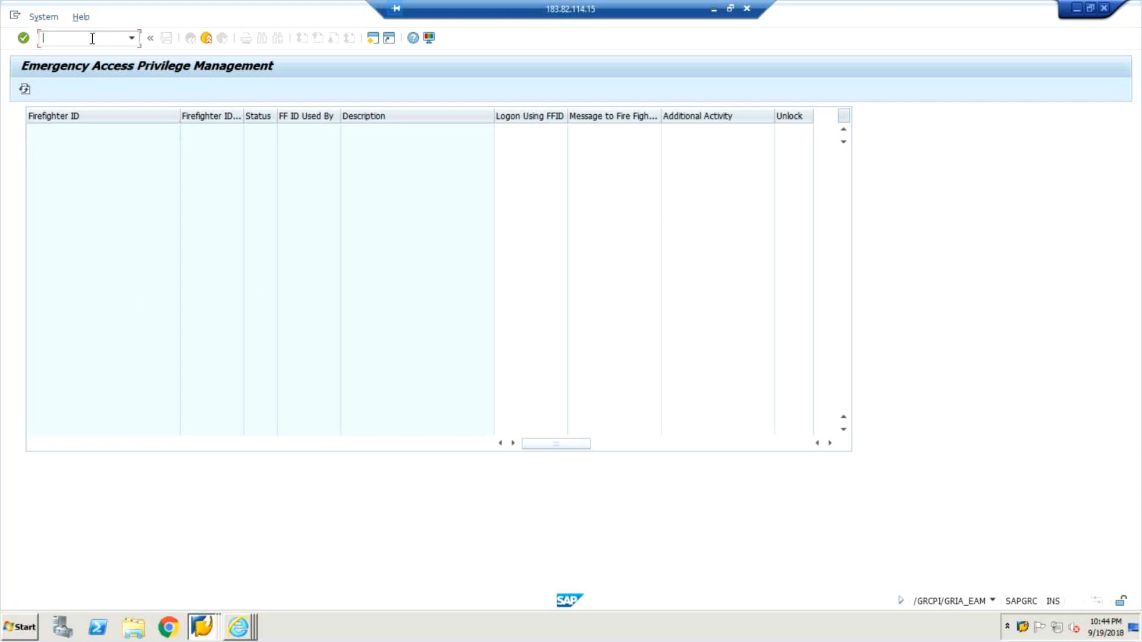
Leave the EAM launchpad by trying to start transaction /n/GRAC_EAM.
text(/n/grac_eam)
key(Return)
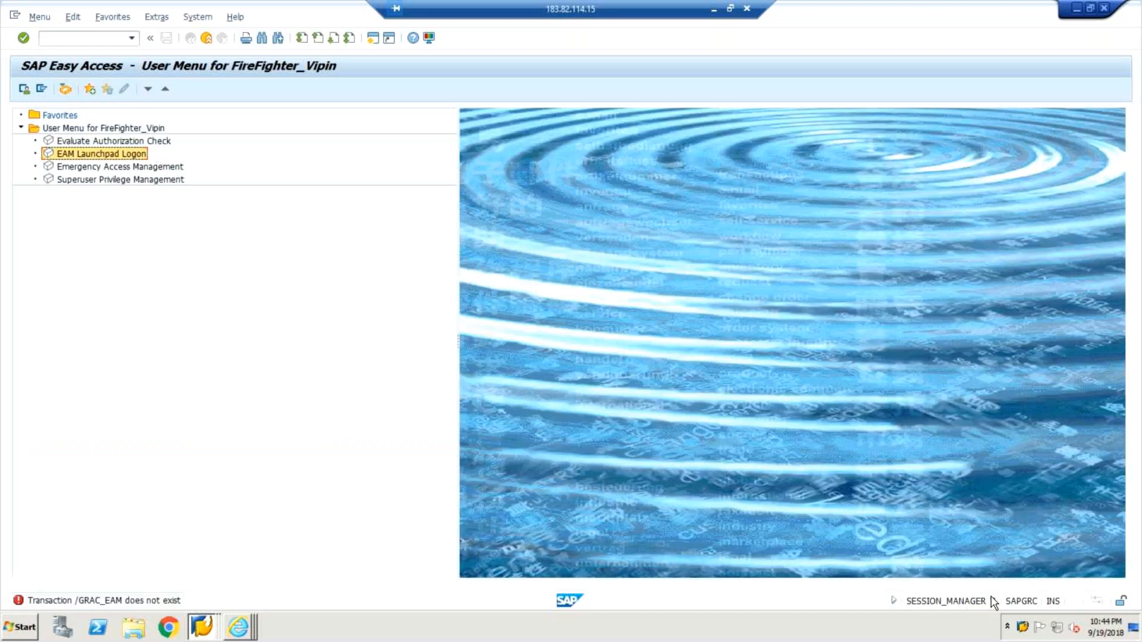
Open Emergency Access Management from the firefighter's user menu and set the status bar to display the logged-on user.
click(113, 168)
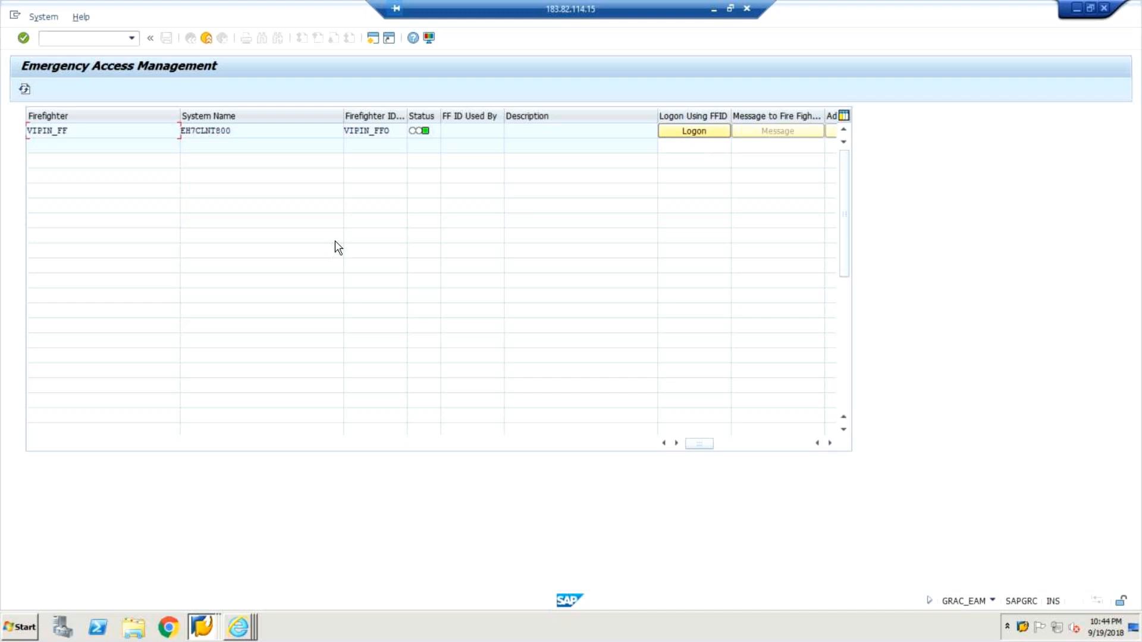
click(991, 602)
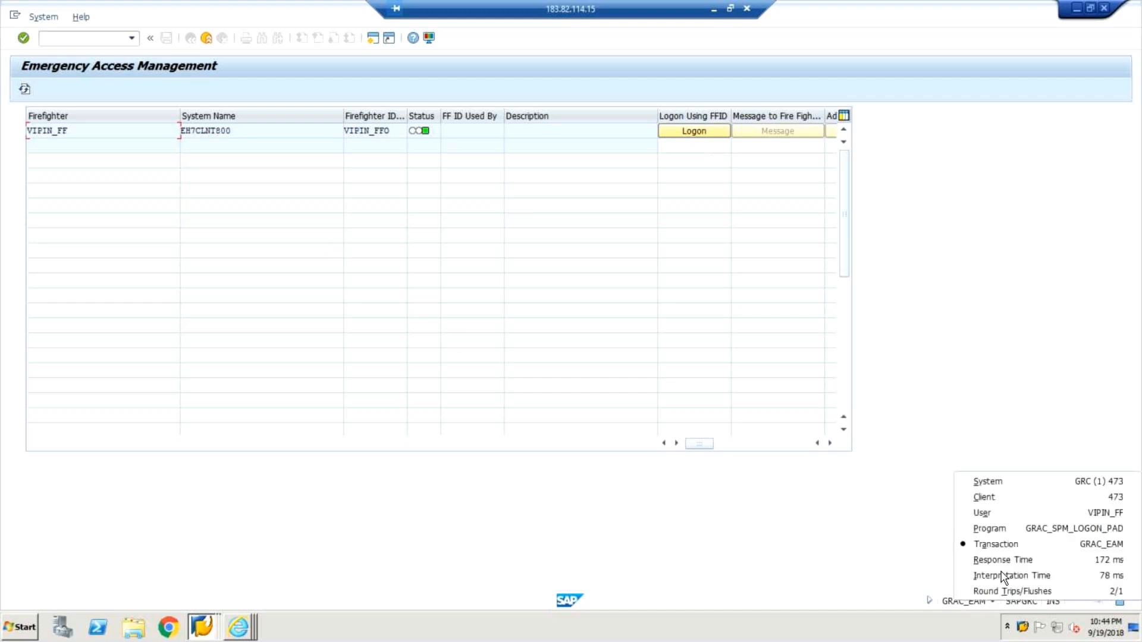
click(1017, 516)
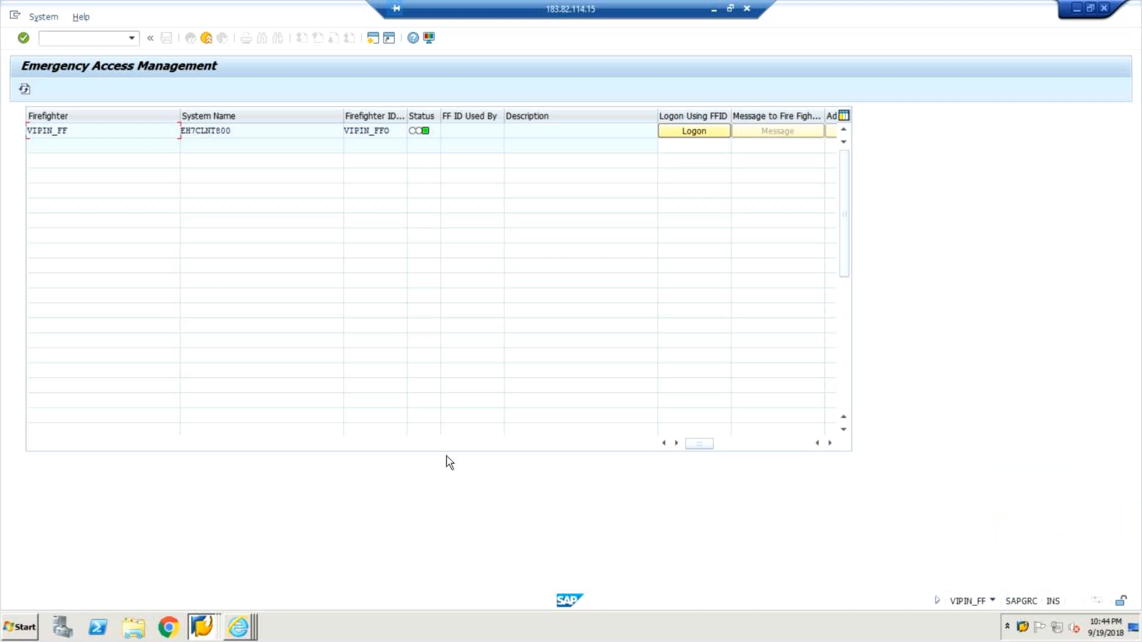